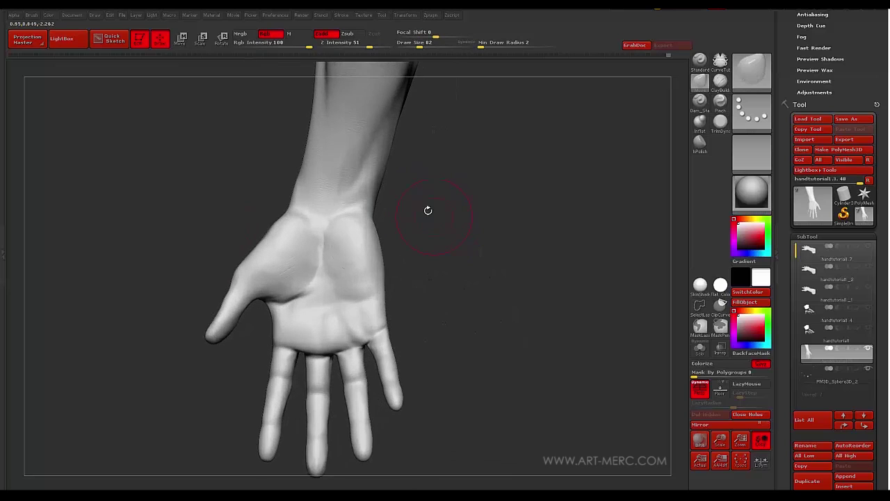
mouse_move(487, 247)
left_mouse_down()
mouse_move(463, 232)
mouse_move(370, 235)
left_mouse_up()
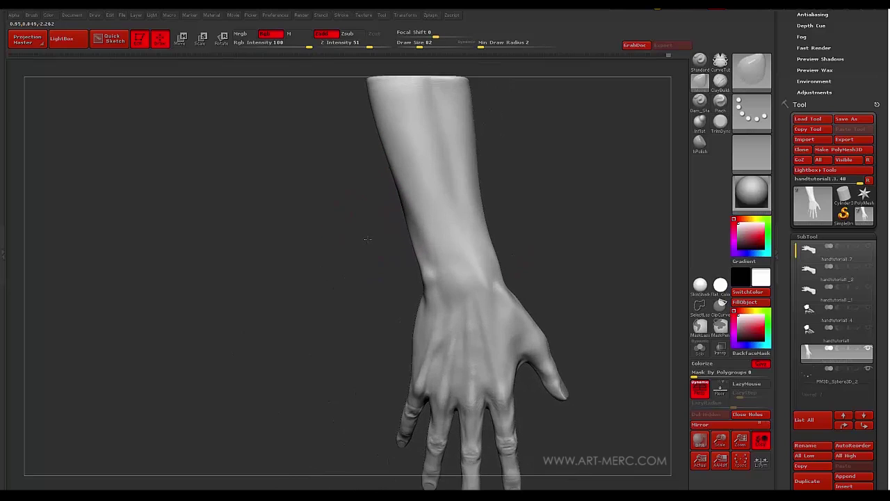
mouse_move(367, 240)
left_mouse_down()
mouse_move(350, 246)
mouse_move(330, 215)
mouse_move(336, 221)
mouse_move(292, 209)
mouse_move(316, 226)
mouse_move(278, 229)
left_mouse_up()
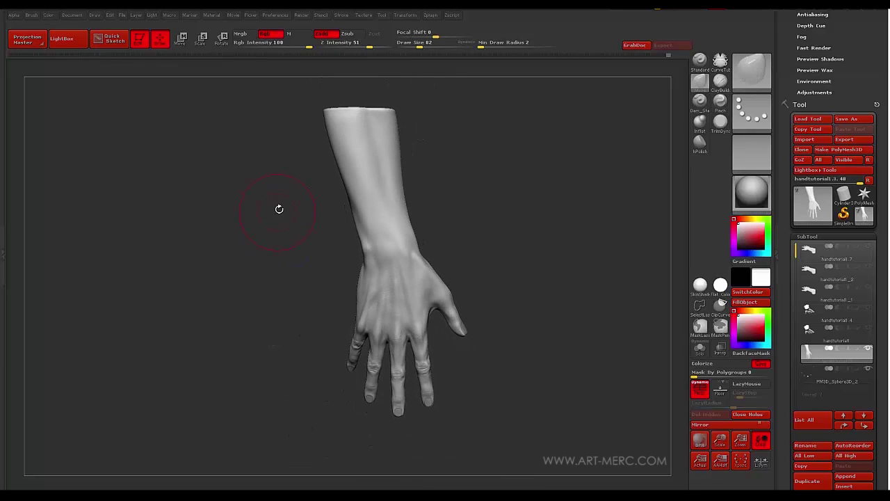
left_click_drag(311, 221, 386, 228)
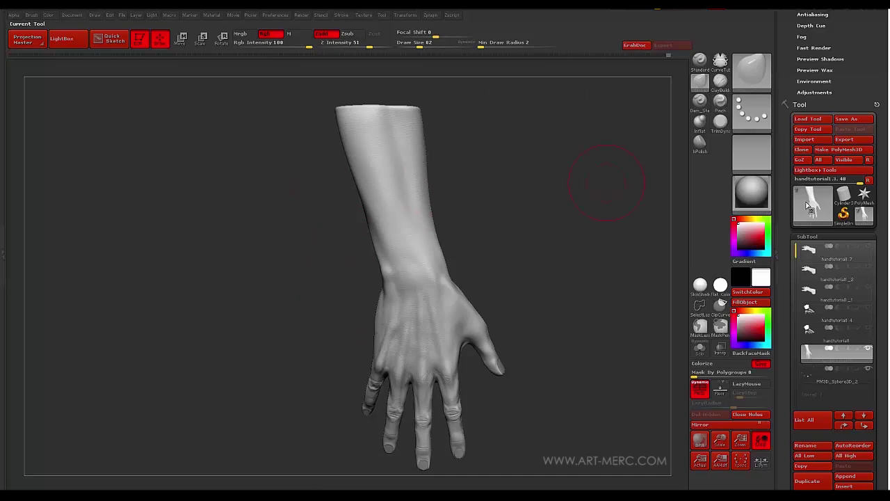
Switch the active tool to the Sphere3D primitive and convert it to a PolyMesh3D.
left_click(809, 205)
left_click(804, 208)
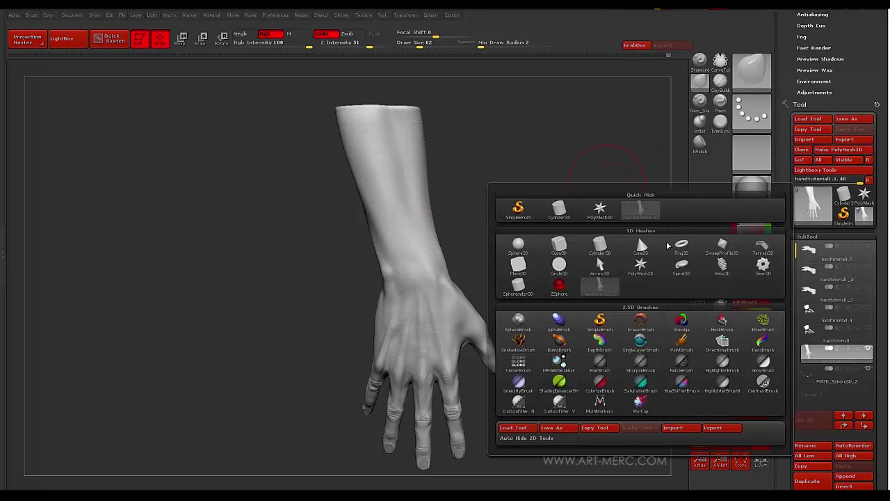
mouse_move(519, 242)
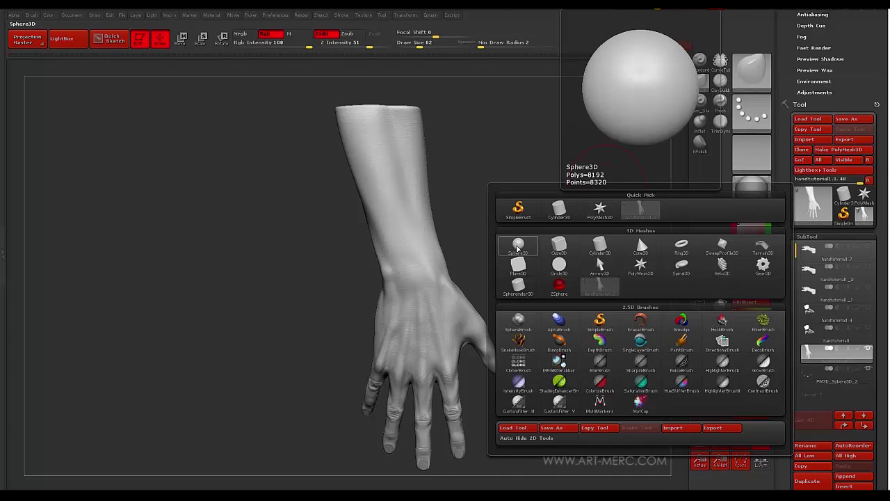
left_click(518, 245)
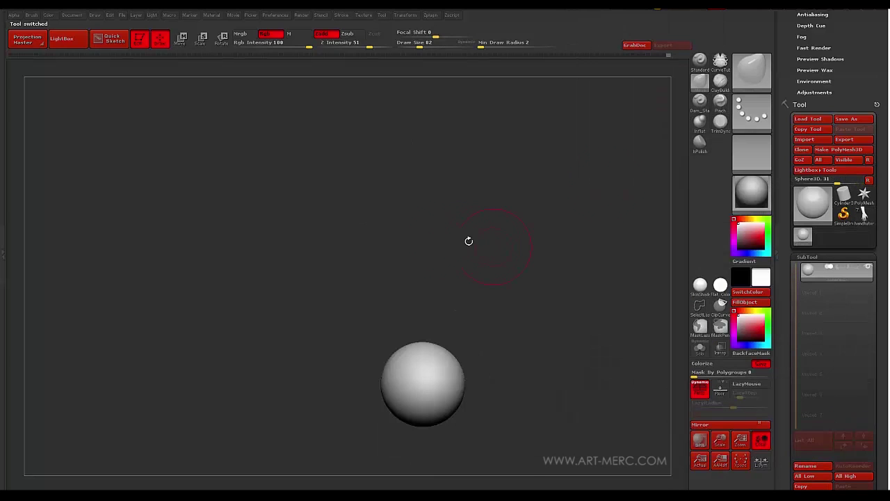
left_click_drag(501, 310, 504, 263, "alt")
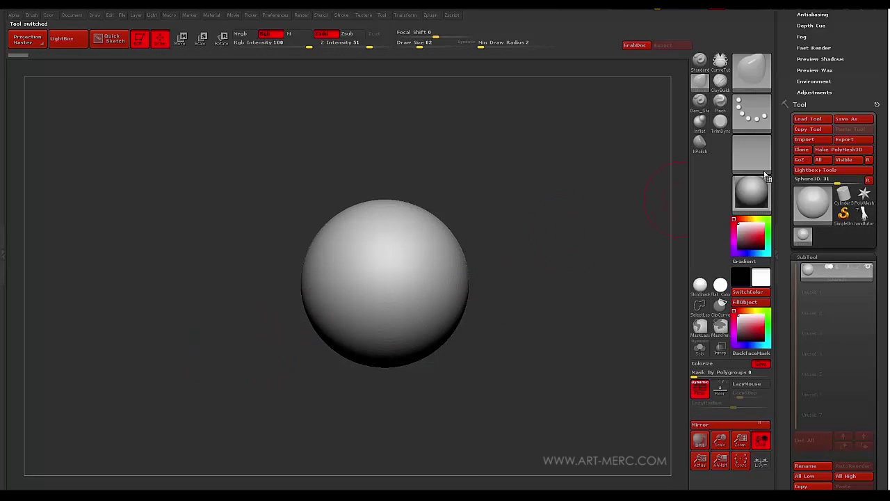
left_click(835, 150)
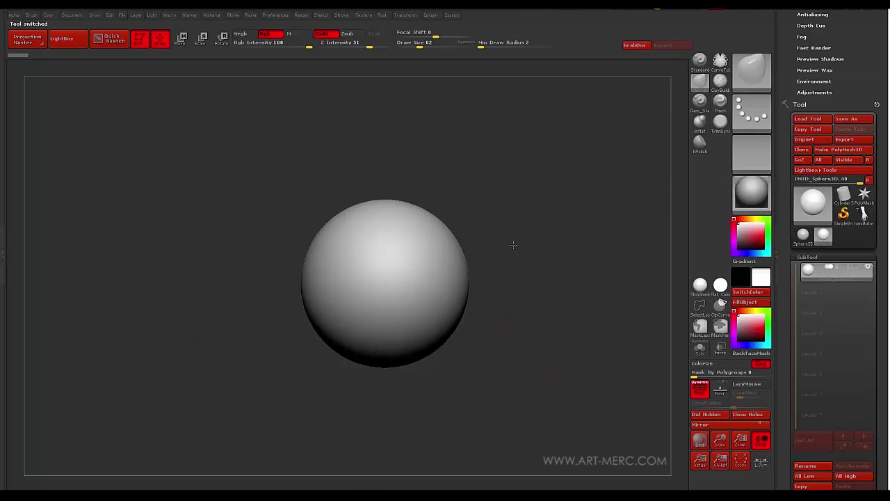
Display the polyframe and floor grid, turn perspective off, and face the sphere straight on.
left_click_drag(522, 269, 506, 288, "alt")
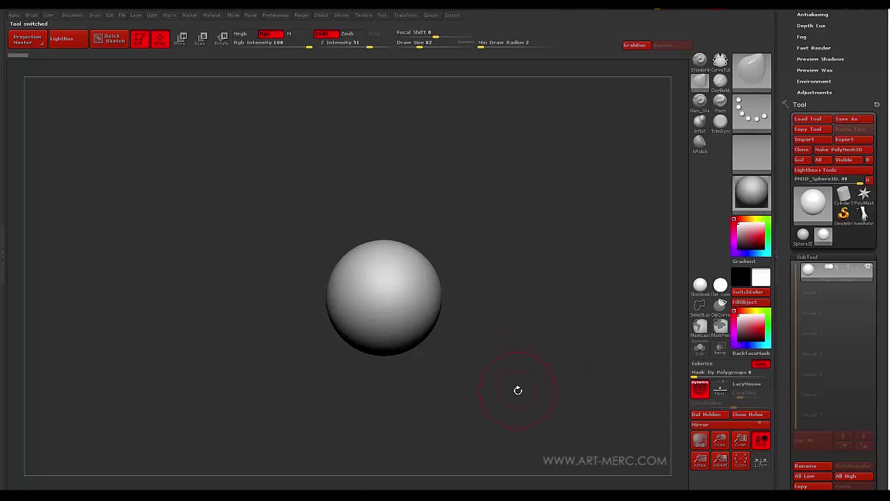
key("shift+f")
left_click_drag(479, 343, 490, 267, "alt")
key("shift+p")
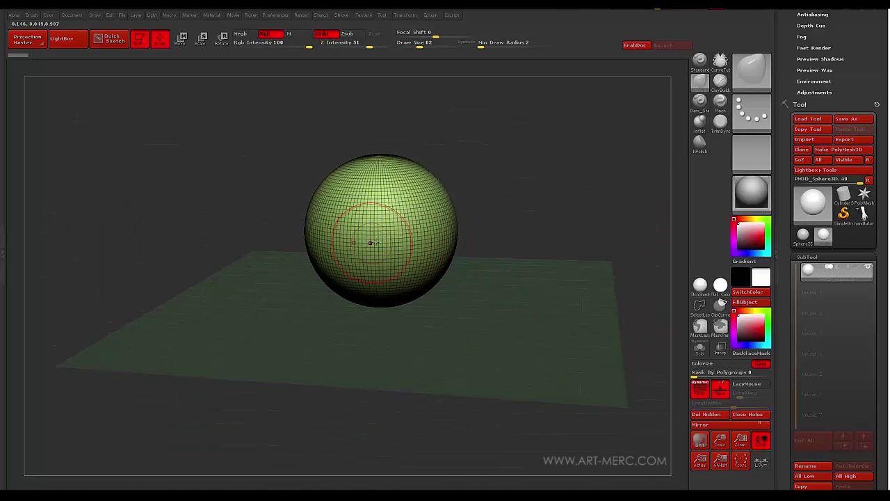
left_click_drag(254, 177, 249, 247)
left_click_drag(237, 280, 205, 269)
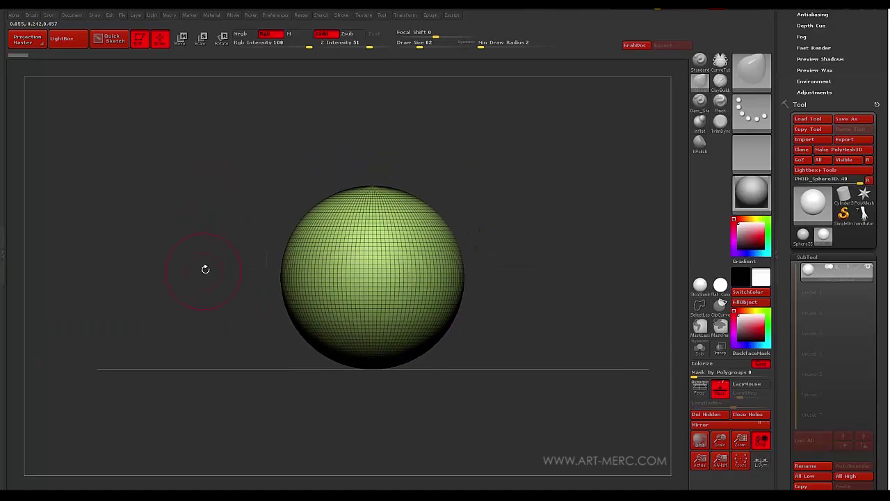
Draw a straight vertical Transpose line about 2.02 units long over the sphere in Move mode.
key("w")
left_click_drag(329, 327, 330, 143, "shift")
mouse_move(267, 183)
left_mouse_down("alt")
mouse_move(271, 193)
mouse_move(238, 188)
mouse_move(237, 158)
mouse_move(253, 149)
mouse_move(253, 177)
mouse_move(226, 217)
mouse_move(235, 193)
mouse_move(240, 200)
left_mouse_up("alt")
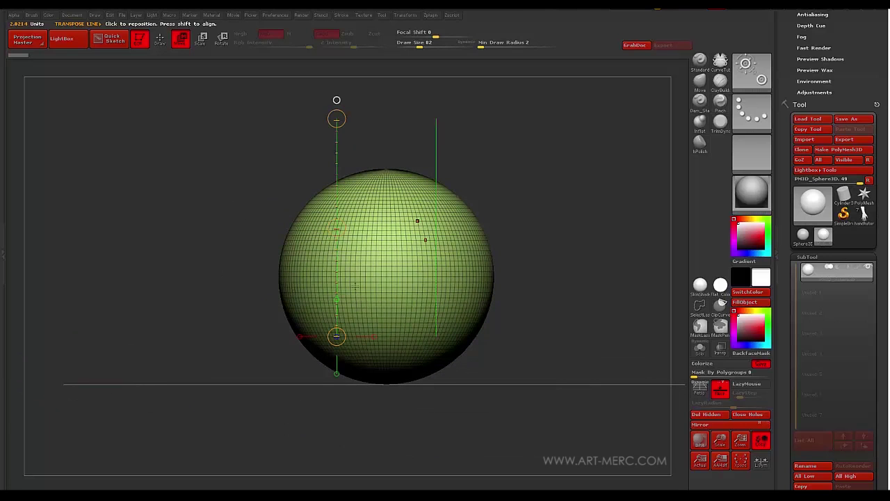
left_click_drag(209, 252, 300, 278, "alt")
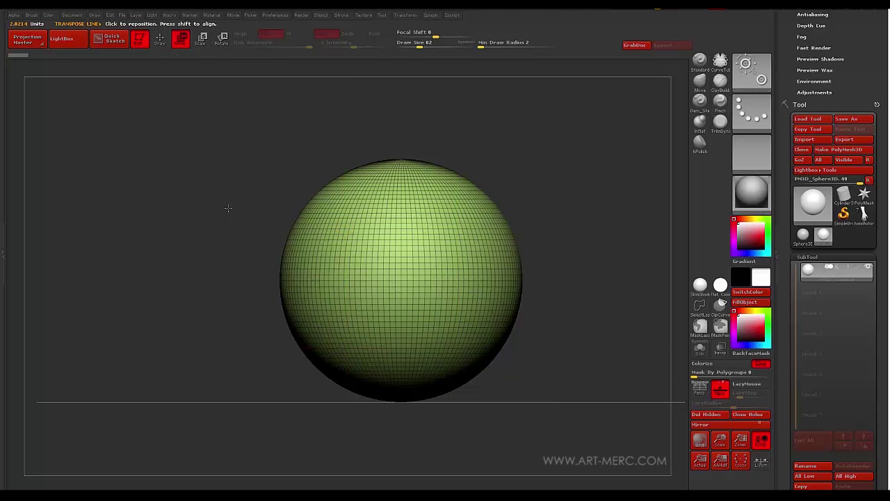
left_click_drag(225, 205, 251, 211, "alt")
left_click_drag(347, 51, 341, 81, "alt")
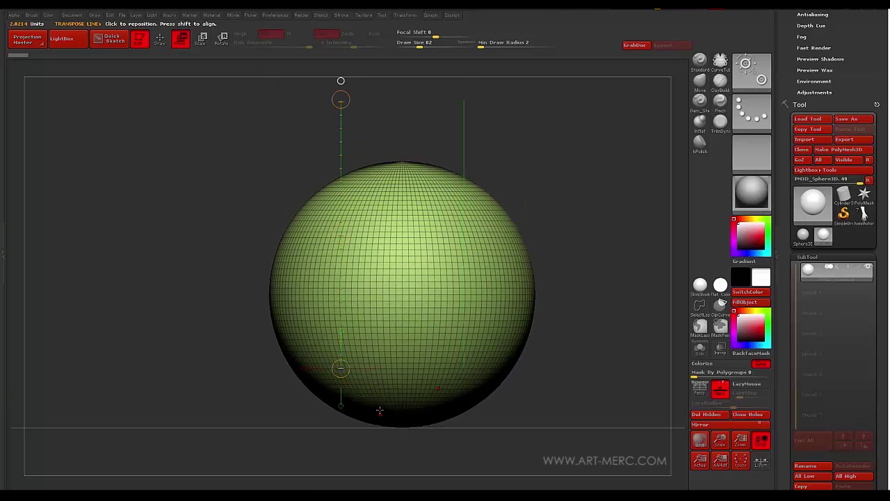
Redraw the vertical Transpose line about 2.16 units long, try stretching the sphere with its middle circle, and undo the stretch.
left_click_drag(380, 411, 379, 445)
mouse_move(321, 398)
left_mouse_down()
mouse_move(308, 158)
mouse_move(297, 111)
left_mouse_up()
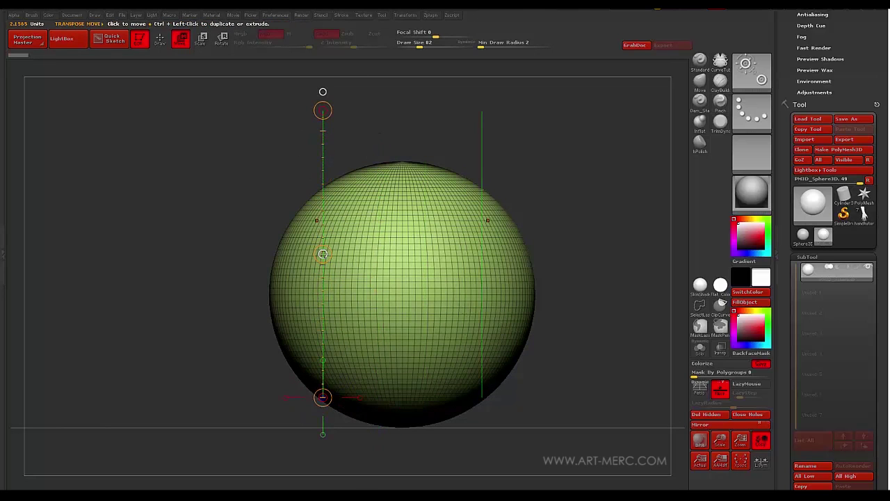
left_click_drag(323, 254, 306, 235)
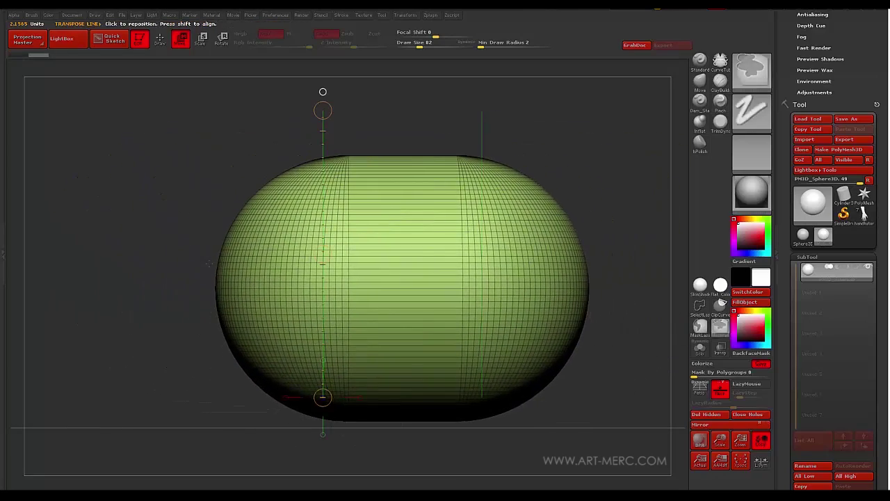
key("ctrl+z")
Redraw the vertical Transpose line about 1.79 units long, try clipping away the sphere's lower half with it, and undo the clip.
left_click_drag(387, 412, 380, 278)
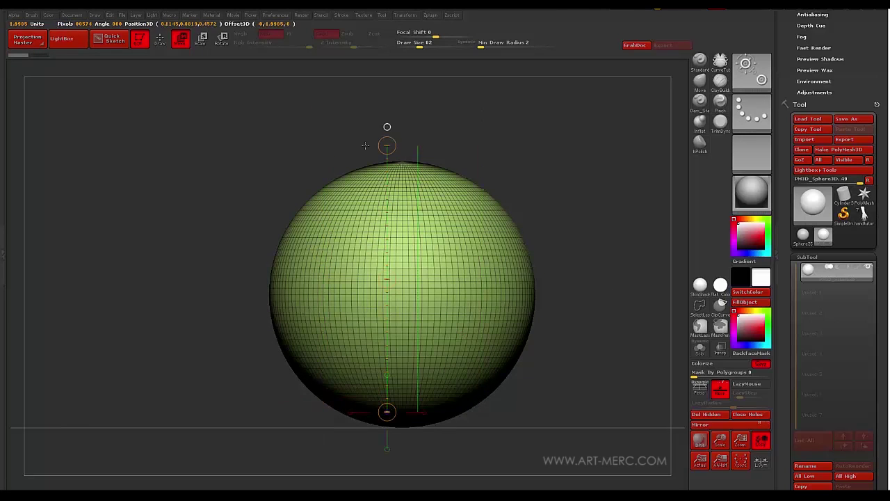
left_click_drag(365, 170, 367, 405)
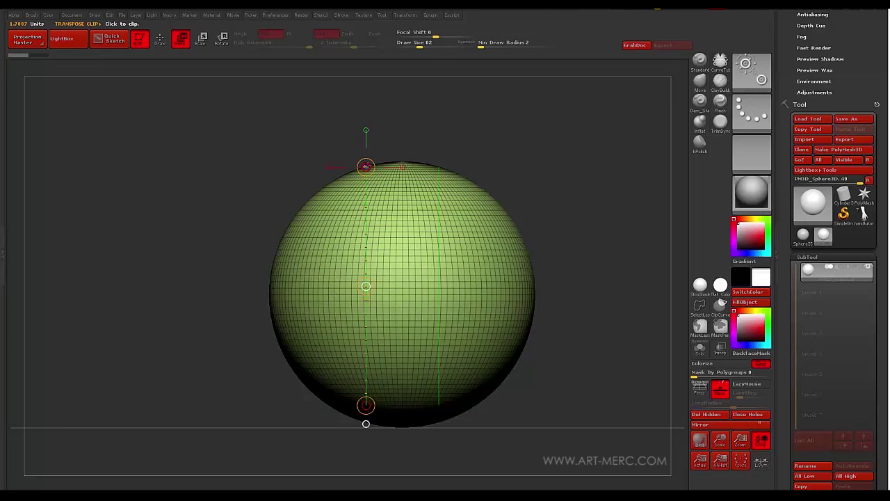
left_click_drag(366, 167, 361, 277)
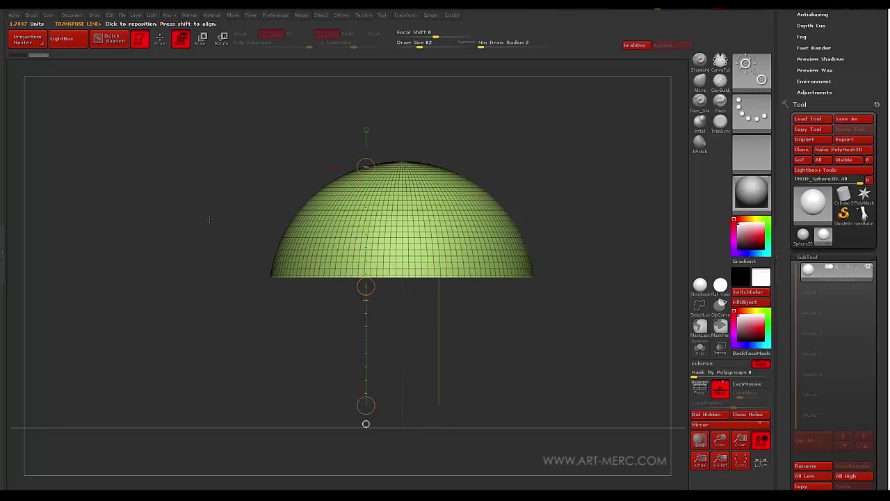
left_click_drag(210, 219, 226, 242)
key("ctrl+z")
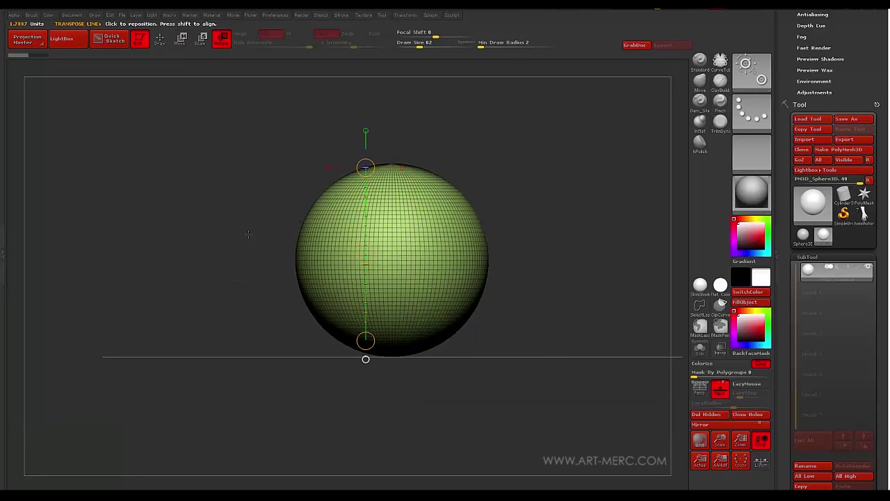
Draw a horizontal Transpose line about 2.15 units long from the sphere's top in Rotate mode and adjust its placement.
left_click_drag(237, 222, 228, 351, "alt")
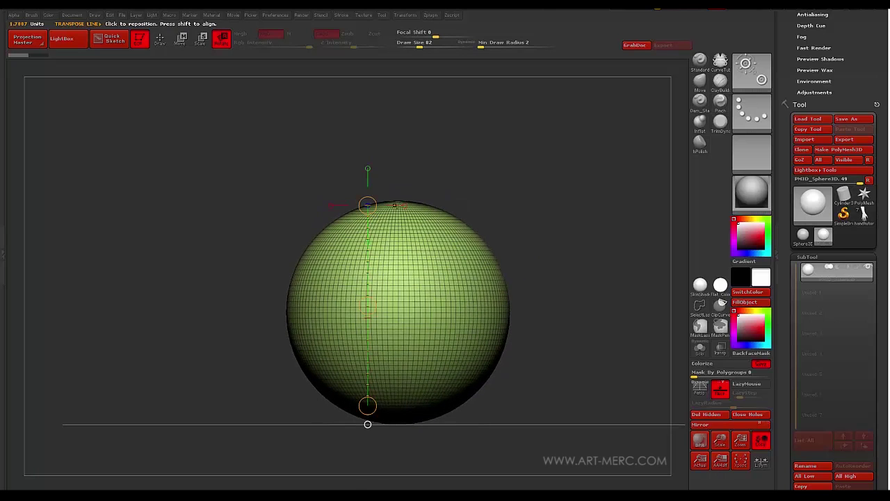
left_click_drag(398, 202, 137, 202, "shift")
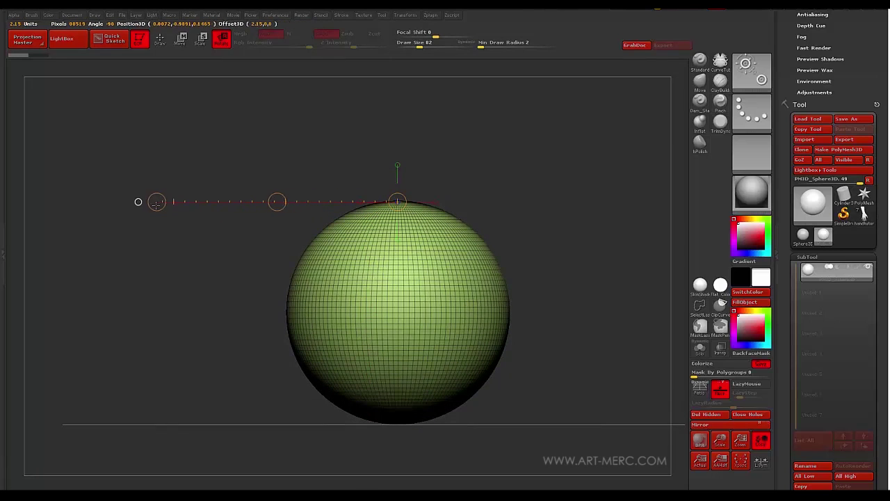
mouse_move(277, 196)
left_mouse_down()
mouse_move(271, 276)
mouse_move(282, 412)
mouse_move(273, 418)
mouse_move(294, 271)
mouse_move(278, 199)
left_mouse_up()
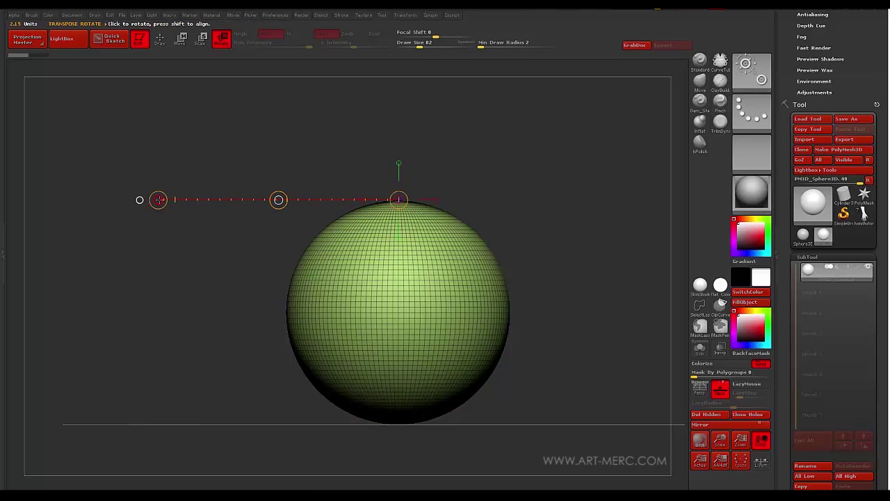
Try rotating and scaling the sphere, using a horizontal Transpose line about 1.69 units long from its centre.
mouse_move(159, 199)
left_mouse_down()
mouse_move(174, 254)
mouse_move(358, 307)
mouse_move(195, 212)
mouse_move(234, 287)
mouse_move(223, 174)
mouse_move(215, 215)
mouse_move(234, 254)
mouse_move(398, 319)
mouse_move(331, 315)
left_mouse_up()
left_click_drag(190, 318, 226, 89)
left_click(201, 39)
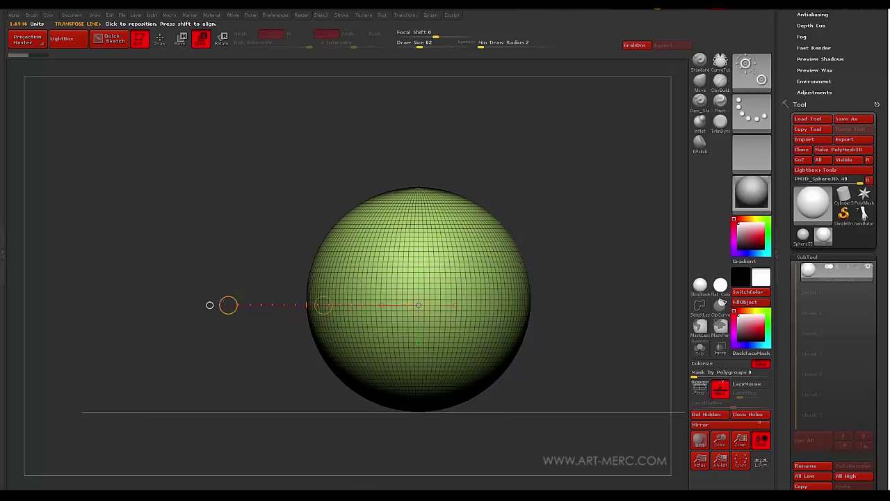
left_click_drag(209, 305, 240, 223)
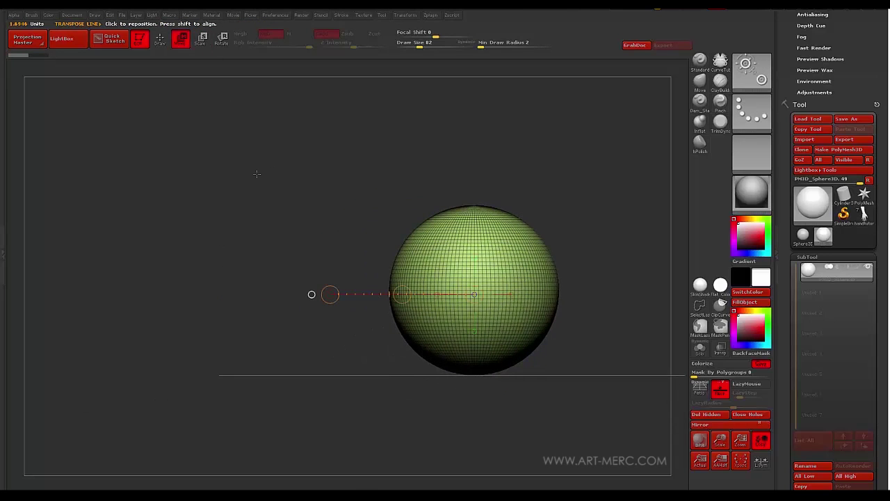
Duplicate the sphere within the mesh beside the original in Move mode and clear the mask.
left_click_drag(256, 174, 285, 167, "alt")
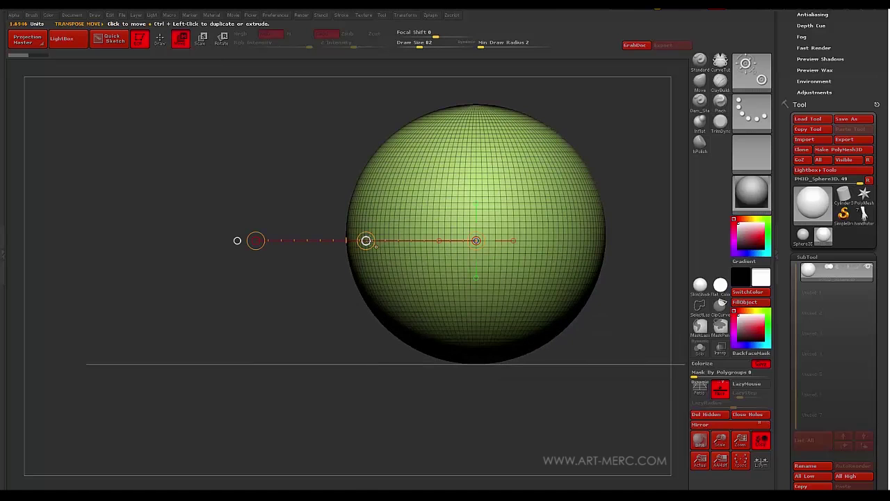
left_click_drag(367, 241, 364, 237, "ctrl")
key("ctrl+z")
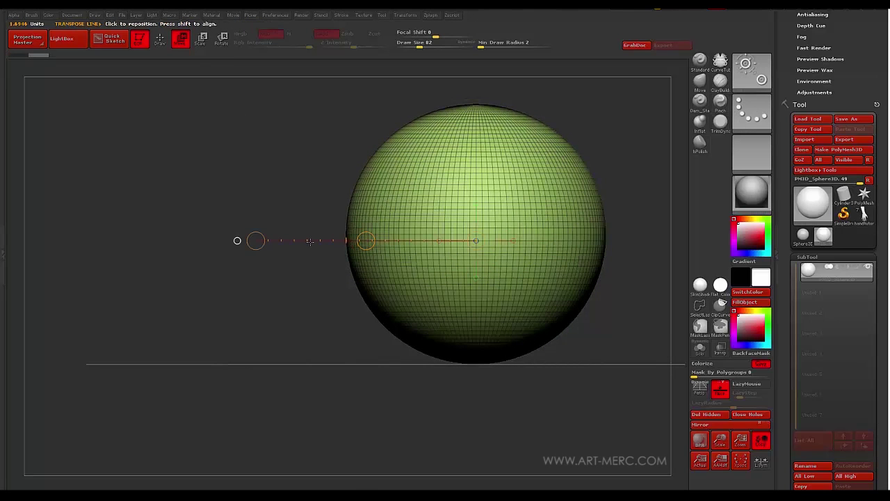
left_click_drag(366, 241, 70, 204, "ctrl")
mouse_move(100, 328)
left_mouse_down()
mouse_move(88, 315)
mouse_move(89, 343)
mouse_move(108, 273)
mouse_move(138, 298)
left_mouse_up()
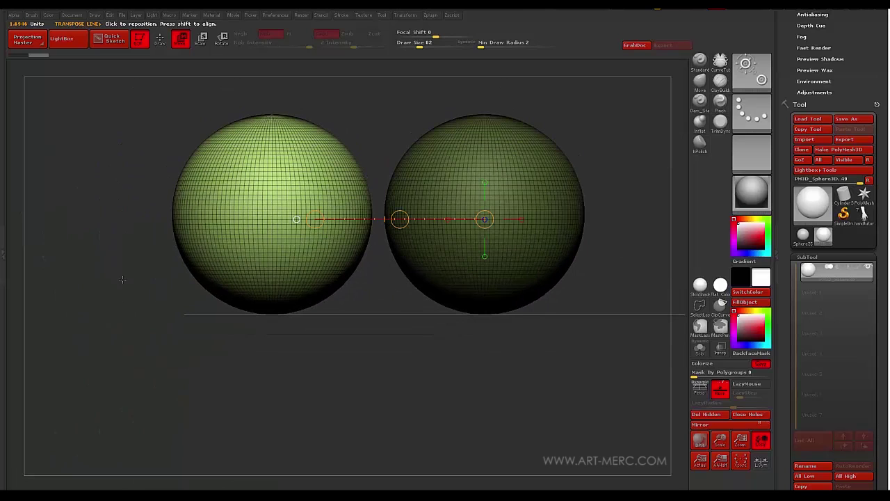
left_click_drag(127, 255, 152, 273, "ctrl")
Try assigning Auto Groups polygroups to the two spheres, and undo back to the single sphere.
scroll(785, 350, "down", 10)
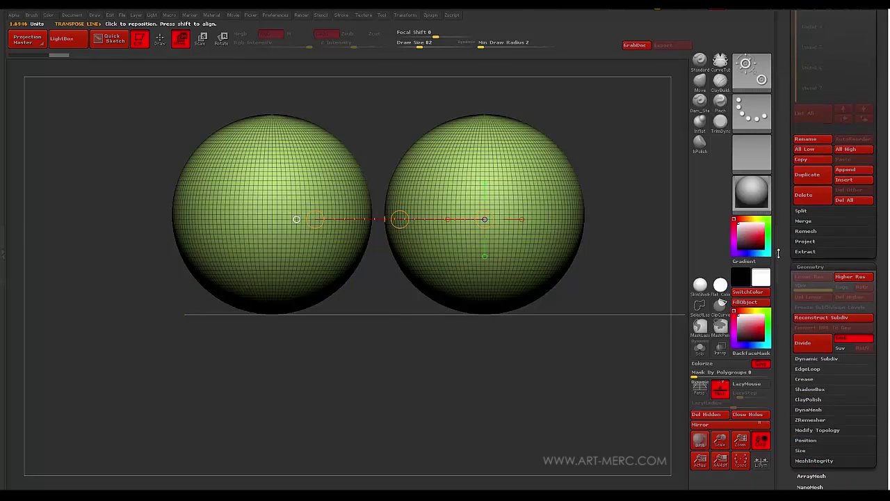
left_click(807, 280)
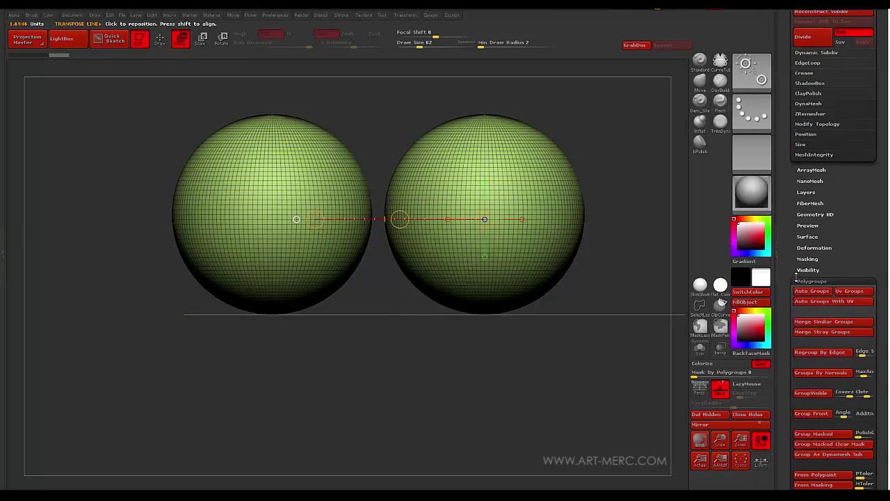
left_click(808, 292)
left_click_drag(584, 287, 579, 314, "alt")
key("ctrl+z")
key("ctrl+z")
key("ctrl+z")
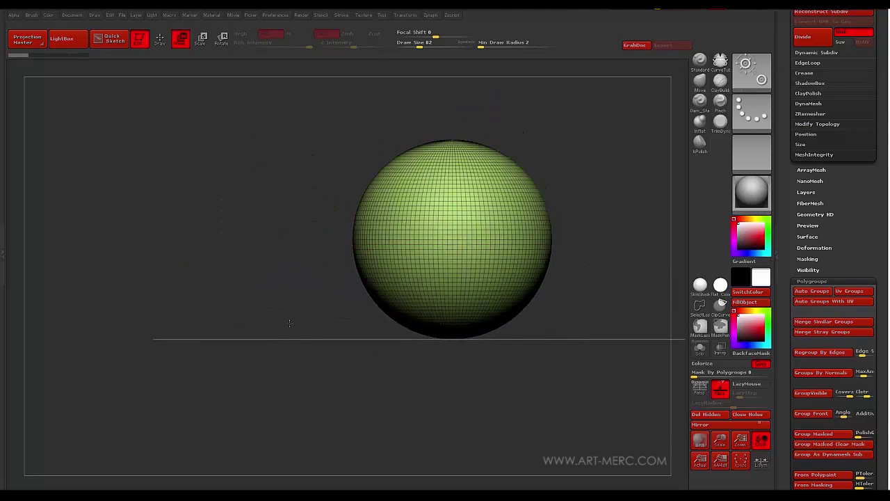
Remesh the sphere with DynaMesh at resolution 48 and return to Draw mode.
left_click_drag(289, 322, 232, 318, "alt")
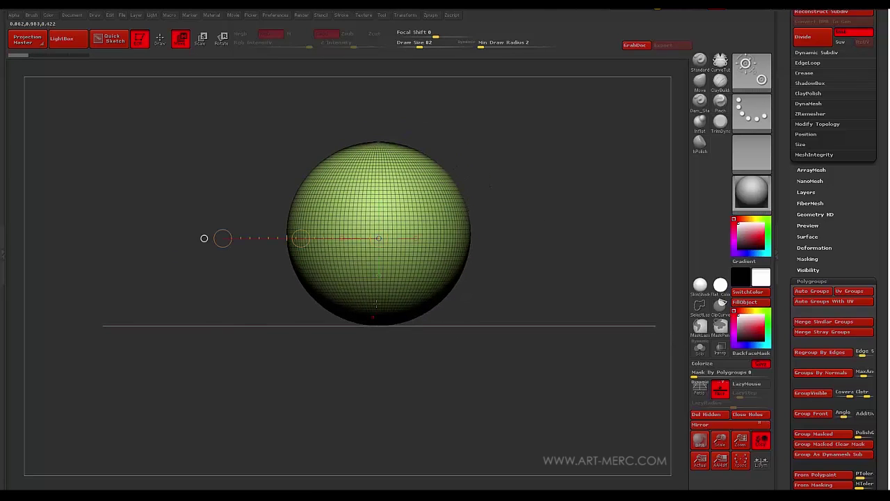
mouse_move(789, 206)
left_mouse_down()
mouse_move(787, 135)
mouse_move(843, 213)
mouse_move(787, 213)
left_mouse_up()
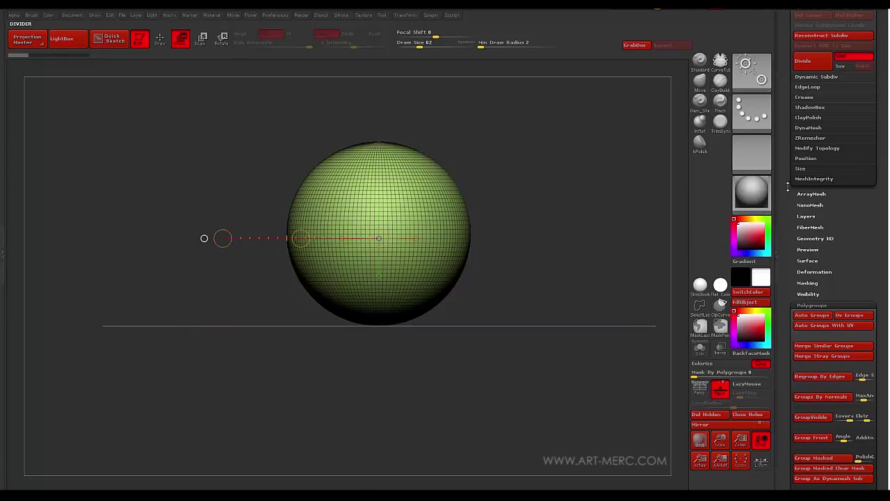
left_click_drag(787, 173, 798, 259)
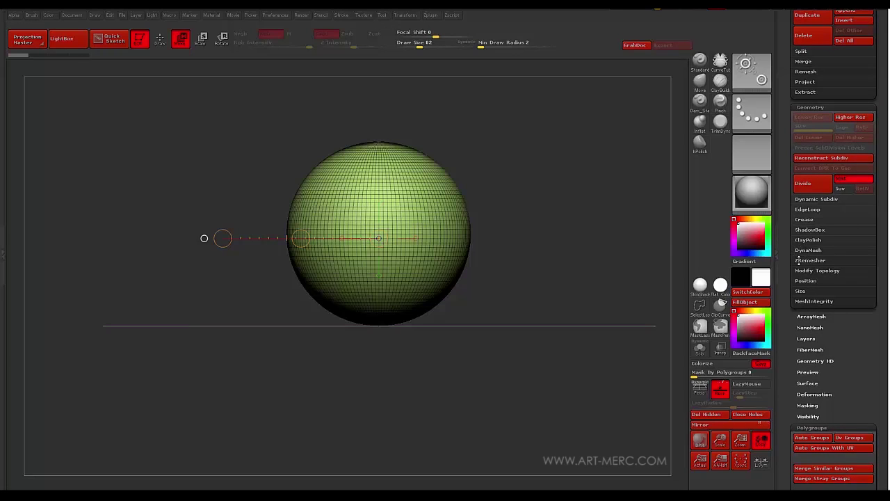
left_click(807, 250)
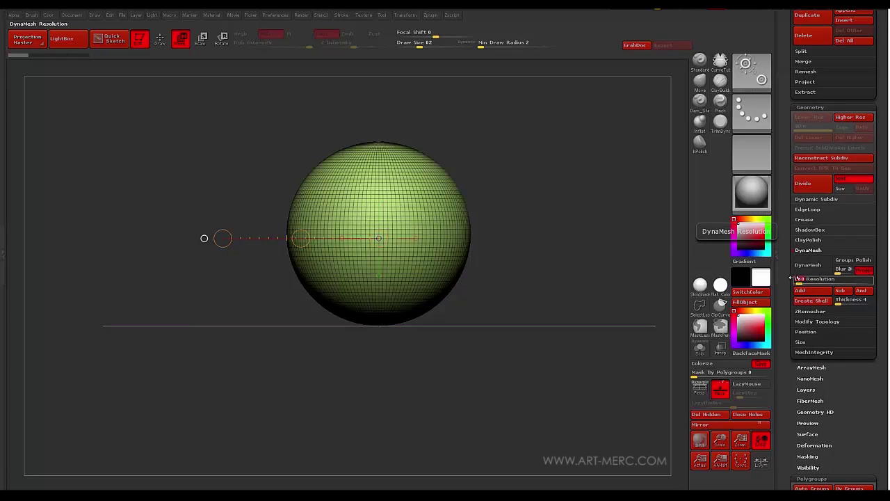
left_click(796, 279)
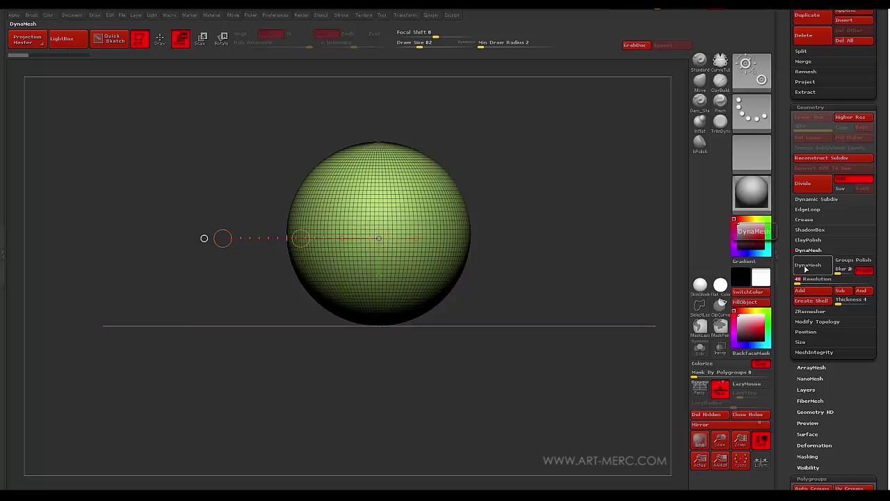
left_click(808, 266)
mouse_move(196, 320)
left_mouse_down("alt")
mouse_move(193, 246)
mouse_move(193, 325)
left_mouse_up("alt")
key("q")
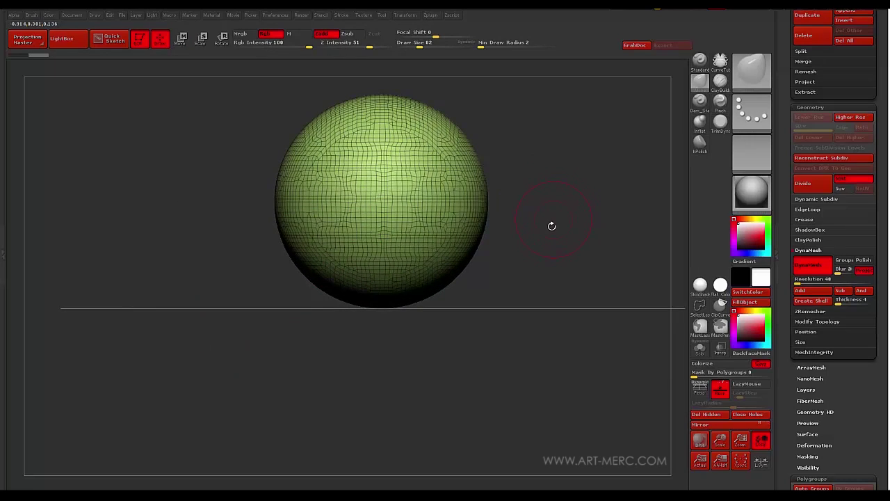
Try clipping the sphere along a horizontal line near its middle with the ClipCurve brush.
mouse_move(551, 226)
left_mouse_down("alt")
mouse_move(517, 190)
mouse_move(533, 197)
mouse_move(526, 249)
left_mouse_up("alt")
key("ctrl+shift")
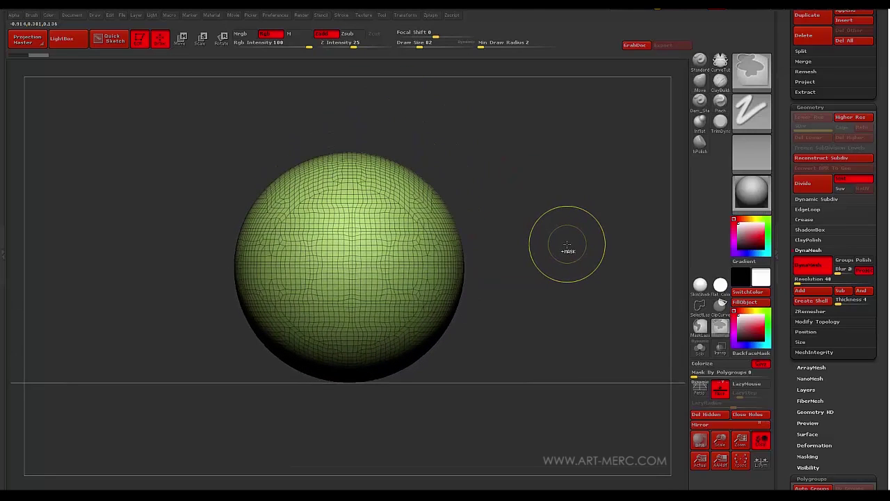
left_click(755, 72)
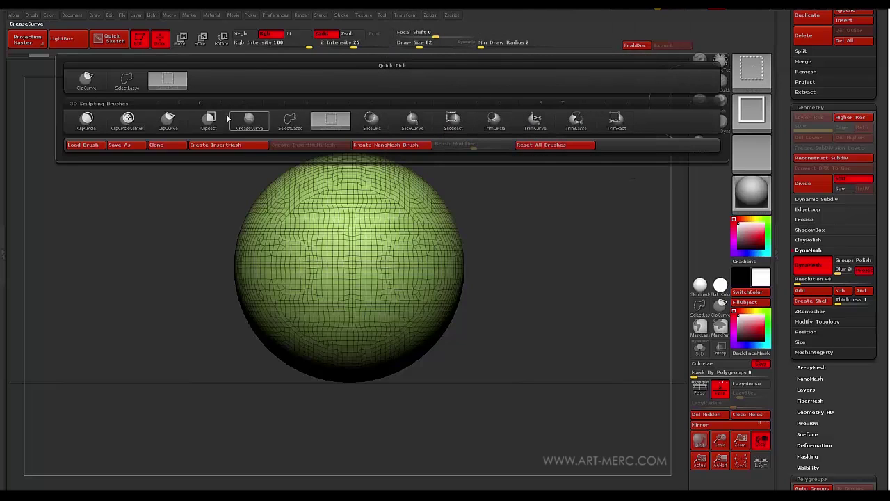
mouse_move(308, 126)
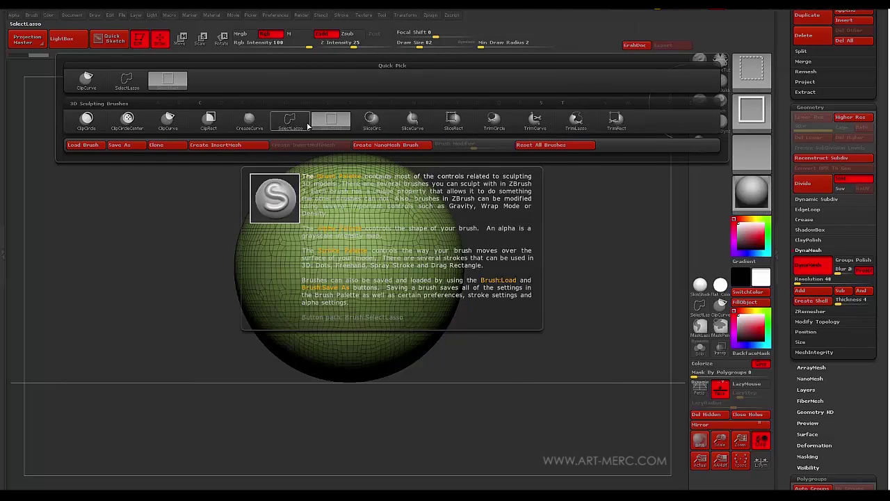
left_click(167, 125)
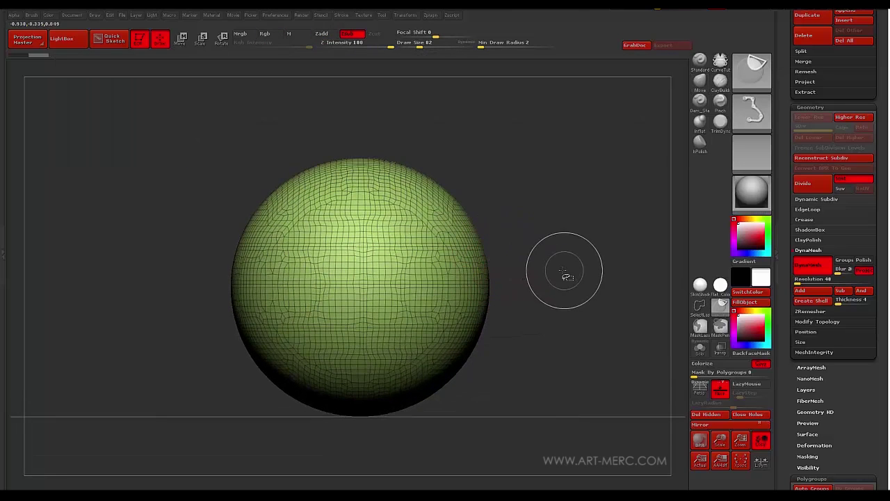
left_click_drag(564, 272, 511, 273, "ctrl+shift")
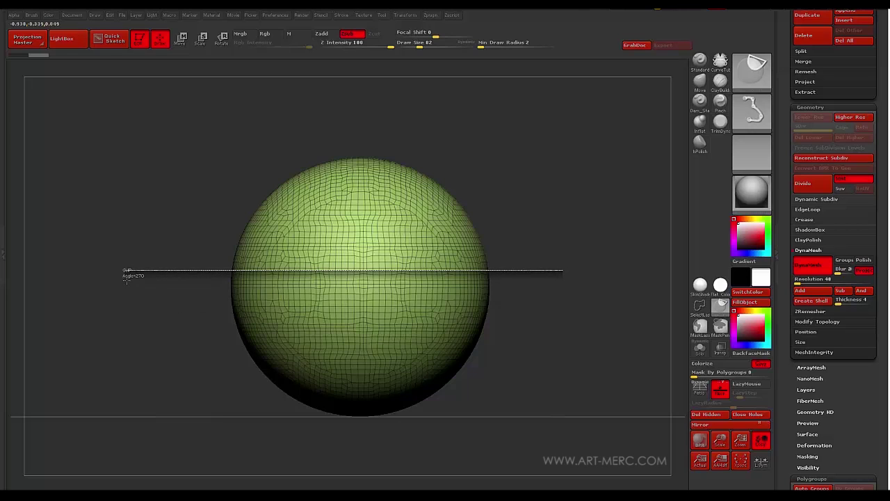
mouse_move(126, 282)
left_mouse_down("ctrl+shift")
mouse_move(132, 296)
mouse_move(143, 276)
mouse_move(160, 129)
mouse_move(151, 197)
mouse_move(103, 136)
mouse_move(265, 197)
left_mouse_up("ctrl+shift")
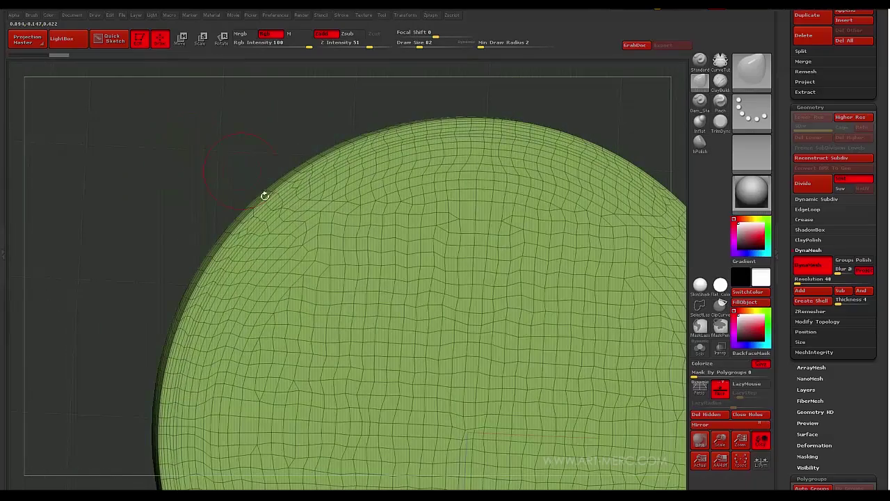
left_click_drag(160, 172, 212, 198)
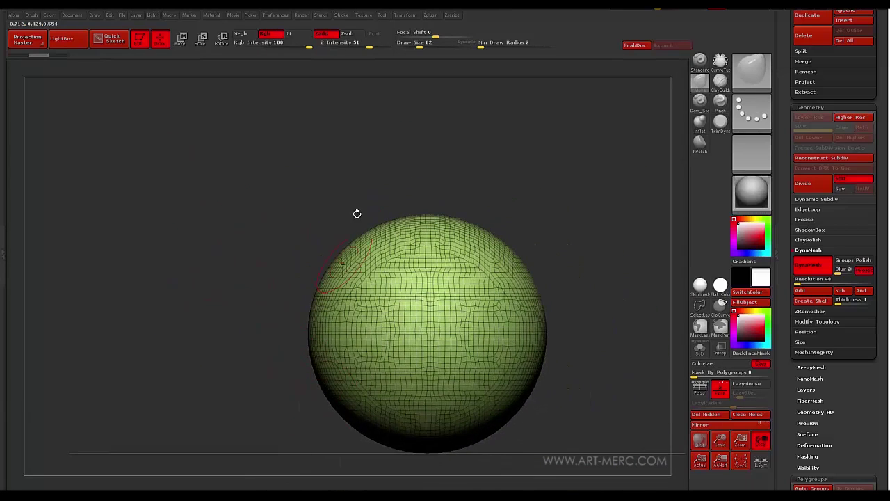
Try clipping the sphere along a vertical line slightly off its centre with ClipCurve and inspect the cut from several angles.
key("b")
key("m")
key("v")
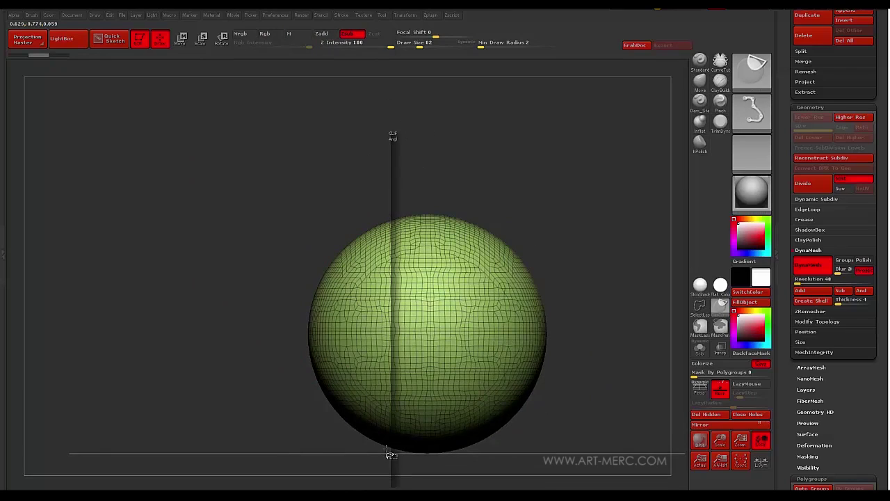
left_click_drag(391, 454, 391, 456, "ctrl+shift")
left_click_drag(270, 297, 280, 282)
left_click_drag(258, 243, 210, 229, "alt")
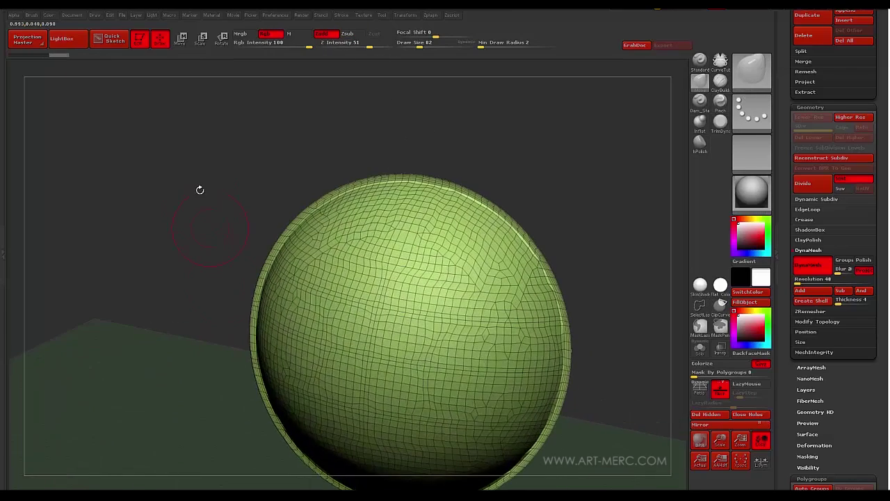
mouse_move(200, 190)
left_mouse_down()
mouse_move(237, 149)
mouse_move(264, 189)
mouse_move(281, 145)
mouse_move(299, 153)
left_mouse_up()
left_click_drag(511, 257, 231, 228)
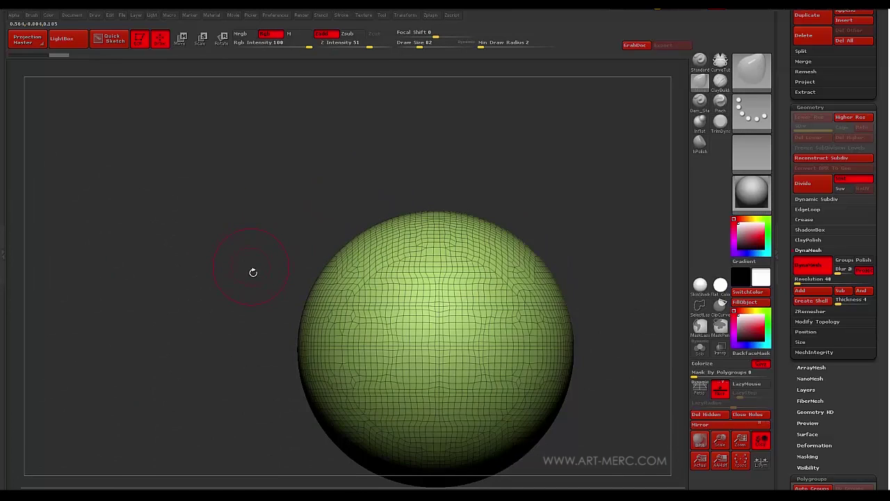
mouse_move(253, 272)
left_mouse_down()
mouse_move(254, 246)
mouse_move(237, 201)
mouse_move(248, 188)
left_mouse_up()
Switch the cutting brush from ClipCurve to TrimCurve and try a first cut on the sphere.
key("b")
key("m")
key("v")
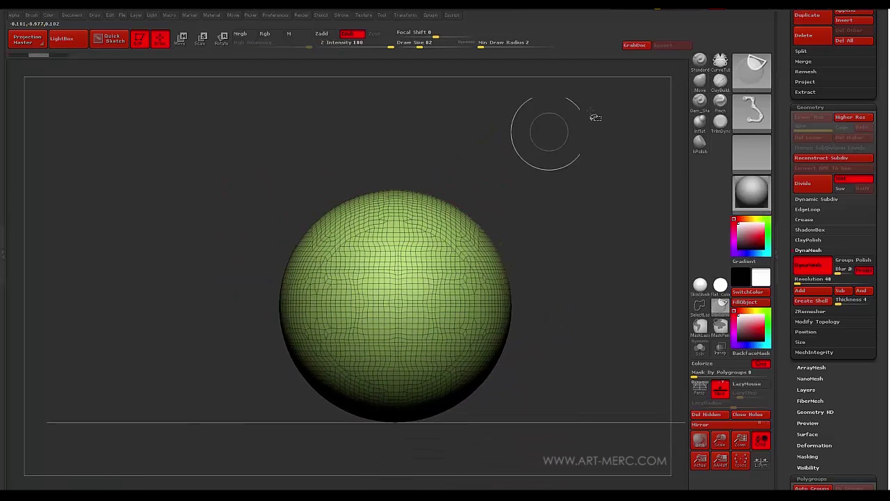
left_click(752, 69, "ctrl+shift")
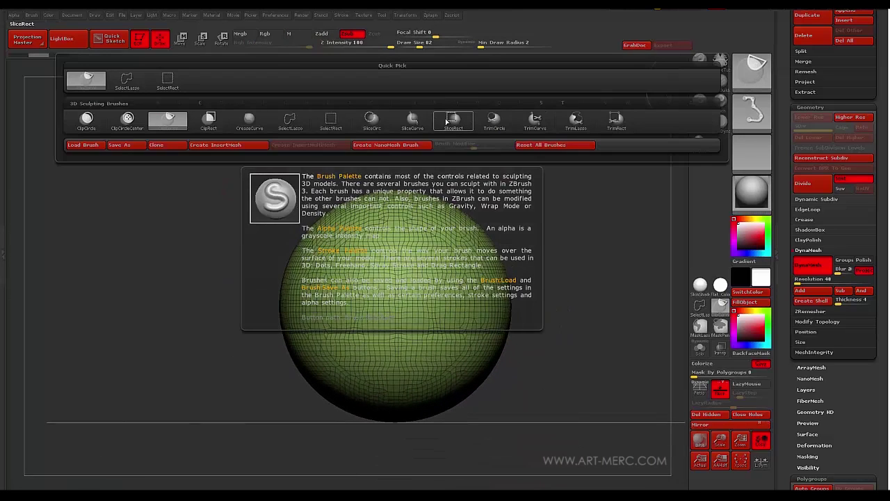
left_click(495, 124)
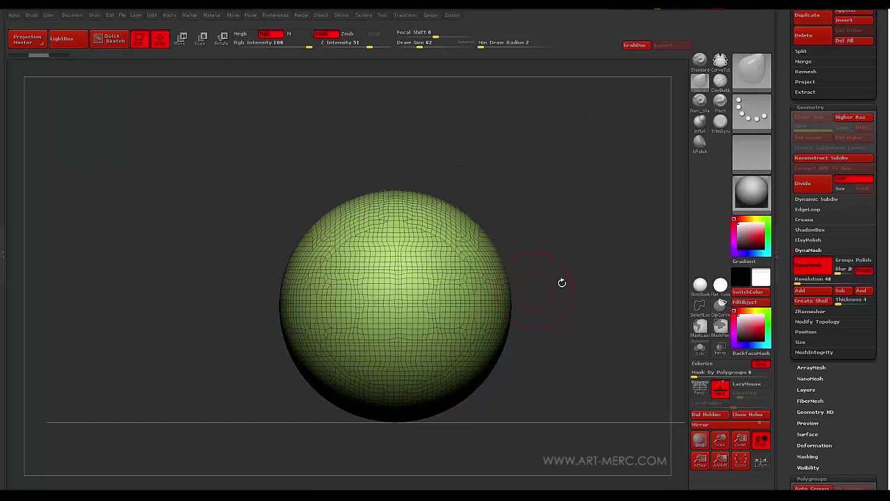
key("ctrl+z")
mouse_move(570, 264)
left_mouse_down("ctrl+shift")
mouse_move(388, 265)
mouse_move(232, 163)
mouse_move(310, 193)
mouse_move(209, 271)
mouse_move(288, 153)
mouse_move(641, 244)
mouse_move(587, 306)
mouse_move(646, 314)
mouse_move(594, 275)
mouse_move(524, 269)
mouse_move(235, 296)
mouse_move(434, 264)
mouse_move(572, 260)
mouse_move(581, 248)
left_mouse_up("ctrl+shift")
left_click_drag(422, 135, 299, 236)
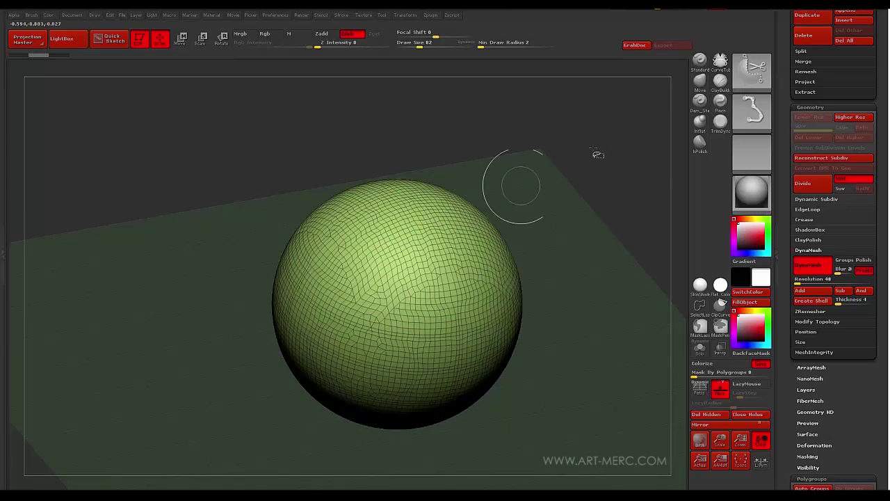
Try trimming the sphere along a horizontal line above its centre with TrimCurve, inspect the closed cut and undo it.
left_click(751, 70, "ctrl+shift")
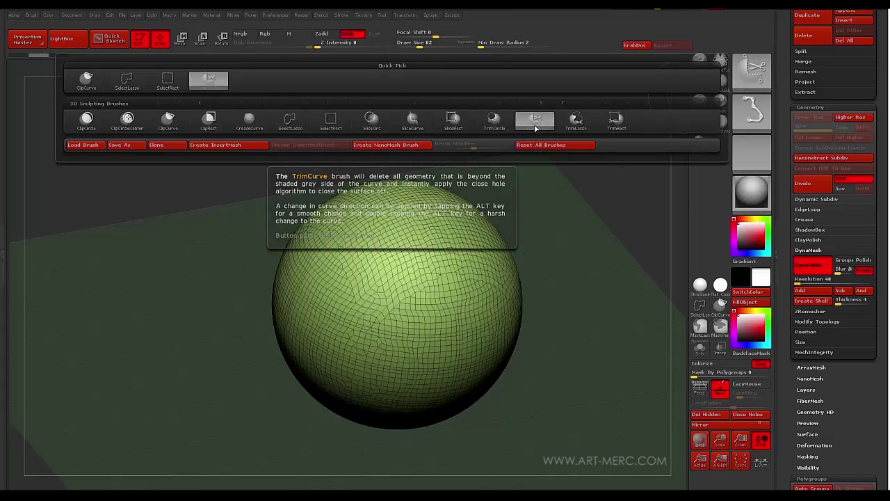
left_click_drag(577, 254, 580, 201, "shift")
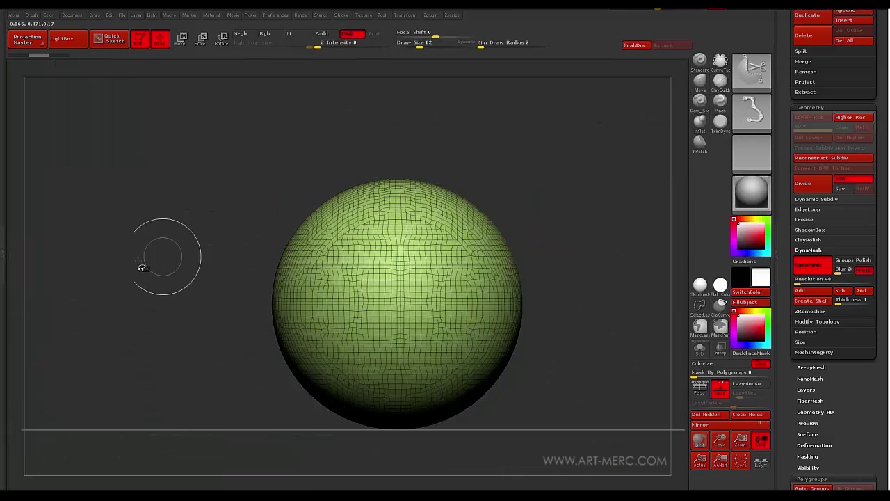
left_click_drag(140, 257, 547, 253, "ctrl+shift")
left_click_drag(309, 168, 307, 205)
left_click_drag(257, 235, 326, 221)
left_click_drag(317, 256, 267, 214)
key("ctrl+z")
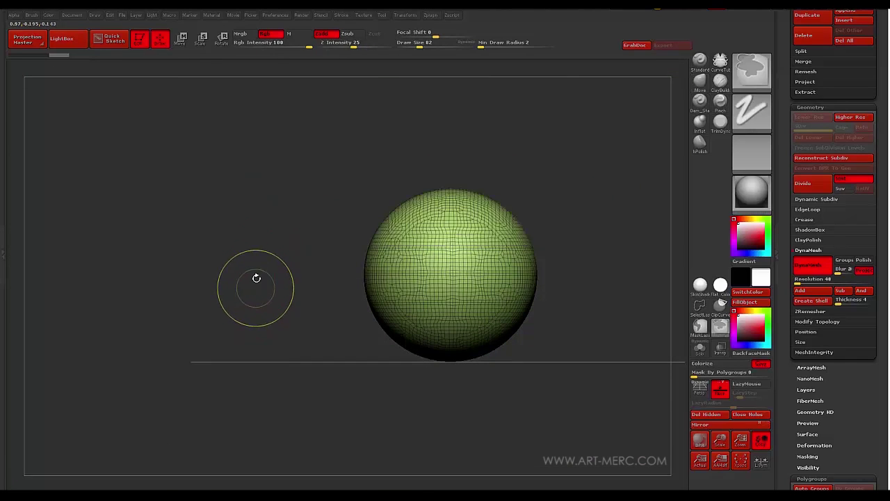
Append a cube and a cylinder primitive as new subtools to the sphere.
left_click_drag(297, 262, 225, 286, "alt")
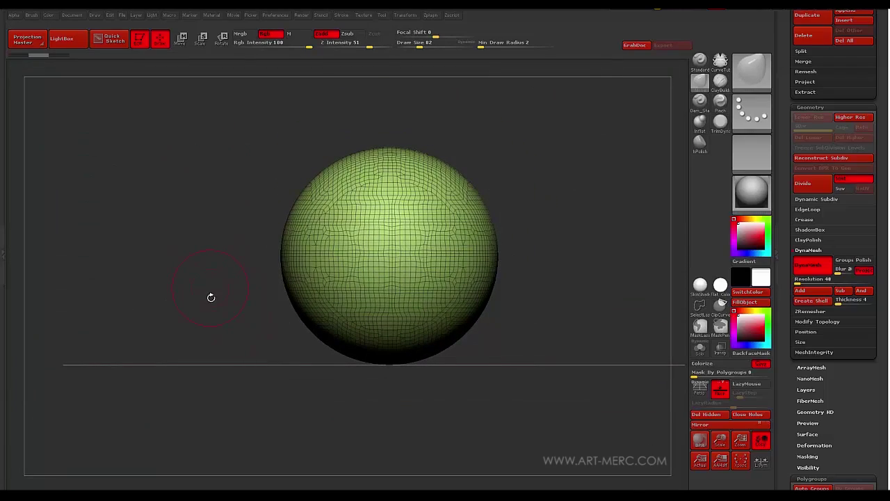
mouse_move(209, 182)
left_mouse_down()
mouse_move(239, 207)
mouse_move(215, 183)
mouse_move(246, 139)
mouse_move(230, 157)
mouse_move(253, 191)
mouse_move(252, 182)
mouse_move(255, 224)
mouse_move(268, 192)
mouse_move(286, 203)
left_mouse_up()
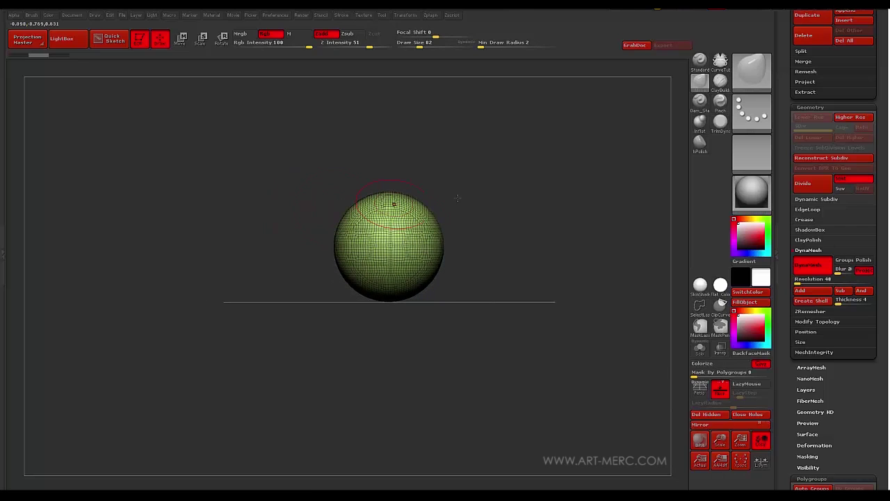
scroll(782, 220, "up", 10)
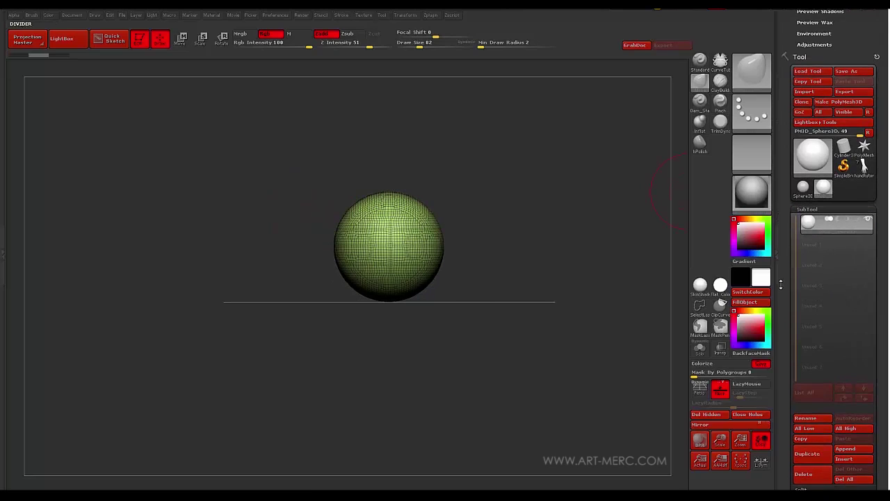
scroll(789, 313, "down", 3)
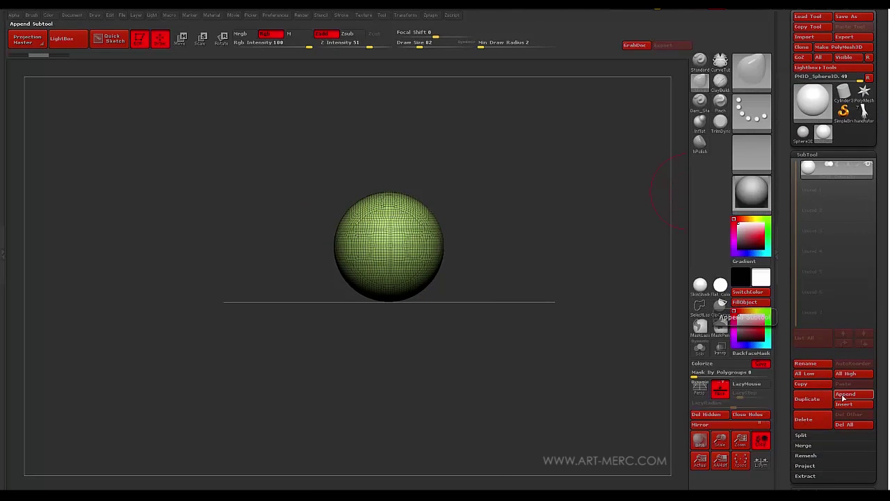
key("F1")
left_click(520, 357)
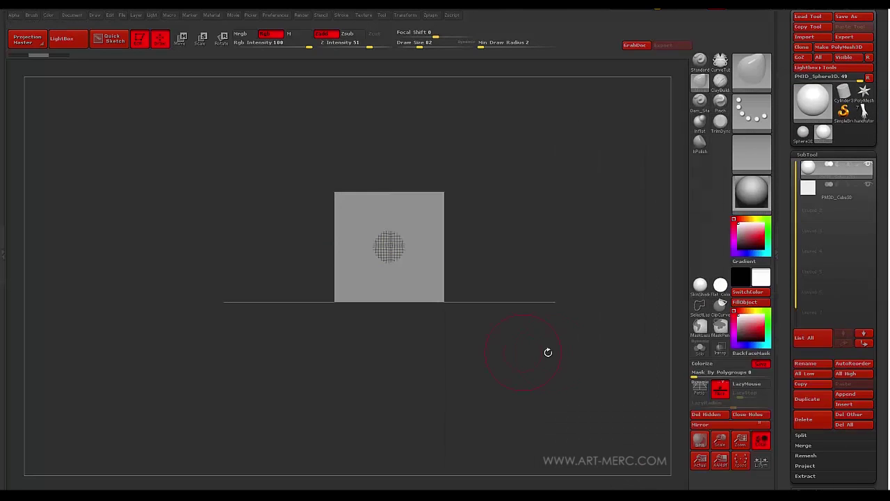
left_click(845, 394)
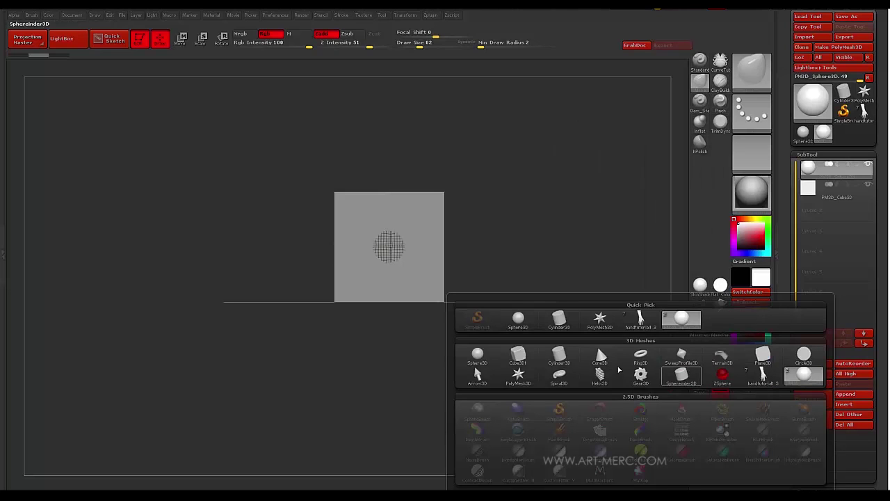
left_click(559, 356)
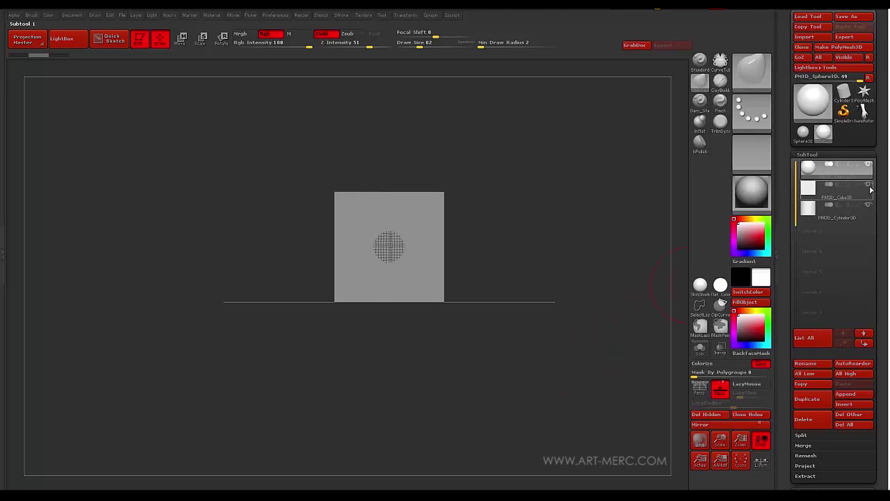
Hide the cube and cylinder subtools so that only the sphere is displayed.
left_click(807, 207)
left_click(807, 178)
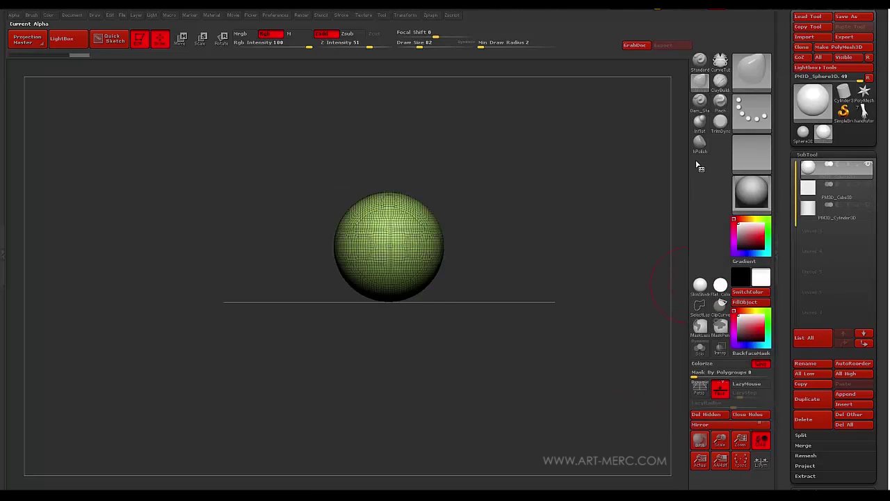
left_click_drag(494, 310, 509, 296)
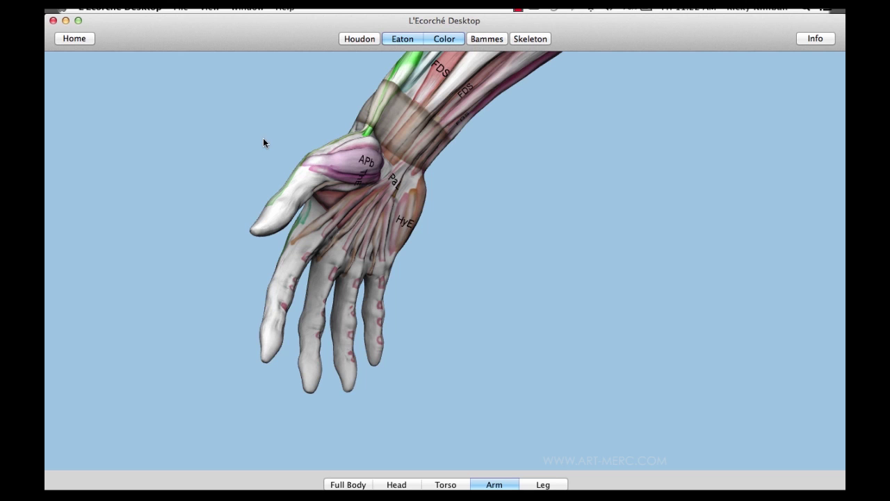
Switch to L'Ecorché Desktop, examine the coloured Eaton hand and forearm, and view the full-body model up close.
left_click_drag(263, 138, 209, 167)
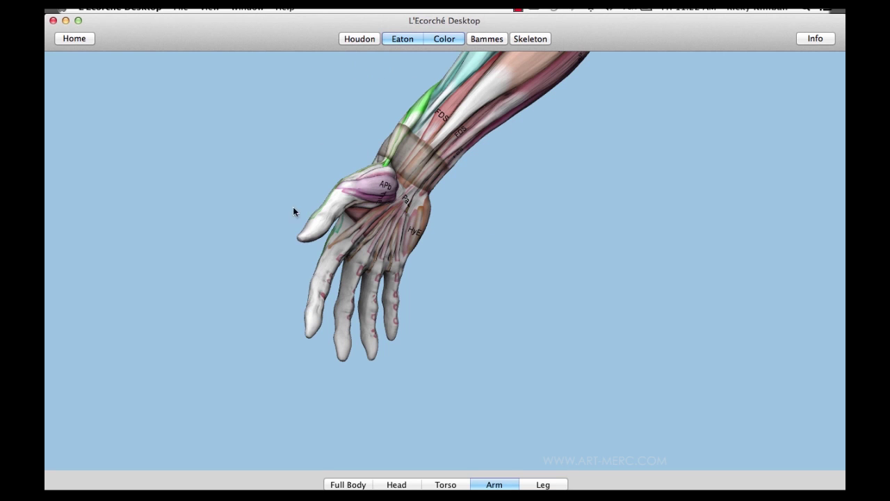
left_click(339, 486)
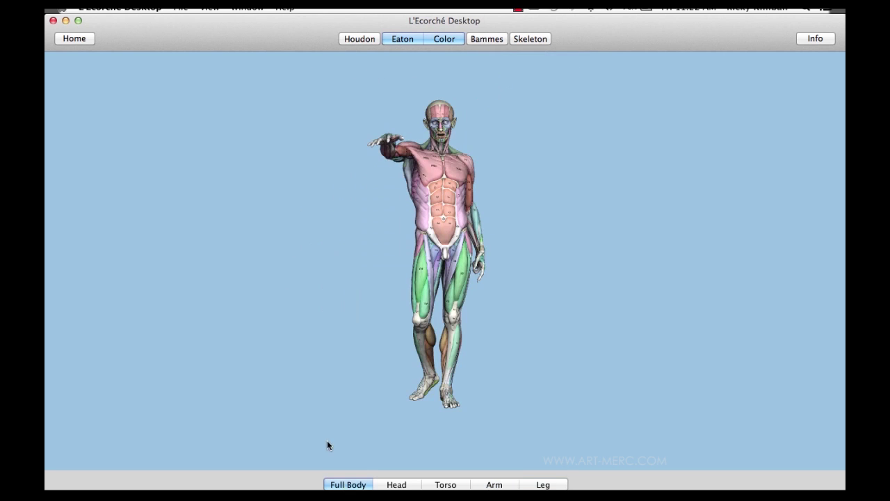
scroll(359, 381, "up", 8)
scroll(359, 381, "down", 3)
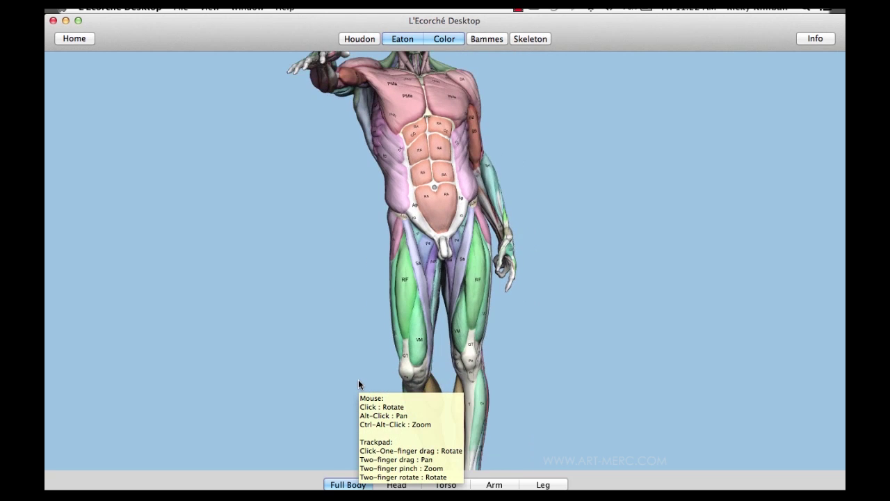
Examine the coloured Eaton full-body figure from the front, from the whole body to a close view of the head and chest.
scroll(359, 381, "down", 3)
scroll(356, 381, "up", 1)
scroll(355, 381, "down", 2)
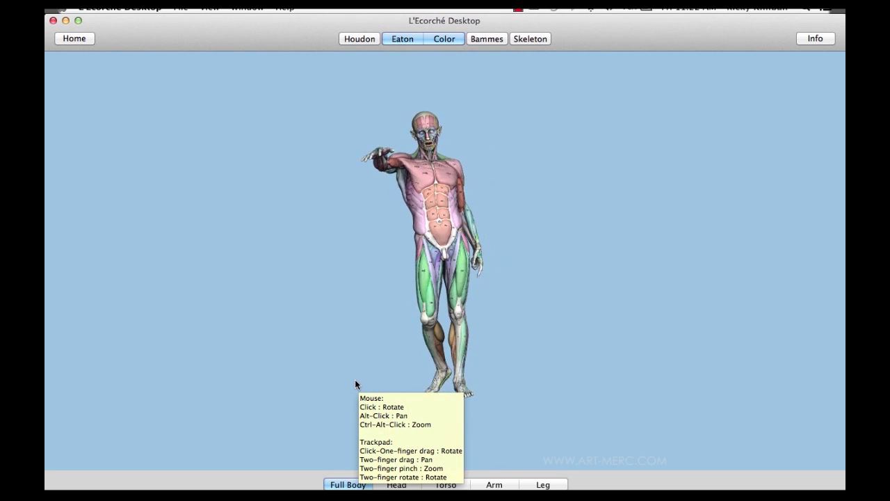
scroll(356, 381, "up", 2)
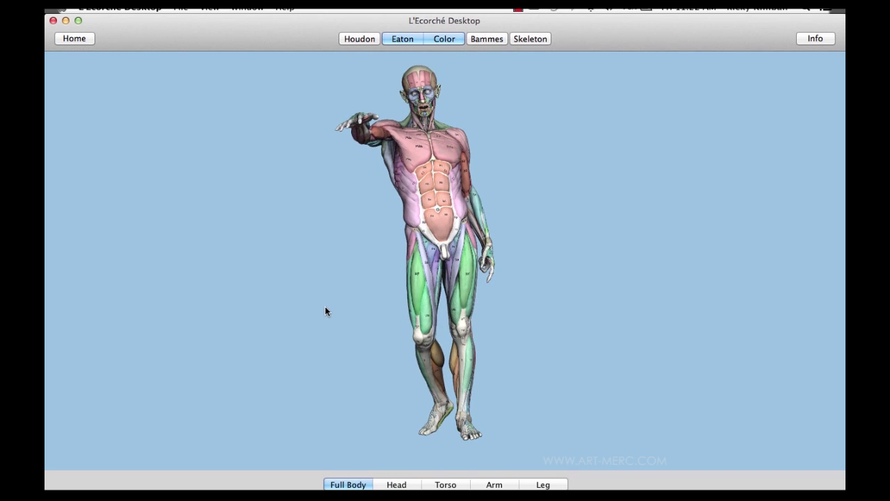
left_click_drag(578, 237, 576, 198)
scroll(575, 197, "down", 2)
scroll(575, 197, "up", 5)
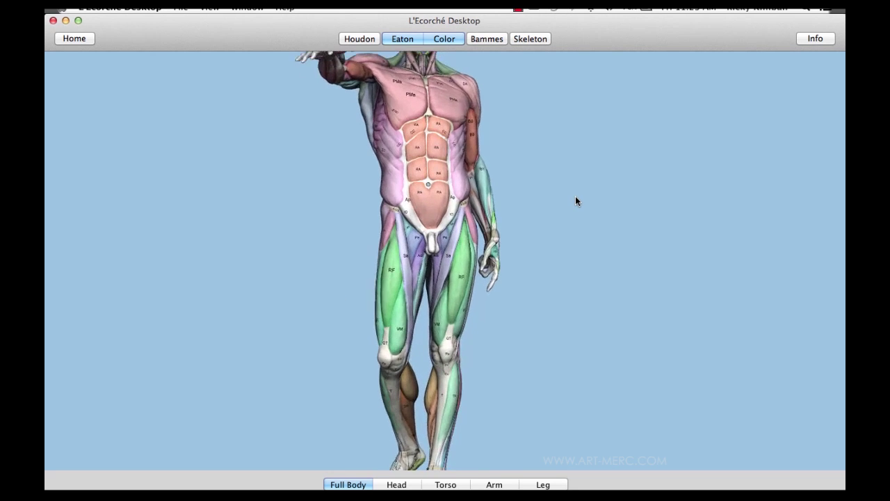
scroll(575, 197, "down", 2)
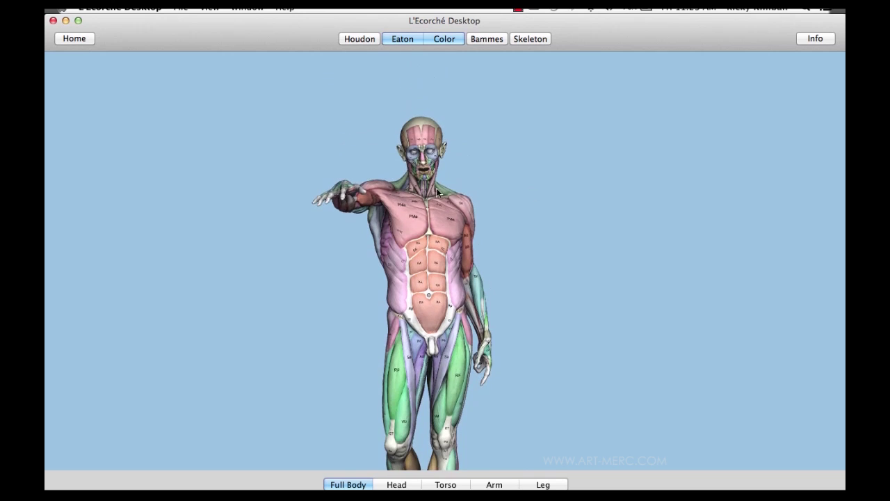
scroll(398, 226, "up", 5)
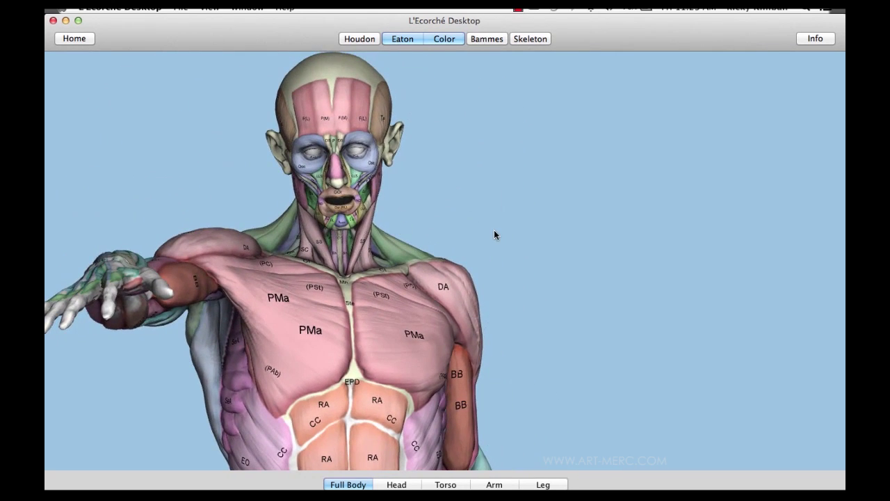
Examine the labelled muscles of the coloured figure's head, shoulder and outstretched arm from the side.
left_click_drag(442, 235, 46, 199)
key("Right")
key("Right")
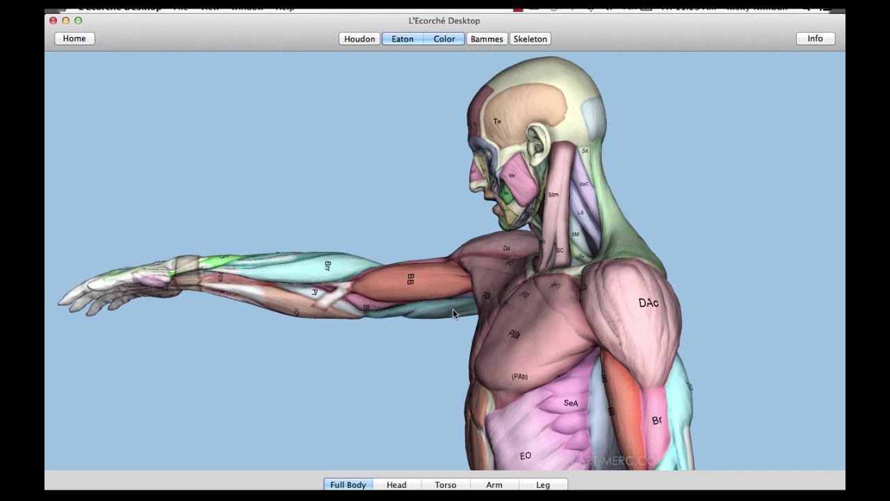
scroll(453, 309, "down", 3)
scroll(453, 309, "up", 2)
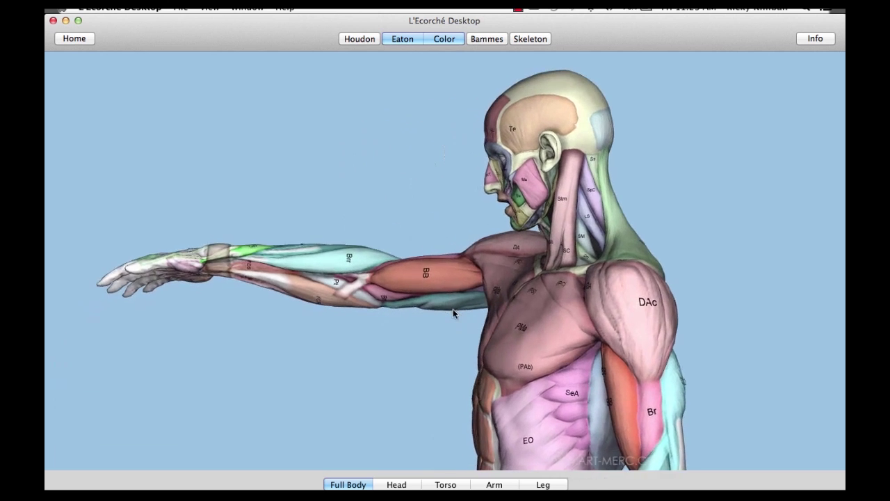
scroll(453, 309, "up", 1)
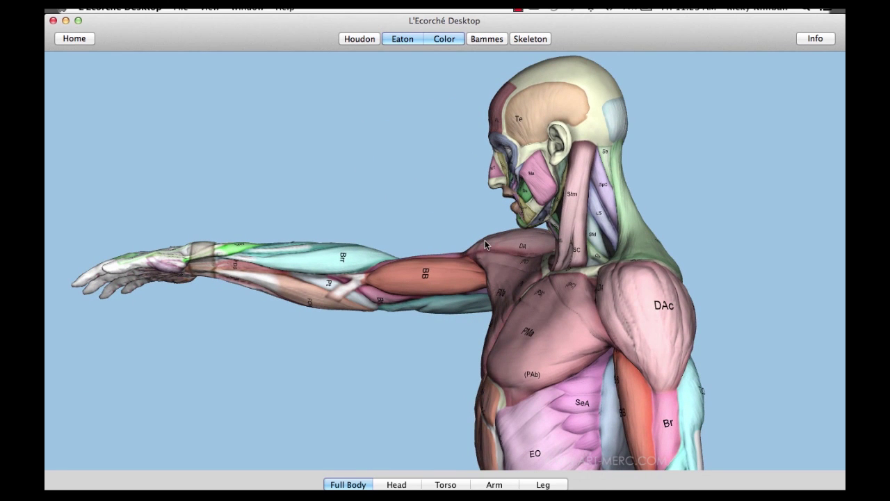
Compare the uncoloured Eaton figure with the Houdon version, and restore the coloured Eaton display in side view.
left_click(441, 40)
scroll(432, 163, "up", 2)
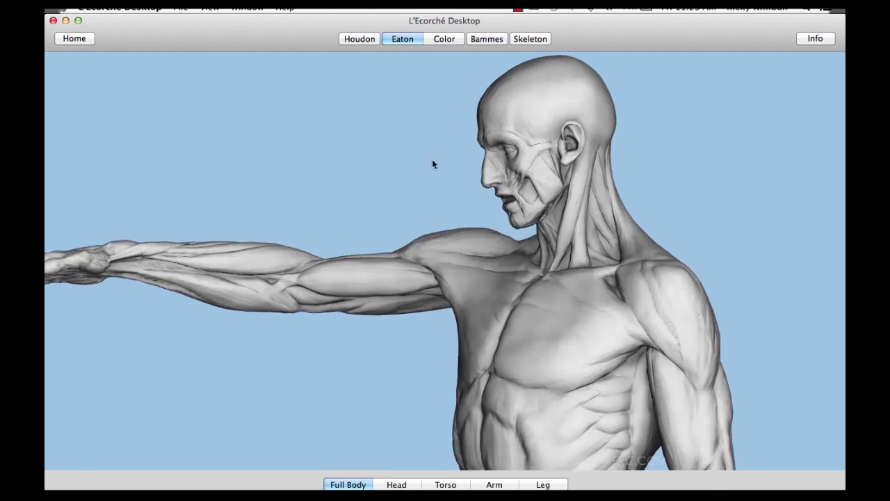
left_click_drag(432, 163, 529, 132)
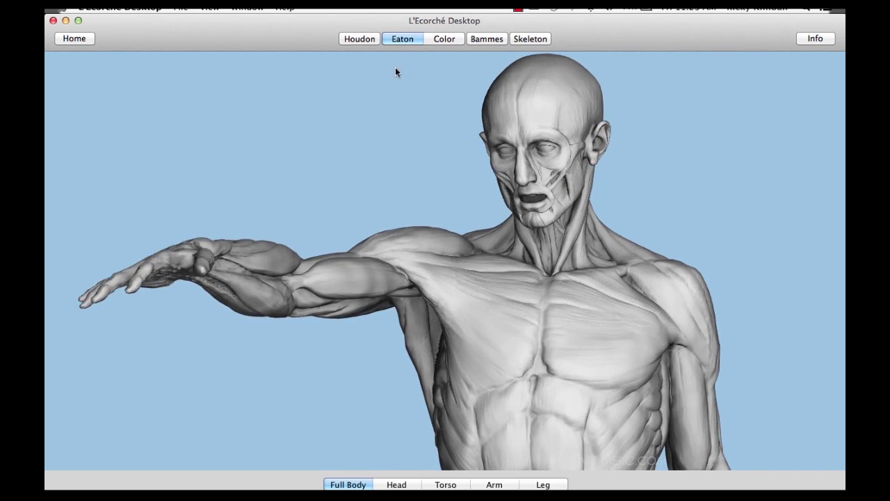
left_click(356, 41)
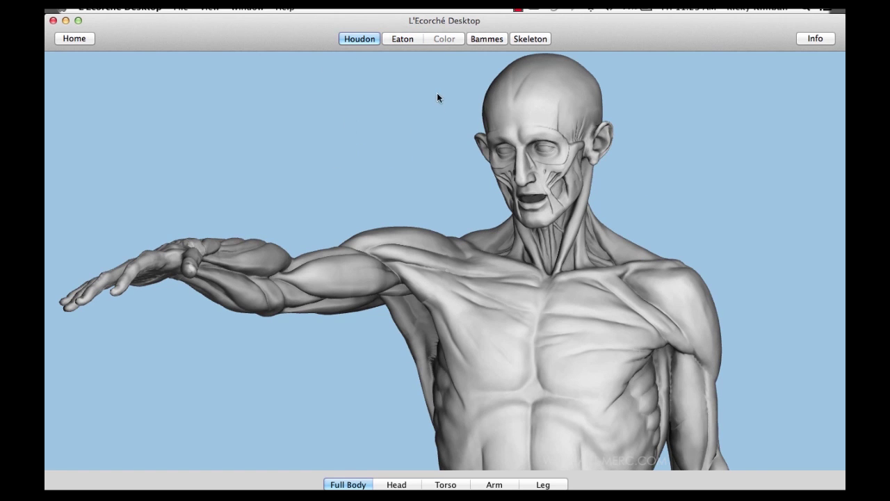
left_click(402, 40)
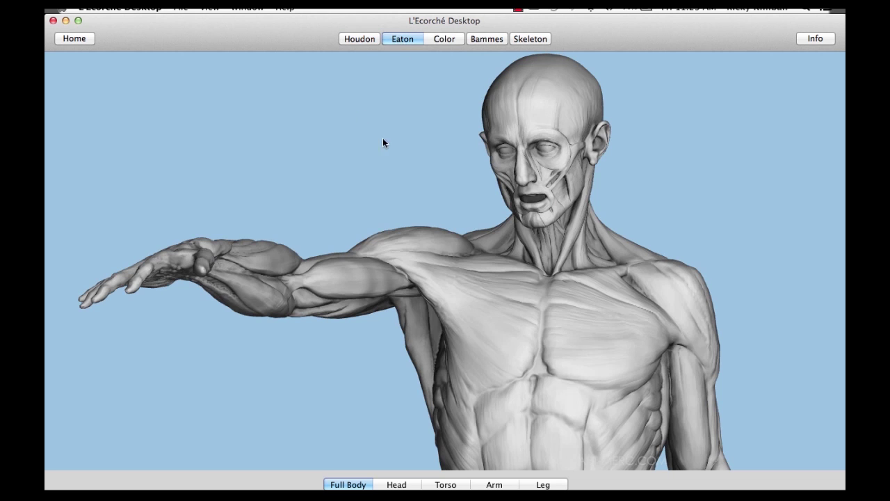
left_click_drag(395, 143, 83, 141)
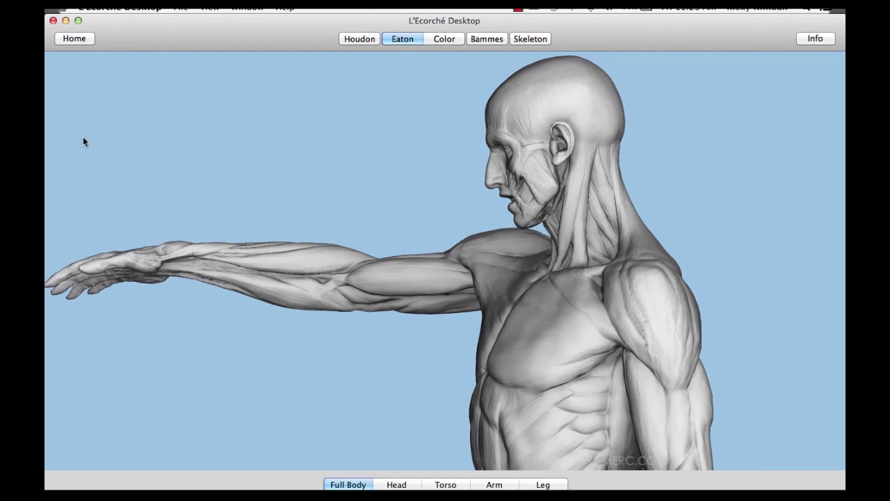
left_click(444, 39)
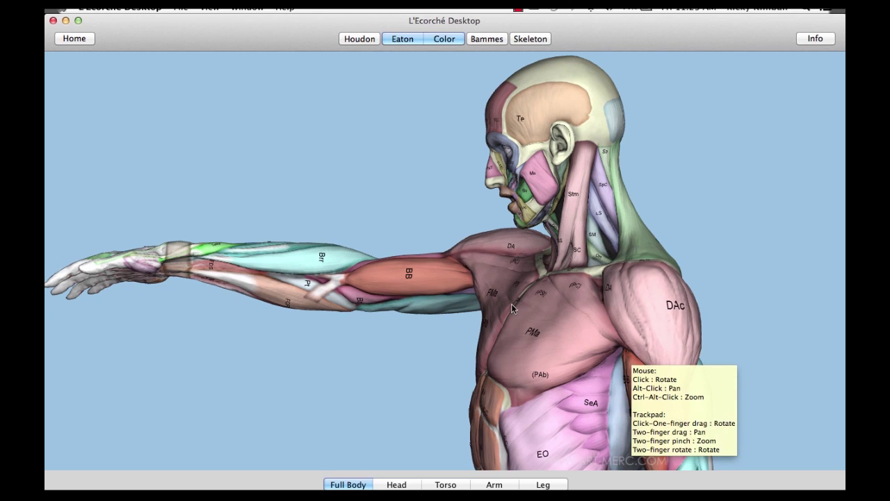
Open the muscle information window, browse its alphabetical list of anatomy abbreviations, and close the window.
left_click(815, 39)
scroll(120, 255, "down", 10)
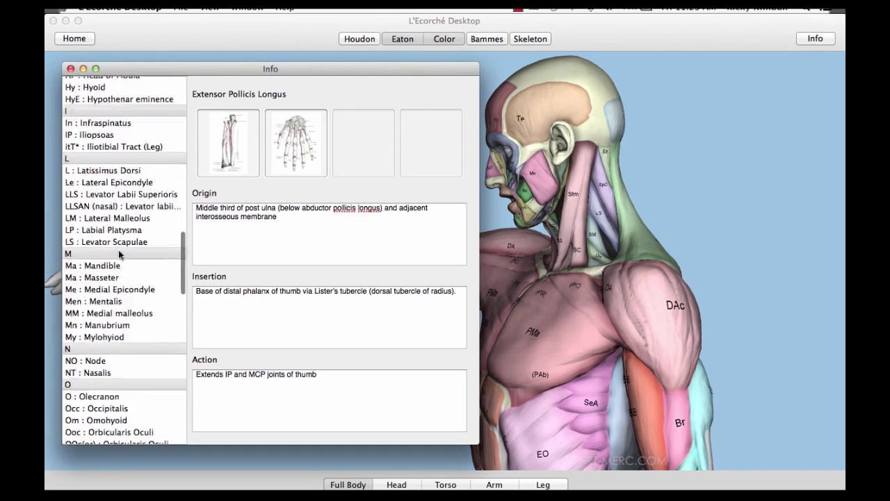
scroll(120, 255, "up", 10)
scroll(119, 255, "up", 5)
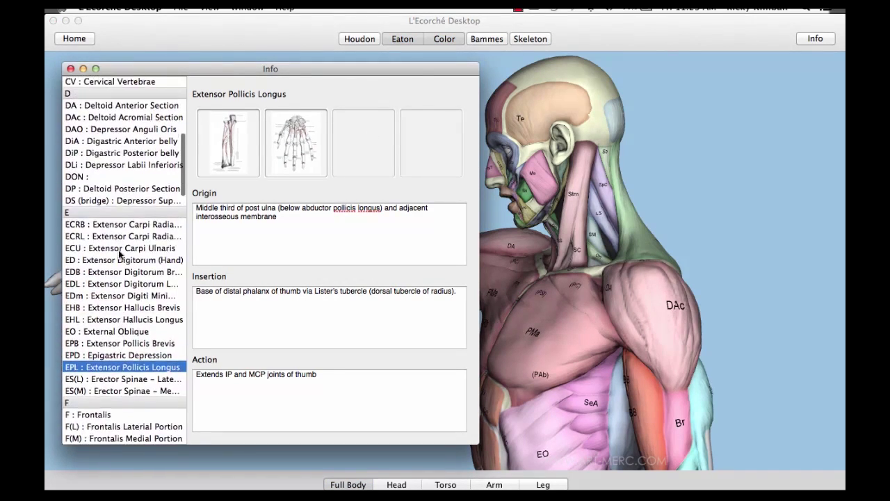
scroll(120, 255, "down", 10)
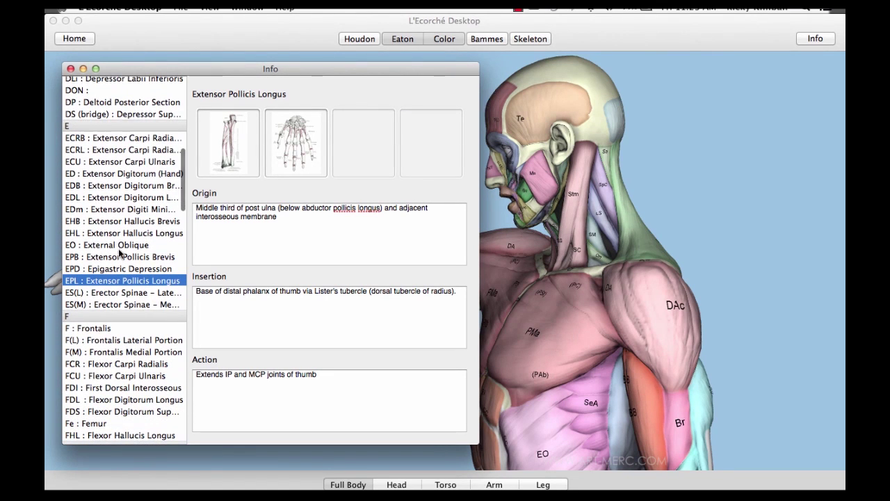
left_click(71, 69)
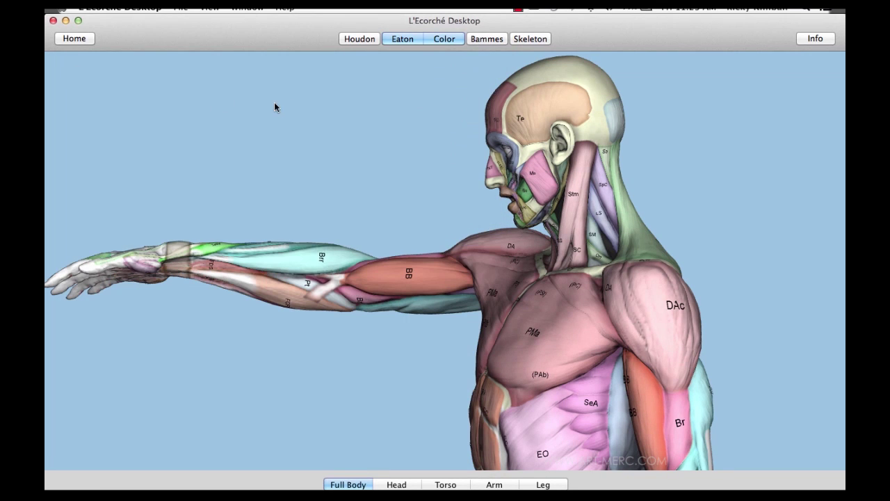
Display the Skeleton version of the figure to view the bones of the upper body and outstretched arm.
mouse_move(386, 143)
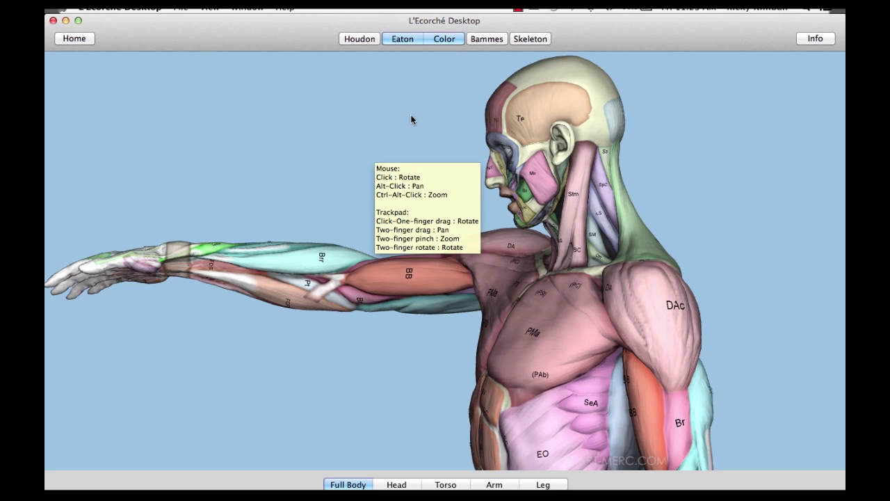
left_click(538, 40)
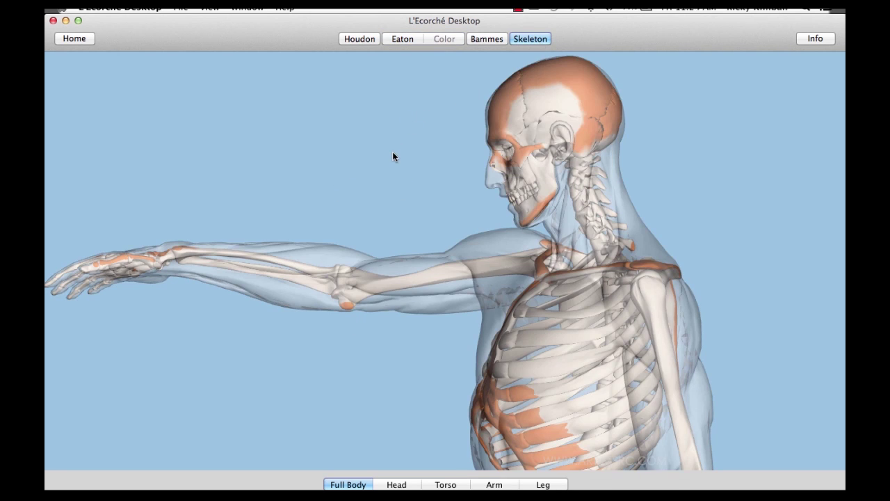
mouse_move(393, 156)
Switch the figure to the Bammes version and examine its simplified muscle forms from the side and the back.
left_click(480, 40)
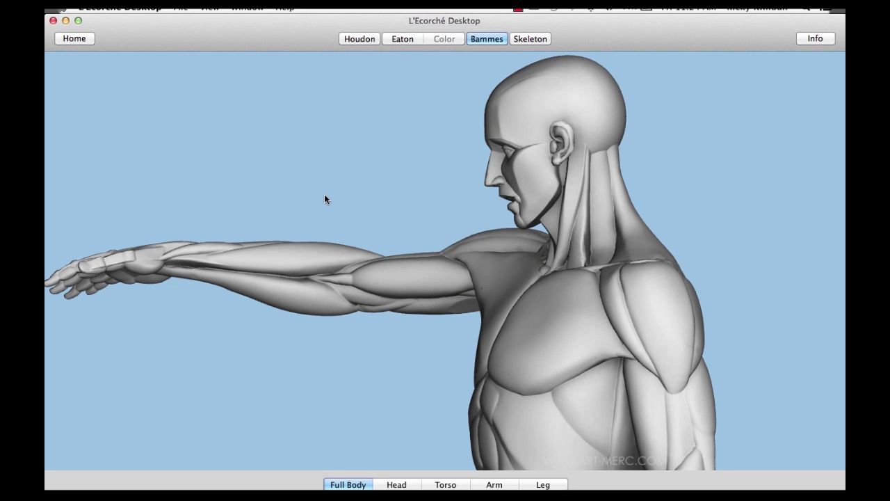
scroll(324, 194, "left", 5)
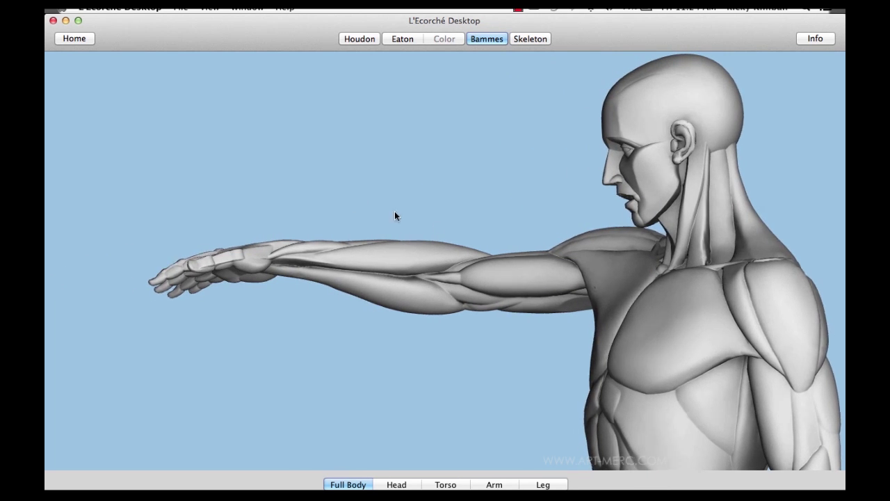
left_click_drag(395, 216, 186, 186)
left_click_drag(297, 192, 88, 174)
left_click_drag(346, 211, 203, 213)
scroll(404, 302, "down", 10)
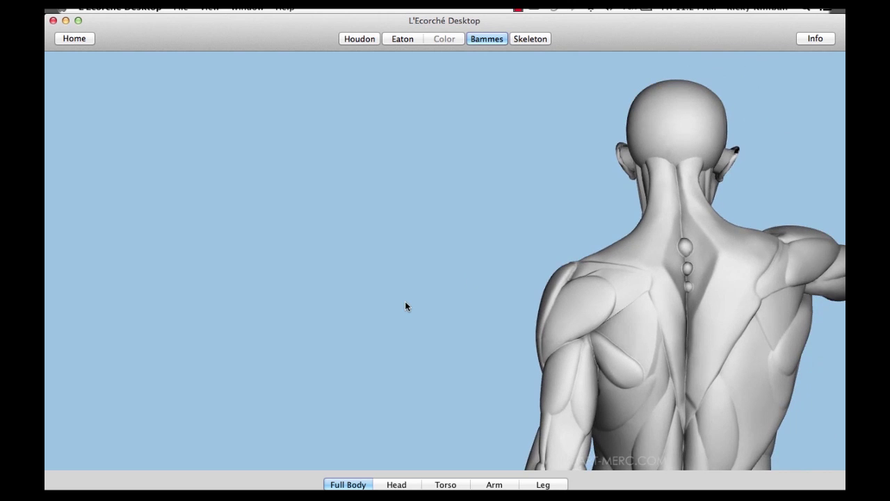
scroll(392, 310, "down", 2)
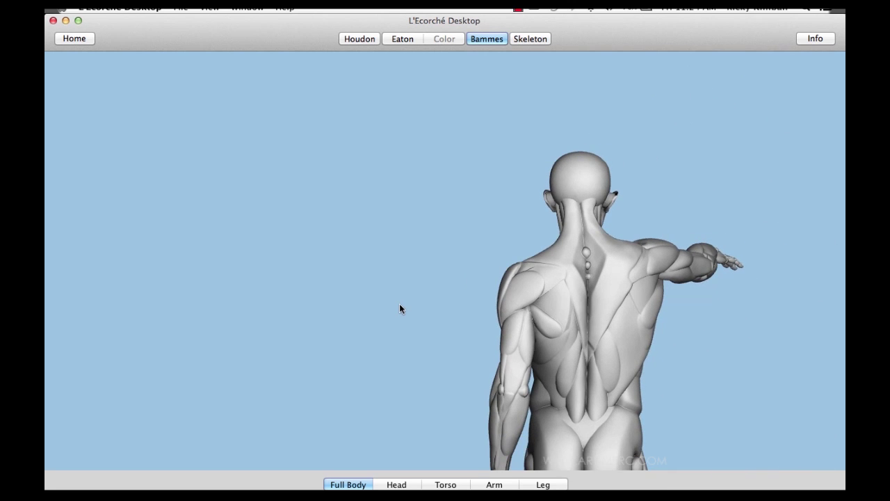
scroll(399, 308, "down", 3)
scroll(399, 309, "right", 4)
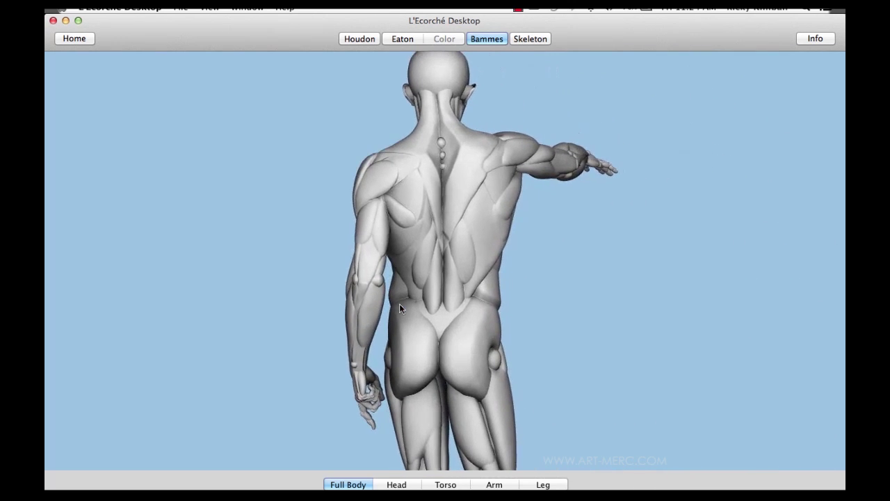
scroll(399, 309, "up", 3)
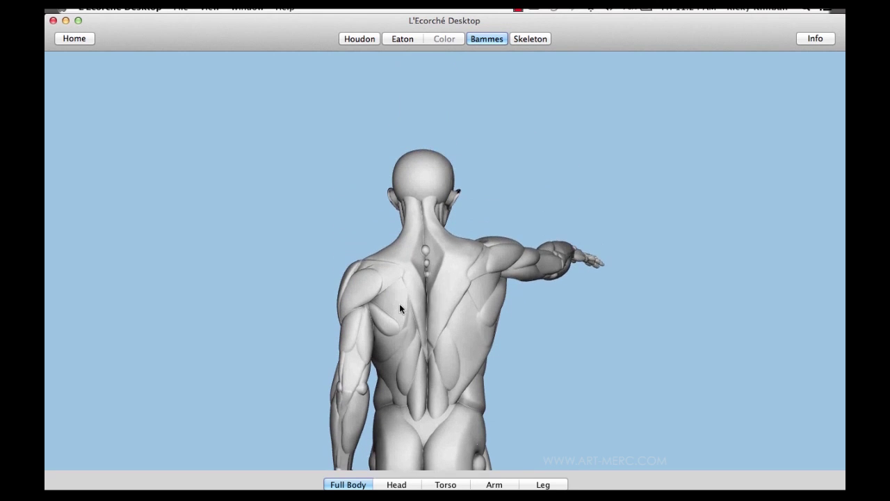
scroll(399, 303, "down", 5)
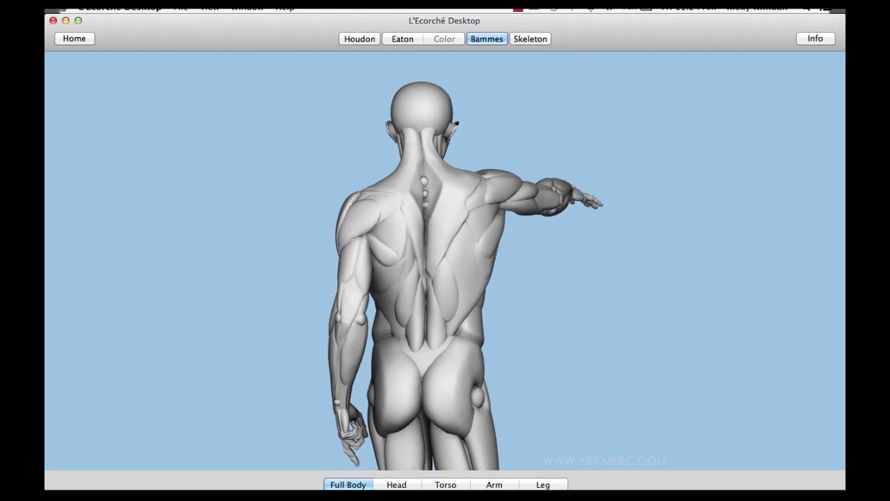
Show the Bammes arm model and examine its hand from the palm side and the back, up close on the knuckles and fingers.
left_click(486, 485)
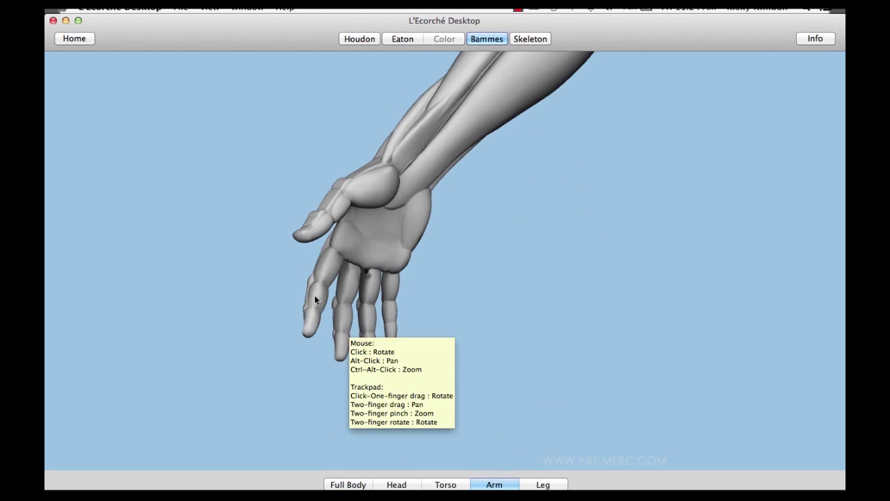
left_click_drag(261, 251, 599, 293)
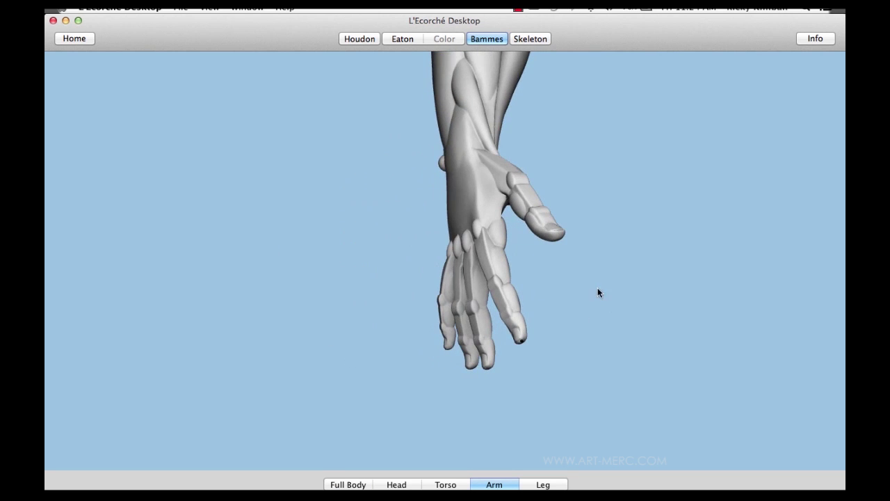
left_click_drag(578, 263, 702, 285)
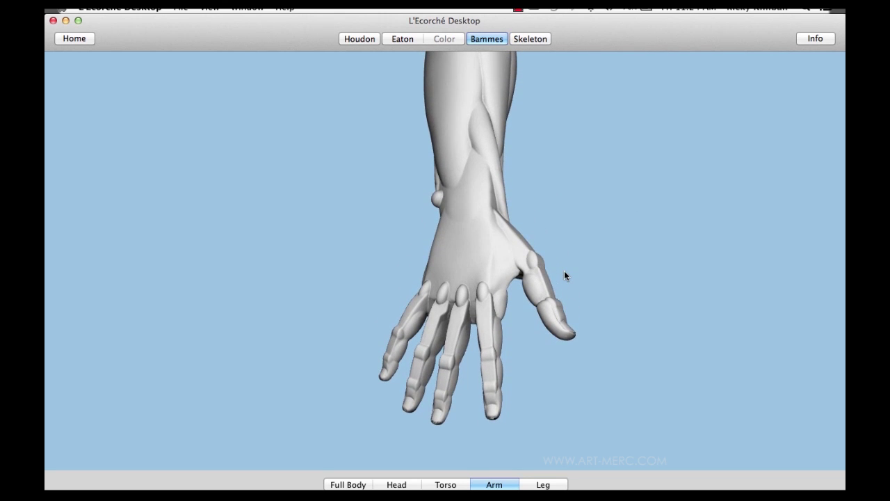
left_click_drag(564, 271, 570, 188)
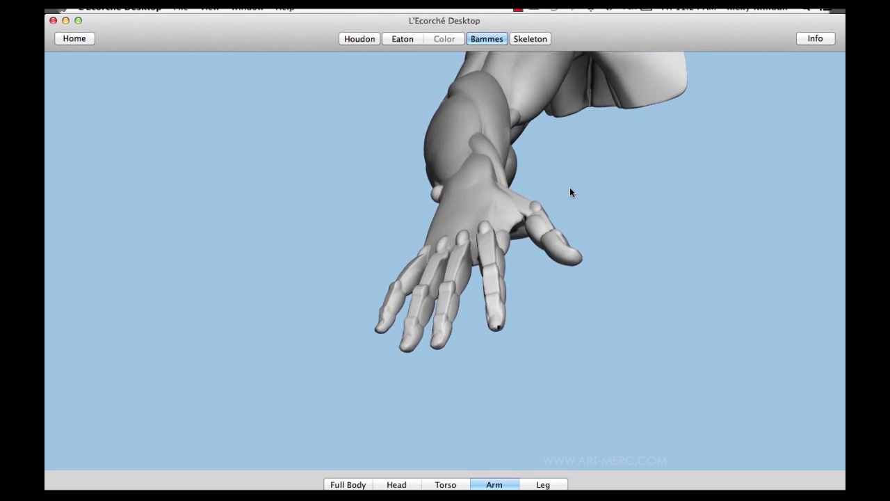
scroll(570, 187, "up", 4)
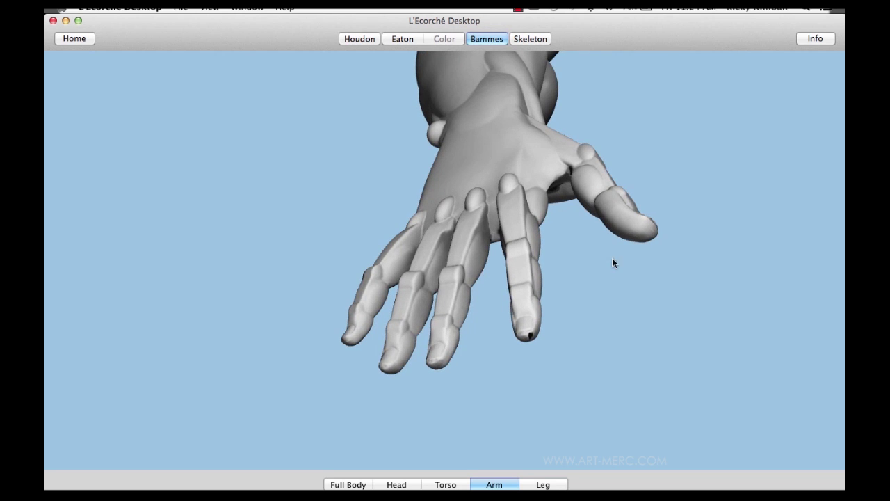
left_click_drag(612, 272, 591, 290)
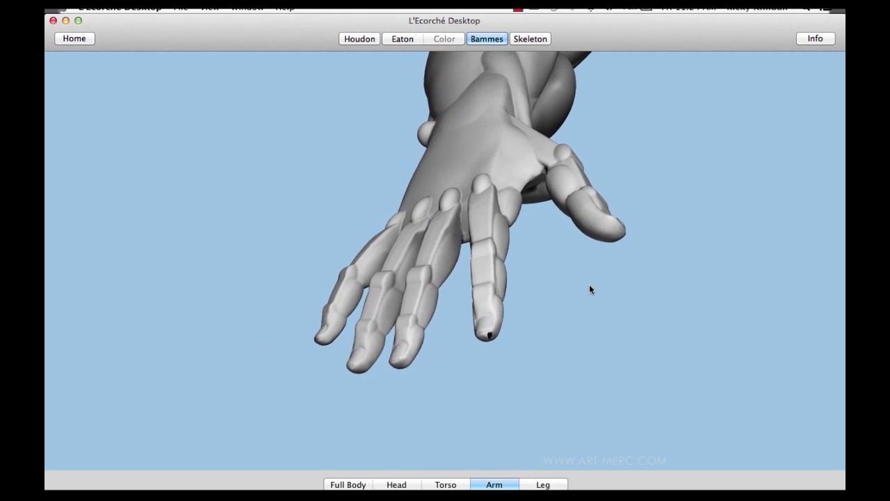
Switch the arm model to the Eaton version, turn off its muscle colours and view the back of the hand.
left_click(404, 39)
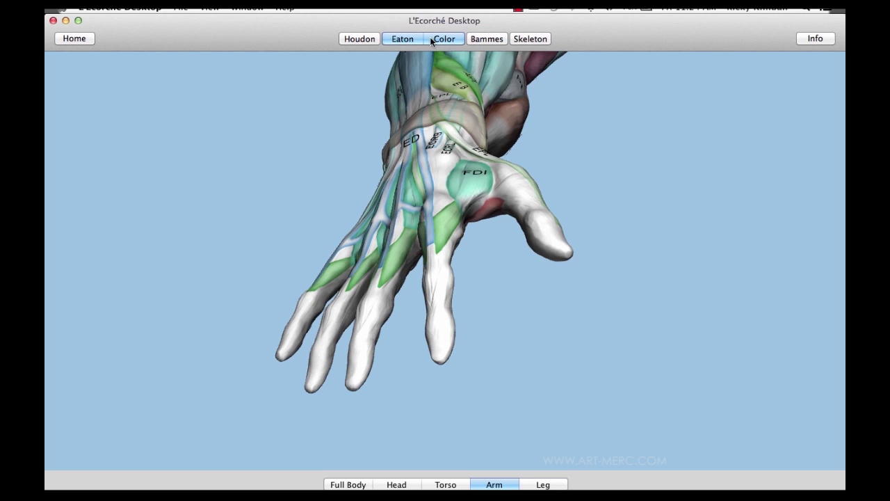
left_click(432, 40)
left_click_drag(270, 201, 240, 209)
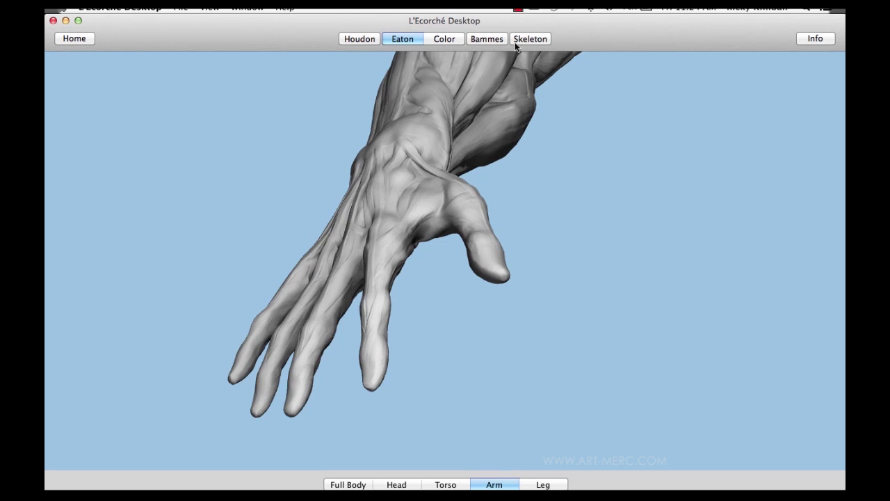
Switch the arm model to the Bammes version and examine the finger segments and knuckles from the back of the hand.
left_click(488, 39)
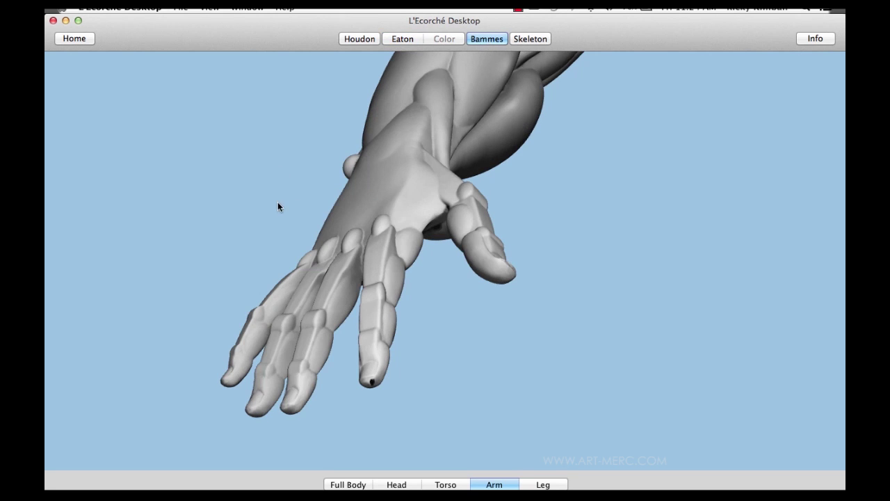
left_click_drag(277, 203, 329, 186)
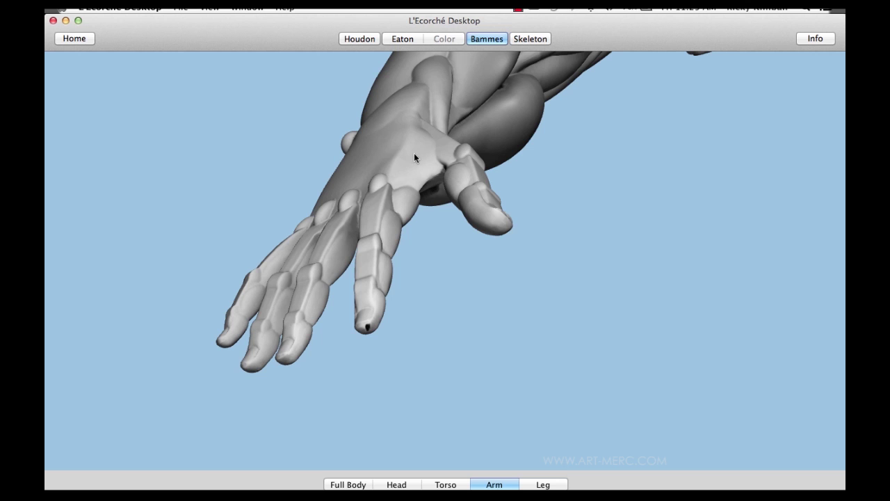
left_click_drag(450, 262, 428, 278)
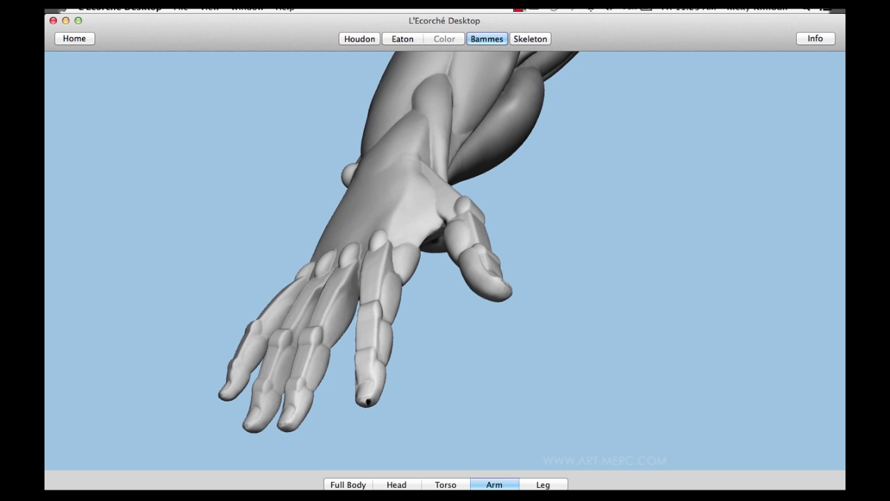
left_click(518, 7)
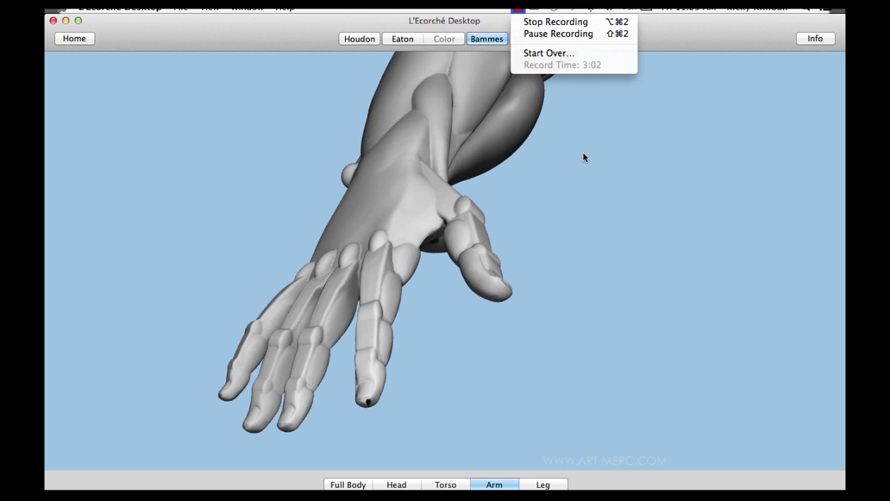
left_click(608, 132)
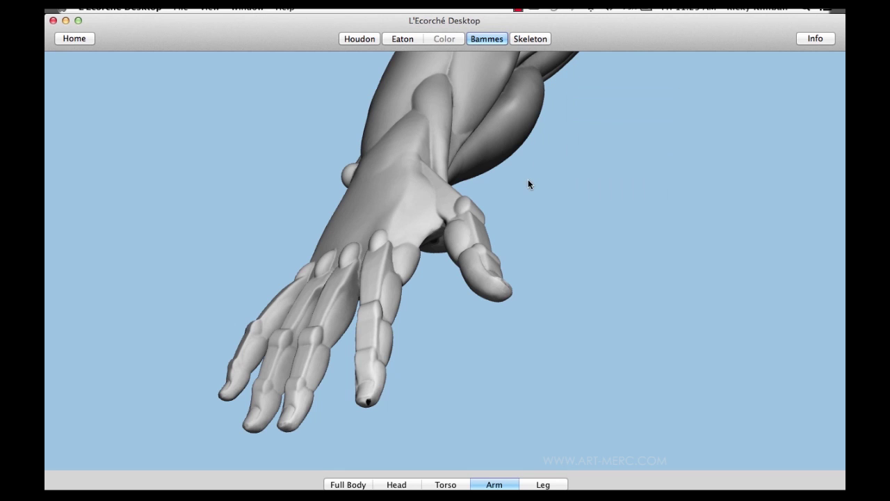
left_click(515, 10)
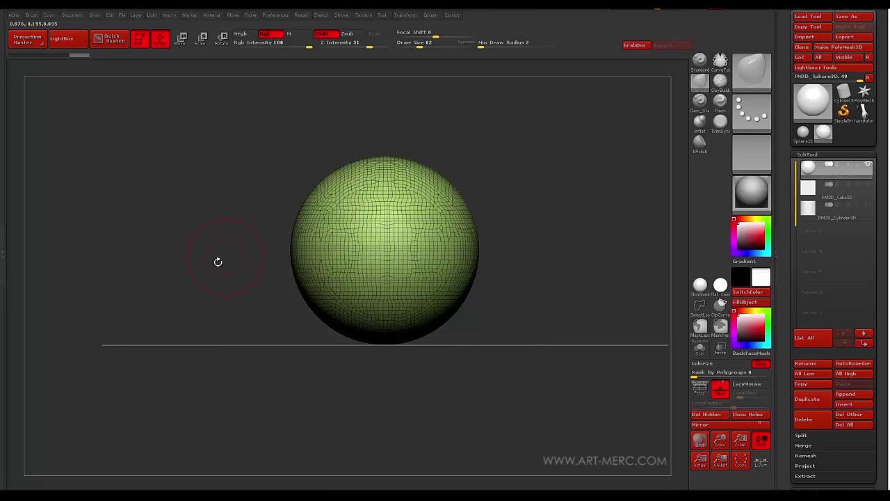
Flatten the sphere's upper half with the Transpose Move line, and compress the resulting bowl into a shallow dish.
mouse_move(218, 261)
left_mouse_down("alt")
mouse_move(185, 249)
mouse_move(167, 265)
mouse_move(177, 224)
mouse_move(183, 232)
mouse_move(229, 209)
mouse_move(221, 215)
mouse_move(226, 197)
left_mouse_up("alt")
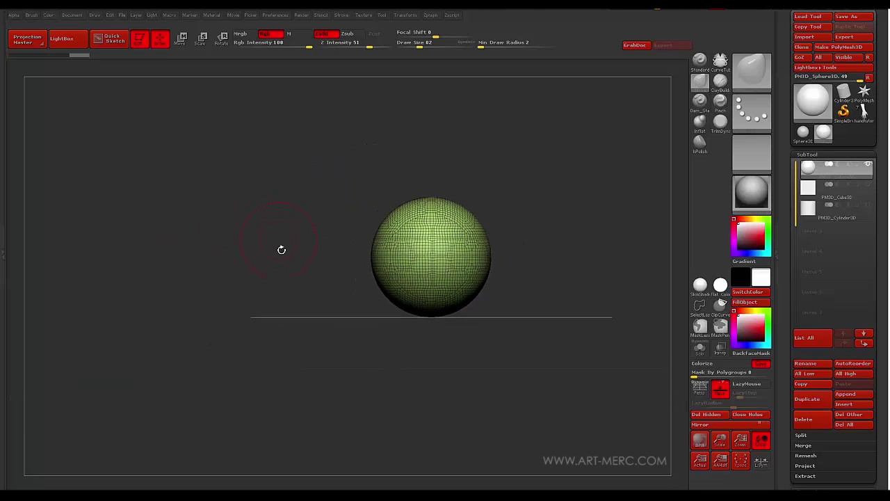
key("w")
left_click_drag(308, 258, 407, 187, "alt")
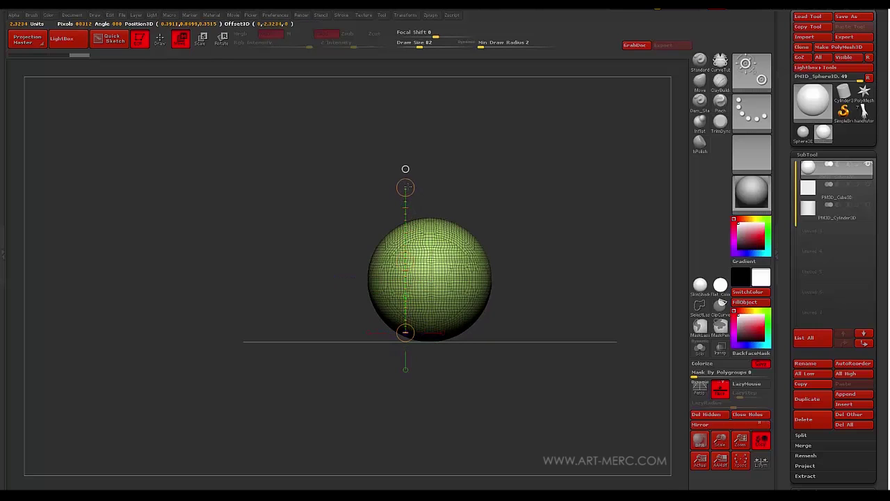
left_click(408, 333)
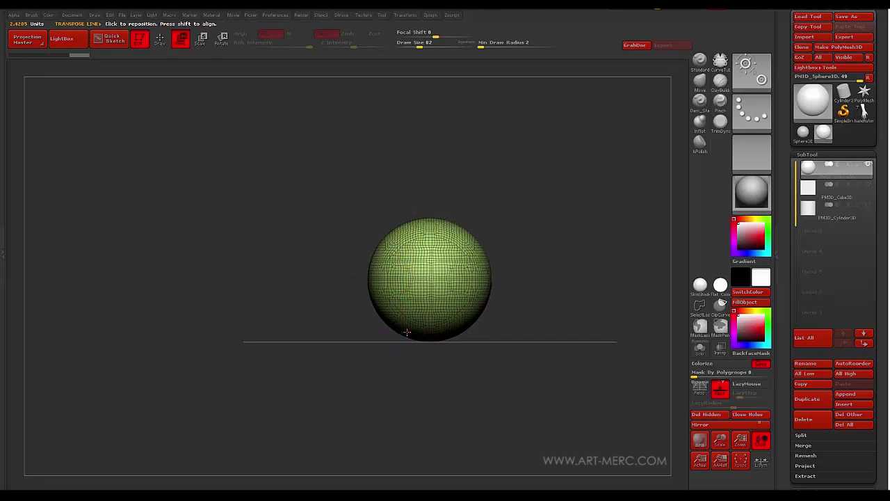
left_click(406, 332, "ctrl+shift")
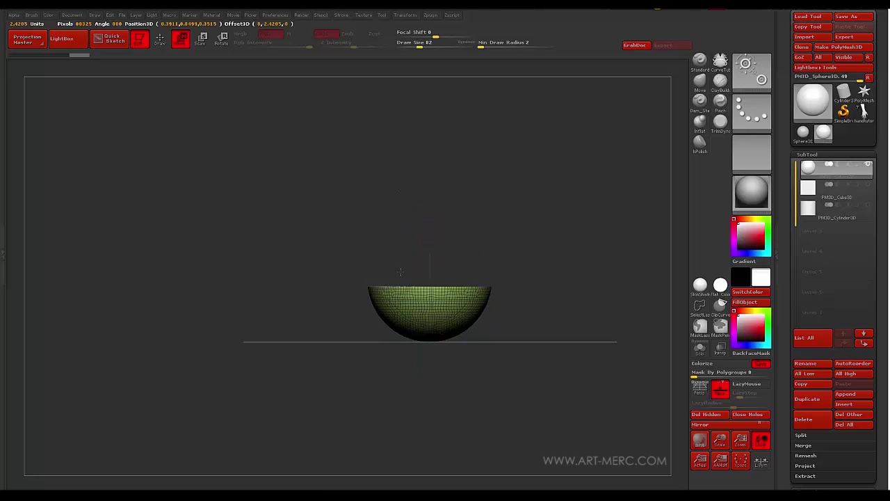
left_click_drag(334, 258, 304, 178)
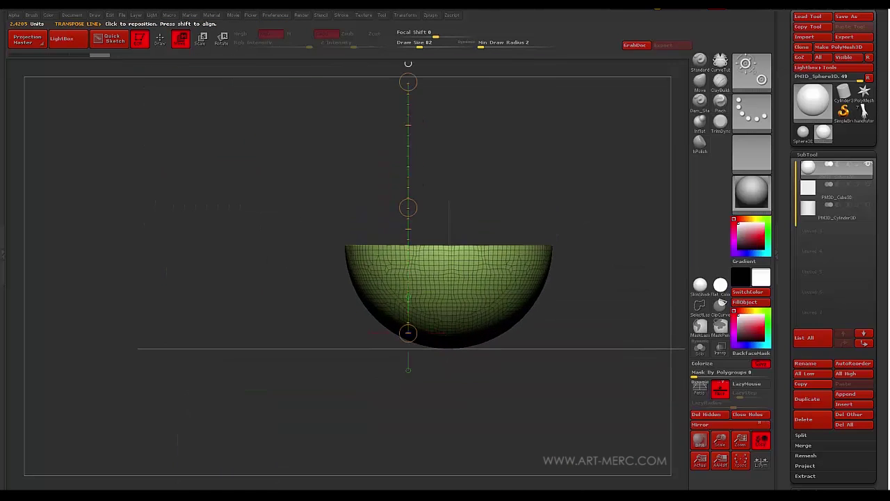
mouse_move(454, 337)
left_mouse_down()
mouse_move(455, 189)
mouse_move(442, 264)
left_mouse_up()
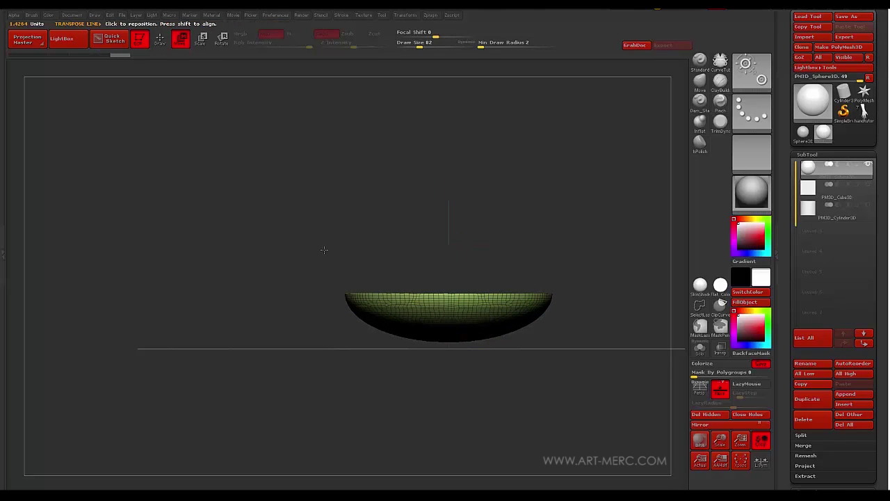
Narrow the dish to about half its width from the underside view, and slightly shorten its length from the side.
left_click_drag(325, 248, 364, 267)
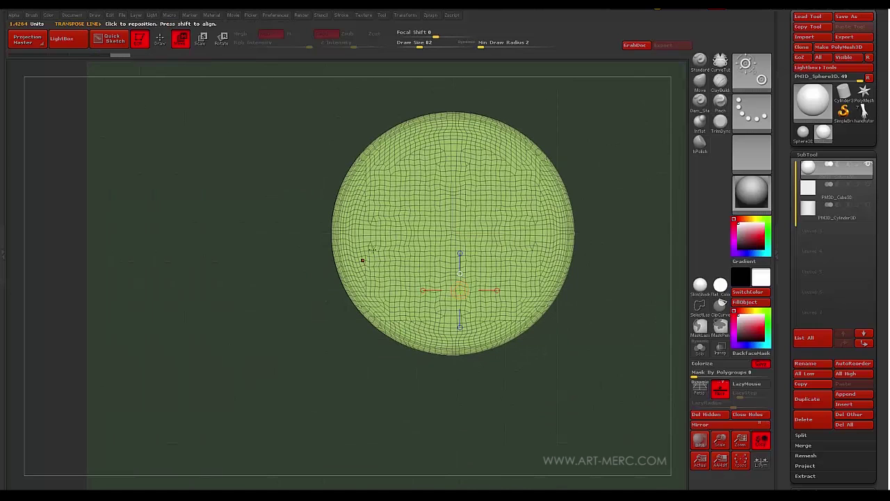
left_click_drag(414, 222, 418, 100)
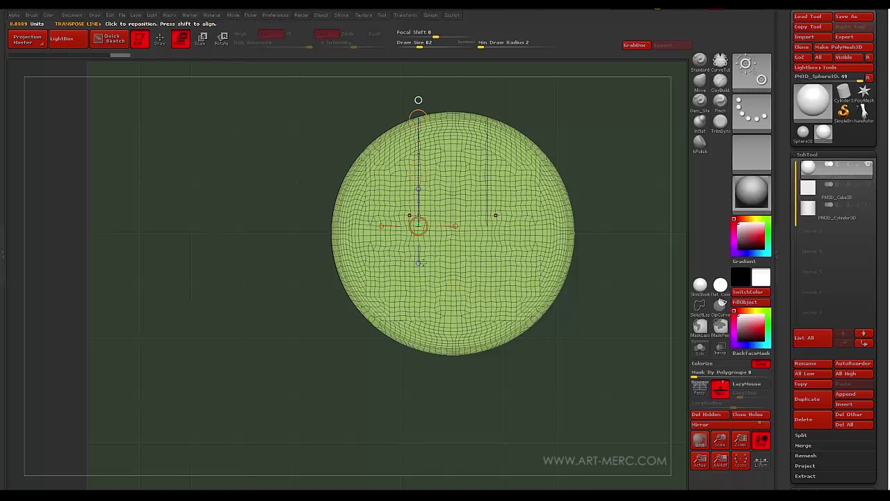
mouse_move(431, 241)
left_mouse_down("shift")
mouse_move(247, 241)
mouse_move(376, 250)
left_mouse_up("shift")
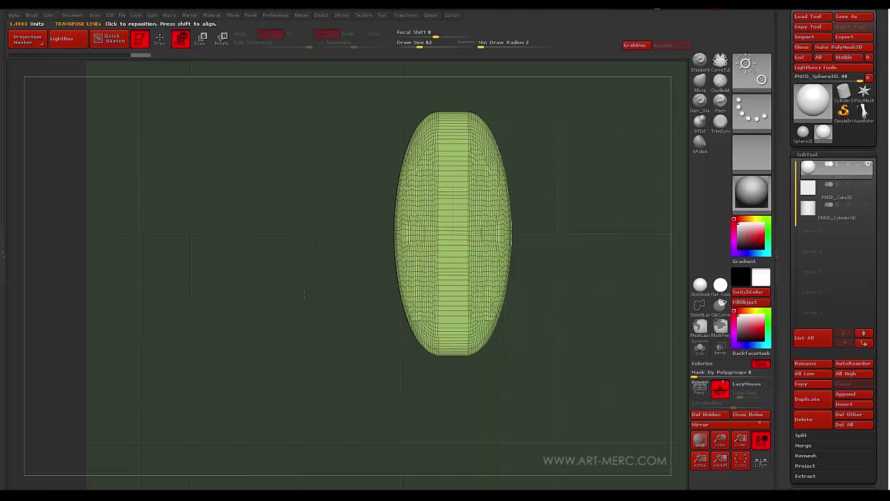
left_click_drag(313, 261, 296, 185)
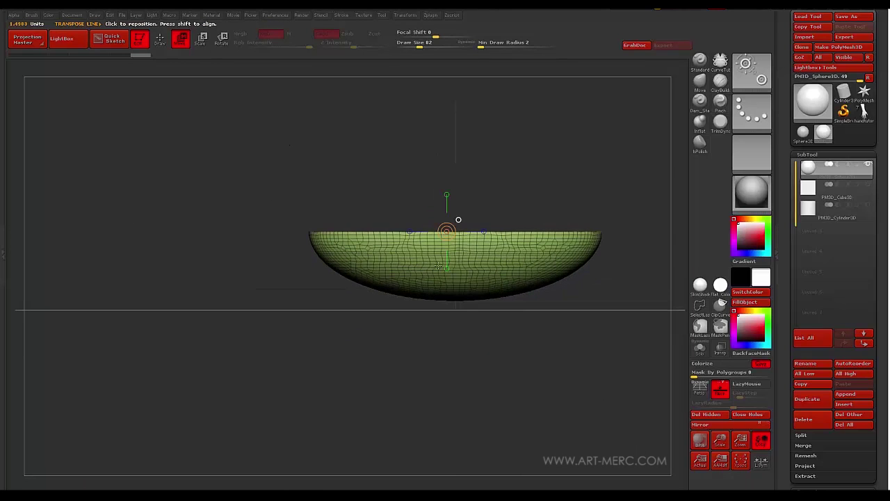
left_click_drag(459, 256, 284, 259)
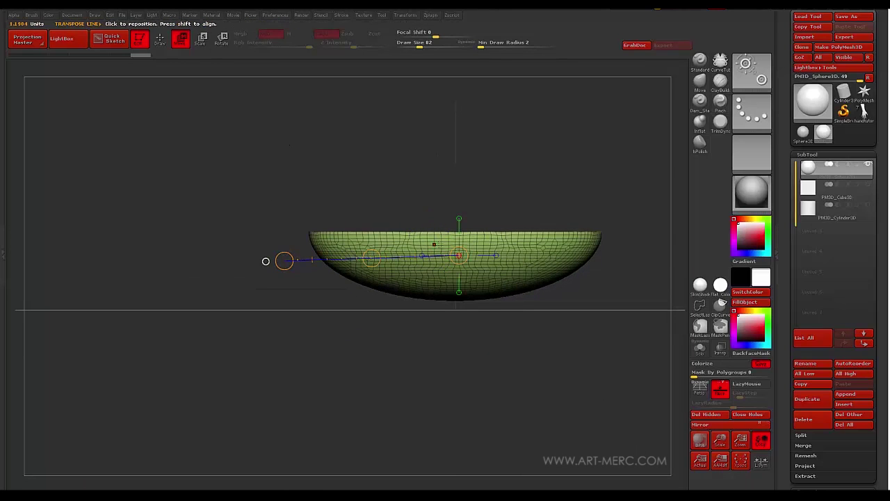
mouse_move(448, 246)
left_mouse_down()
mouse_move(231, 245)
mouse_move(282, 249)
left_mouse_up()
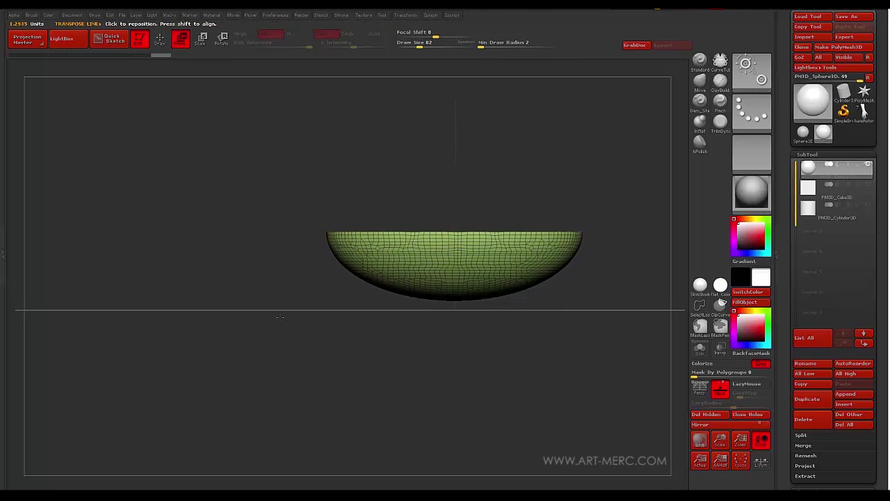
left_click_drag(278, 316, 312, 318, "alt")
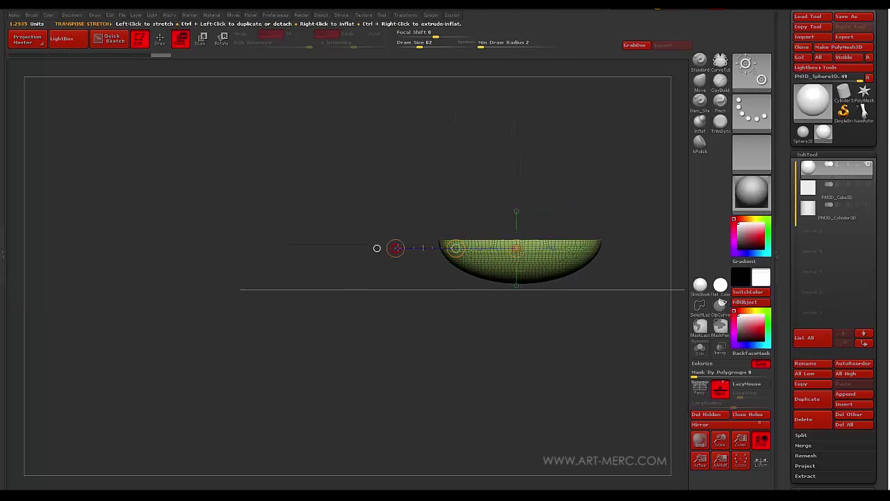
left_click_drag(456, 248, 292, 247, "ctrl")
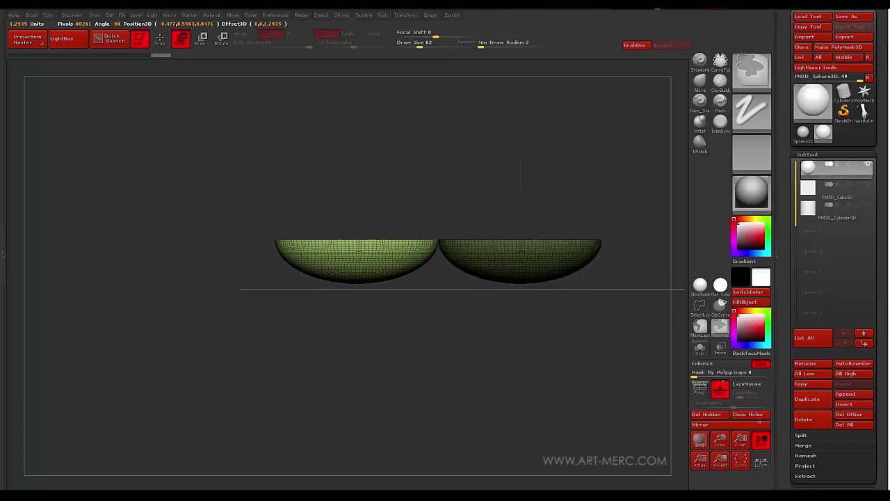
left_click_drag(279, 177, 385, 156, "alt")
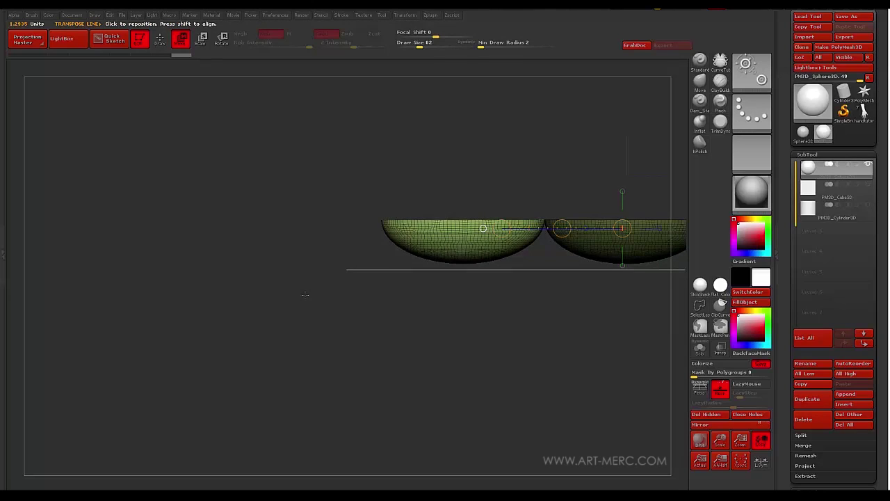
left_click_drag(274, 307, 288, 309, "alt")
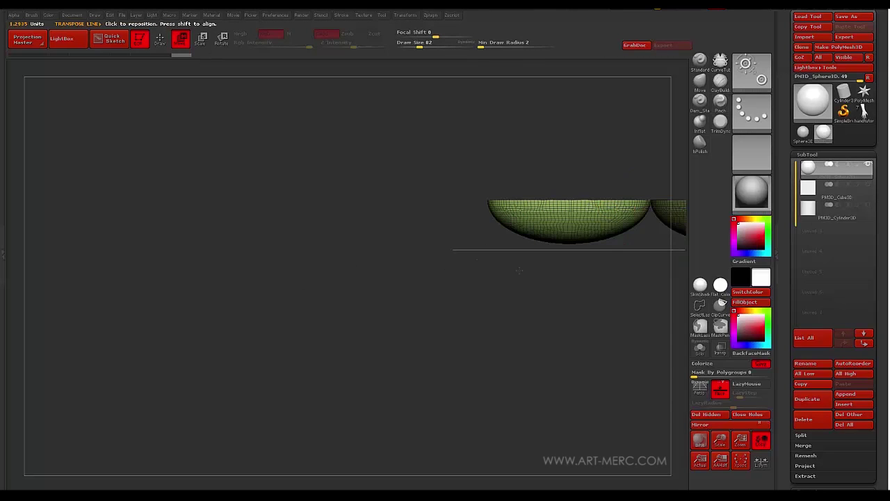
left_click_drag(536, 292, 371, 278, "alt")
left_click_drag(566, 148, 576, 103, "alt")
left_click_drag(575, 103, 575, 142, "alt")
left_click_drag(361, 283, 353, 244)
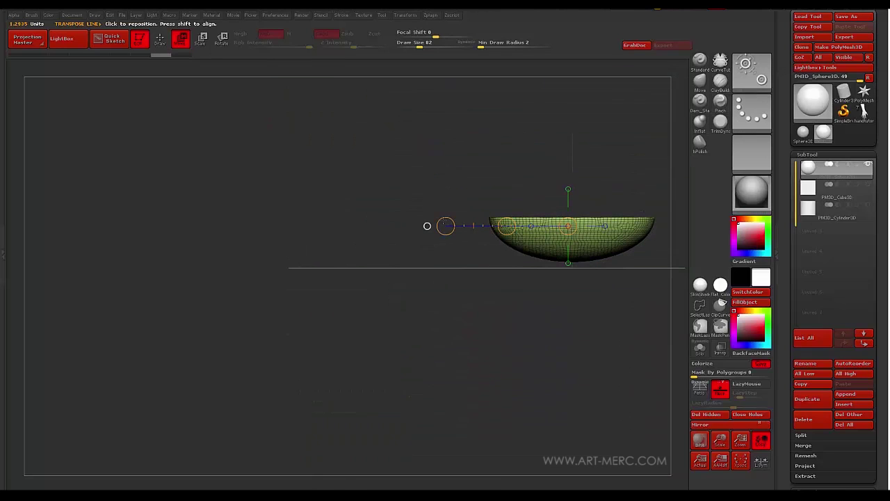
Duplicate the dish twice lengthwise to form a row of three finger segments, and give each its own polygroup with Auto Groups.
mouse_move(509, 227)
left_mouse_down("ctrl")
mouse_move(320, 229)
mouse_move(339, 231)
left_mouse_up("ctrl")
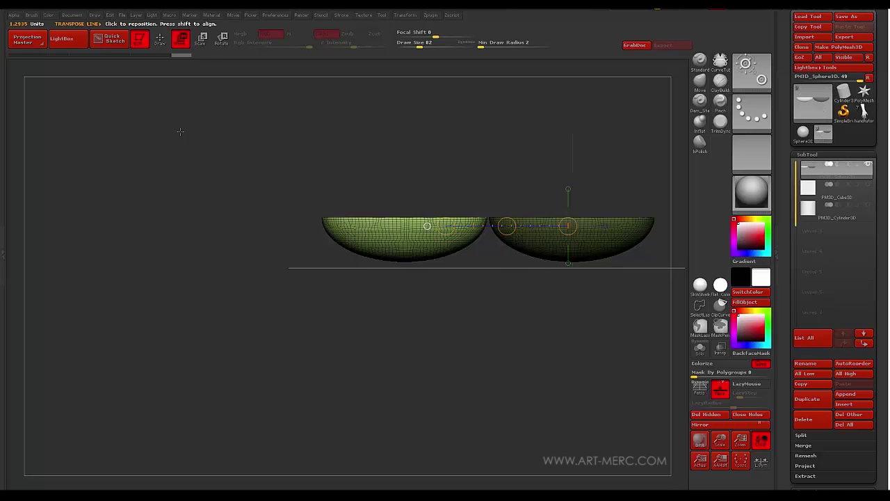
key("1")
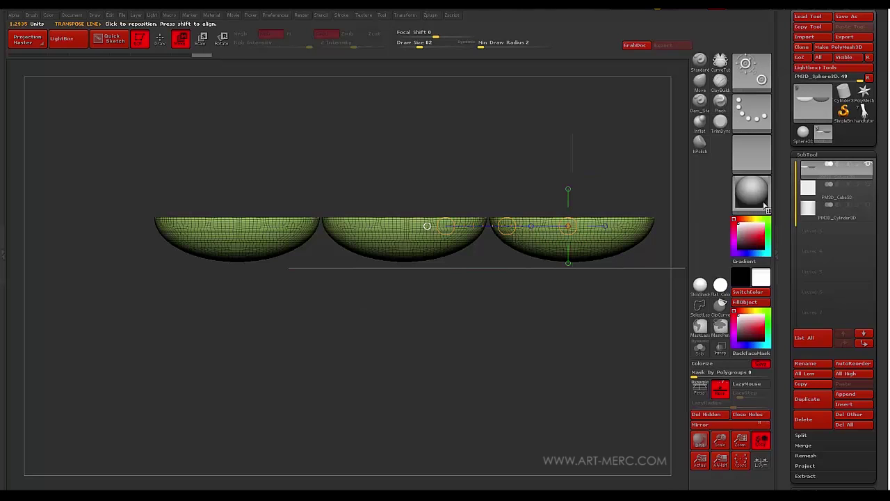
scroll(783, 313, "down", 10)
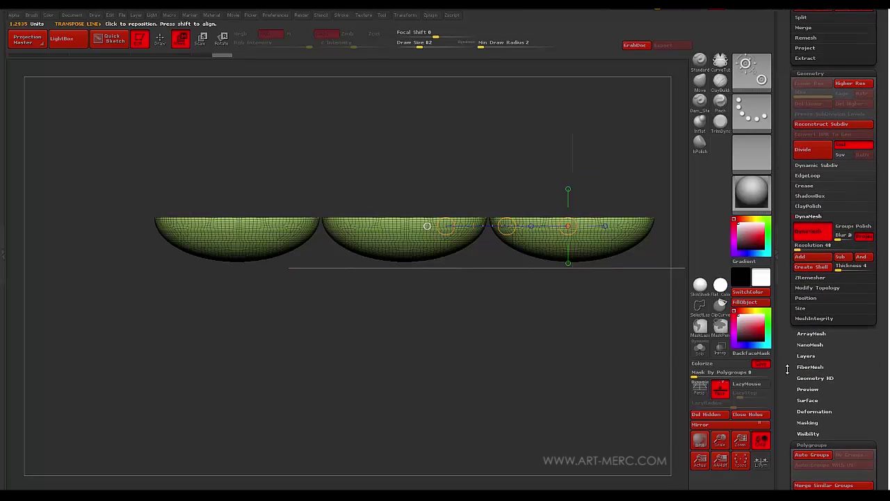
left_click(806, 456)
mouse_move(313, 343)
left_mouse_down()
mouse_move(288, 328)
mouse_move(288, 279)
mouse_move(309, 348)
mouse_move(247, 322)
mouse_move(329, 350)
left_mouse_up()
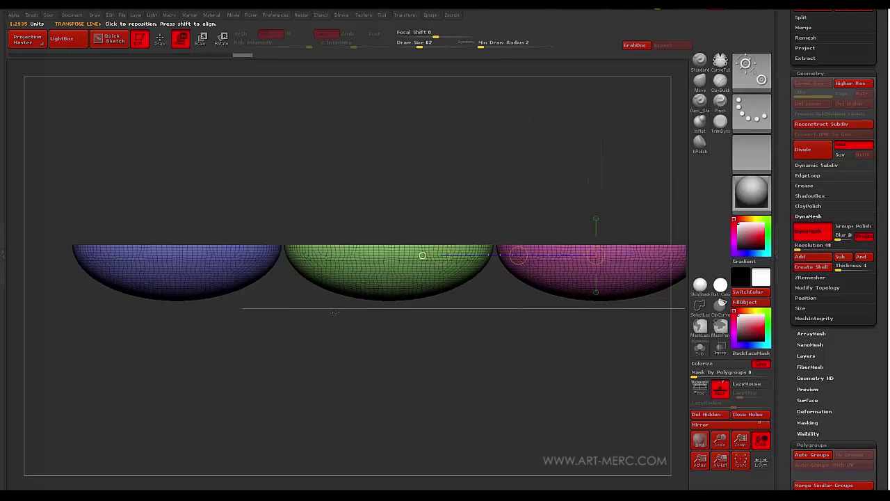
Isolate the green middle segment by masking the others, reduce its height and length slightly, and move it against the magenta segment.
left_click(382, 273, "ctrl")
left_click_drag(405, 287, 374, 172, "shift")
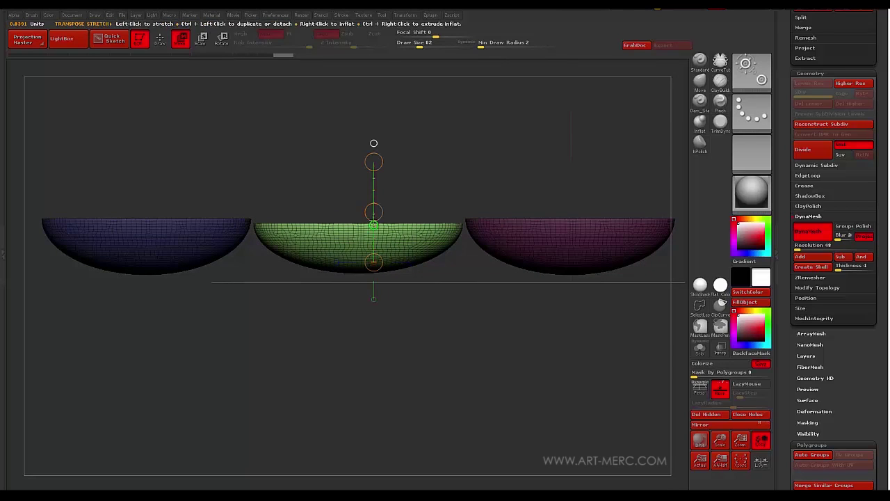
mouse_move(373, 212)
left_mouse_down()
mouse_move(413, 206)
mouse_move(384, 206)
left_mouse_up()
left_click_drag(269, 174, 369, 167, "alt")
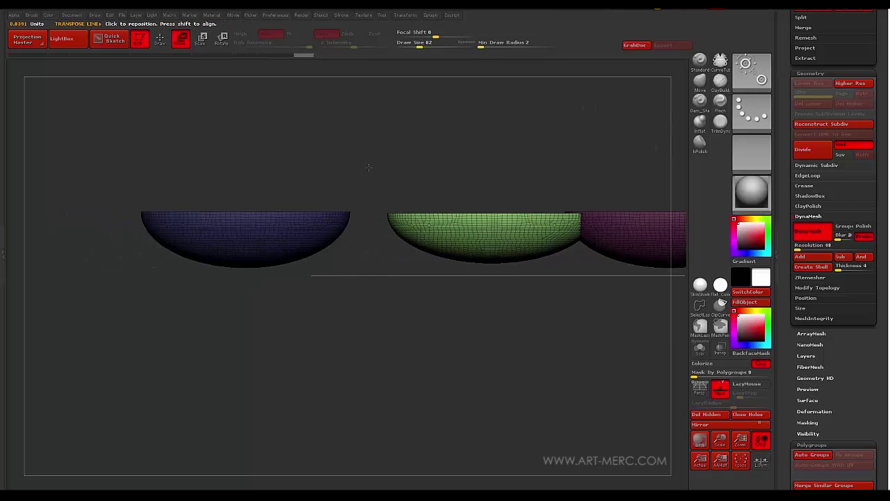
Isolate the blue fingertip segment, shorten its length and make it slightly deeper with a gentle bend.
left_click(269, 238, "alt")
mouse_move(310, 226)
left_mouse_down("shift")
mouse_move(103, 235)
mouse_move(150, 224)
left_mouse_up("shift")
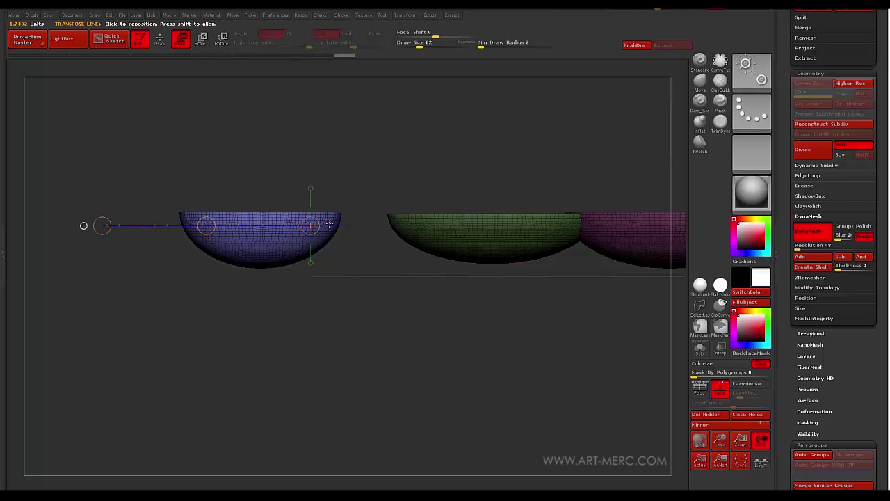
left_click_drag(337, 217, 255, 226, "shift")
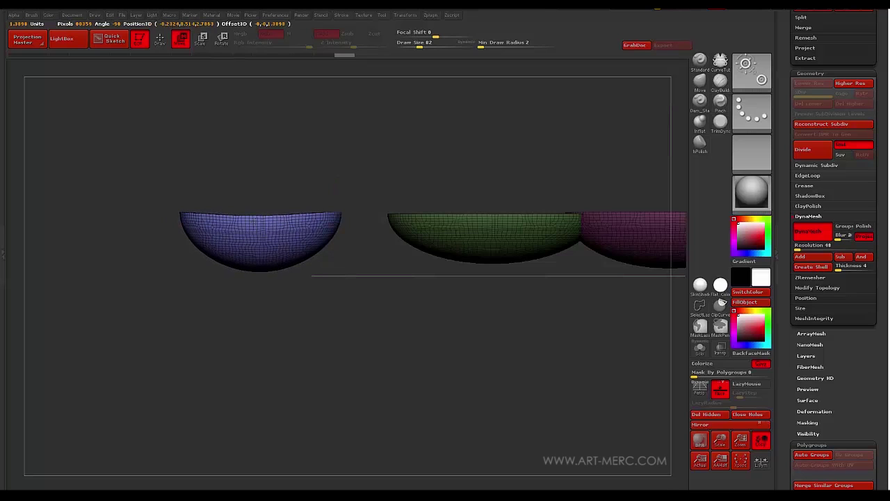
Rotate the blue fingertip segment slightly downward at its outer end, and move it against the green middle segment.
left_click_drag(218, 177, 242, 168, "alt")
left_click(221, 40)
left_click_drag(204, 208, 201, 223)
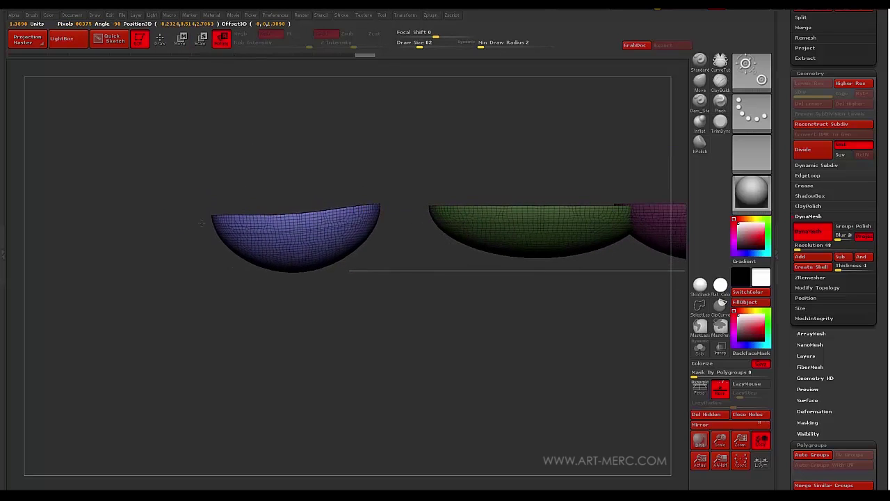
mouse_move(288, 209)
left_mouse_down()
mouse_move(333, 200)
mouse_move(311, 209)
mouse_move(357, 211)
left_mouse_up()
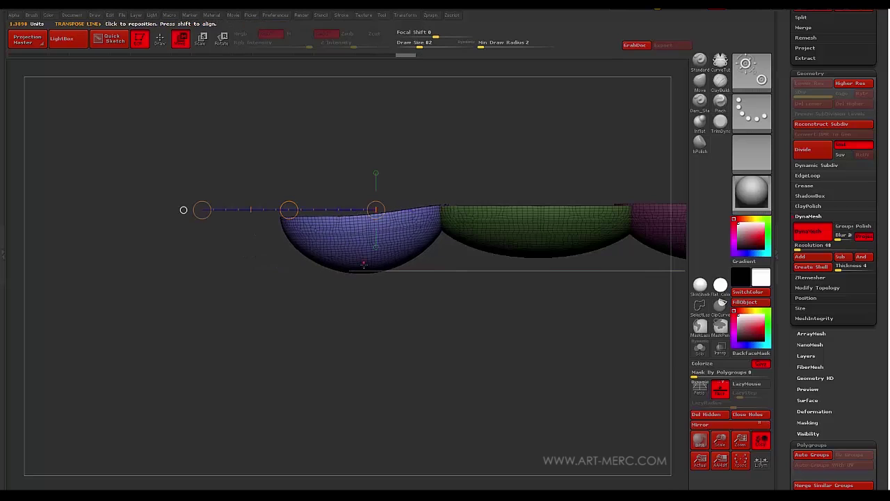
Shorten the green middle segment toward the magenta one, and shorten the blue fingertip segment and move it to meet it.
mouse_move(360, 271)
left_mouse_down("shift")
mouse_move(361, 187)
mouse_move(360, 266)
mouse_move(333, 257)
left_mouse_up("shift")
left_click(325, 253, "alt")
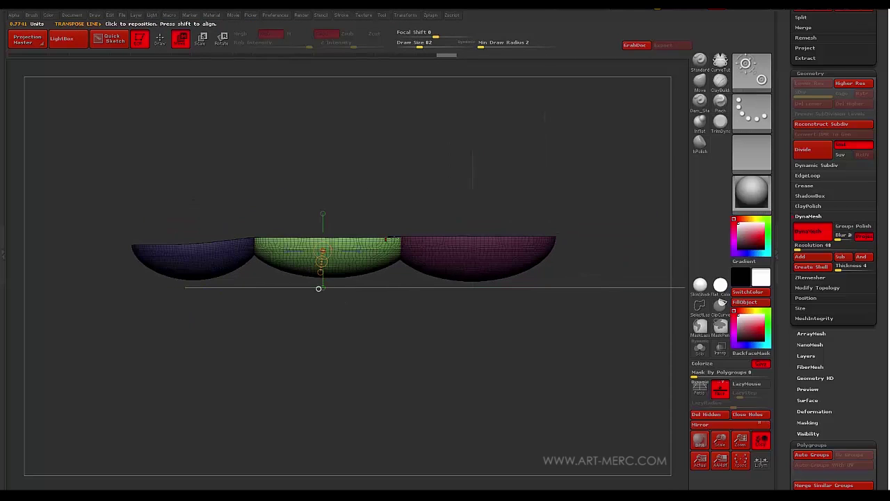
mouse_move(394, 241)
left_mouse_down()
mouse_move(133, 246)
mouse_move(212, 241)
left_mouse_up()
left_click(205, 260, "alt")
key("ctrl+z")
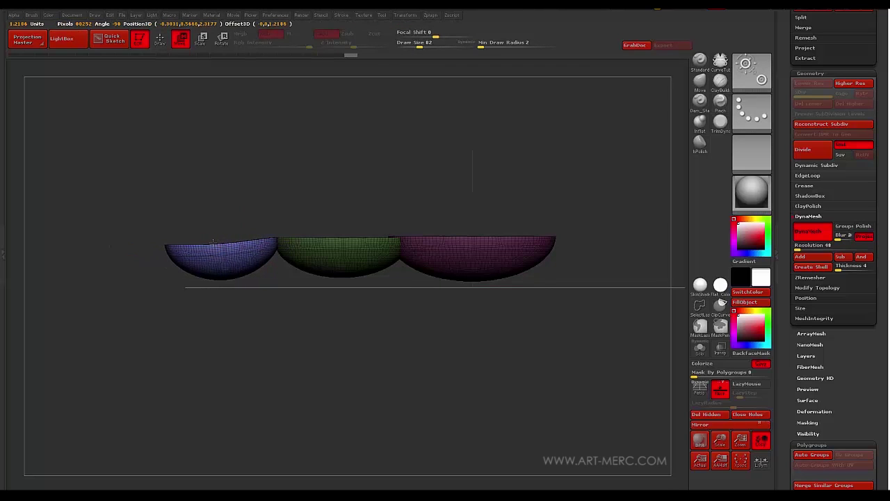
Mask the magenta segment, rotate the green and blue segments together slightly downward around its joint, and nudge them against it.
left_click(380, 309, "ctrl")
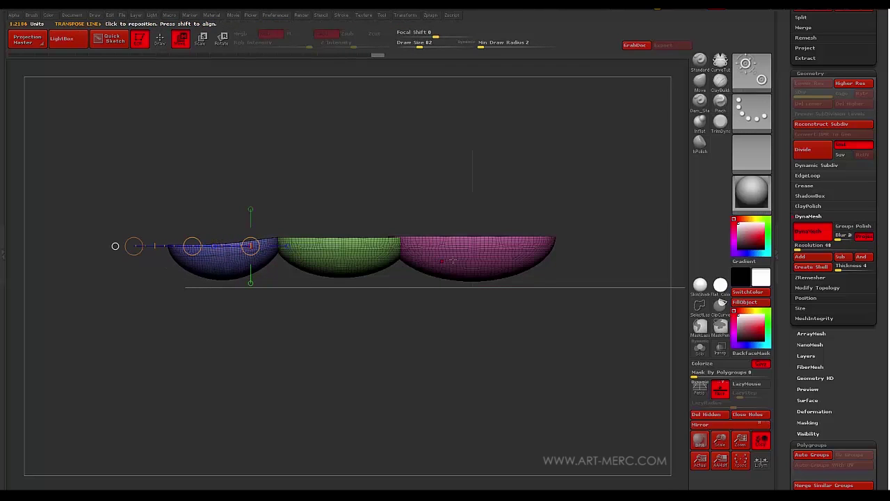
left_click(456, 251, "ctrl")
left_click(370, 203, "ctrl")
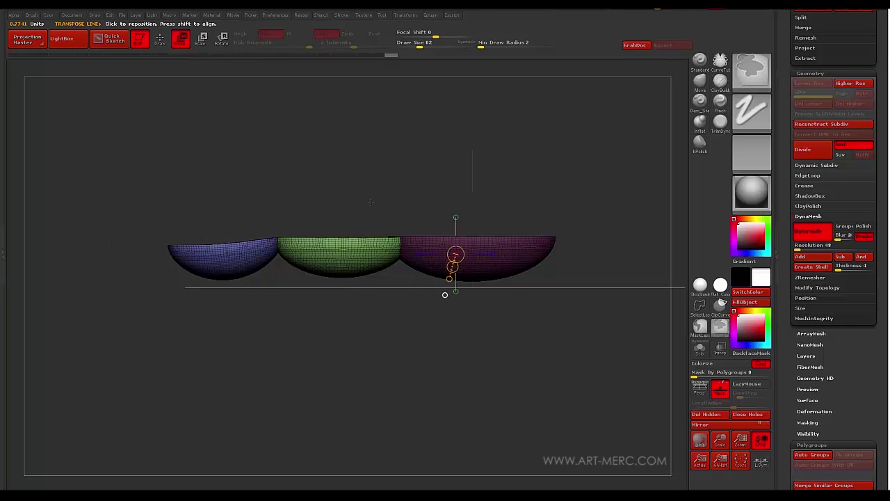
left_click_drag(361, 325, 331, 173)
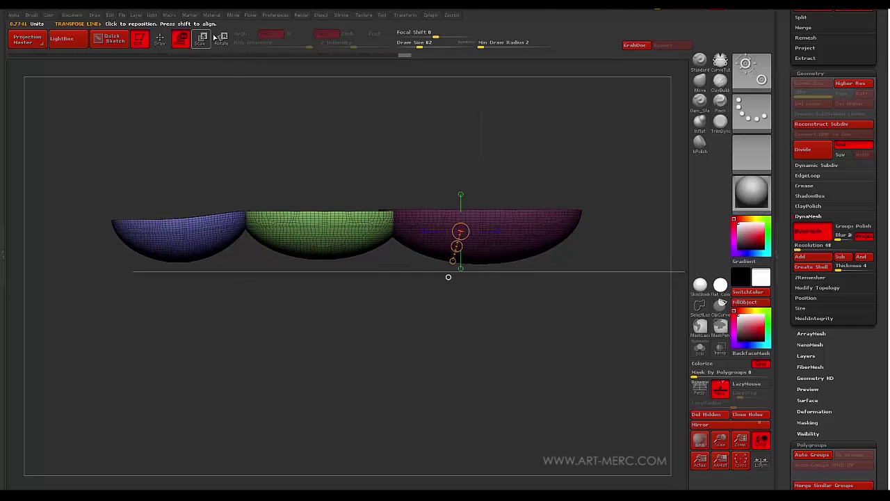
mouse_move(386, 212)
left_mouse_down()
mouse_move(396, 135)
mouse_move(385, 139)
mouse_move(395, 124)
left_mouse_up()
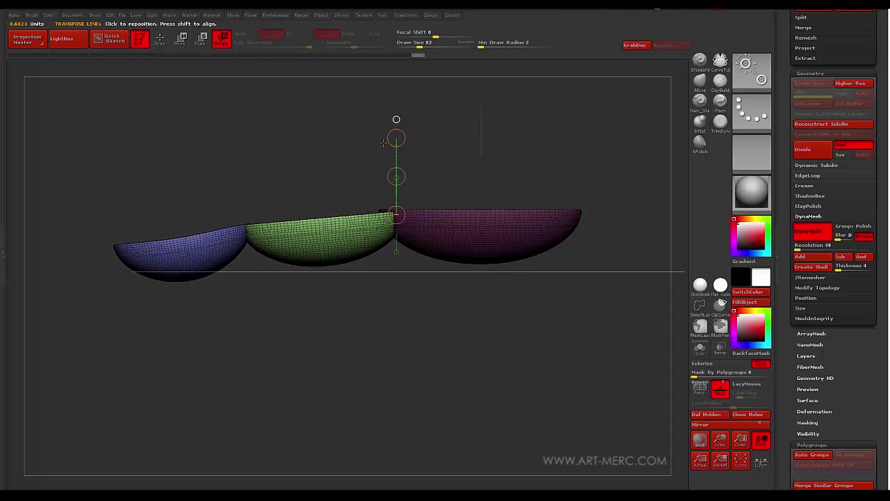
left_click_drag(370, 297, 381, 258, "alt")
key("w")
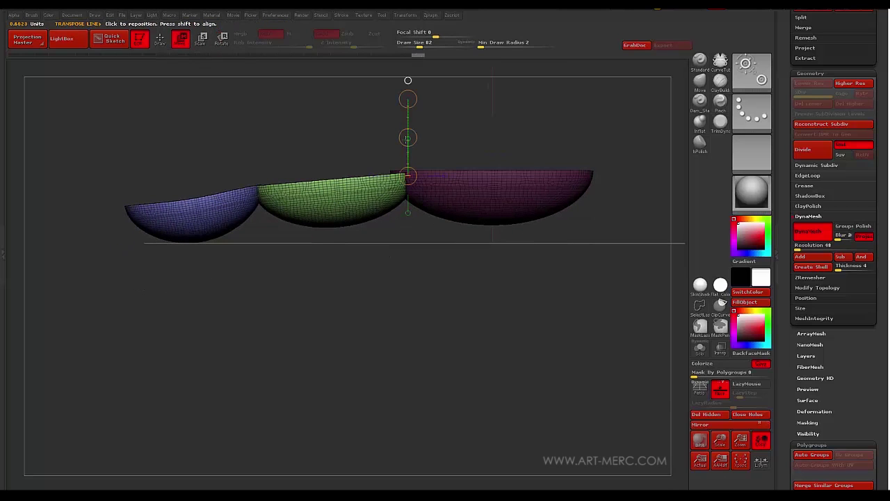
mouse_move(407, 138)
left_mouse_down()
mouse_move(395, 137)
mouse_move(410, 134)
left_mouse_up()
left_click_drag(320, 132, 287, 156, "alt")
left_click_drag(466, 281, 395, 233, "alt")
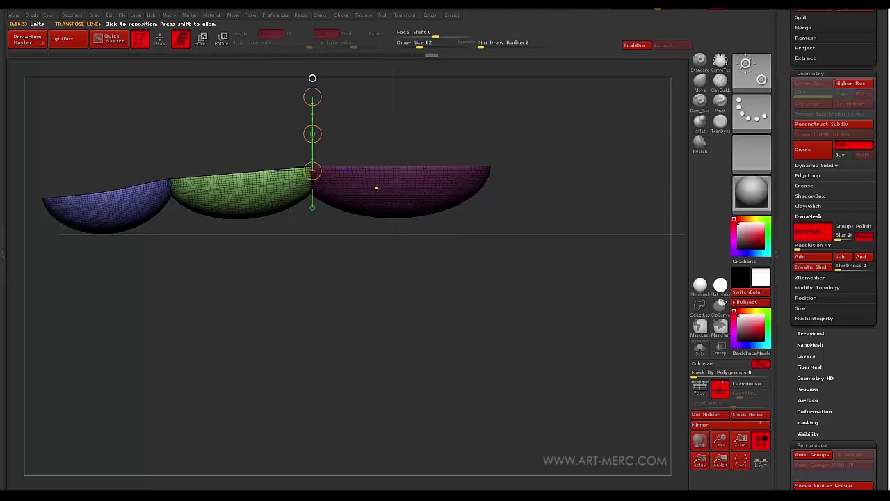
Isolate the magenta segment by masking the other two, shorten it toward the green one, and raise it level with the joint.
left_click(376, 188, "ctrl")
mouse_move(315, 173)
left_mouse_down()
mouse_move(484, 173)
mouse_move(469, 177)
left_mouse_up()
left_click_drag(384, 211, 386, 134)
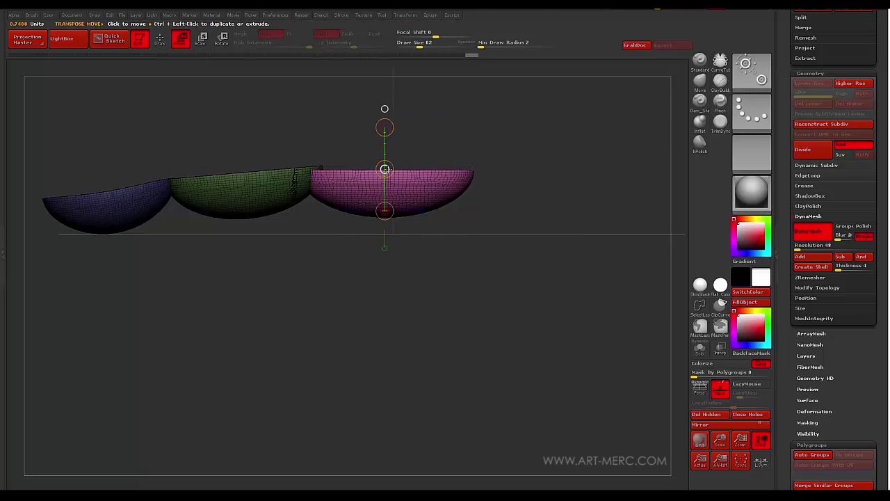
left_click_drag(384, 169, 386, 165)
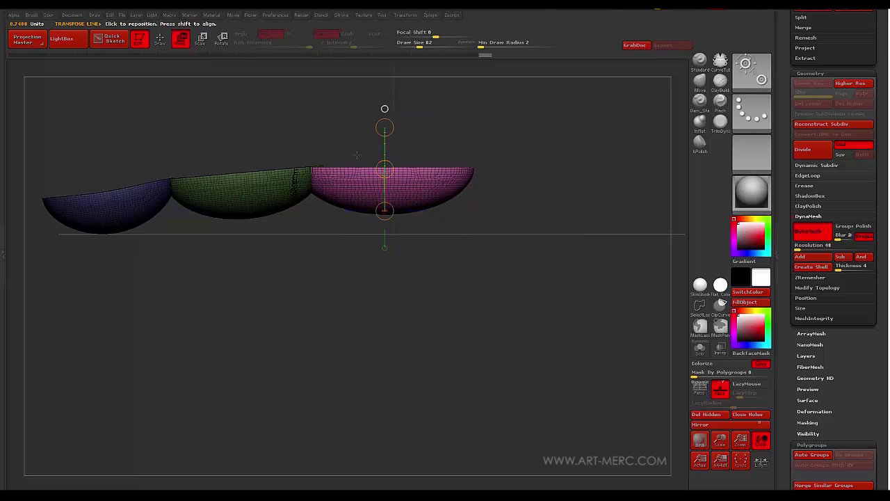
View the finger from above and choose the Move Topological brush with a draw size of 197.
left_click_drag(224, 139, 296, 168, "alt")
left_click_drag(306, 262, 291, 226, "alt")
left_click_drag(362, 251, 427, 148)
mouse_move(399, 189)
left_mouse_down("alt")
mouse_move(393, 161)
mouse_move(395, 193)
left_mouse_up("alt")
left_click_drag(314, 281, 319, 300, "alt")
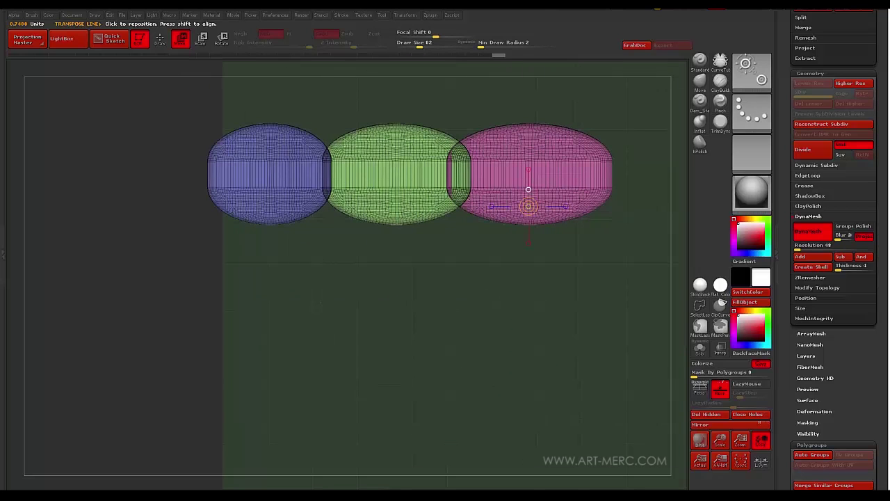
key("b")
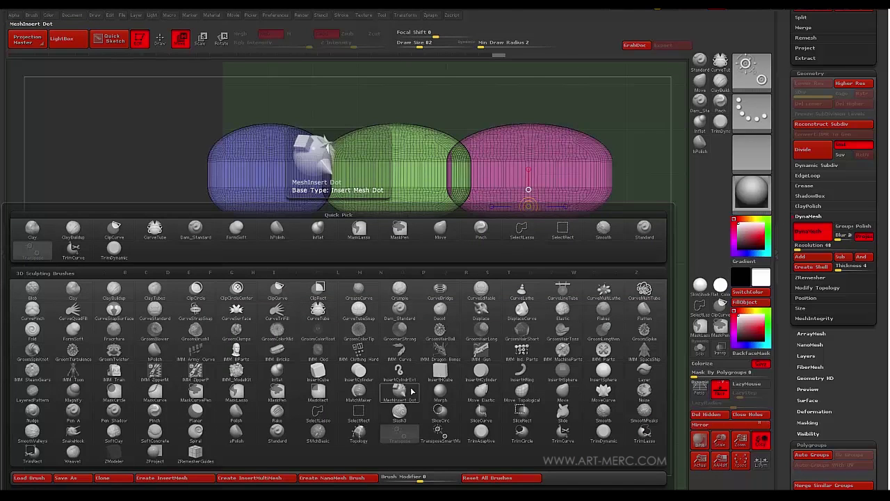
key("m")
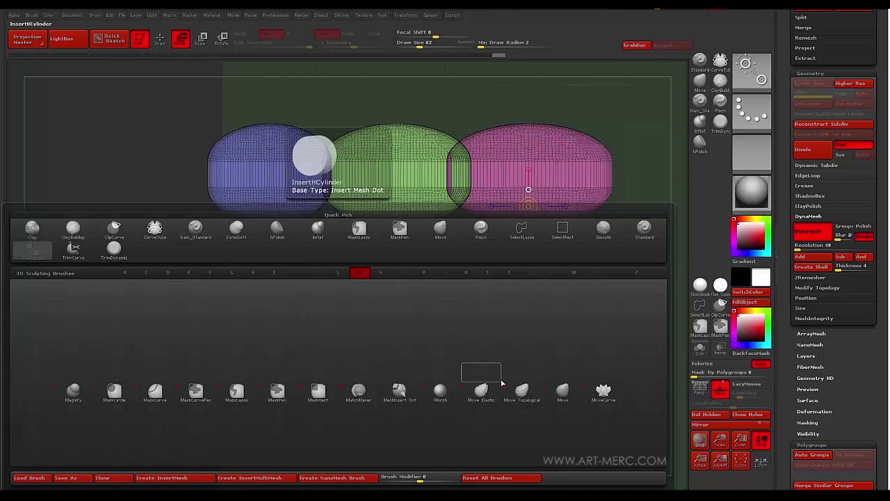
left_click(524, 391)
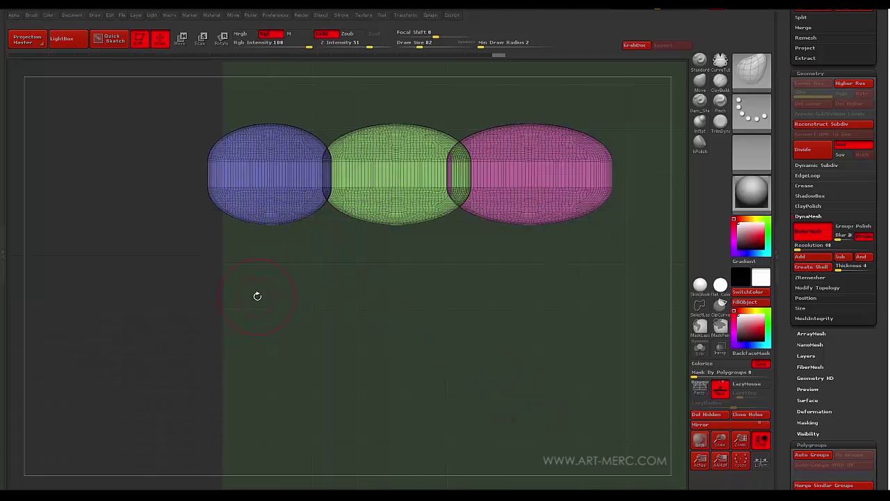
key("s")
left_click_drag(257, 296, 273, 296)
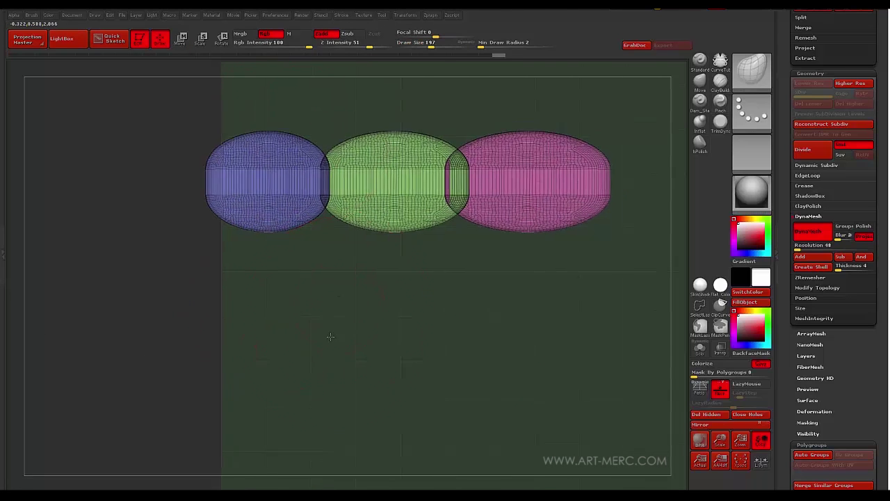
Reshape the green and magenta segments from above, flattening their rounded sides into straighter outlines.
left_click_drag(240, 327, 327, 275, "alt")
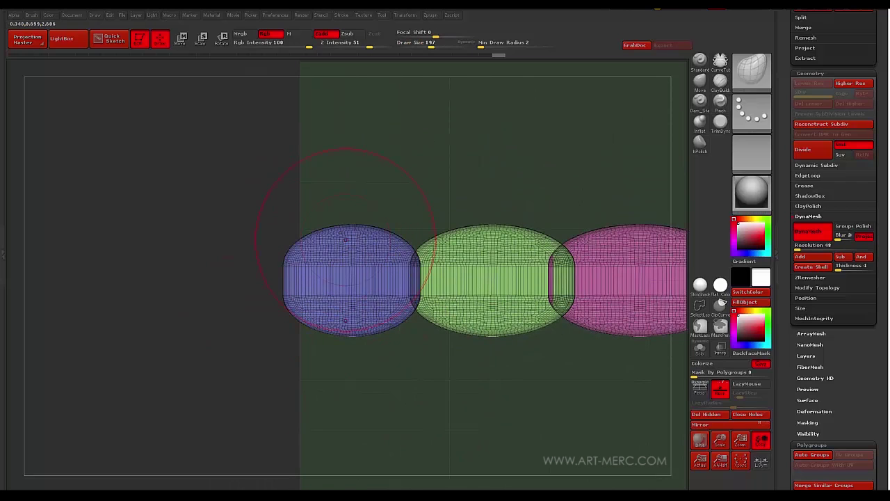
left_click_drag(522, 157, 408, 181, "alt")
left_click_drag(355, 292, 461, 257)
left_click_drag(347, 292, 431, 292, "shift")
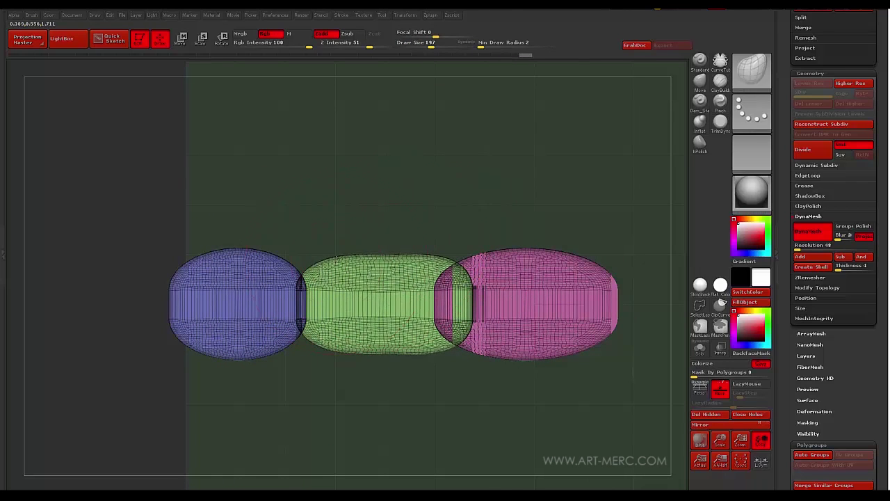
mouse_move(320, 292)
left_mouse_down("shift")
mouse_move(370, 261)
mouse_move(362, 306)
mouse_move(403, 292)
mouse_move(390, 278)
left_mouse_up("shift")
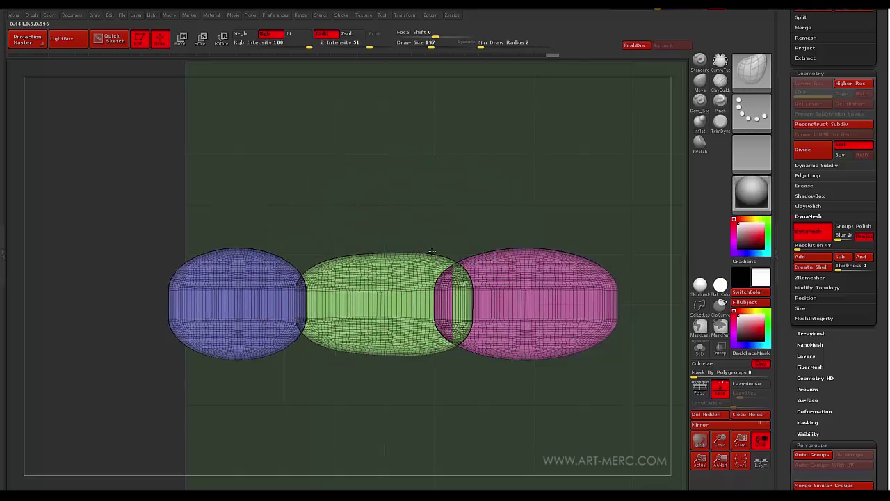
left_click_drag(417, 216, 427, 222)
mouse_move(487, 285)
left_mouse_down("shift")
mouse_move(504, 272)
mouse_move(497, 230)
mouse_move(557, 299)
mouse_move(542, 256)
left_mouse_up("shift")
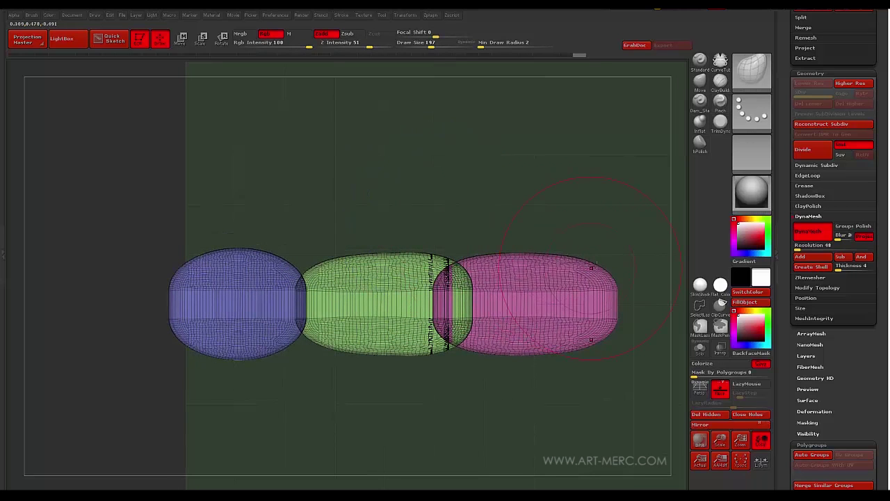
mouse_move(597, 263)
left_mouse_down("shift")
mouse_move(556, 306)
mouse_move(583, 301)
mouse_move(522, 313)
mouse_move(487, 341)
left_mouse_up("shift")
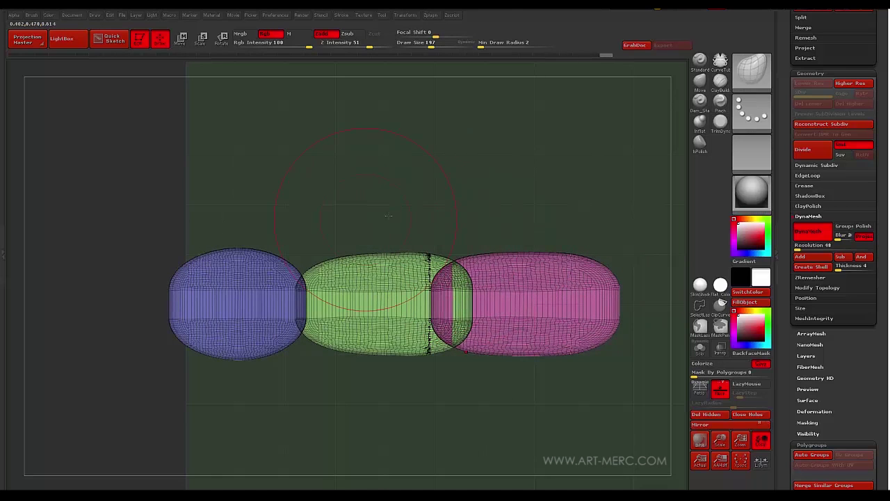
Taper the blue fingertip segment toward its outer end, pinch in the finger's sides slightly, and adjust the tip's side profile.
left_click_drag(389, 216, 549, 194, "alt")
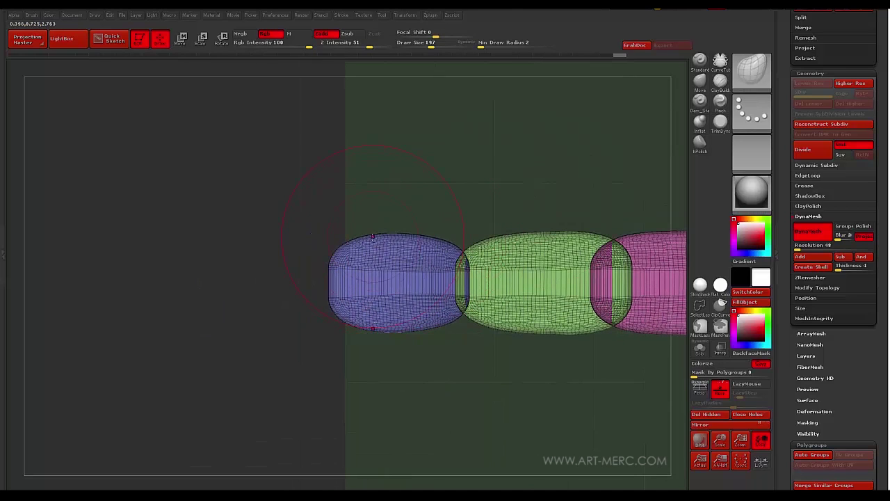
left_click_drag(414, 219, 416, 224, "alt")
left_click_drag(441, 193, 363, 183, "alt")
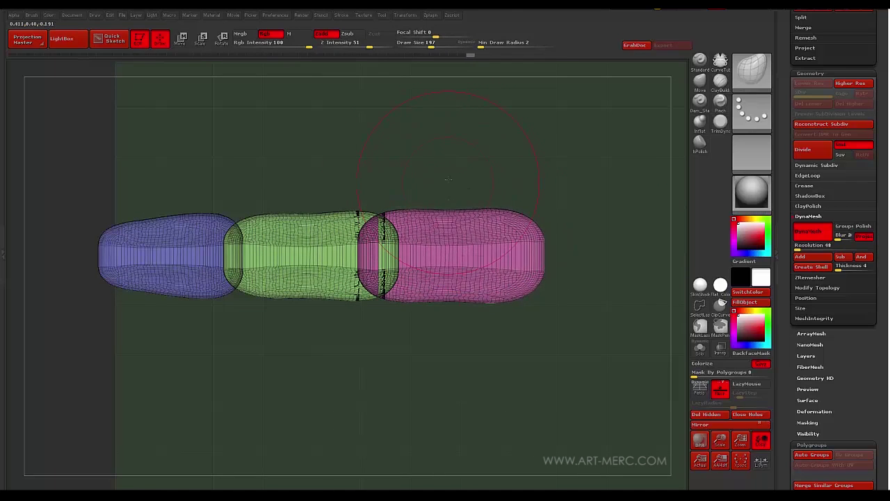
left_click_drag(443, 202, 432, 171, "alt")
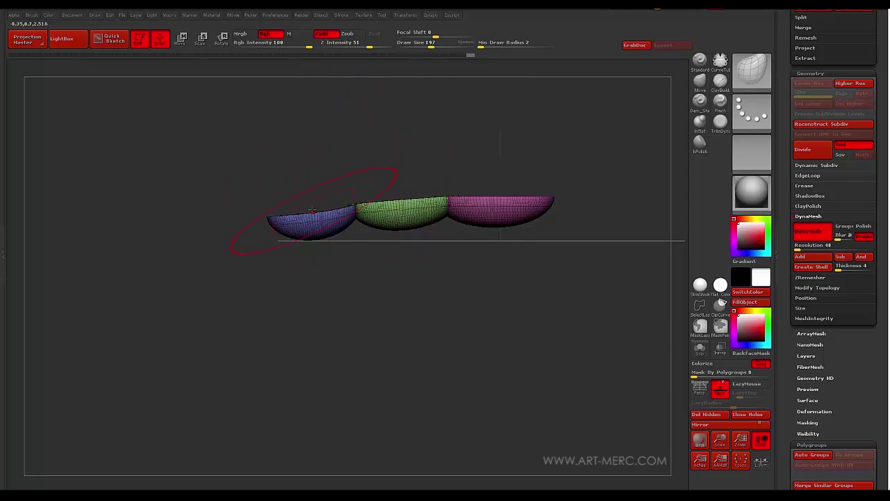
left_click_drag(248, 228, 266, 304, "alt")
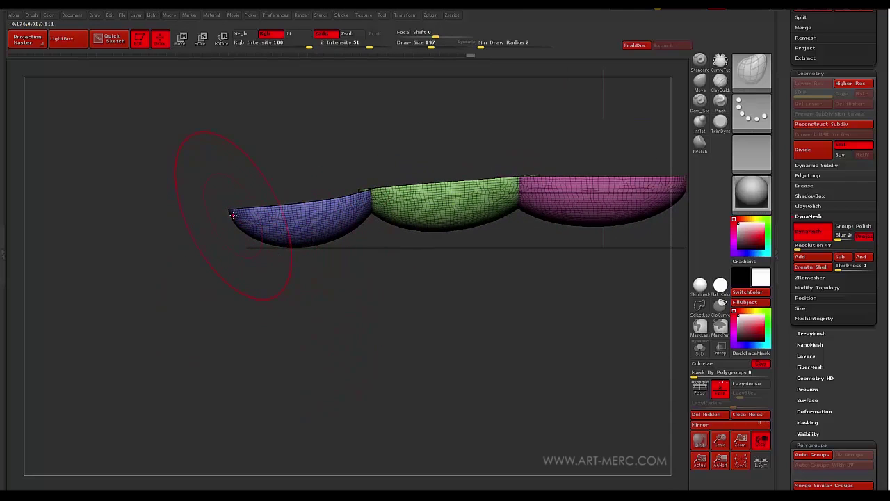
left_click_drag(228, 256, 444, 196)
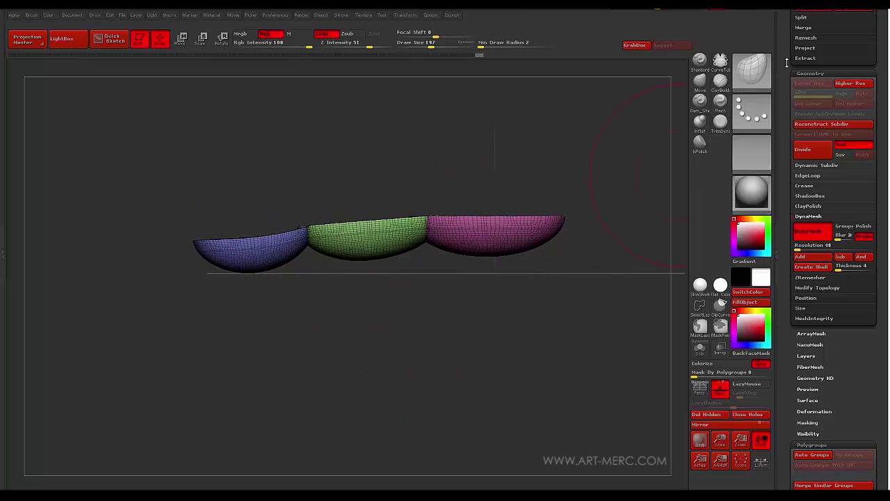
Select the PM3D_Cylinder3D subtool and rotate the cylinder 90 degrees so it lies horizontally across the finger.
left_click_drag(786, 63, 787, 152)
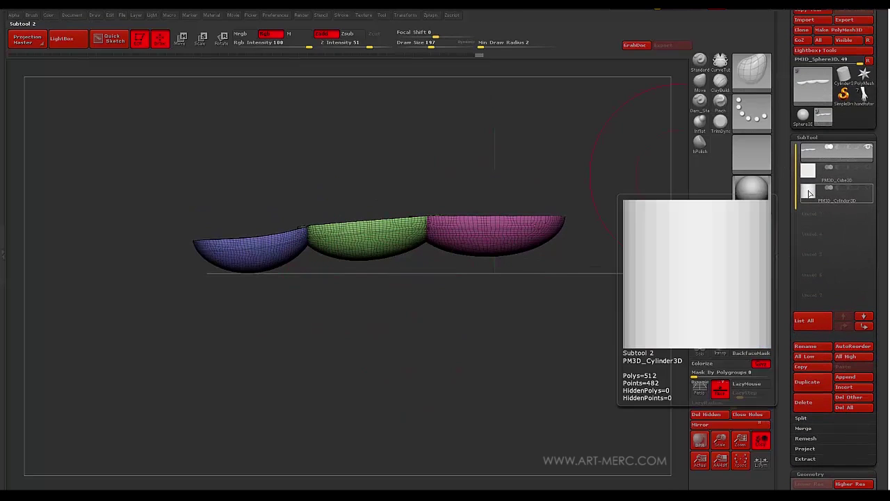
left_click(814, 192)
left_click(814, 192)
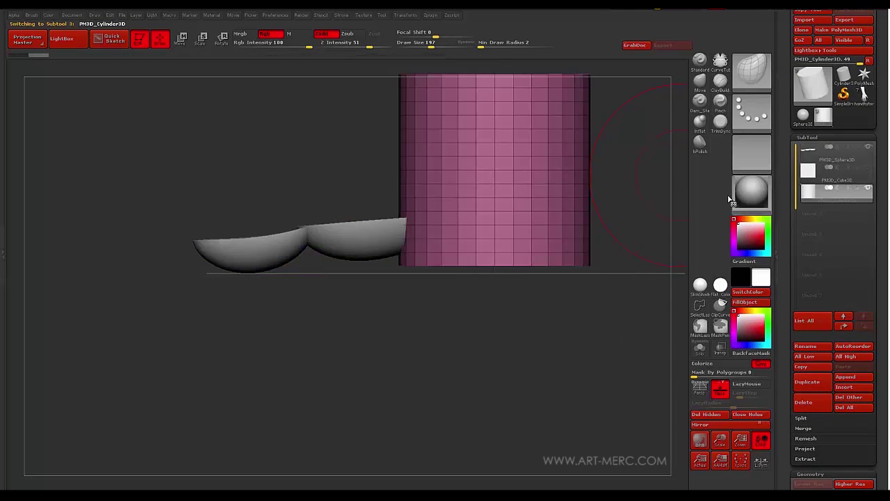
left_click_drag(627, 237, 655, 276)
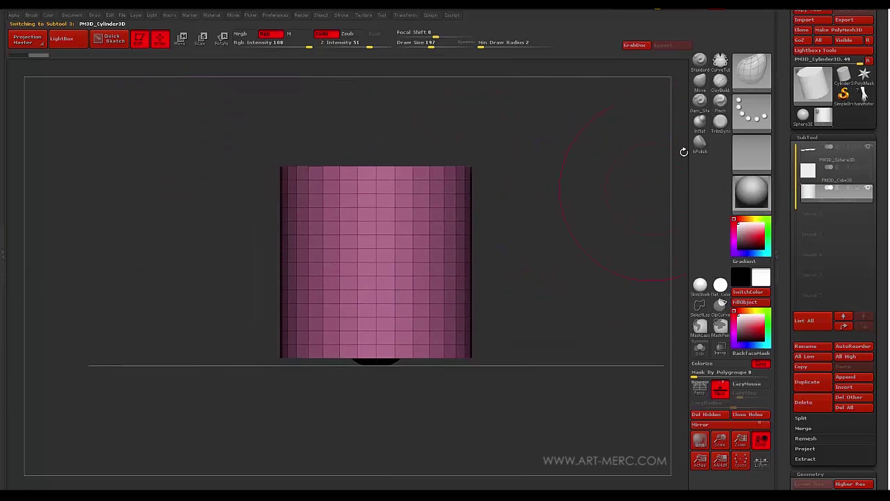
key("r")
left_click_drag(785, 157, 785, 186)
left_click_drag(375, 262, 373, 384)
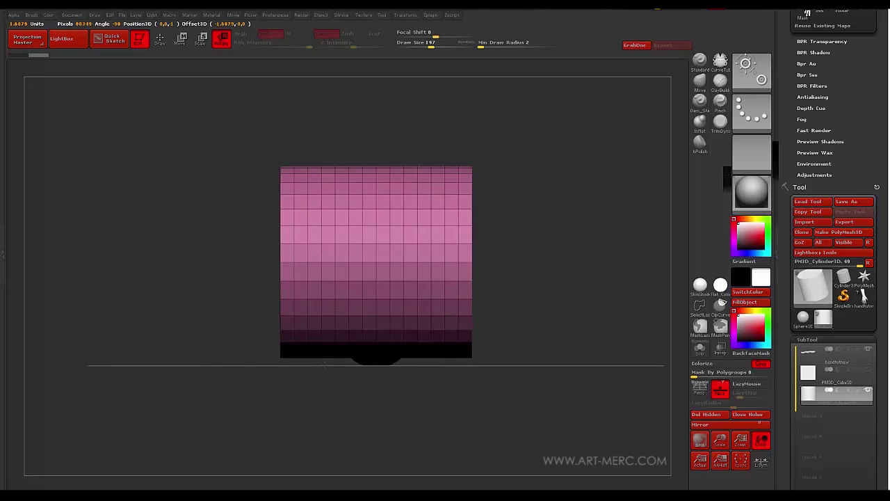
left_click_drag(324, 363, 369, 389)
left_click_drag(196, 245, 195, 213, "alt")
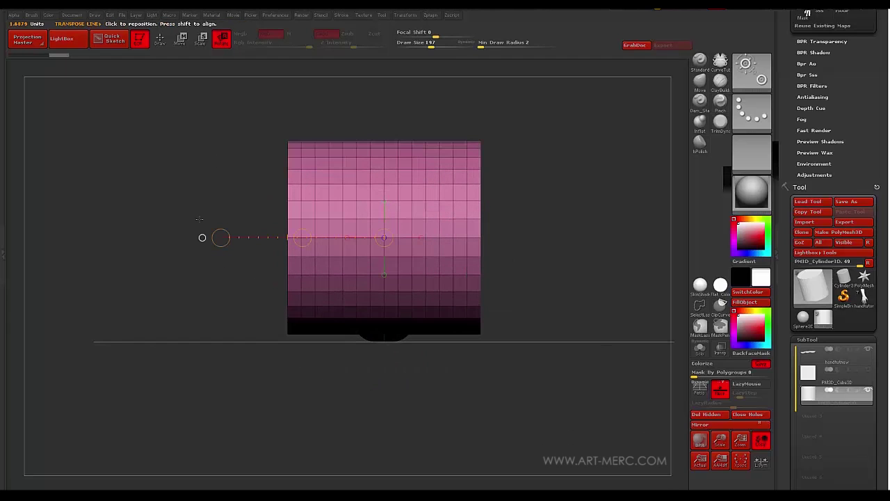
Duplicate the horizontal cylinder along the finger toward the fingertip, leaving a small gap between the two copies.
key("e")
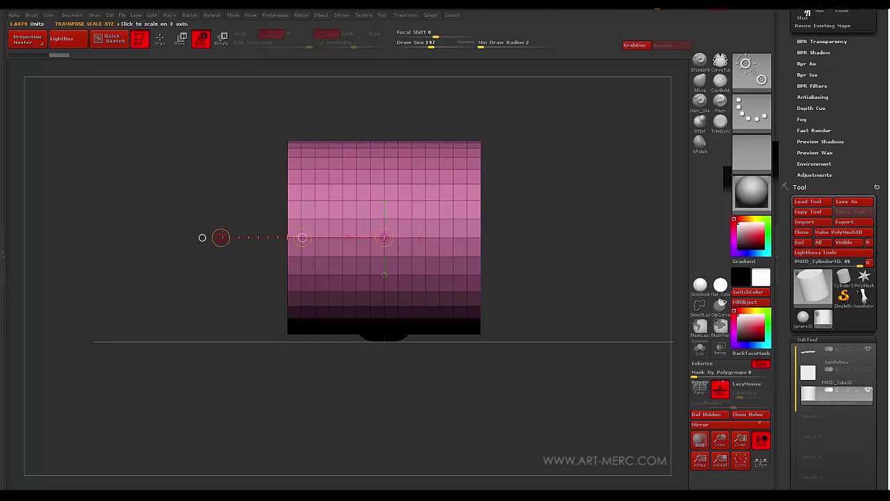
left_click_drag(204, 212, 299, 236)
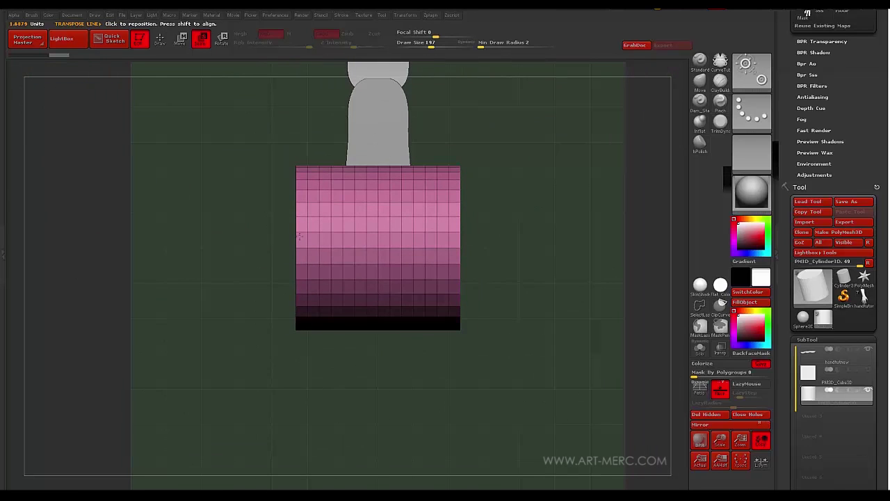
left_click_drag(378, 248, 276, 250)
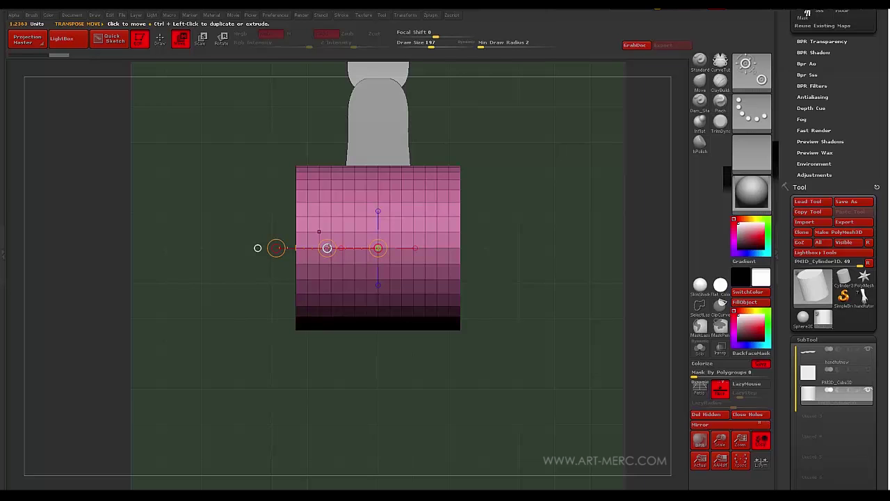
left_click_drag(327, 249, 327, 75, "ctrl")
left_click_drag(276, 138, 283, 196, "alt")
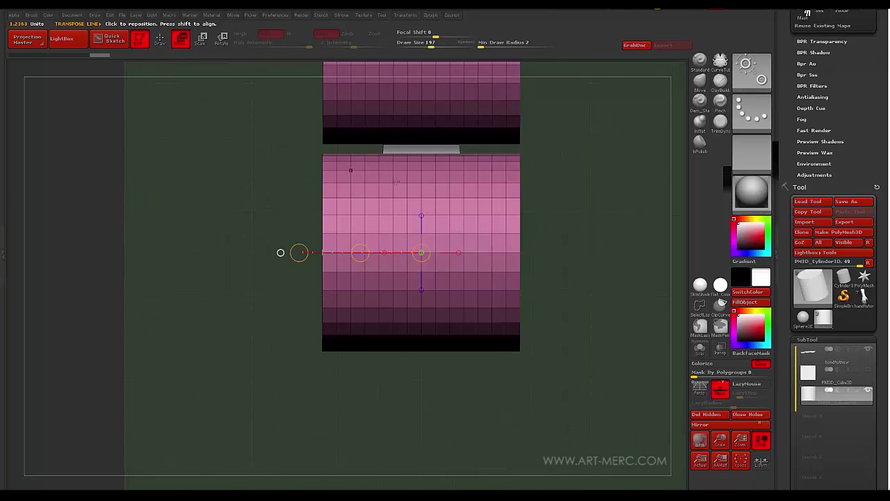
Assign separate polygroups to the two cylinders with Auto Groups.
left_click_drag(787, 225, 787, 159)
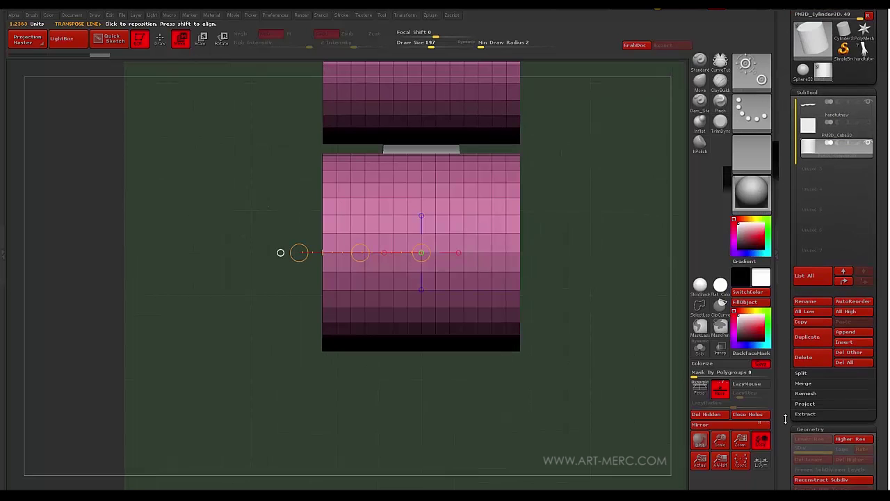
left_click_drag(786, 431, 786, 332)
left_click(811, 396)
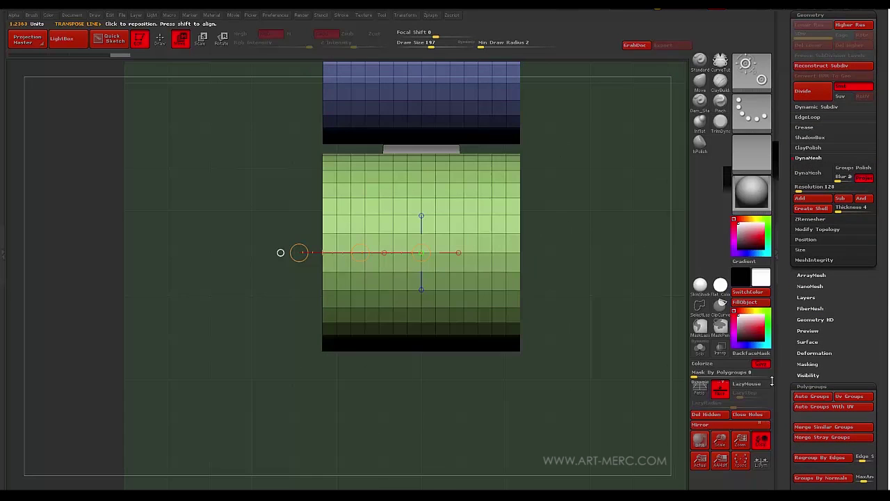
left_click_drag(584, 346, 589, 369, "alt")
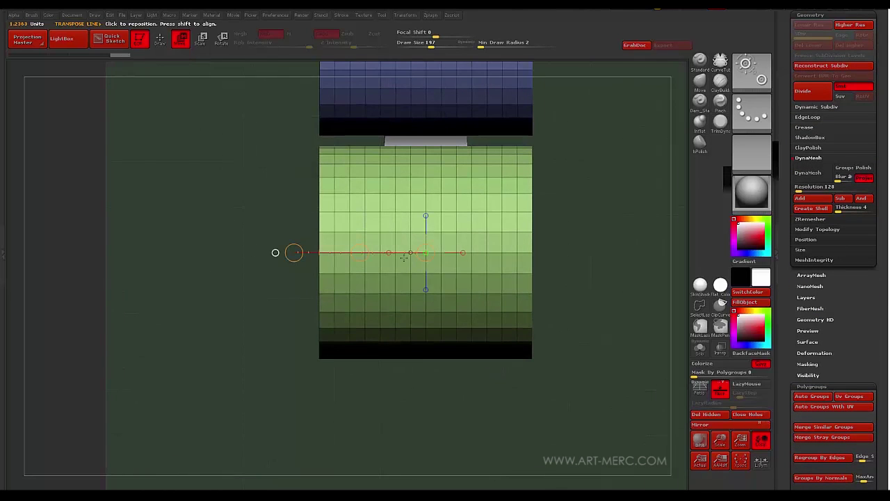
Mask off the blue cylinder and scale the green cylinder down.
left_click(437, 261, "ctrl")
left_click_drag(425, 252, 333, 259)
left_click_drag(234, 251, 307, 253)
left_click_drag(233, 252, 313, 253)
Flatten the green cylinder into an oval profile and move it onto the joint at the finger's base end.
left_click_drag(249, 209, 254, 128, "alt")
left_click_drag(265, 111, 312, 296, "alt")
mouse_move(379, 288)
left_mouse_down("shift")
mouse_move(380, 149)
mouse_move(376, 230)
mouse_move(380, 149)
mouse_move(410, 181)
left_mouse_up("shift")
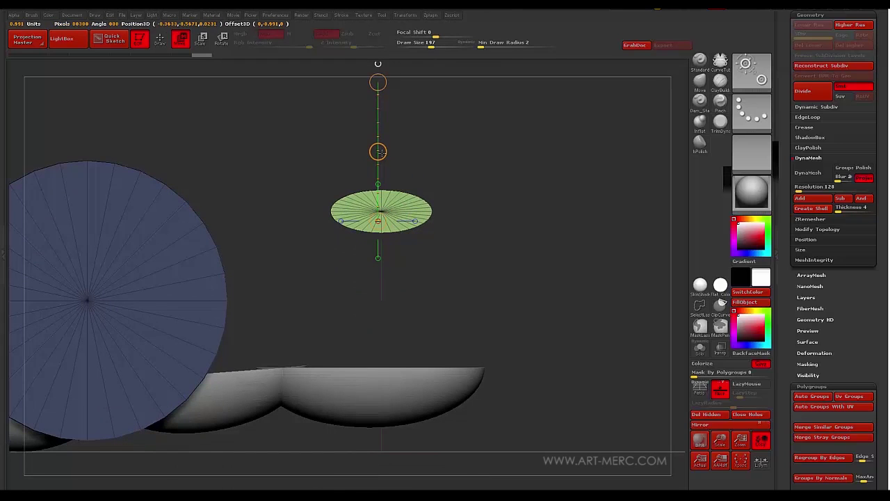
left_click_drag(407, 112, 470, 308)
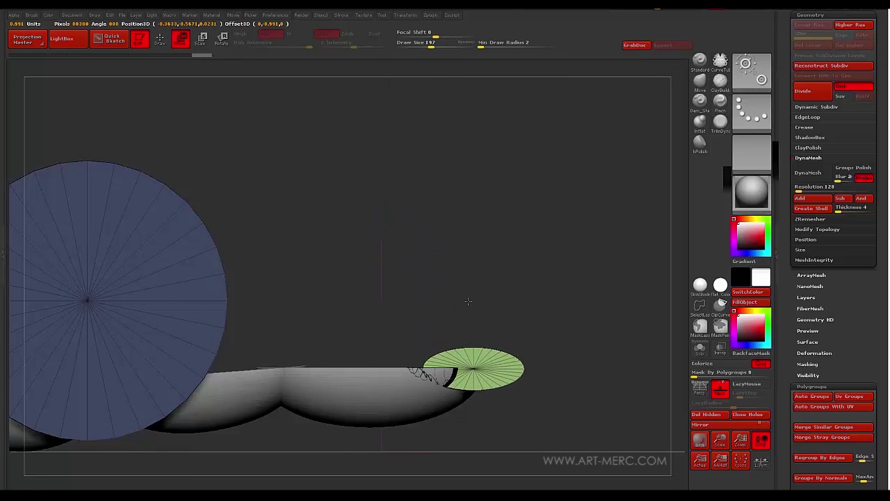
Shorten the green cylinder across the finger's width and centre it over the base segment's end.
left_click_drag(307, 294, 329, 226, "alt")
right_click_drag(330, 308, 376, 340, "shift")
left_click_drag(368, 387, 364, 363, "alt")
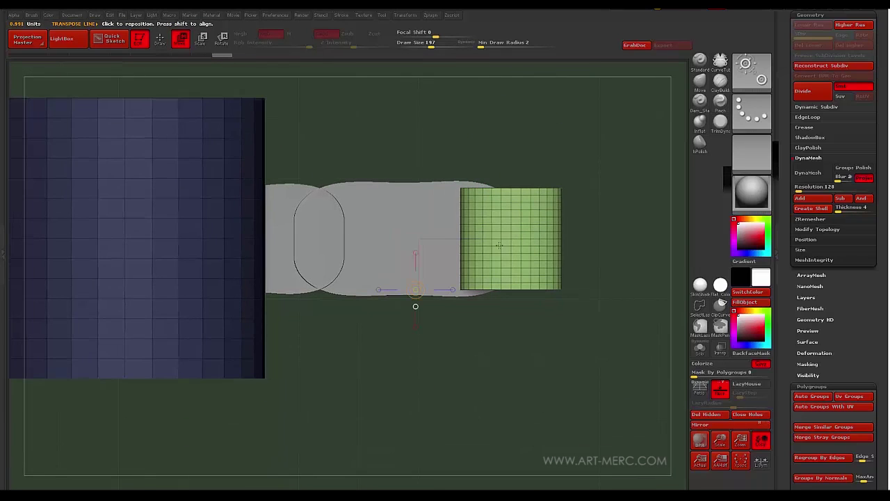
mouse_move(512, 238)
left_mouse_down()
mouse_move(511, 143)
mouse_move(510, 163)
left_mouse_up()
left_click_drag(355, 389, 461, 398, "alt")
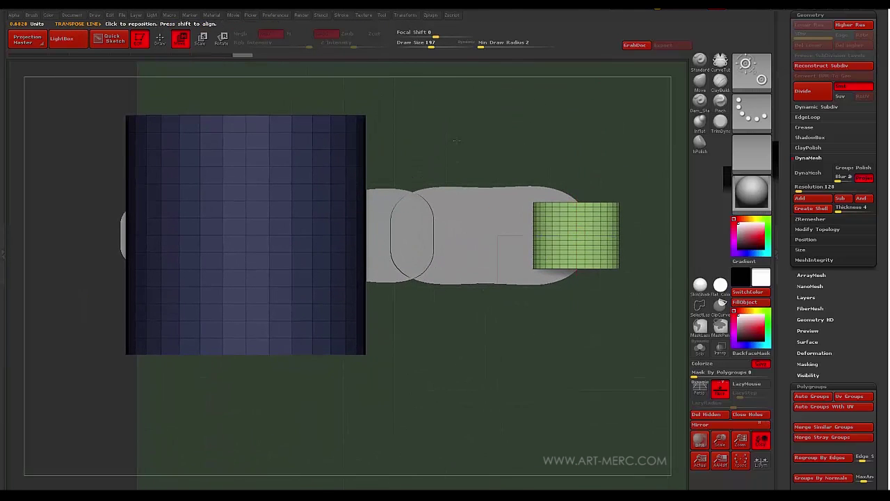
left_click_drag(455, 140, 491, 109, "alt")
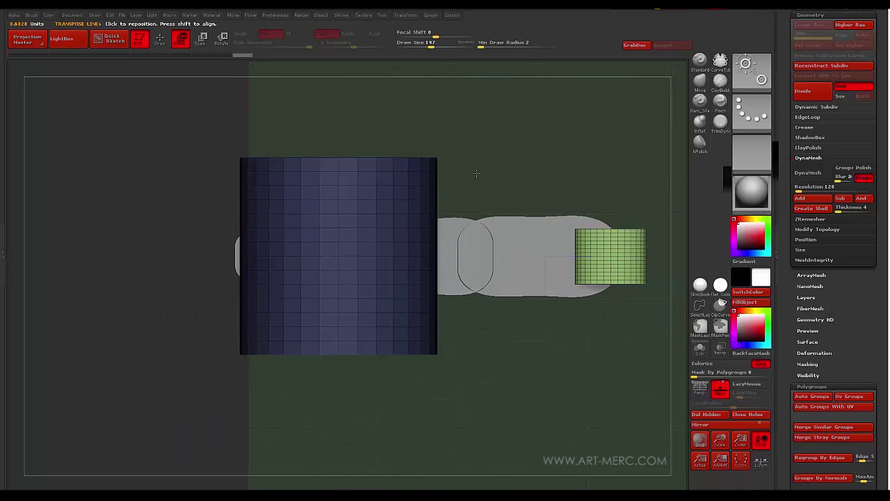
left_click_drag(477, 169, 485, 191, "alt")
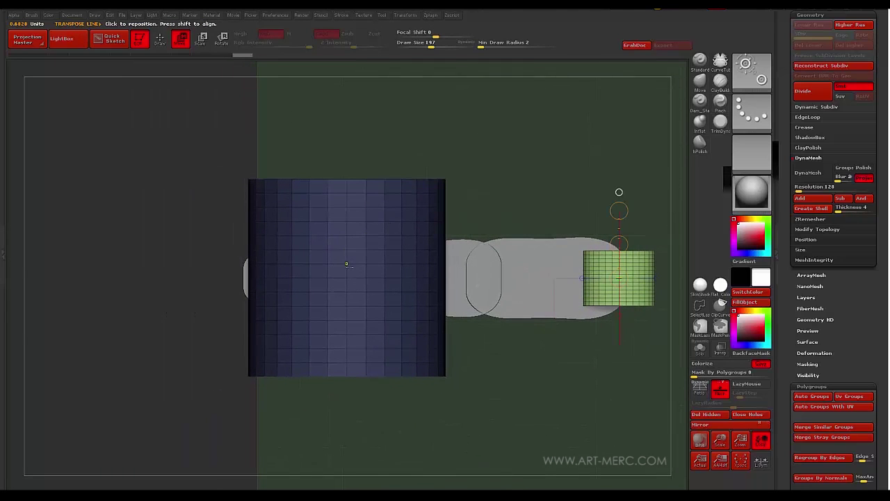
Isolate the large blue cylinder with a mask and rotate it 90 degrees so its axis runs along the finger.
left_click(347, 281, "alt")
left_click_drag(215, 121, 266, 123, "alt")
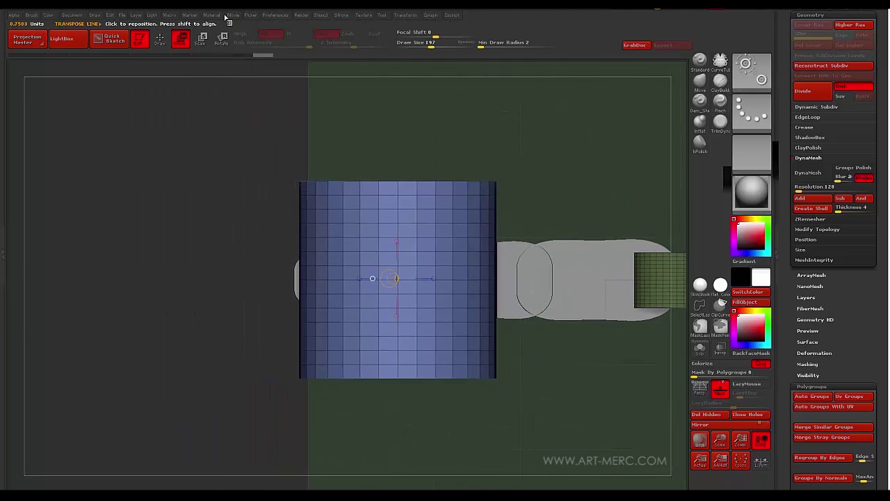
left_click(221, 39)
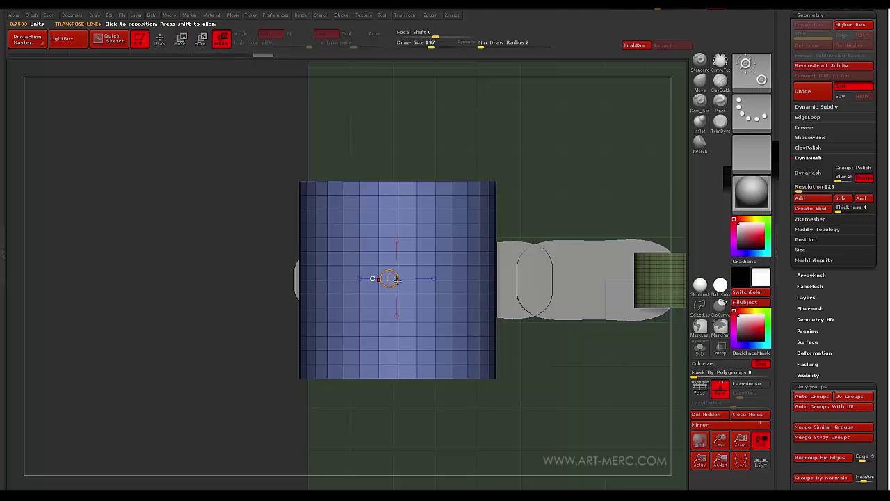
left_click_drag(389, 279, 328, 269)
key("ctrl+z")
left_click_drag(360, 281, 490, 280)
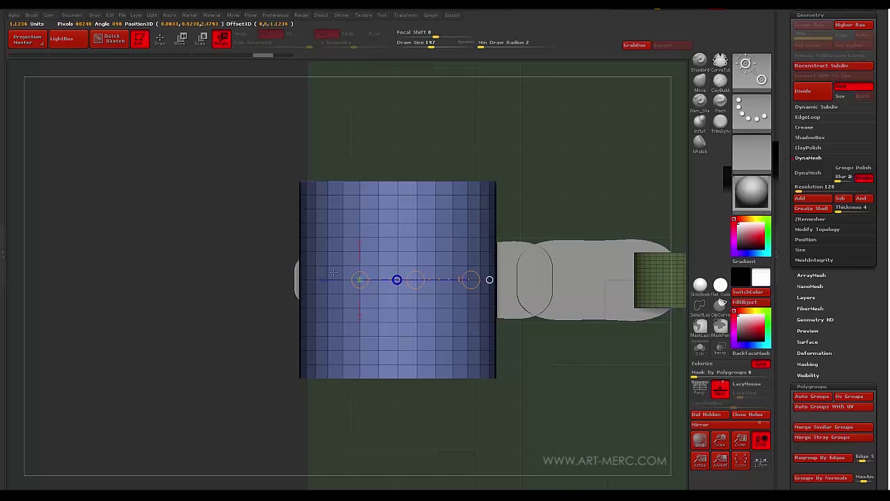
left_click_drag(378, 223, 324, 280)
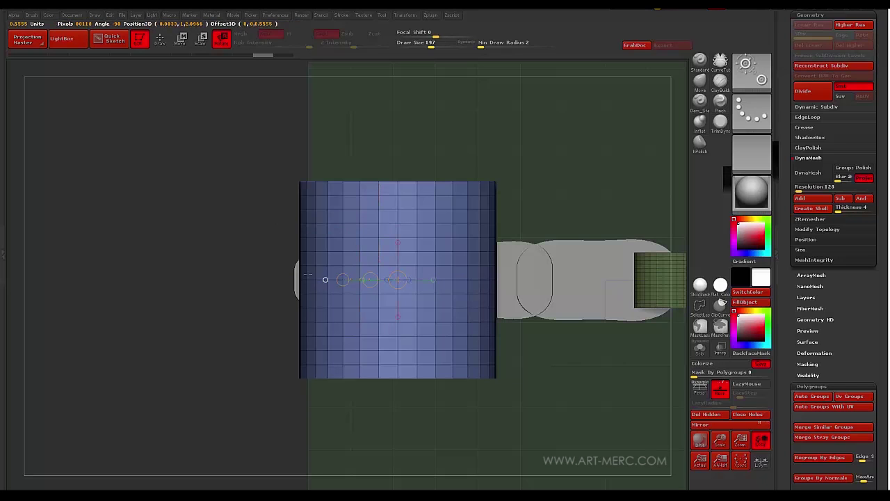
mouse_move(225, 280)
left_mouse_down()
mouse_move(228, 319)
mouse_move(329, 398)
mouse_move(369, 412)
left_mouse_up()
Scale the blue cylinder down to less than the finger's width and flatten it vertically.
mouse_move(227, 202)
left_mouse_down("alt")
mouse_move(220, 213)
mouse_move(228, 217)
left_mouse_up("alt")
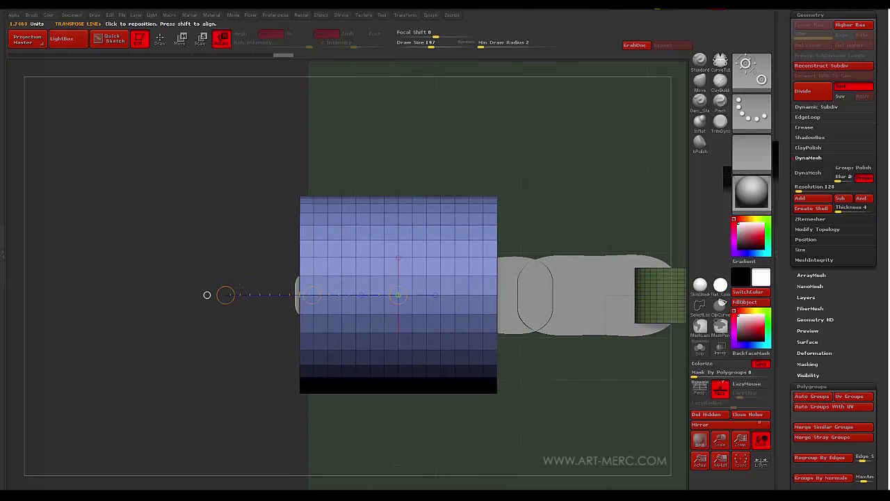
left_click_drag(224, 294, 384, 311)
left_click_drag(301, 177, 284, 197, "alt")
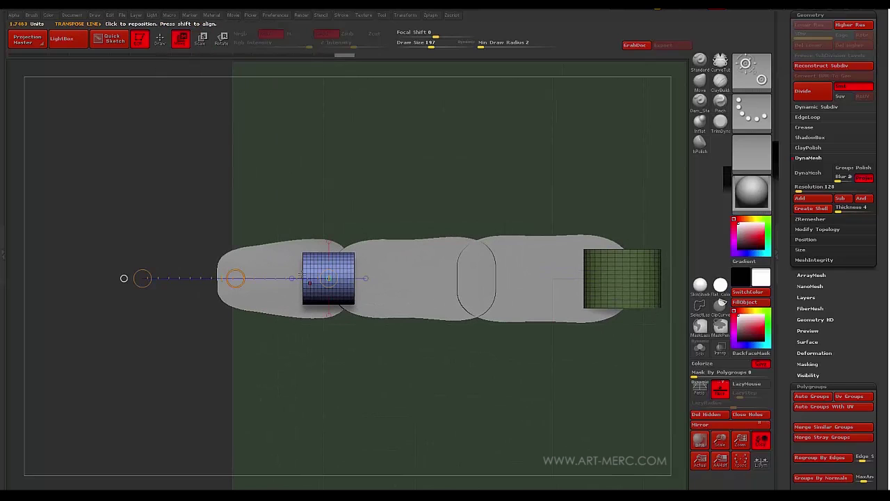
mouse_move(301, 274)
left_mouse_down()
mouse_move(317, 316)
mouse_move(318, 193)
left_mouse_up()
left_click_drag(318, 246, 322, 269)
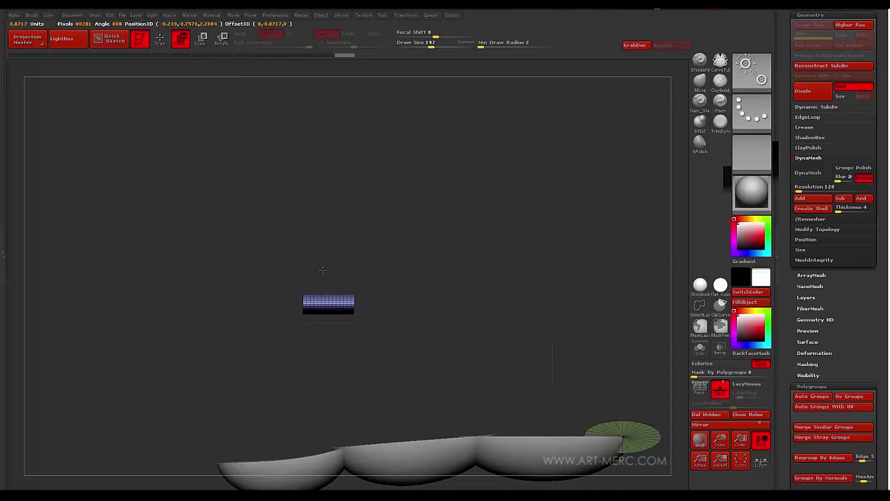
left_click_drag(272, 252, 331, 295, "alt")
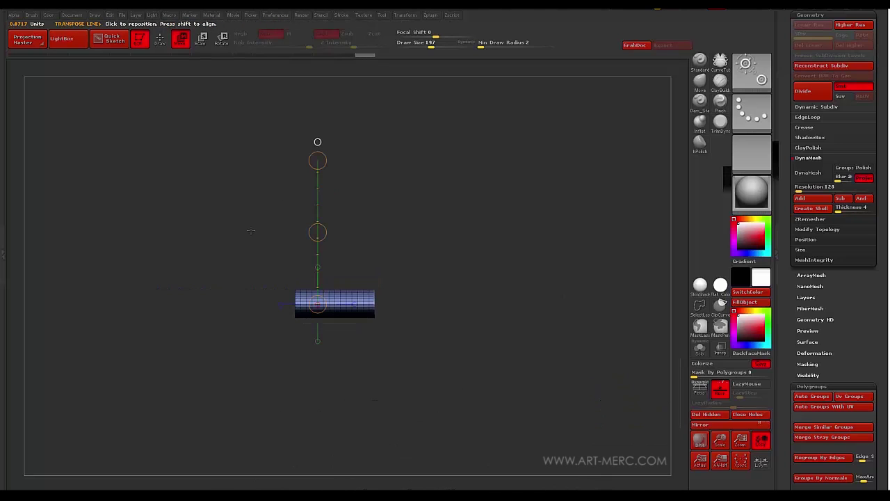
Move the flattened blue cylinder over the finger's base segment and stretch it lengthwise toward the green cylinder.
mouse_move(251, 231)
left_mouse_down()
mouse_move(241, 371)
mouse_move(263, 391)
mouse_move(299, 279)
mouse_move(308, 285)
mouse_move(201, 286)
left_mouse_up()
left_click_drag(254, 285, 554, 289)
key("ctrl+z")
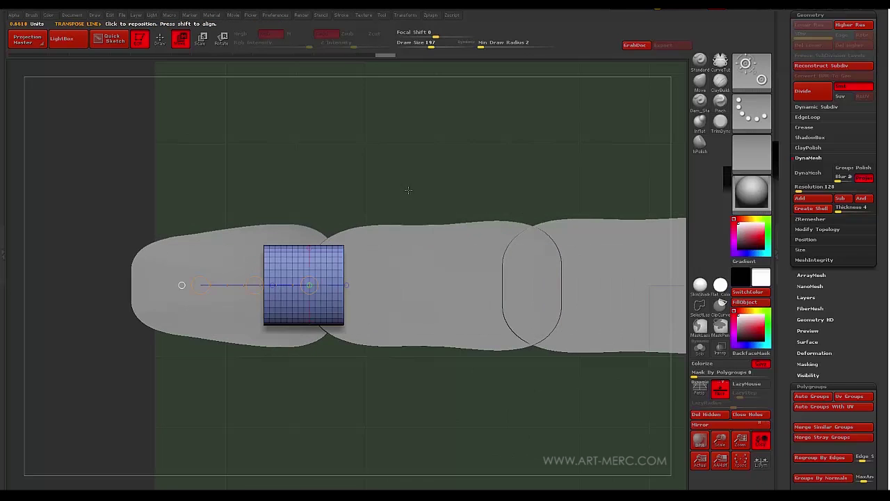
left_click_drag(408, 190, 367, 160, "alt")
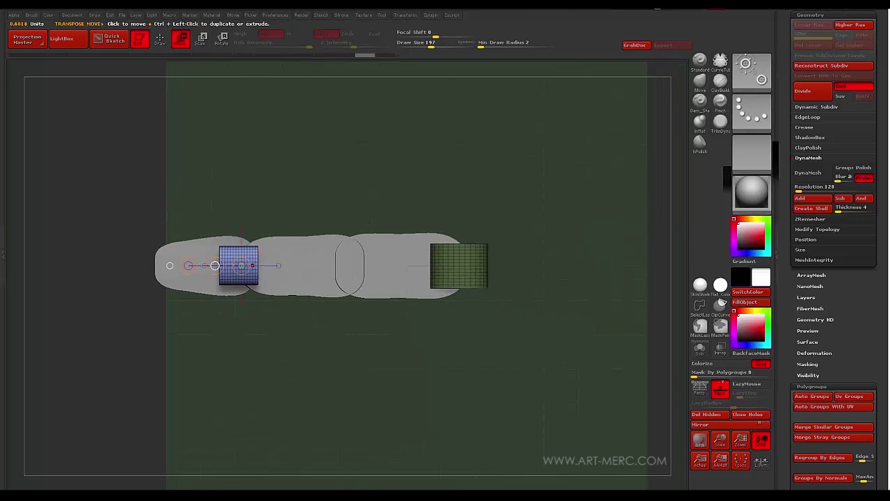
left_click_drag(215, 265, 394, 265)
left_click_drag(391, 317, 329, 267, "alt")
left_click_drag(395, 275, 110, 272)
Lower the stretched blue cylinder onto the flat top surface of the base segment.
left_click_drag(118, 188, 241, 215)
left_click_drag(296, 196, 296, 102)
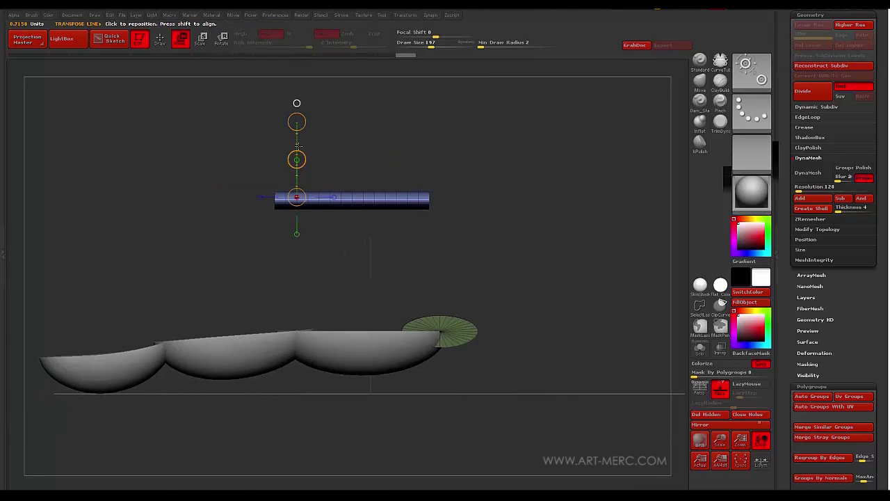
mouse_move(296, 158)
left_mouse_down()
mouse_move(298, 290)
mouse_move(286, 282)
mouse_move(271, 296)
mouse_move(322, 357)
left_mouse_up()
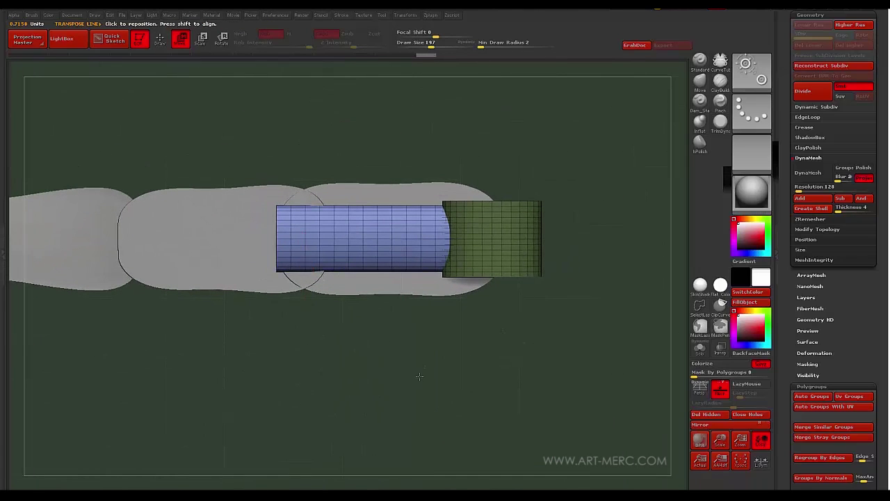
left_click_drag(420, 377, 538, 355, "alt")
Duplicate the flat cylinder onto the middle finger segment and tilt the copy to follow that segment's slope.
left_click_drag(479, 210, 374, 212)
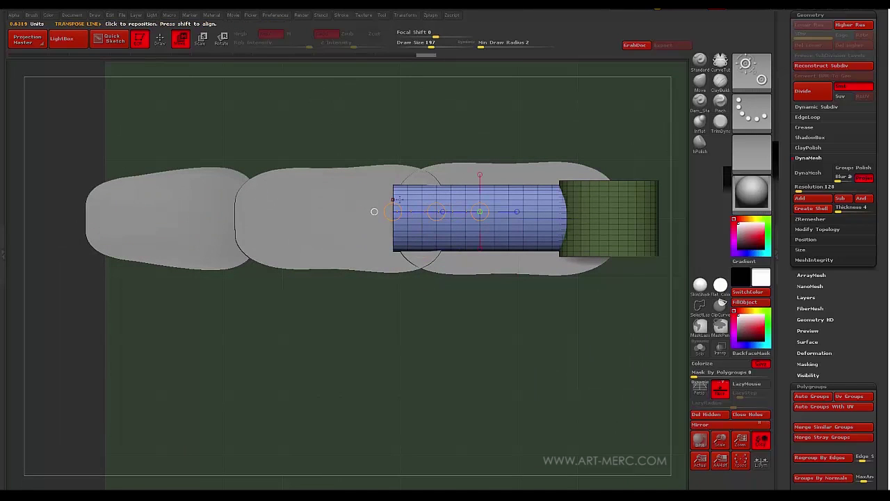
left_click_drag(436, 212, 256, 216, "ctrl")
left_click_drag(248, 138, 278, 104, "shift")
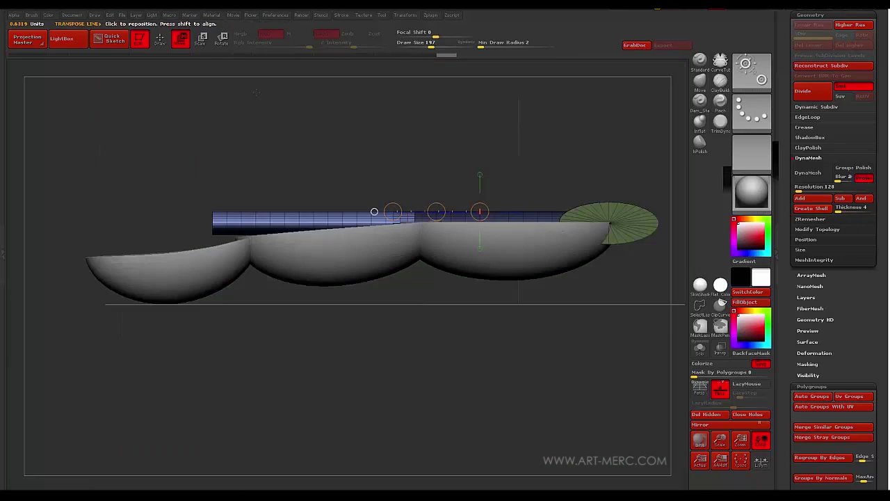
left_click_drag(358, 170, 367, 189, "alt")
left_click_drag(422, 243, 413, 140)
left_click(221, 37)
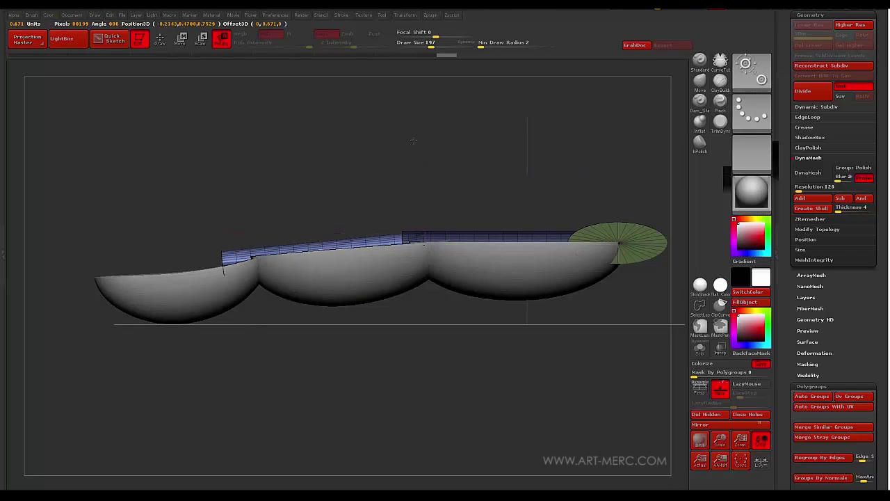
Place another copy of the flat cylinder on the fingertip segment, tilt it steeper and lower it onto the surface.
left_click_drag(254, 170, 321, 176, "alt")
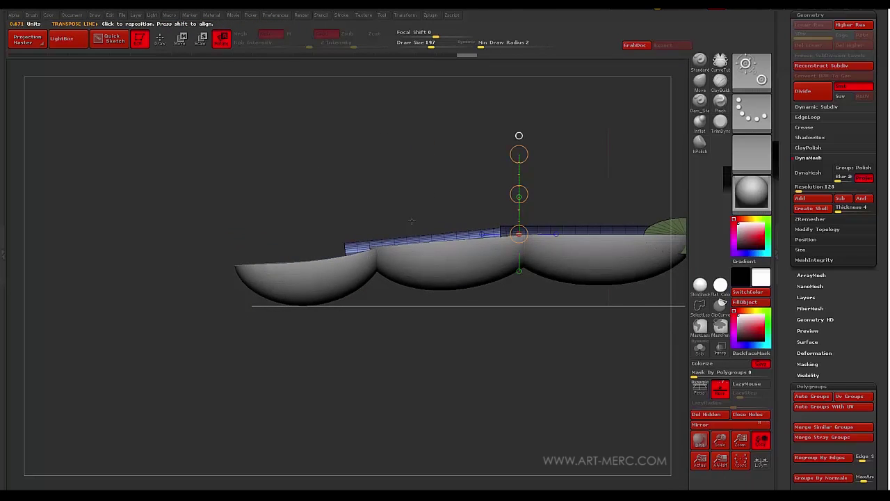
mouse_move(493, 232)
left_mouse_down()
mouse_move(363, 232)
mouse_move(355, 245)
mouse_move(370, 241)
mouse_move(326, 248)
mouse_move(362, 236)
mouse_move(400, 241)
mouse_move(343, 242)
mouse_move(431, 250)
mouse_move(437, 232)
mouse_move(365, 243)
left_mouse_up()
key("w")
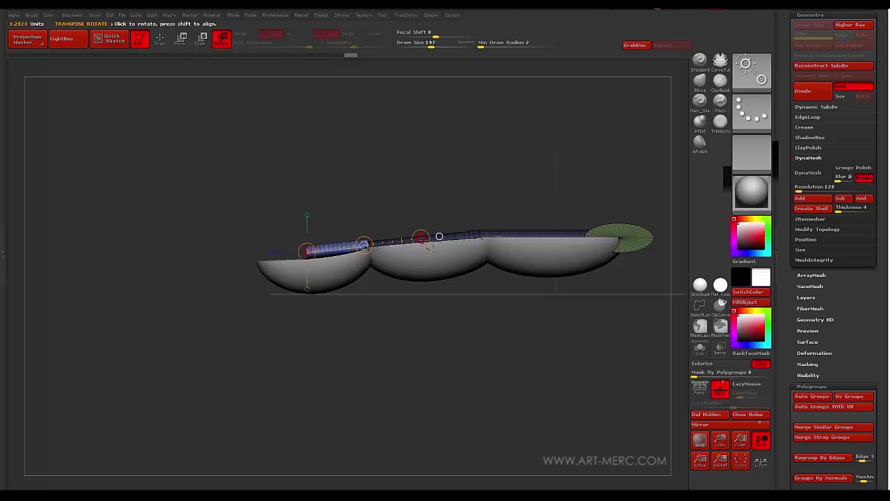
left_click_drag(421, 237, 414, 219)
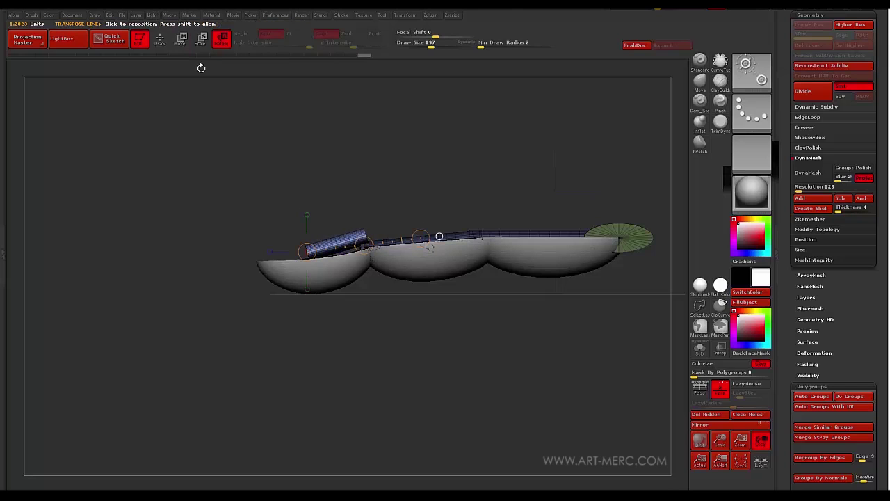
left_click_drag(363, 245, 368, 256)
left_click_drag(421, 180, 290, 204, "alt")
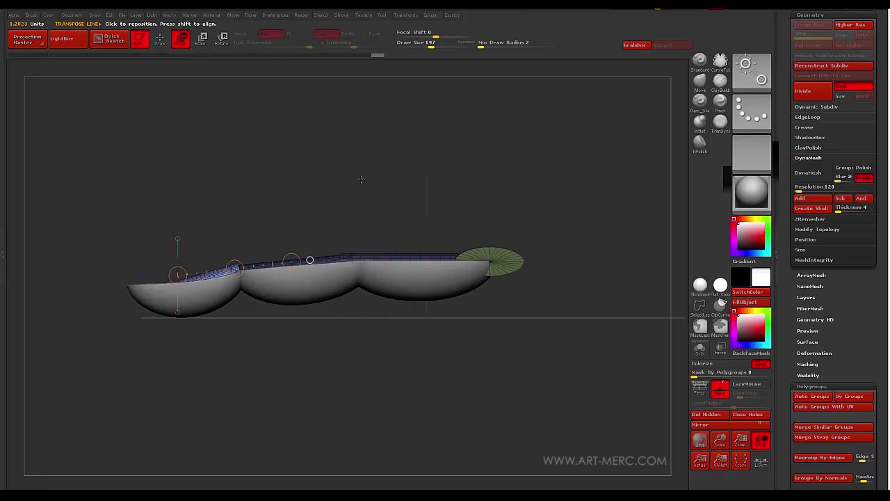
Assign separate polygroups to the cylinders with Auto Groups and mask everything except the oval base-joint cylinder.
left_click(800, 400)
left_click_drag(612, 325, 529, 389)
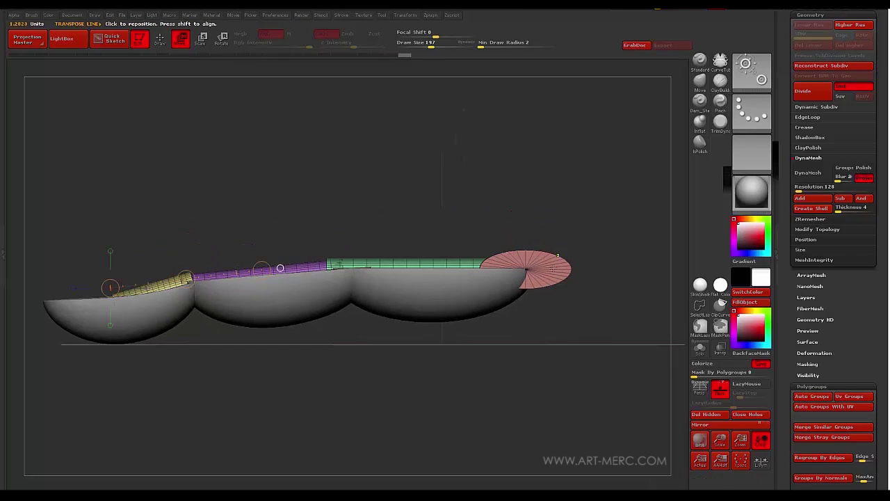
left_click(554, 270, "ctrl")
Duplicate the oval base-joint cylinder onto the middle joint and onto the fingertip joint.
left_click_drag(526, 269, 525, 202, "shift")
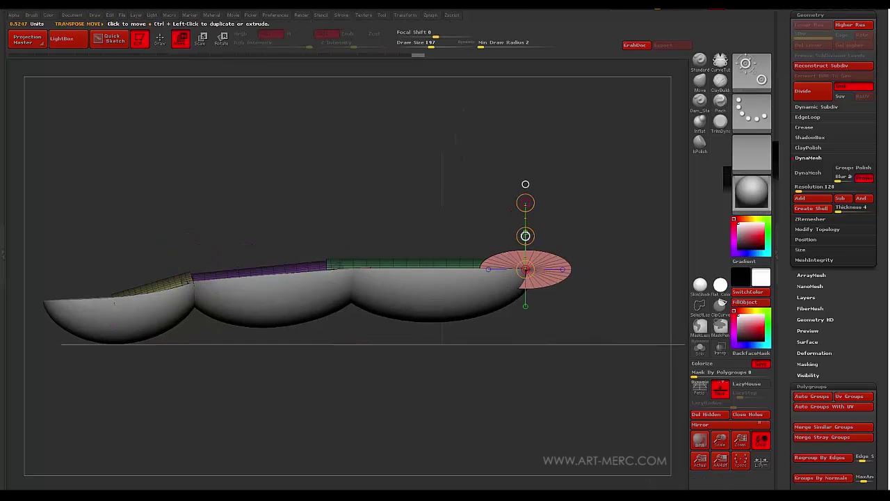
left_click_drag(550, 266, 330, 263, "shift")
left_click_drag(264, 211, 331, 208, "alt")
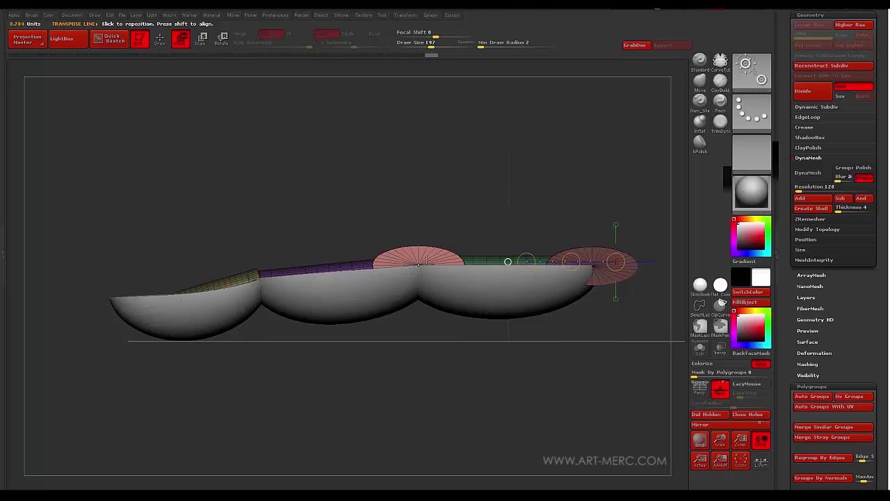
left_click_drag(572, 261, 263, 288, "ctrl")
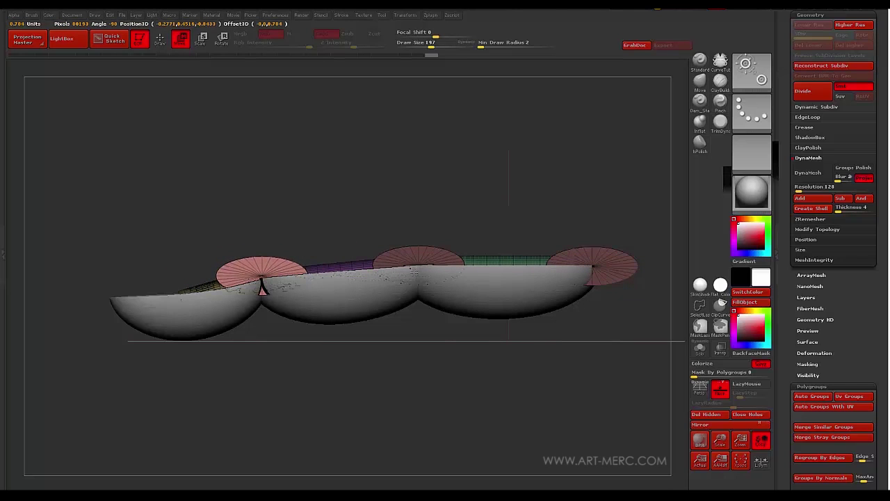
Tilt the oval cylinder at the fingertip joint to match the finger's slope and lower it slightly.
left_click_drag(238, 173, 231, 128, "alt")
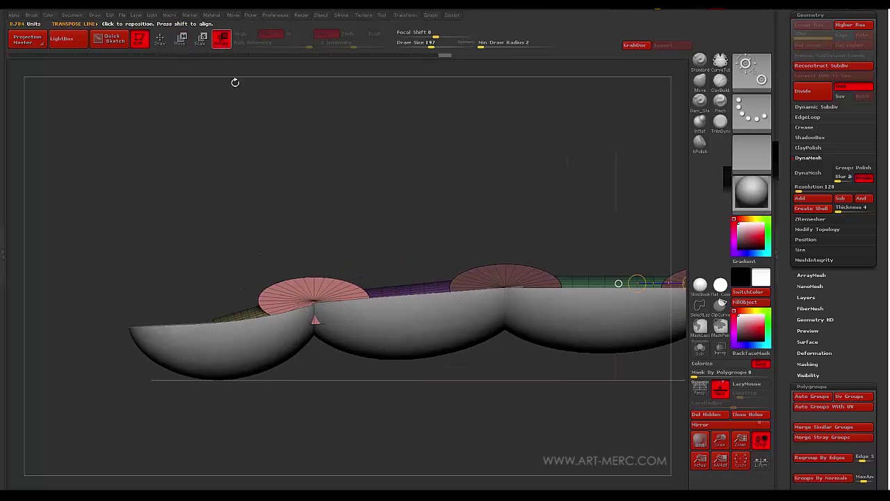
left_click_drag(314, 300, 308, 240, "shift")
left_click_drag(276, 210, 391, 385, "alt")
left_click_drag(392, 384, 261, 183, "alt")
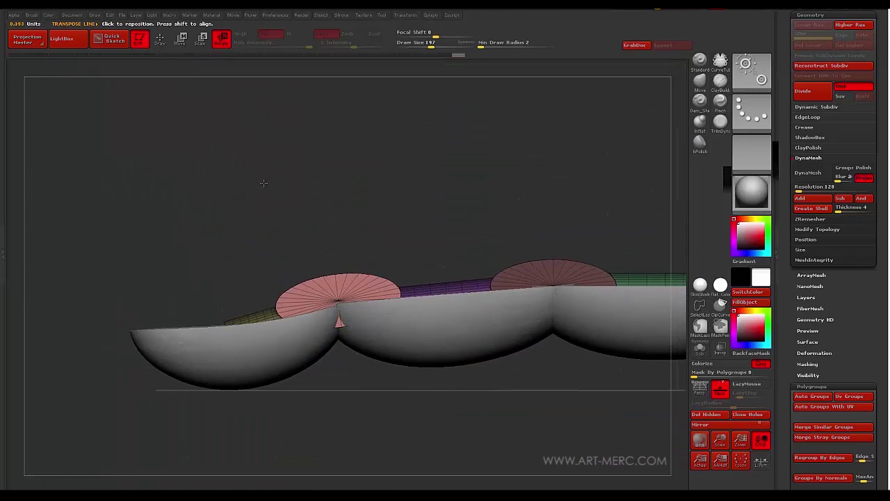
left_click(181, 39)
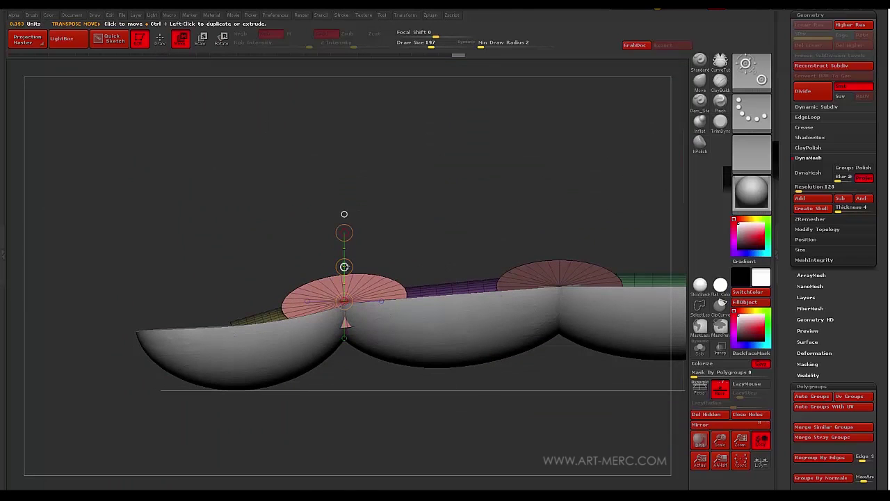
left_click_drag(344, 266, 345, 276)
Switch to the finger subtool and pull the fingertip segment slightly into the middle segment with Move Topological, smoothing its surface.
left_click_drag(282, 217, 292, 254, "alt")
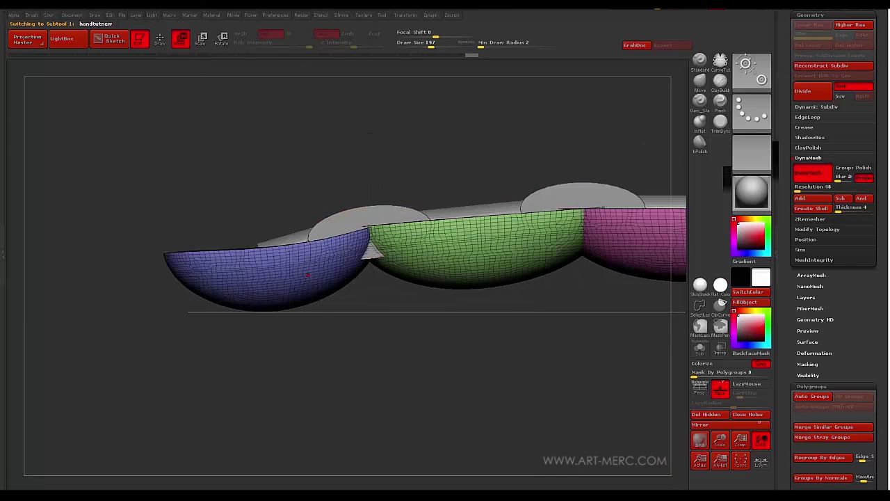
left_click_drag(406, 143, 398, 161, "alt")
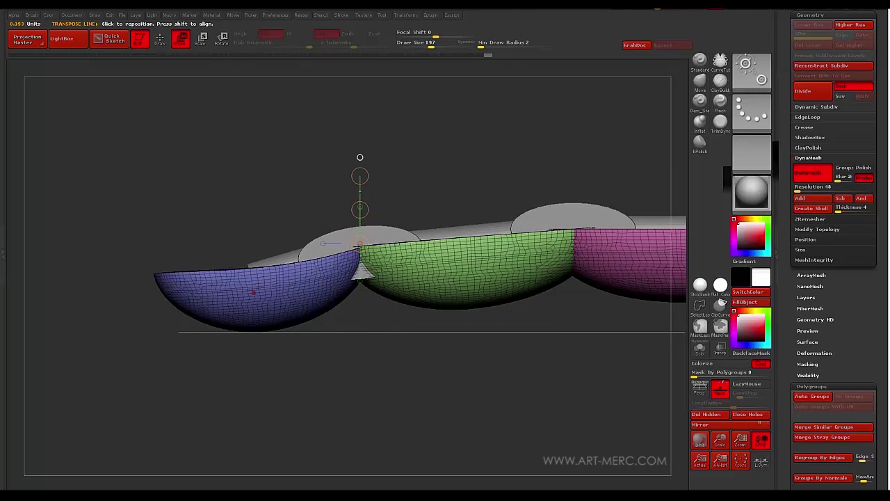
key("q")
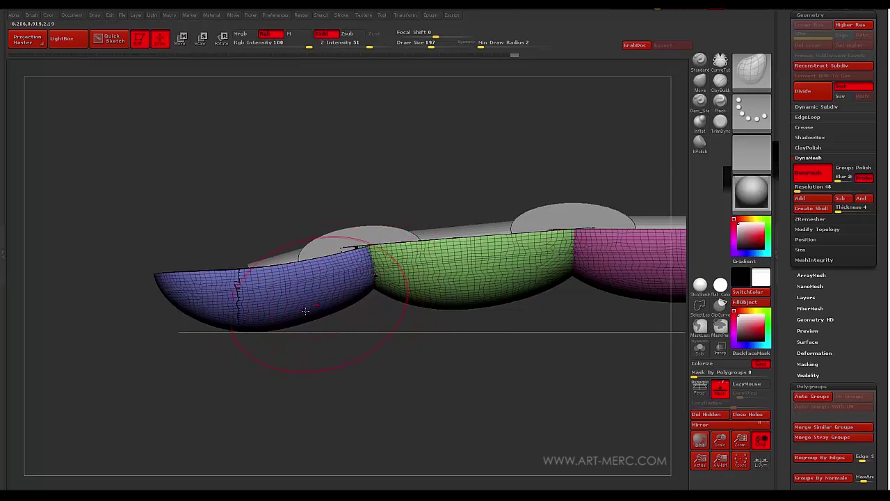
left_click_drag(306, 311, 260, 314, "shift")
left_click_drag(166, 281, 213, 304, "shift")
mouse_move(213, 214)
left_mouse_down("alt")
mouse_move(219, 178)
mouse_move(209, 169)
mouse_move(167, 204)
left_mouse_up("alt")
left_click_drag(344, 290, 347, 293, "shift")
left_click_drag(372, 337, 307, 350, "alt")
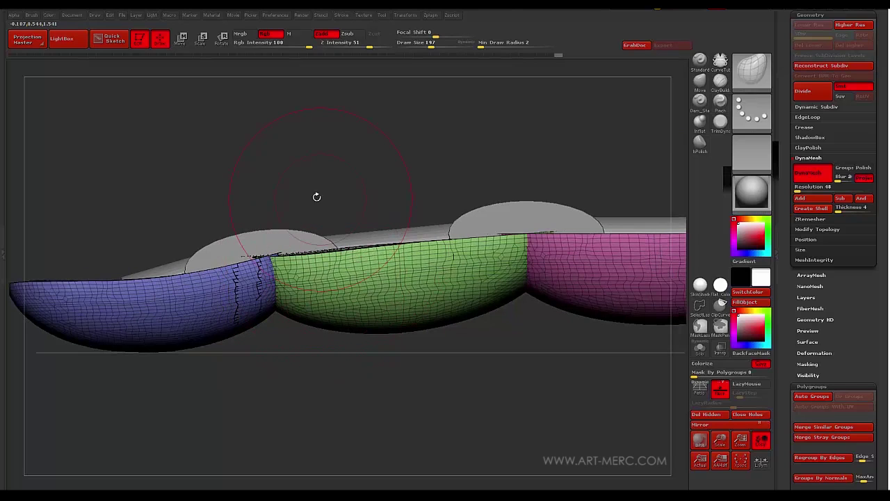
Flatten the sides of the finger's base and middle segments with the TrimDynamic brush.
left_click_drag(317, 197, 330, 313, "alt")
mouse_move(330, 313)
left_mouse_down("alt")
mouse_move(316, 292)
mouse_move(338, 355)
mouse_move(362, 318)
mouse_move(348, 295)
mouse_move(306, 290)
mouse_move(445, 303)
mouse_move(352, 311)
mouse_move(550, 303)
left_mouse_up("alt")
mouse_move(535, 347)
left_mouse_down()
mouse_move(492, 222)
mouse_move(416, 196)
mouse_move(400, 163)
mouse_move(387, 164)
mouse_move(393, 278)
mouse_move(425, 299)
left_mouse_up()
left_click_drag(468, 323, 471, 393, "alt")
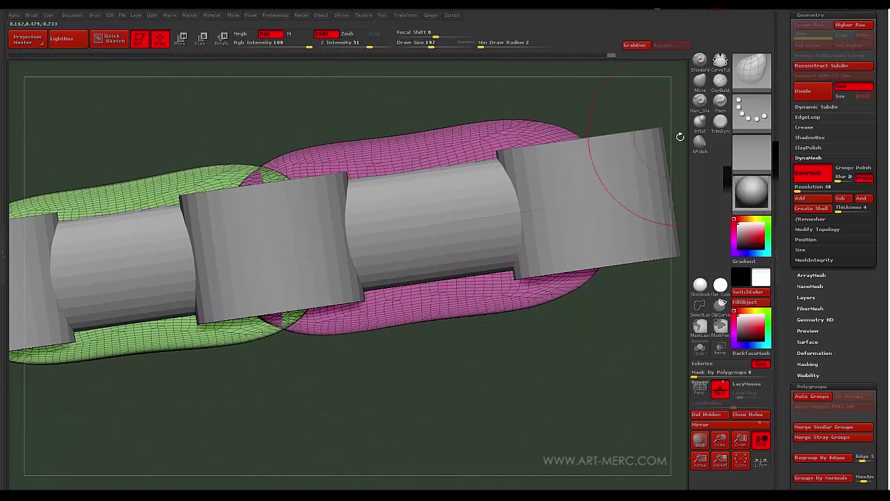
key("b")
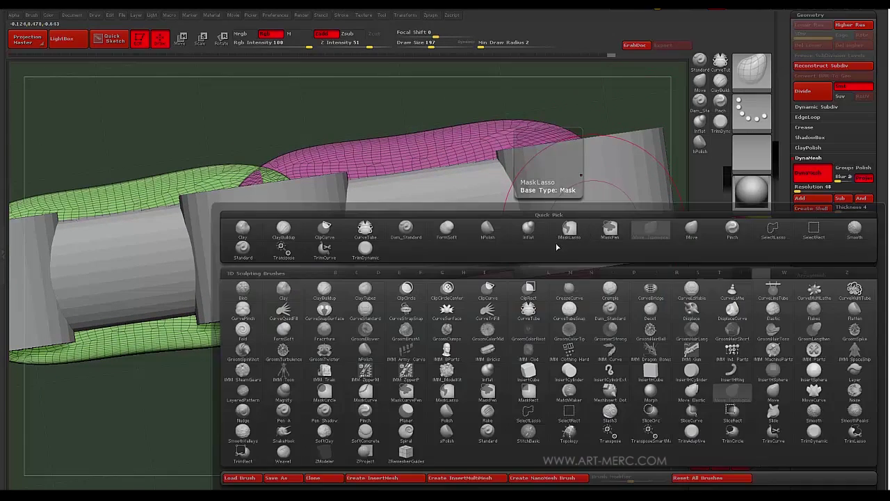
key("t")
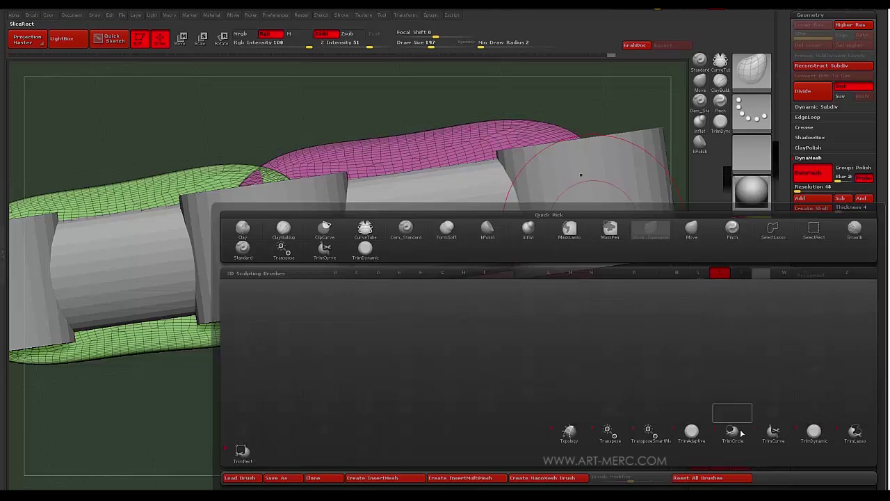
left_click(813, 431)
mouse_move(627, 396)
left_mouse_down()
mouse_move(584, 377)
mouse_move(510, 308)
mouse_move(427, 263)
mouse_move(382, 319)
mouse_move(348, 316)
mouse_move(508, 310)
mouse_move(412, 325)
left_mouse_up()
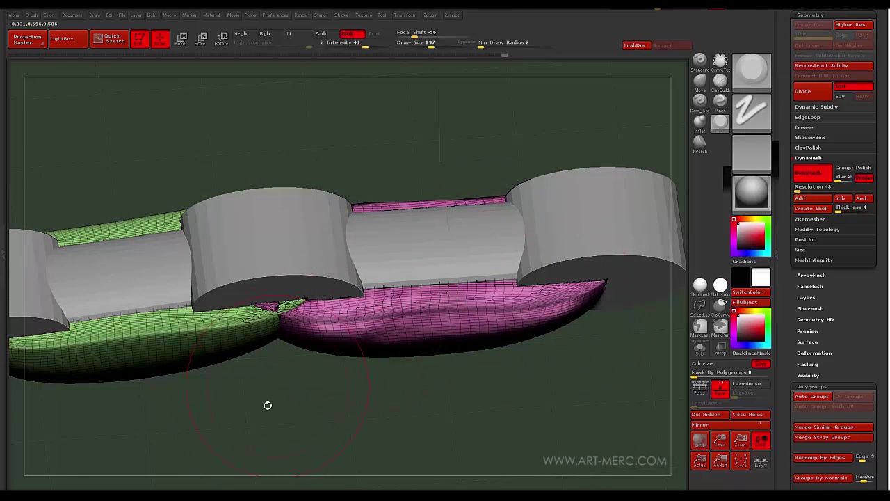
left_click_drag(267, 406, 439, 181)
mouse_move(393, 288)
left_mouse_down()
mouse_move(313, 233)
mouse_move(199, 318)
mouse_move(176, 319)
left_mouse_up()
Trim the fingertip segment's side and rim with TrimDynamic, and build up the finger's sides with ClayBuildup.
left_click_drag(129, 402, 294, 316)
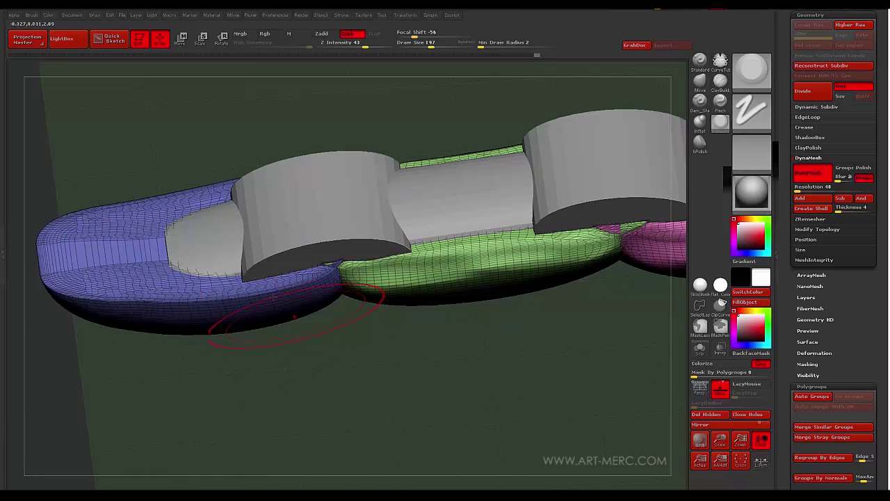
mouse_move(200, 288)
left_mouse_down()
mouse_move(41, 237)
mouse_move(40, 274)
mouse_move(83, 289)
left_mouse_up()
left_click_drag(160, 285, 273, 299)
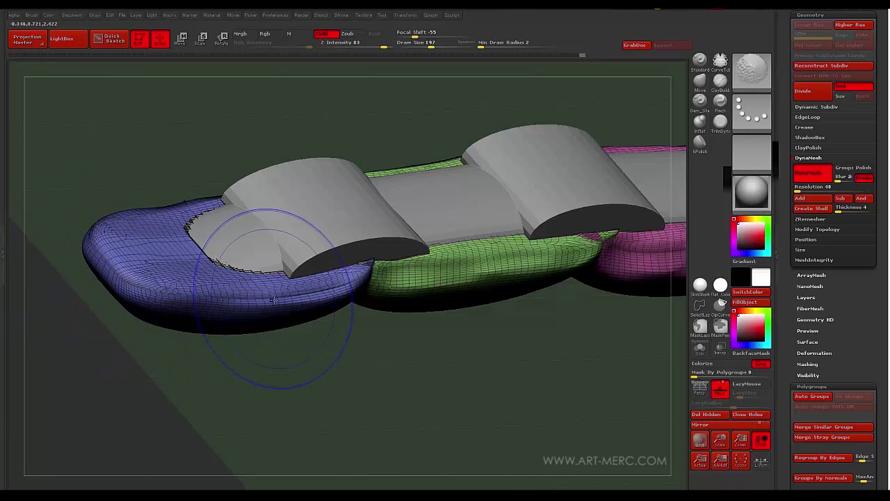
mouse_move(356, 370)
left_mouse_down()
mouse_move(340, 387)
mouse_move(346, 408)
mouse_move(333, 379)
mouse_move(335, 410)
mouse_move(339, 397)
left_mouse_up()
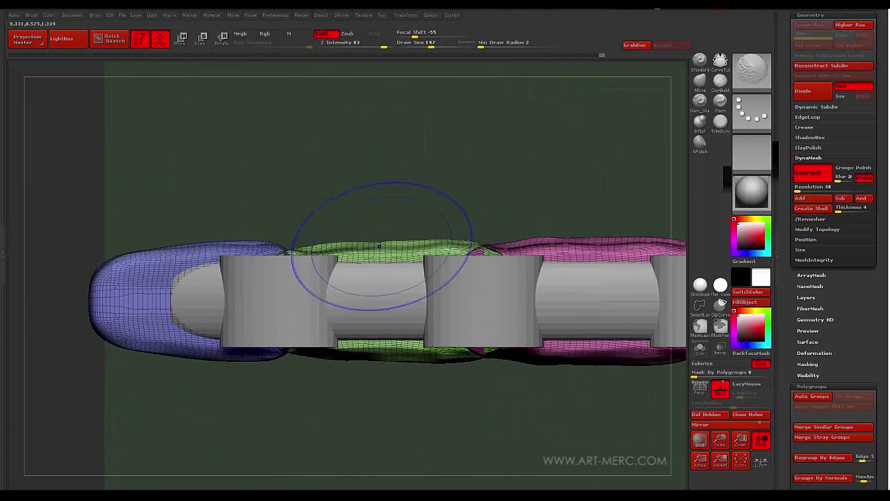
mouse_move(415, 243)
left_mouse_down()
mouse_move(362, 149)
mouse_move(304, 191)
mouse_move(309, 143)
mouse_move(318, 186)
mouse_move(300, 153)
left_mouse_up()
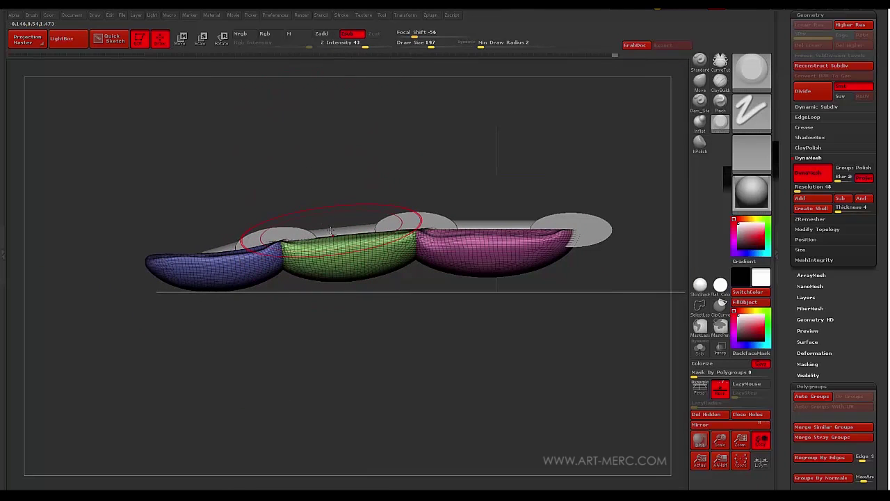
Select the cylinder subtool and give each cylinder its own polygroup with Auto Groups.
left_click(411, 217, "alt")
left_click_drag(395, 199, 337, 189)
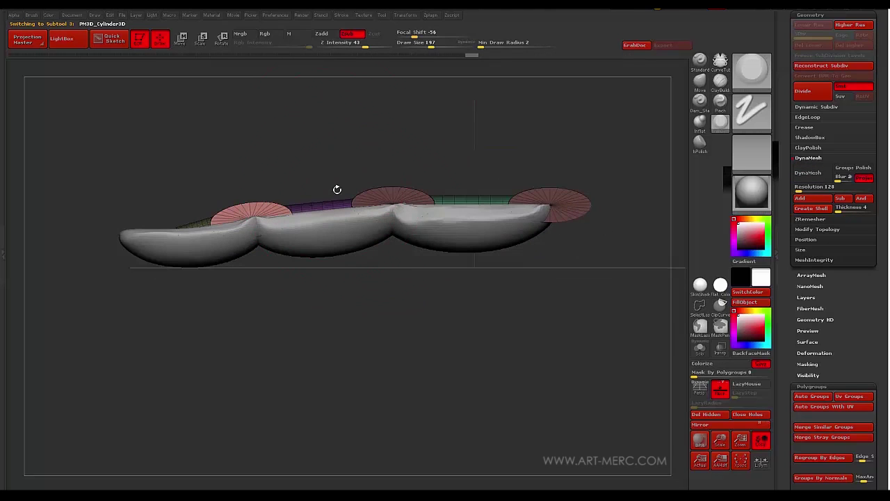
left_click(801, 398)
left_click_drag(575, 320, 464, 294)
Save the tool as handtutnew, overwriting the existing file.
left_click_drag(788, 70, 783, 206)
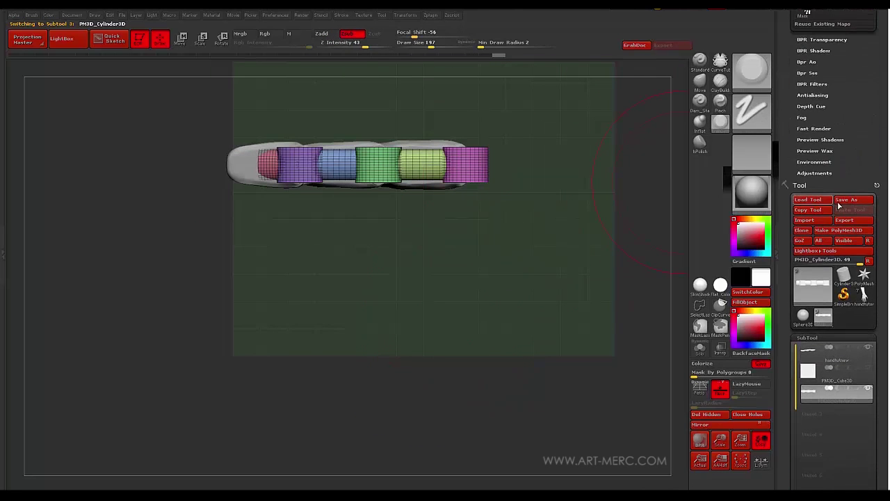
left_click(836, 201)
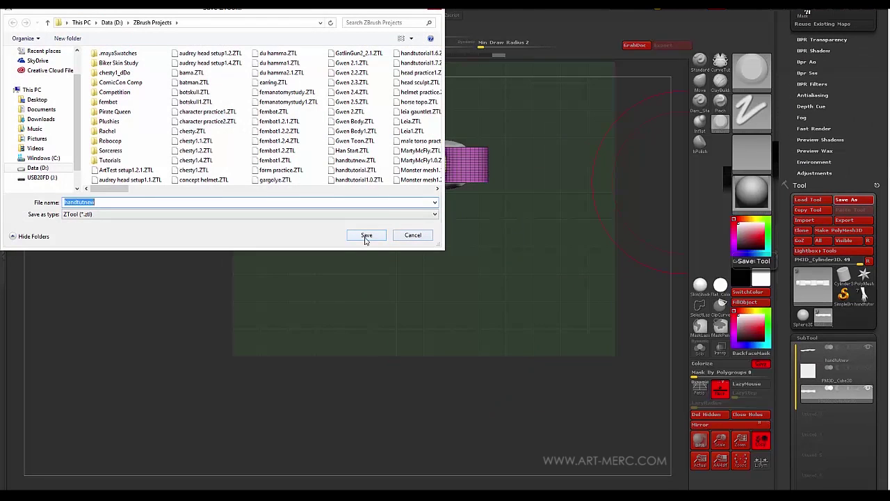
left_click(367, 236)
left_click(472, 250)
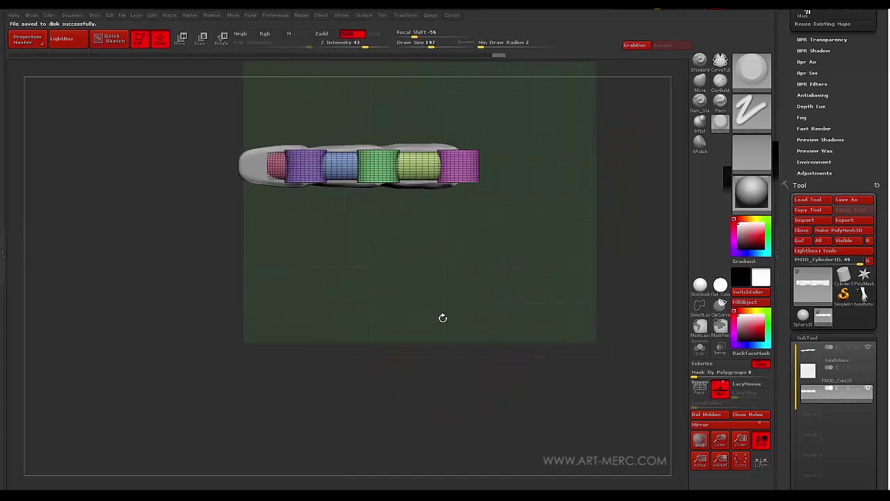
Move the cylinder subtool directly below the finger subtool and merge the two with MergeDown.
left_click_drag(442, 318, 441, 296)
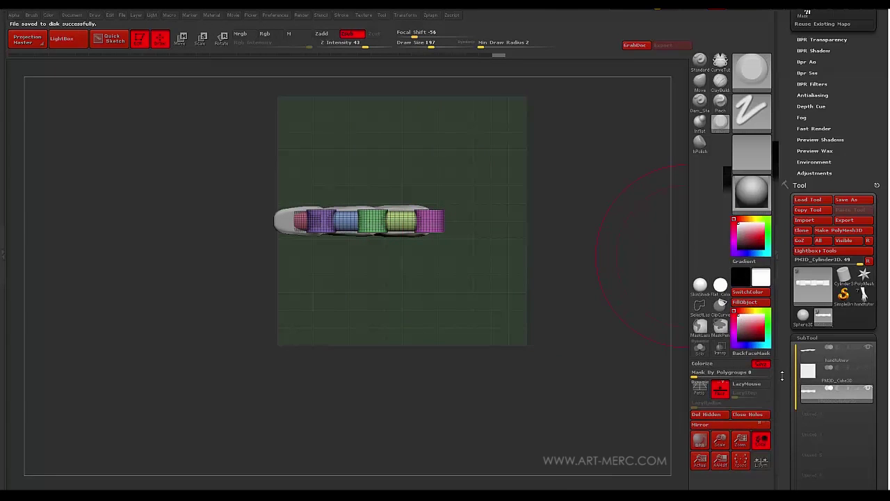
scroll(782, 376, "down", 5)
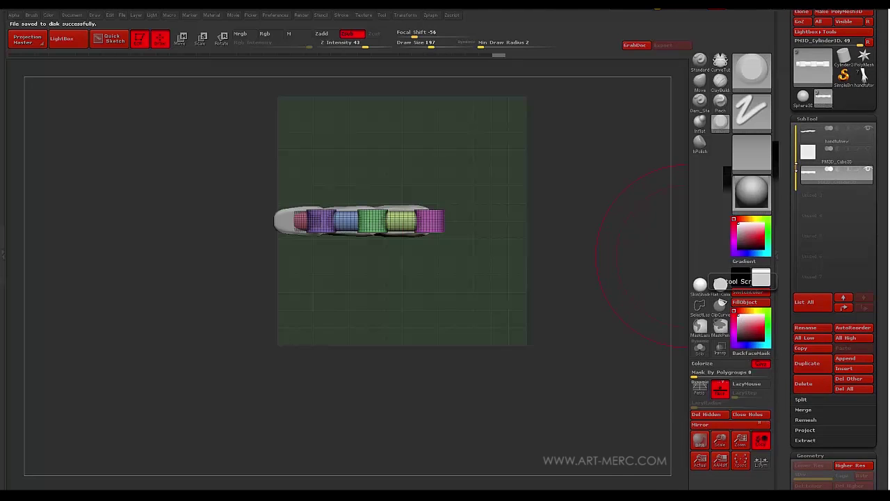
mouse_move(809, 130)
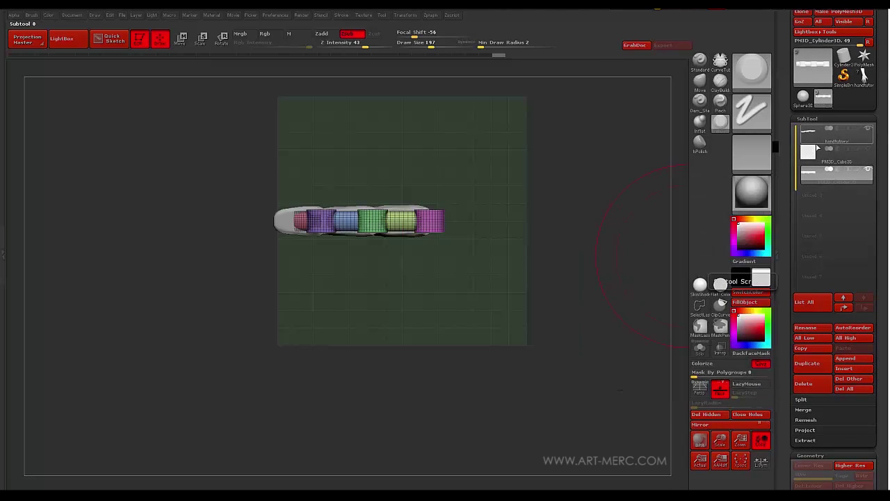
left_click(844, 309)
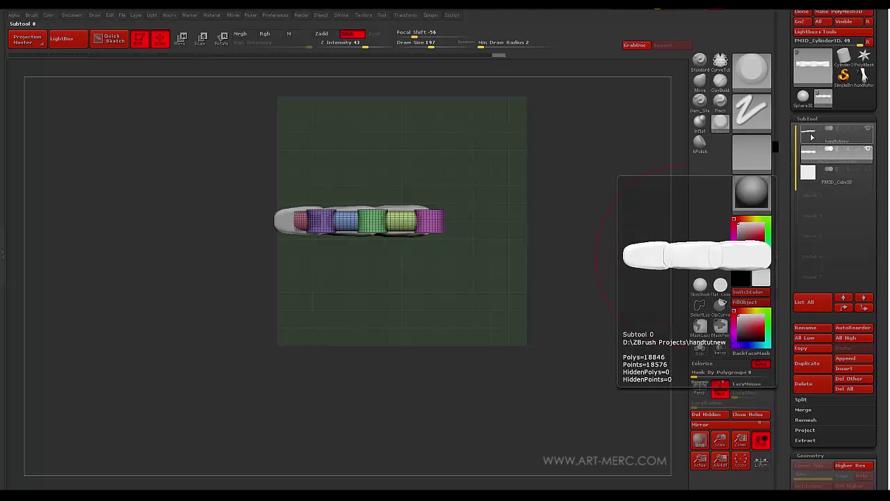
left_click(812, 137)
left_click_drag(786, 261, 784, 335)
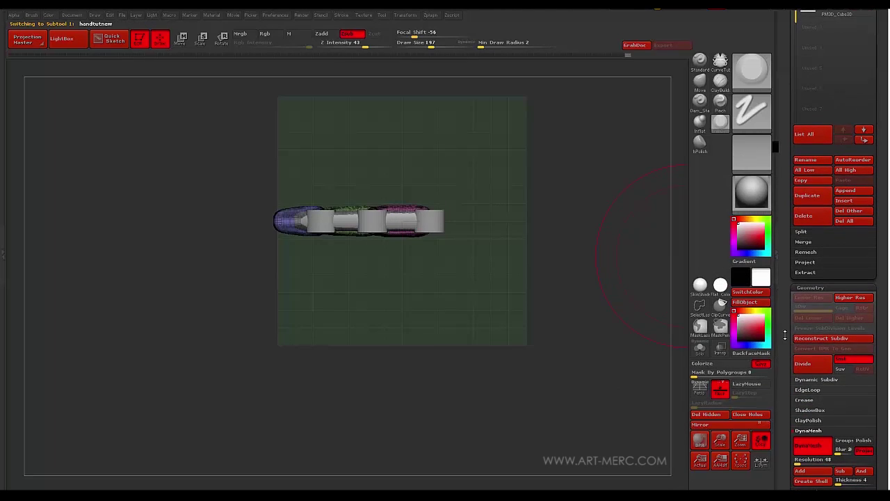
left_click(804, 242)
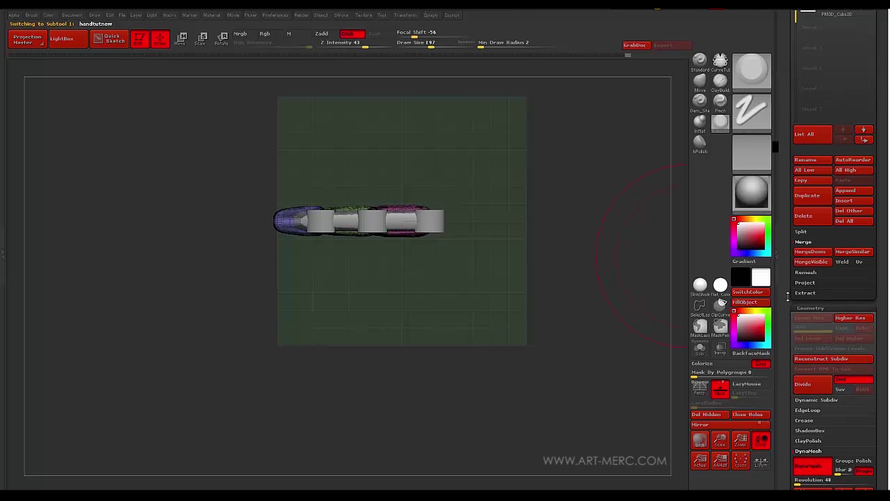
left_click(809, 252)
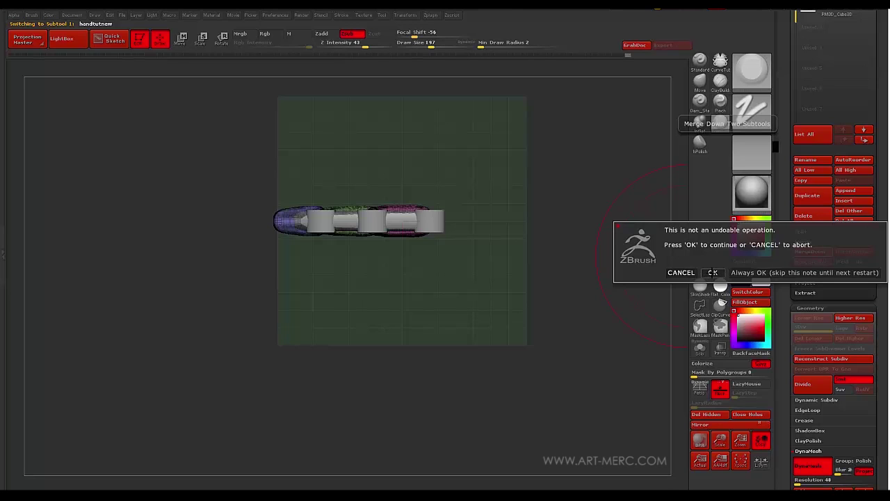
left_click(713, 273)
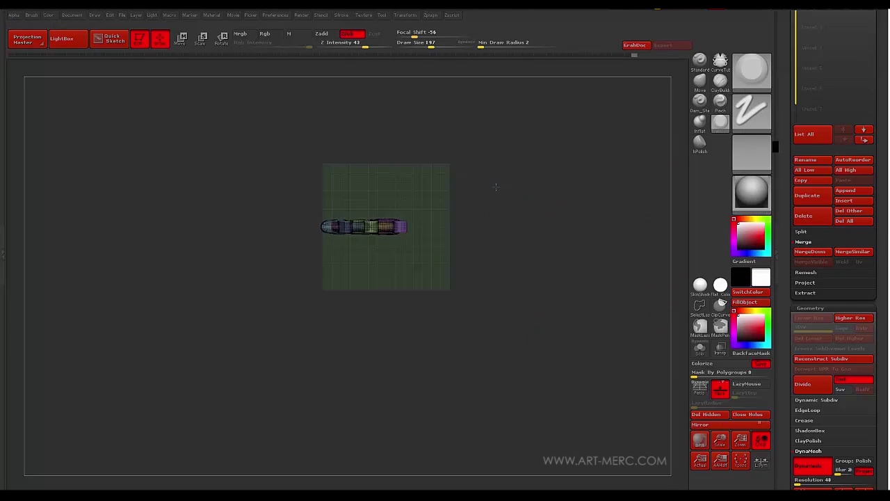
Pull in the end corners of the middle joint cylinder with Move Topological so it narrows towards the tendons.
left_click_drag(505, 350, 526, 191)
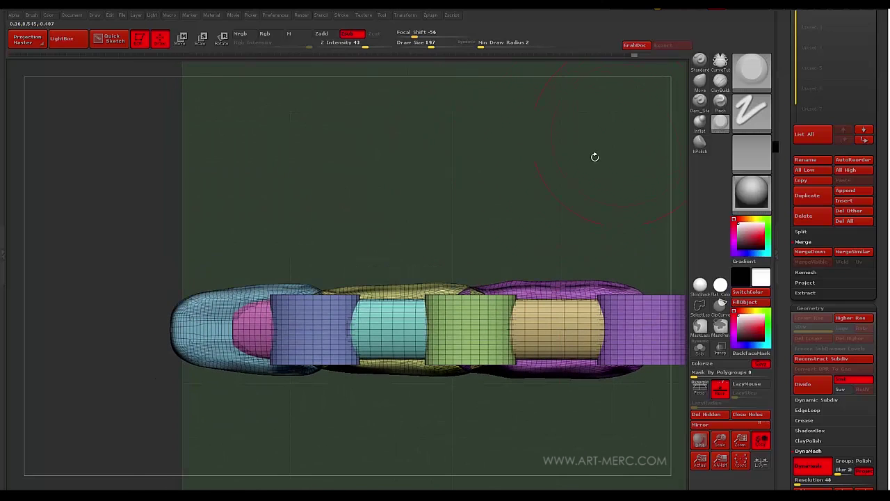
key("b")
key("m")
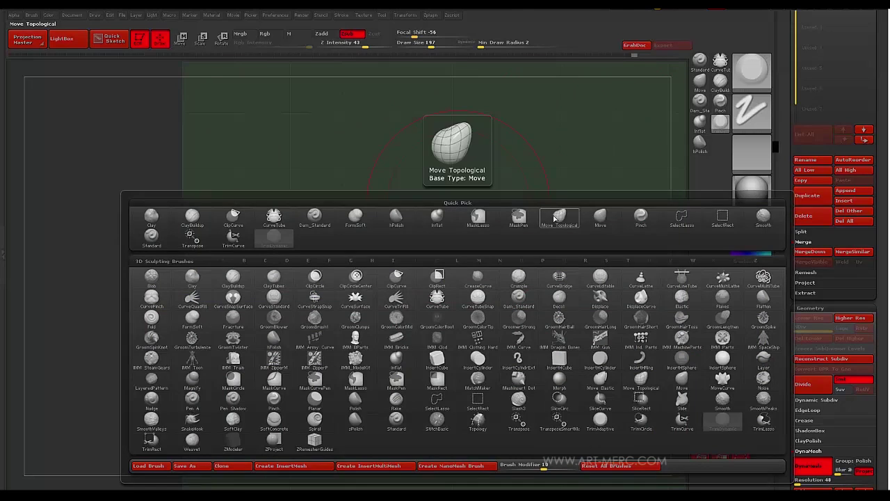
key("t")
mouse_move(463, 225)
left_mouse_down("alt")
mouse_move(422, 118)
mouse_move(392, 147)
mouse_move(407, 153)
left_mouse_up("alt")
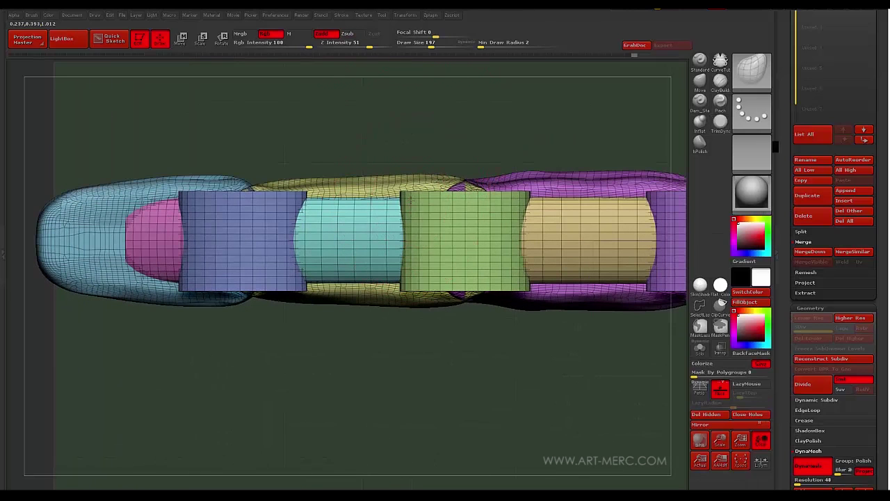
left_click_drag(520, 201, 521, 208)
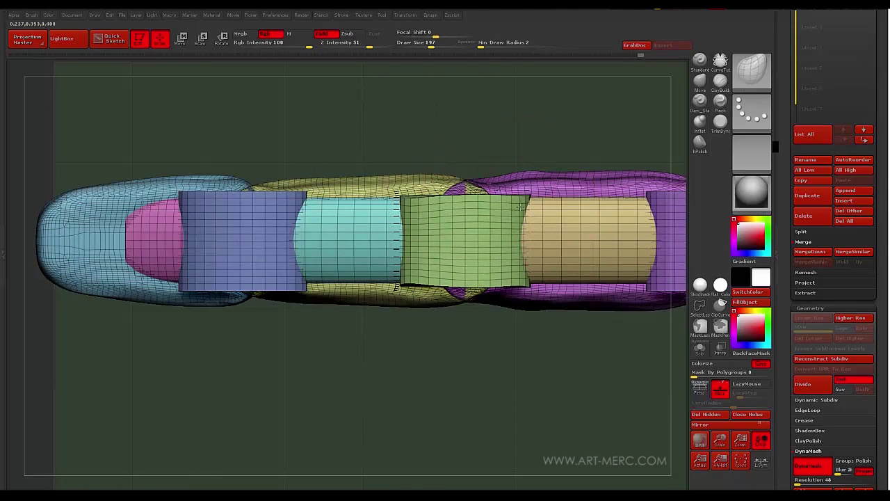
Pull in the edges of the fingertip-joint and base-joint cylinders with Move Topological.
mouse_move(297, 163)
left_mouse_down("alt")
mouse_move(404, 171)
mouse_move(414, 203)
left_mouse_up("alt")
left_click_drag(303, 202, 293, 222)
left_click_drag(316, 169, 353, 224)
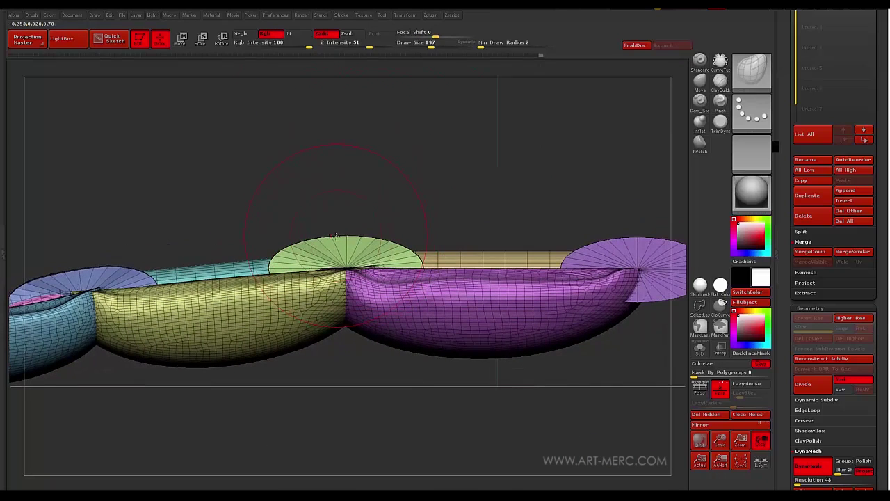
left_click_drag(293, 257, 479, 265)
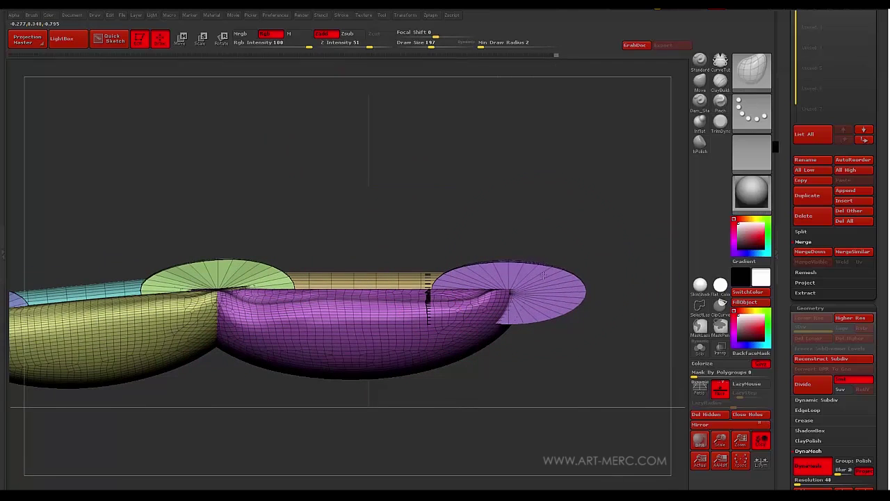
left_click_drag(498, 224, 432, 302, "alt")
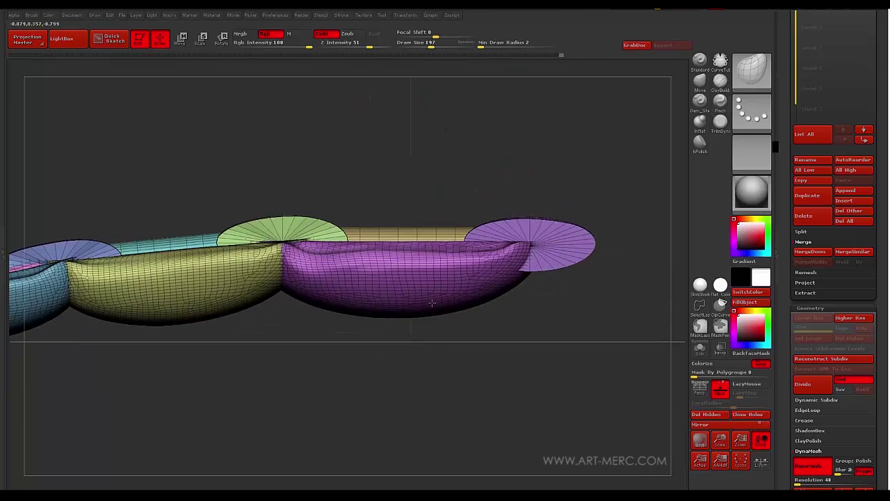
Select the cube subtool for the palm and convert it to a DynaMesh at resolution 48.
left_click_drag(471, 377, 479, 218, "alt")
scroll(835, 208, "up", 5)
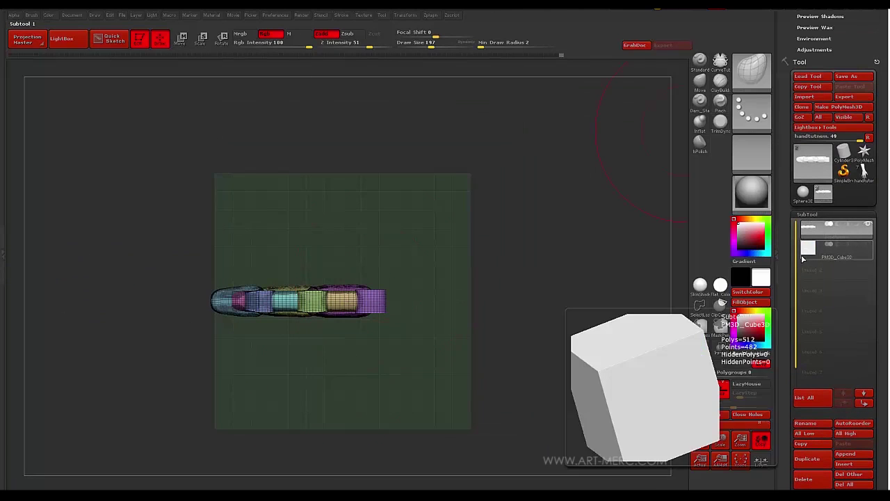
left_click(835, 249)
left_click_drag(651, 119, 307, 196)
key("w")
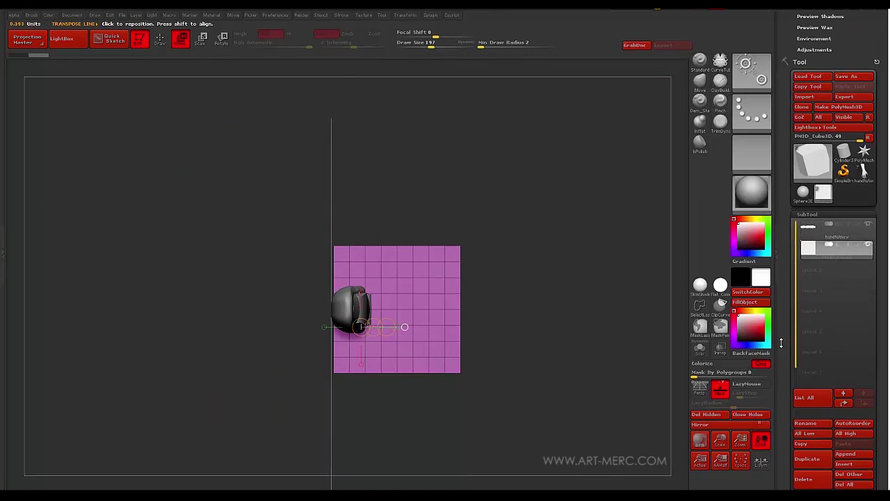
scroll(798, 258, "down", 10)
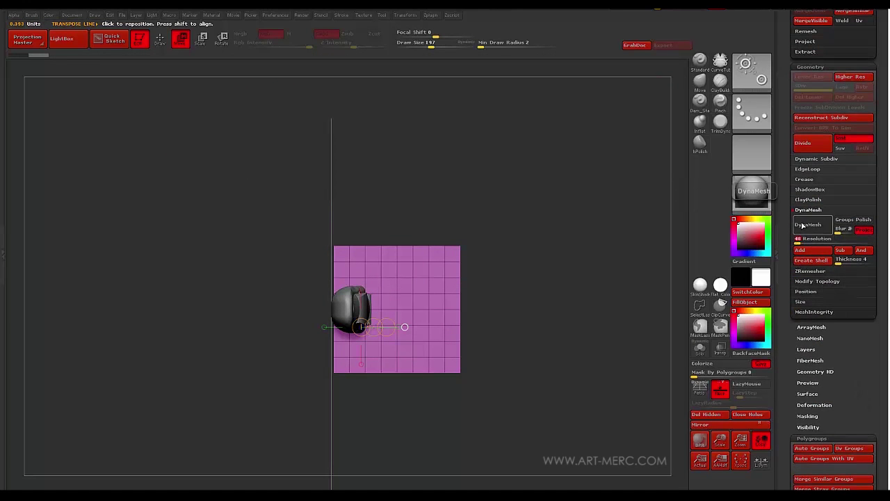
left_click(807, 224)
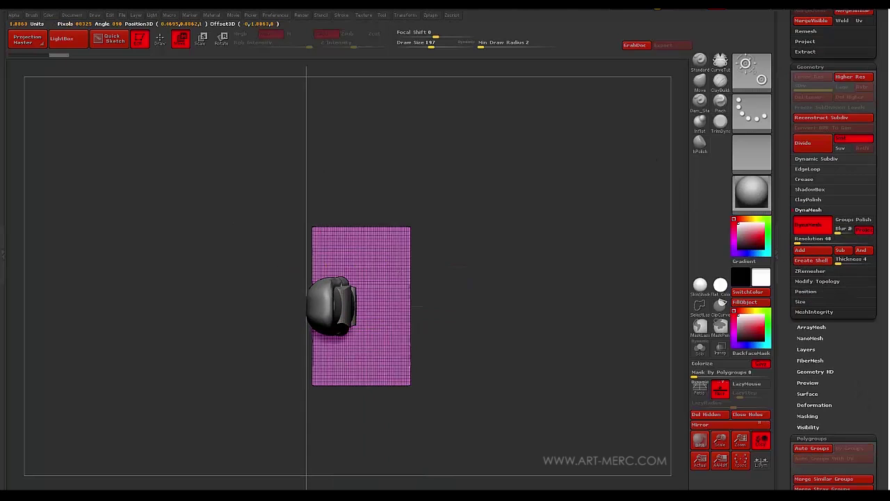
Scale up the palm block so it is several fingers wide.
right_click_drag(349, 273, 372, 268, "shift")
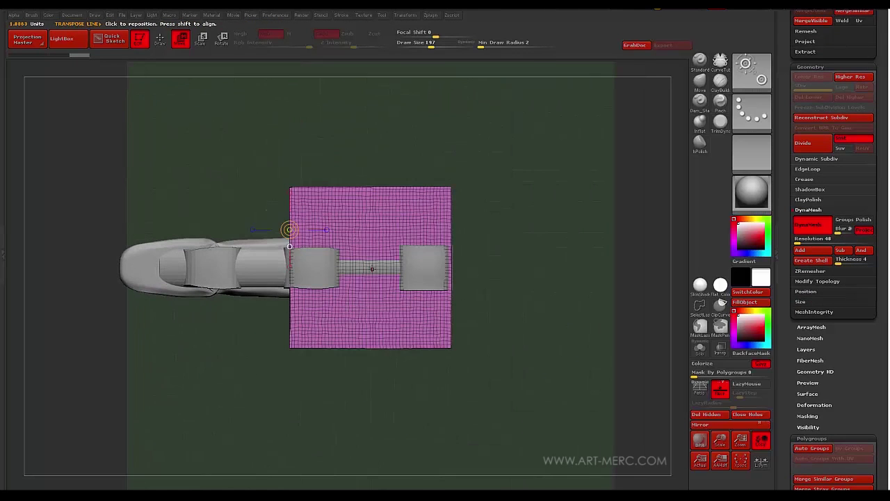
left_click_drag(259, 266, 82, 295)
right_click_drag(197, 254, 160, 223, "ctrl")
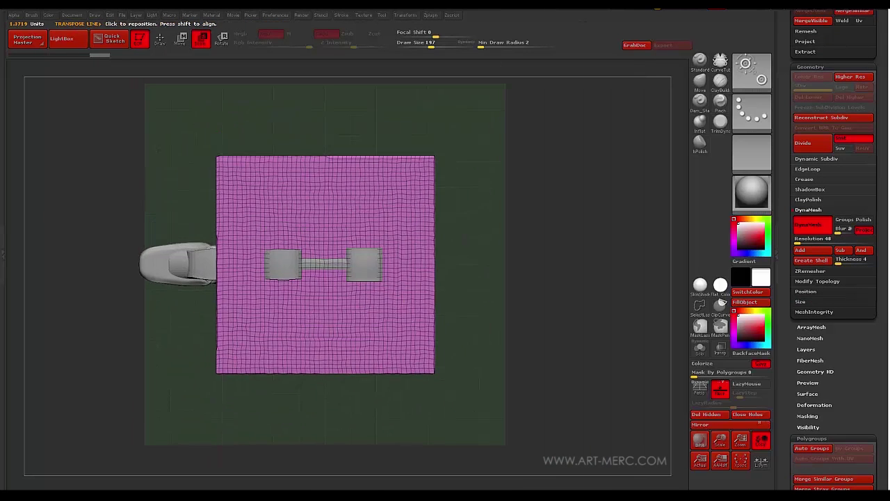
Move the palm block behind the finger's base and flatten it to about the finger's thickness.
key("w")
left_click_drag(284, 264, 430, 264, "shift")
right_click_drag(430, 264, 273, 278, "ctrl")
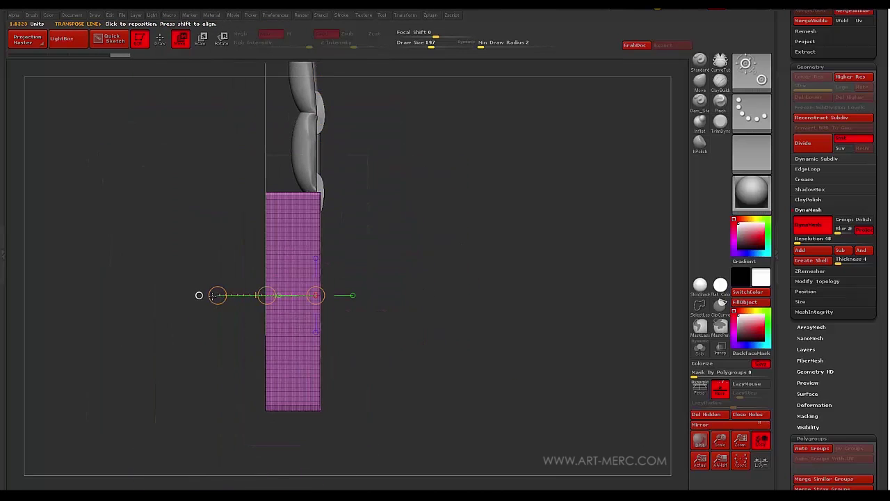
left_click_drag(214, 297, 257, 299)
right_click_drag(256, 299, 274, 316, "ctrl")
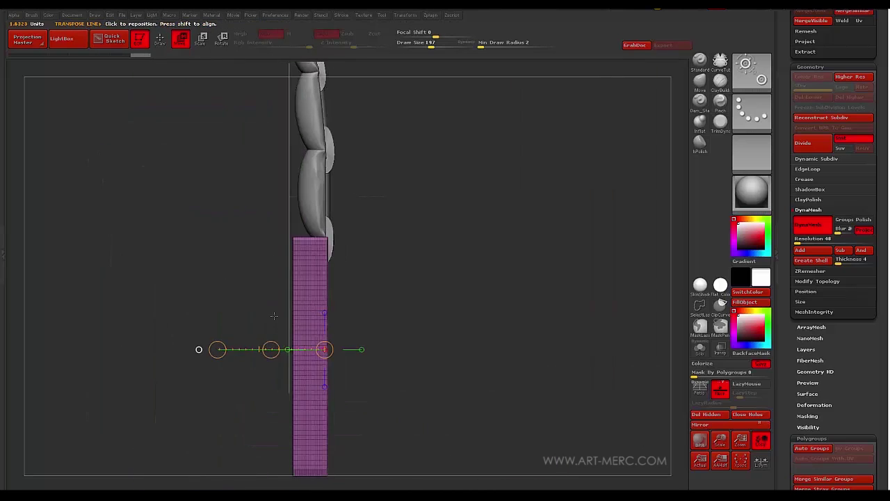
Copy the palm block out to the thumb side and scale the copy down.
right_click_drag(274, 349, 338, 193, "shift")
left_click_drag(293, 314, 252, 321)
key("e")
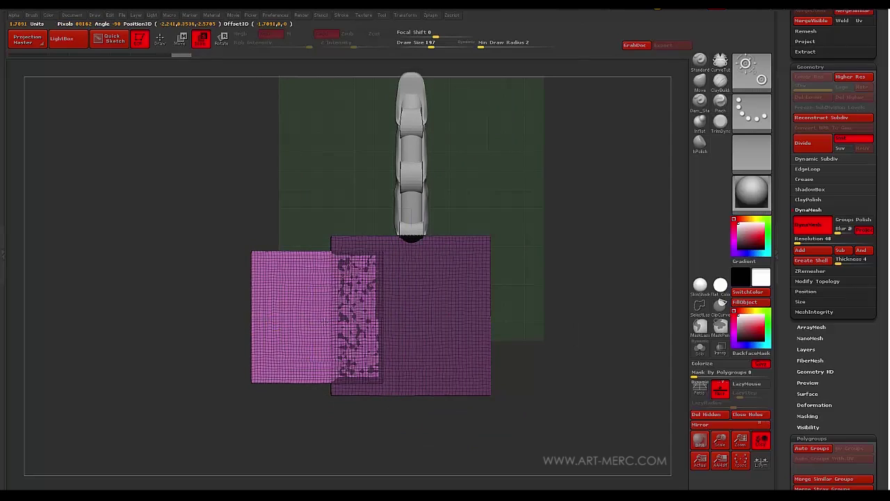
Rotate the smaller block about 45 degrees into a diamond and move it so it overlaps the palm's thumb-side edge.
key("r")
right_click_drag(243, 317, 287, 290, "alt")
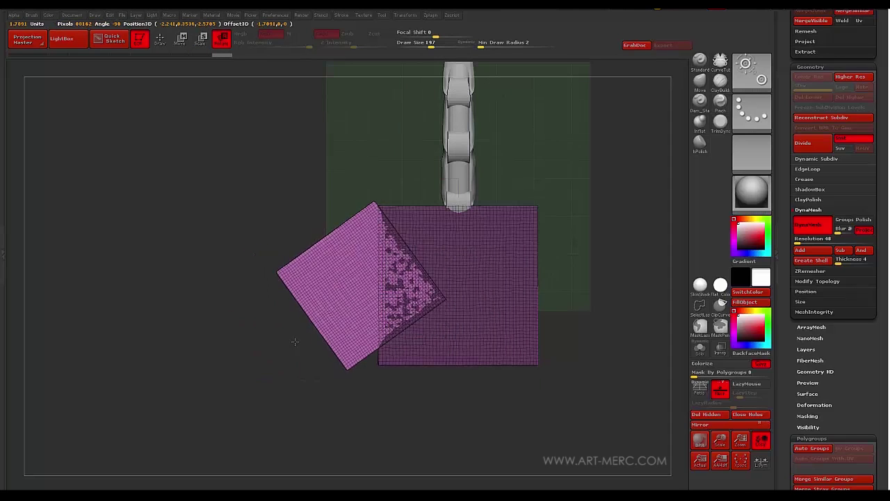
right_click_drag(235, 333, 231, 356, "ctrl")
left_click(181, 39)
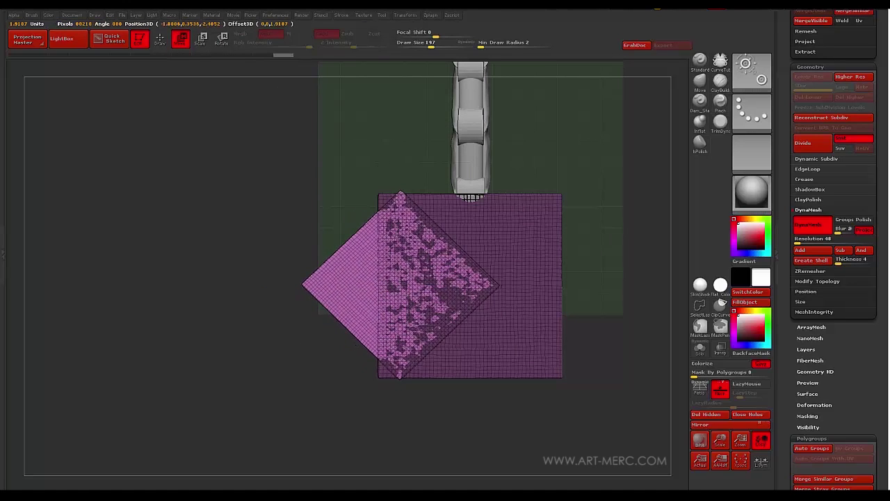
right_click_drag(216, 230, 288, 306)
Tilt the diamond block so its outer corner drops below the palm, keeping its inner half embedded in the palm.
left_click_drag(415, 320, 276, 320, "shift")
left_click_drag(361, 320, 356, 320)
mouse_move(281, 285)
right_mouse_down()
mouse_move(317, 162)
mouse_move(285, 104)
right_mouse_up()
right_click_drag(285, 104, 284, 181, "ctrl")
mouse_move(444, 293)
left_mouse_down("shift")
mouse_move(249, 295)
mouse_move(234, 334)
left_mouse_up("shift")
key("ctrl+z")
right_click_drag(337, 410, 283, 365, "ctrl")
left_click_drag(151, 264, 188, 312)
right_click_drag(182, 230, 278, 143)
right_click_drag(278, 143, 238, 179, "ctrl")
right_click_drag(238, 180, 261, 300)
right_click_drag(261, 299, 251, 198, "ctrl")
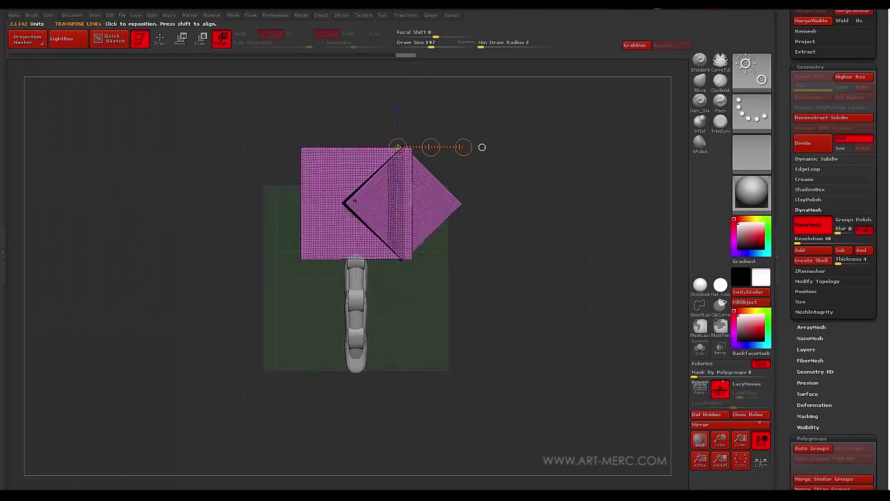
Try slicing along the palm's back to separate the part of the tilted block that rises above it.
right_click_drag(463, 277, 471, 199, "shift")
key("f")
key("q")
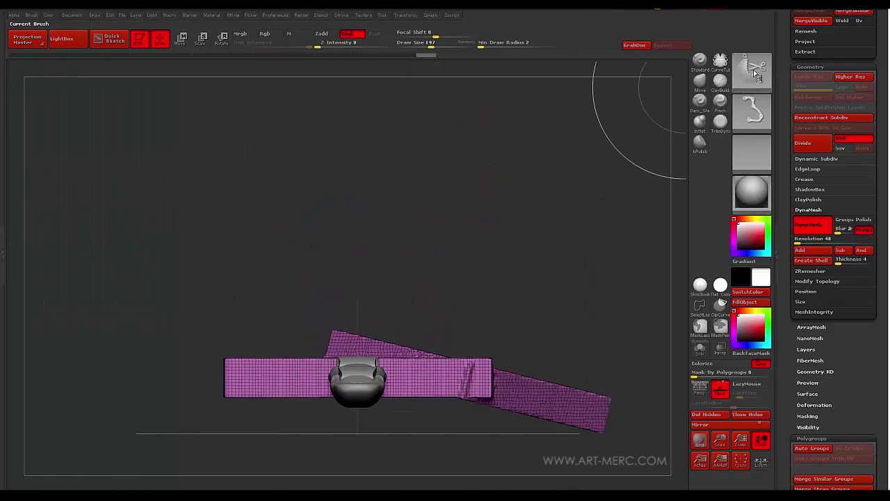
left_click_drag(148, 359, 222, 362, "ctrl+shift")
left_click_drag(500, 362, 501, 361, "ctrl+shift")
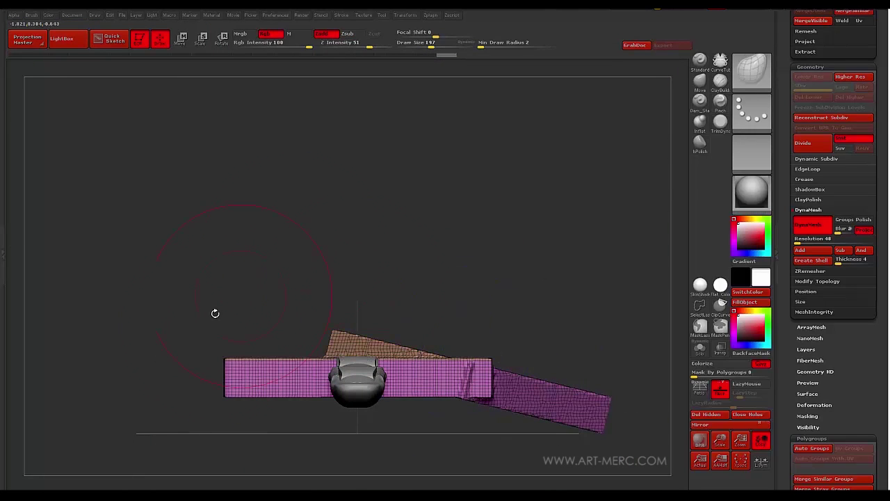
key("ctrl+z")
left_click_drag(169, 365, 520, 364, "ctrl+shift")
key("ctrl+z")
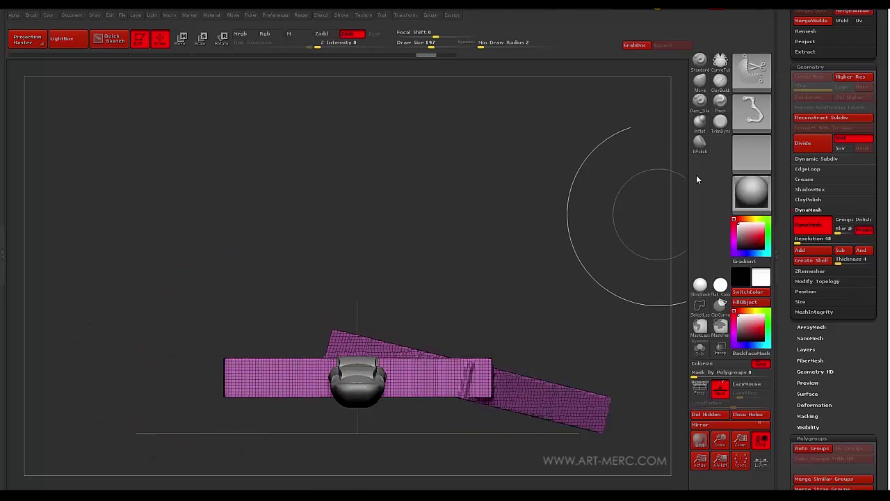
Trim off the part of the tilted block that rises above the back of the palm.
left_click(752, 72, "ctrl+shift")
left_click(494, 121, "ctrl+shift")
left_click_drag(128, 364, 543, 351, "ctrl+shift")
Fuse the two palm blocks with DynaMesh into a single polygroup and nudge the palm towards the thumb side.
right_click_drag(278, 201, 238, 199)
left_click_drag(238, 199, 217, 234, "ctrl")
right_click_drag(217, 233, 248, 306)
key("ctrl+w")
key("w")
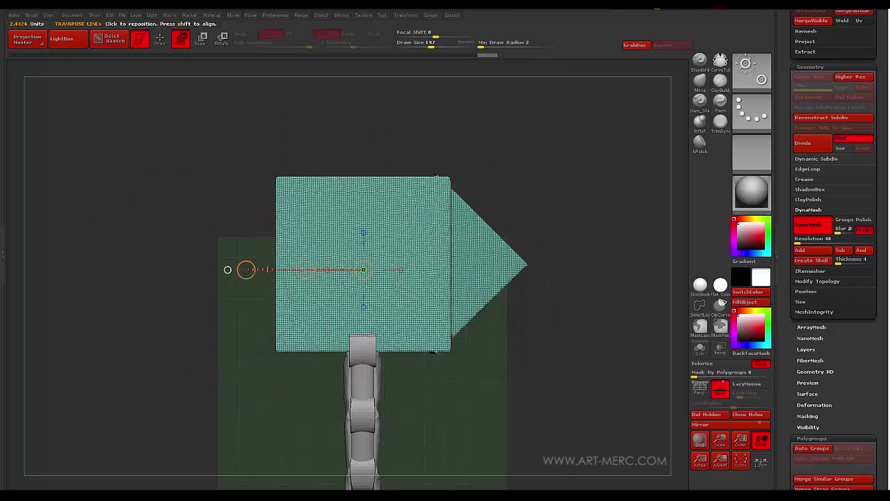
left_click_drag(246, 270, 258, 270)
Trim the palm's knuckle end diagonally in side view so it slopes down from the back of the hand.
mouse_move(258, 270)
right_mouse_down()
mouse_move(227, 225)
mouse_move(215, 300)
mouse_move(223, 351)
right_mouse_up()
right_click_drag(223, 351, 224, 256, "alt")
key("q")
left_click_drag(276, 432, 355, 313, "ctrl+shift")
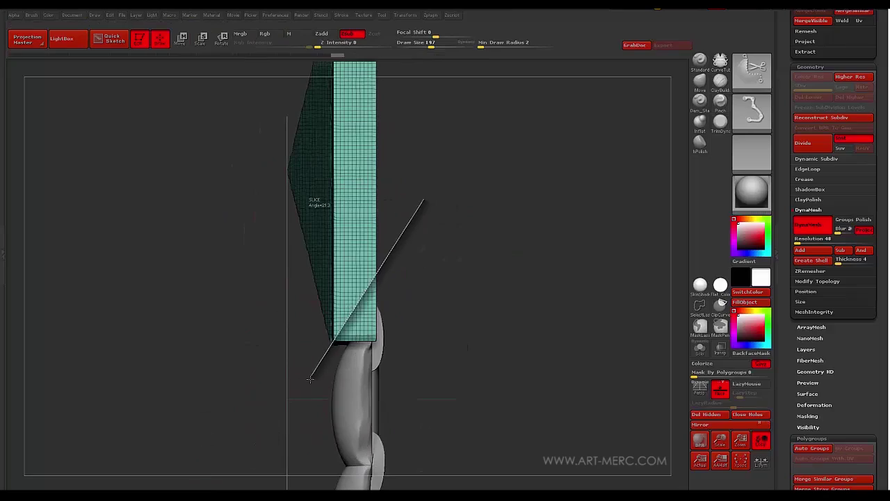
left_click_drag(309, 388, 307, 390, "ctrl+shift")
right_click_drag(255, 328, 173, 299, "shift")
right_click_drag(174, 299, 202, 240, "ctrl")
right_click_drag(384, 223, 286, 304, "ctrl")
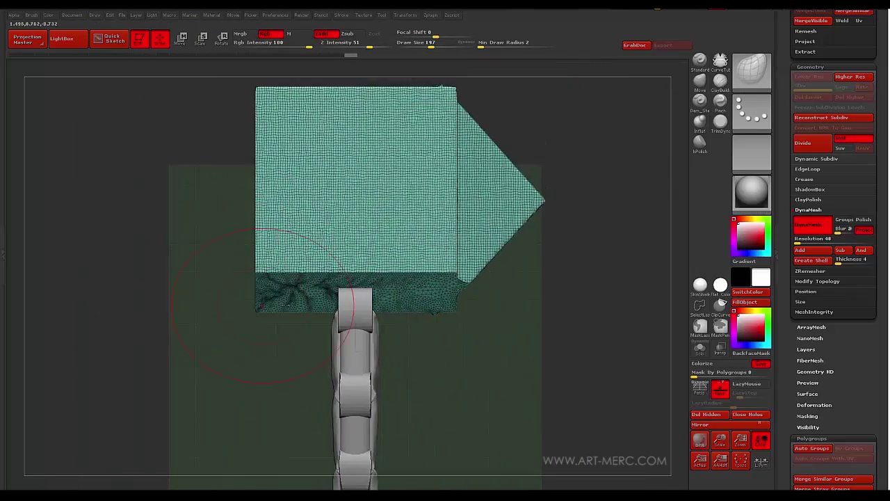
Pull the palm's knuckle edge into a shallow arc with the Move brush at draw size 251.
mouse_move(383, 281)
left_mouse_down()
mouse_move(368, 299)
mouse_move(386, 299)
left_mouse_up()
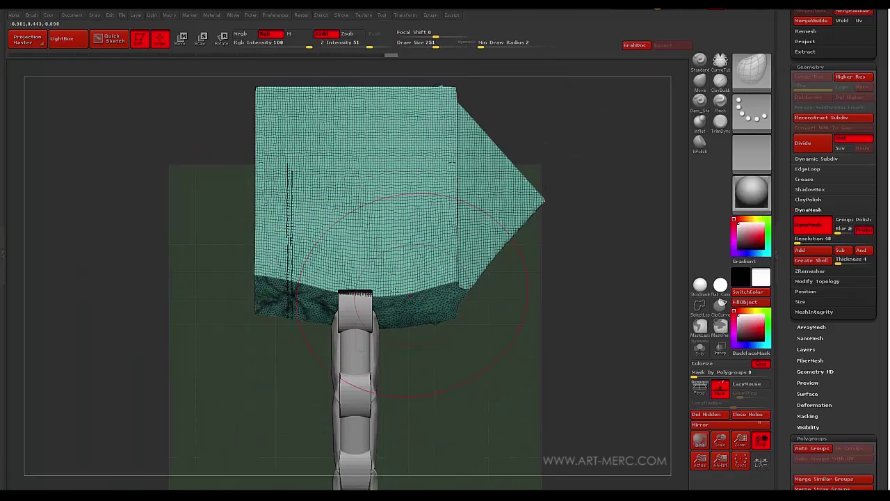
left_click_drag(299, 286, 280, 296)
mouse_move(230, 327)
right_mouse_down("ctrl")
mouse_move(205, 283)
mouse_move(207, 243)
mouse_move(224, 328)
right_mouse_up("ctrl")
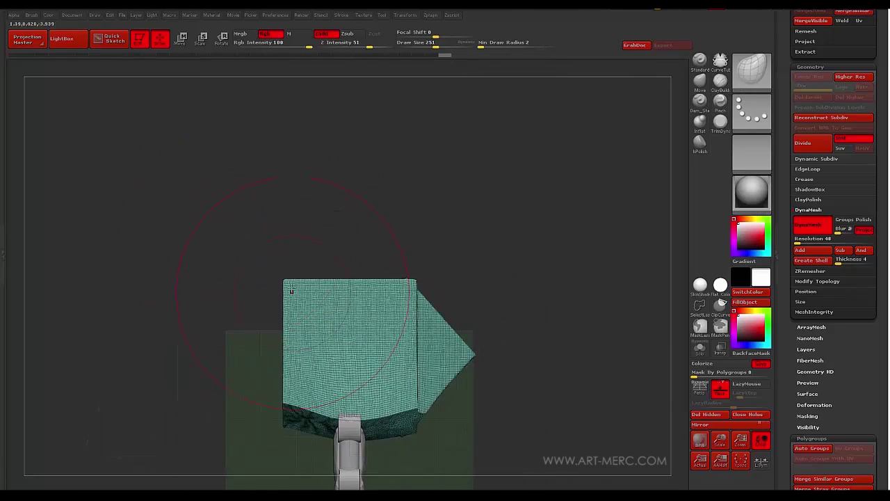
Pull in the palm's corners with the Move brush so its little-finger side curves gently and narrows towards the wrist.
left_click_drag(291, 292, 306, 294)
left_click_drag(281, 416, 297, 415)
left_click_drag(291, 296, 296, 297)
right_click_drag(486, 276, 397, 213, "alt")
mouse_move(397, 212)
right_mouse_down("ctrl")
mouse_move(397, 236)
mouse_move(380, 258)
right_mouse_up("ctrl")
left_click_drag(380, 285, 374, 291)
left_click_drag(377, 362, 366, 364)
mouse_move(420, 389)
right_mouse_down("alt")
mouse_move(404, 313)
mouse_move(367, 298)
mouse_move(336, 195)
right_mouse_up("alt")
Mask the main palm block and pull the unmasked thumb-side wedge in closer to it.
left_click_drag(152, 165, 311, 369, "ctrl")
mouse_move(347, 348)
right_mouse_down("ctrl")
mouse_move(341, 293)
mouse_move(334, 362)
right_mouse_up("ctrl")
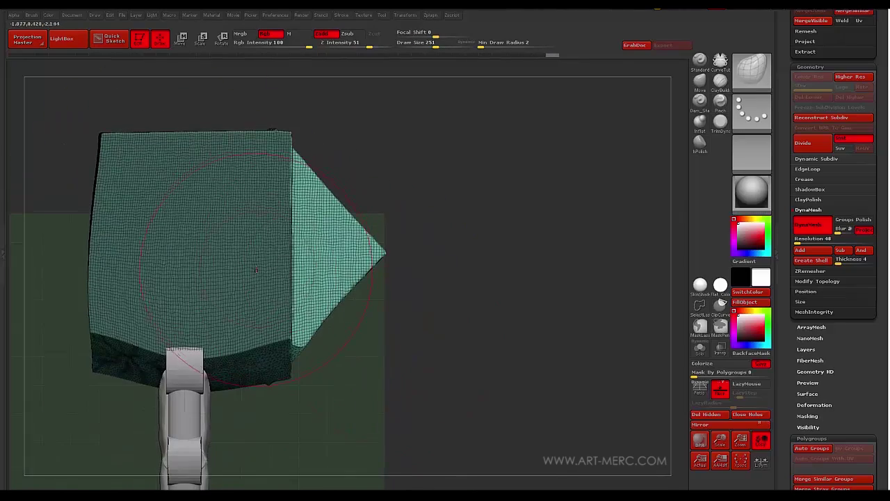
key("w")
mouse_move(288, 253)
left_mouse_down("shift")
mouse_move(385, 252)
mouse_move(367, 254)
left_mouse_up("shift")
right_click_drag(417, 327, 407, 286, "ctrl")
right_click_drag(407, 286, 358, 272)
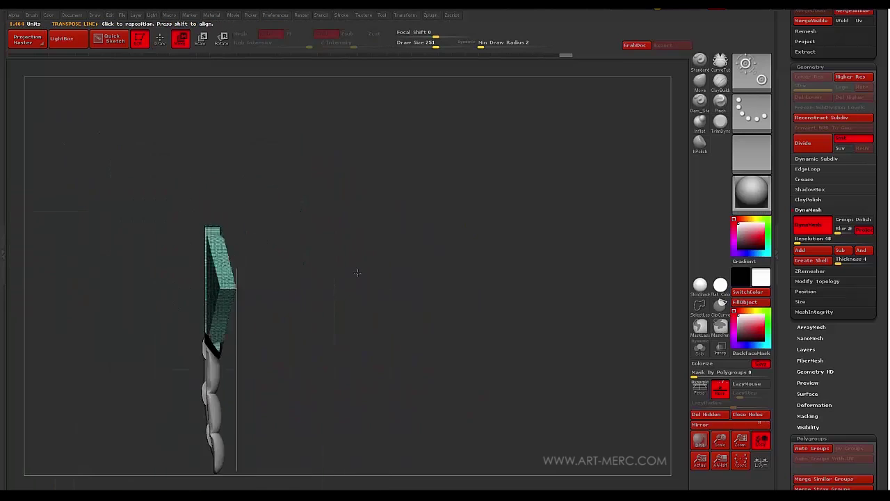
Clear the mask, remesh the palm with DynaMesh and smooth its edges and the seam with the wedge.
left_click_drag(337, 271, 340, 317, "ctrl")
right_click_drag(340, 292, 368, 217)
right_click_drag(368, 217, 334, 271, "ctrl")
key("q")
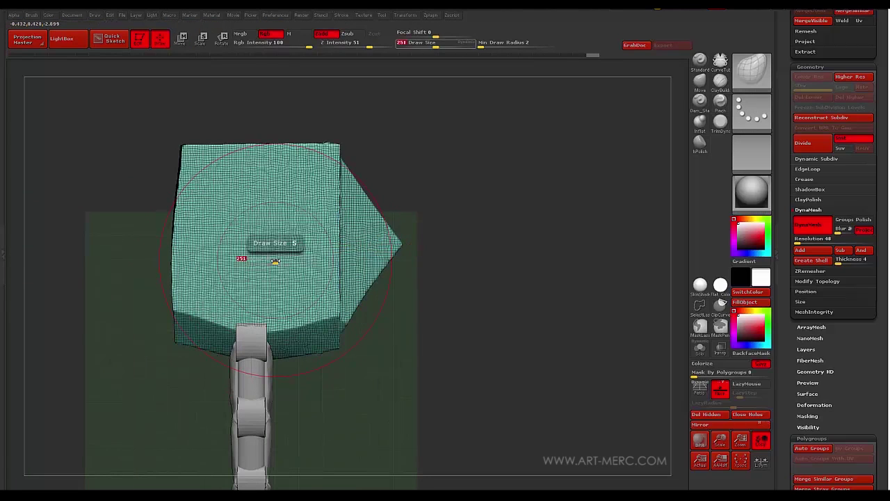
mouse_move(337, 157)
left_mouse_down("shift")
mouse_move(267, 256)
mouse_move(267, 276)
mouse_move(352, 332)
left_mouse_up("shift")
right_click_drag(352, 332, 294, 268)
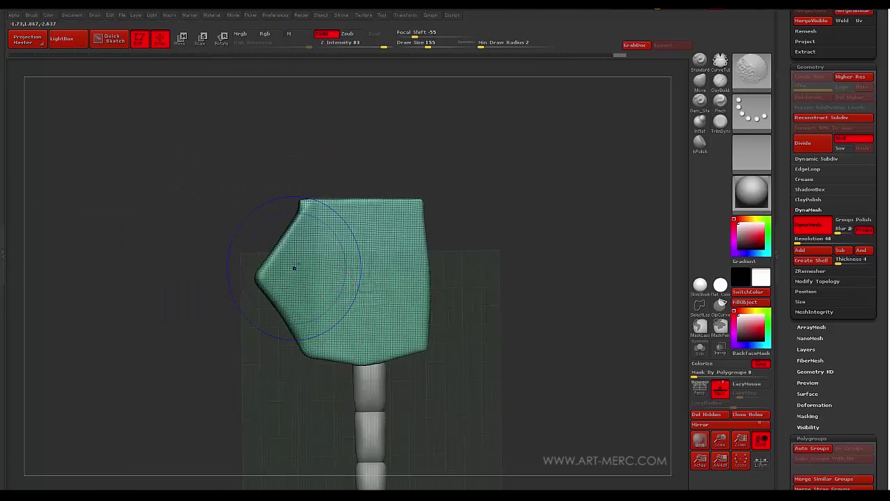
Trim the back of the palm so it thins towards the little-finger side, and shift the palm in that direction.
mouse_move(427, 247)
right_mouse_down()
mouse_move(328, 133)
mouse_move(274, 153)
mouse_move(204, 210)
mouse_move(192, 276)
right_mouse_up()
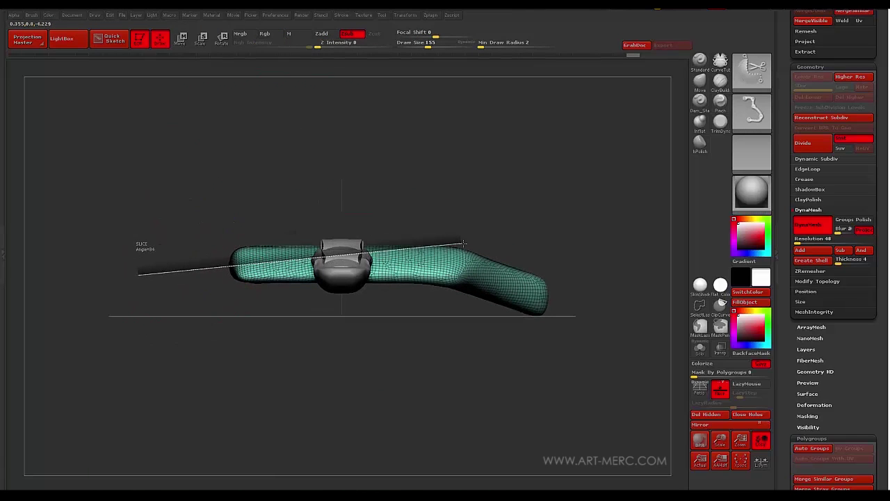
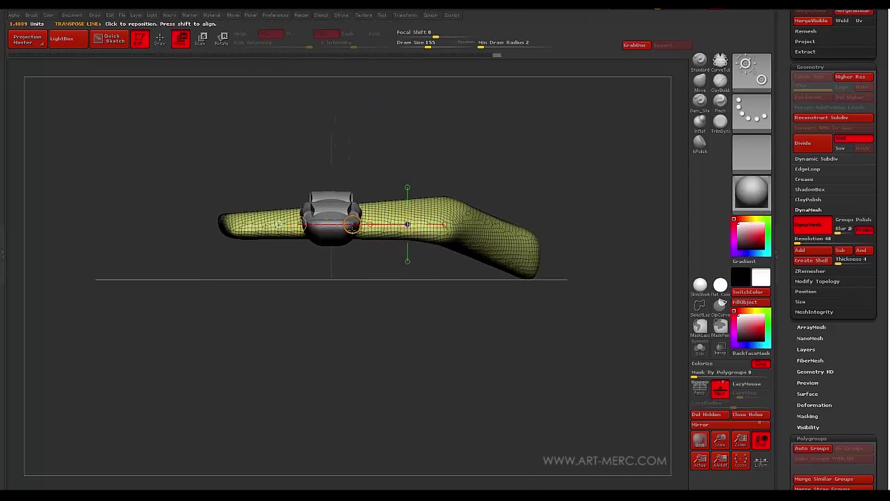
left_click_drag(353, 226, 333, 223)
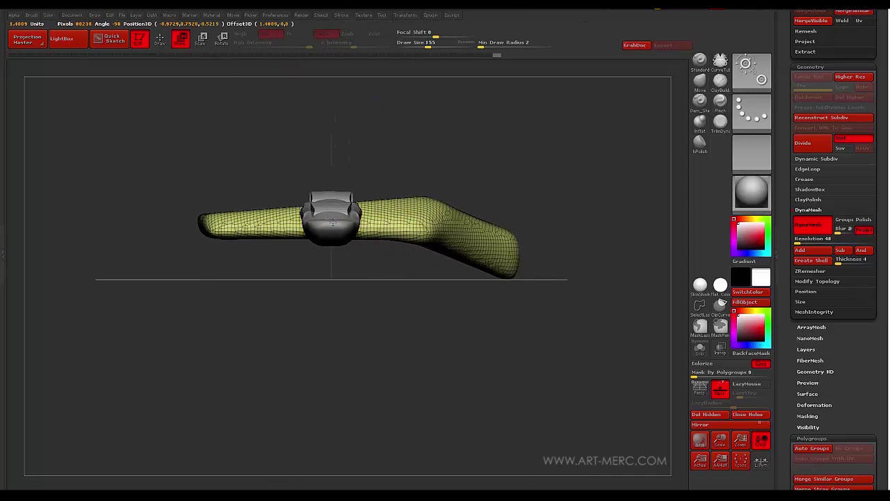
left_click_drag(247, 150, 262, 251)
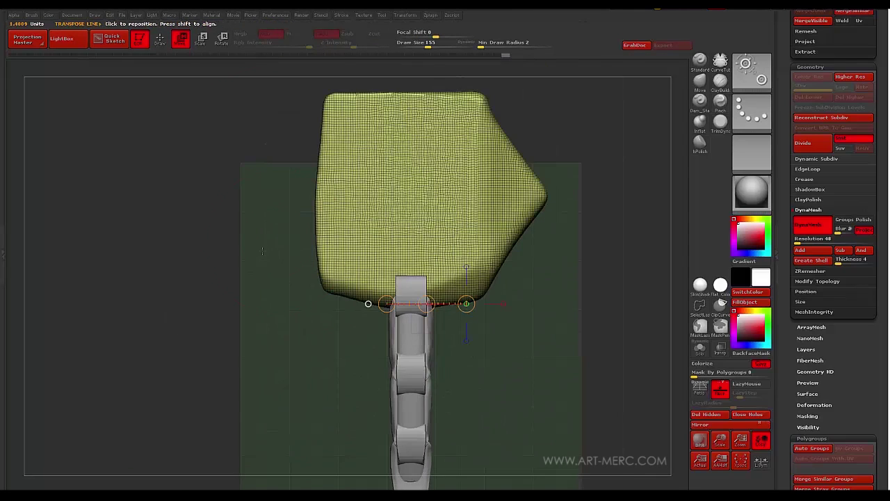
mouse_move(366, 295)
left_mouse_down()
mouse_move(327, 278)
mouse_move(307, 208)
mouse_move(271, 174)
mouse_move(286, 231)
mouse_move(401, 292)
left_mouse_up()
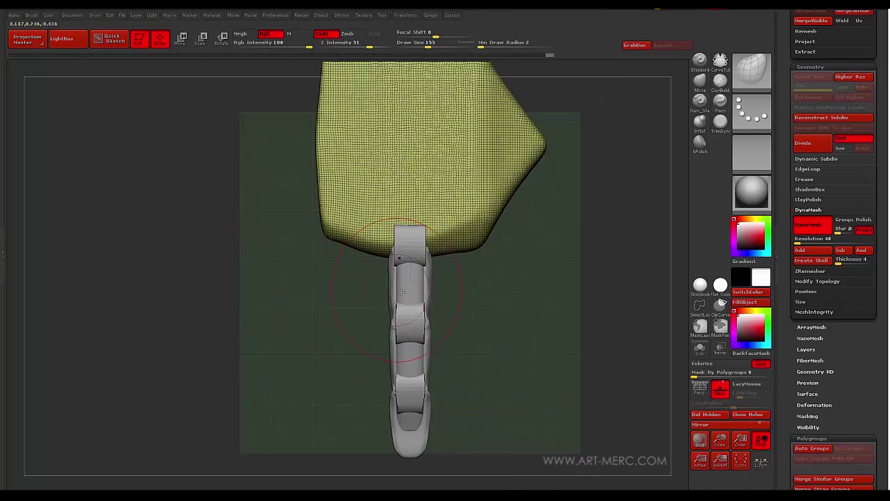
Select the finger subtool and try copying the finger towards the little-finger side.
left_click(410, 291, "alt")
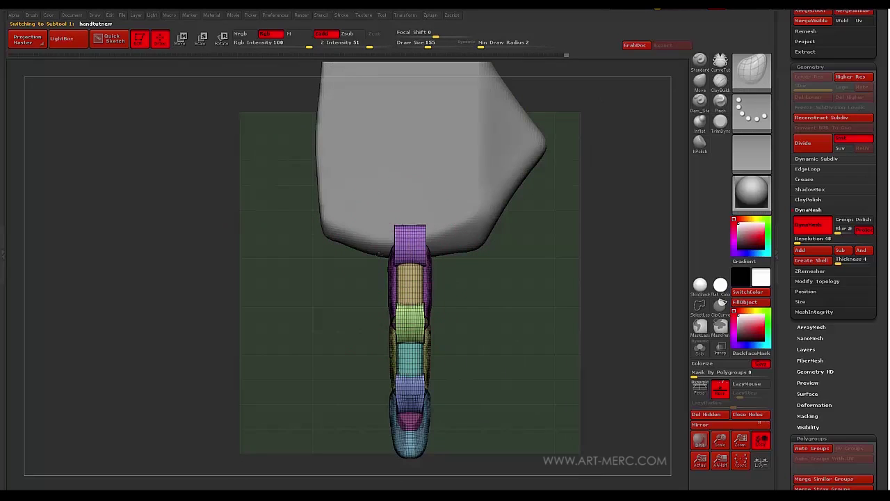
mouse_move(296, 240)
left_mouse_down("alt")
mouse_move(330, 262)
mouse_move(297, 242)
left_mouse_up("alt")
left_click_drag(387, 279, 337, 279, "ctrl")
left_click_drag(295, 229, 327, 212, "alt")
key("ctrl+z")
Switch to the second finger subtool in the subtool list.
left_click_drag(781, 90, 781, 386)
left_click(869, 82)
scroll(835, 153, "down", 5)
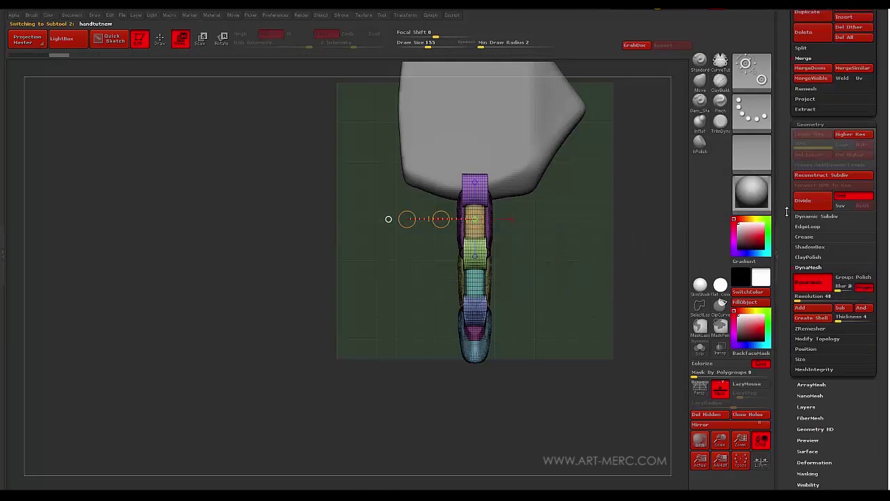
Fuse the finger's parts with DynaMesh and assign them a single polygroup.
mouse_move(615, 267)
left_mouse_down("alt")
mouse_move(617, 194)
mouse_move(612, 260)
left_mouse_up("alt")
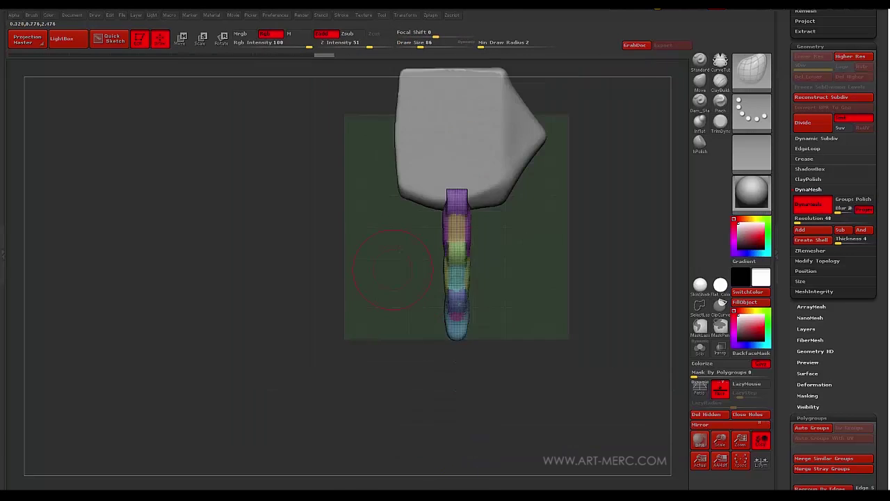
left_click_drag(392, 270, 438, 240, "alt")
key("ctrl+w")
Copy the finger twice towards the little-finger side with even spacing to make three fingers.
key("w")
left_click_drag(421, 297, 388, 291, "ctrl")
key("1")
left_click_drag(332, 261, 339, 276, "ctrl")
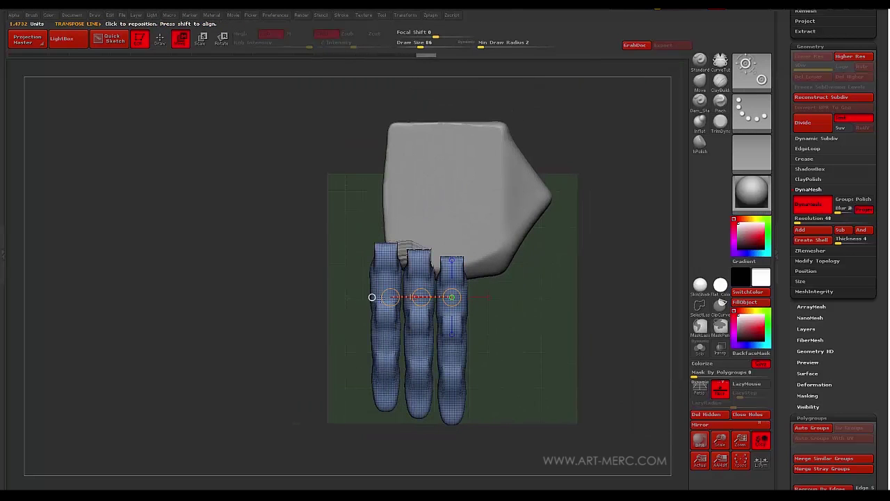
Auto-group the fingers, copy the thumb-side one outward for an index finger and a thumb, and auto-group them again.
left_click(813, 427)
left_click(453, 348, "ctrl")
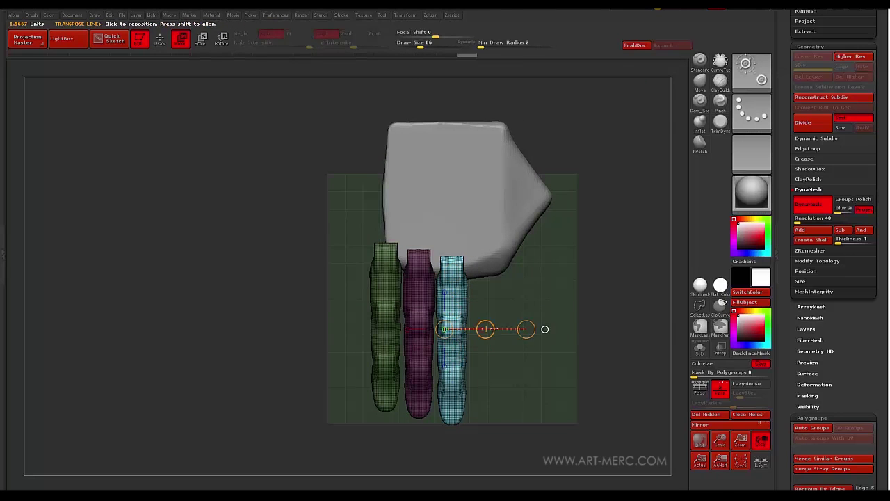
left_click_drag(484, 329, 539, 231, "ctrl")
left_click_drag(603, 315, 557, 348, "ctrl")
left_click(814, 428)
Mask the other four fingers and roll the thumb around its length in fingertip view so its back faces outward.
left_click_drag(368, 334, 390, 280, "alt")
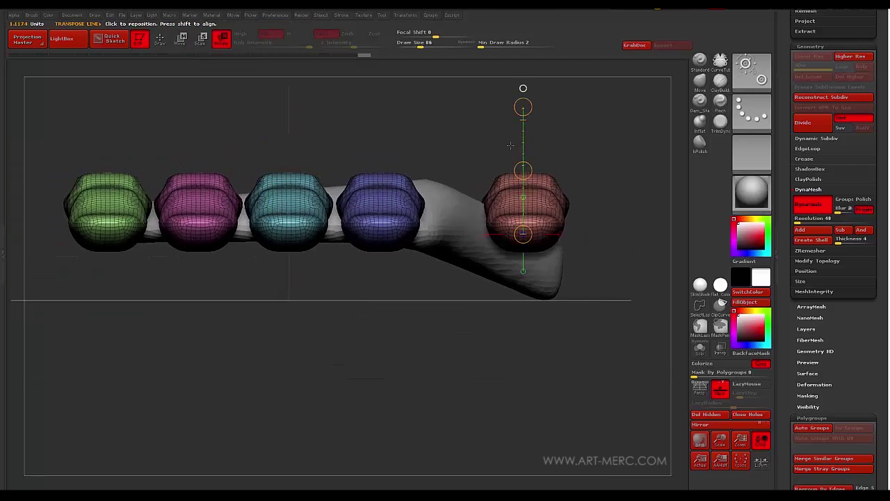
left_click_drag(523, 107, 596, 130)
key("ctrl+z")
left_click(532, 198, "ctrl")
left_click_drag(523, 107, 604, 210)
Rotate the thumb to slant outward from the palm and move its base onto the palm's thumb-side wedge.
left_click_drag(604, 210, 579, 268, "alt")
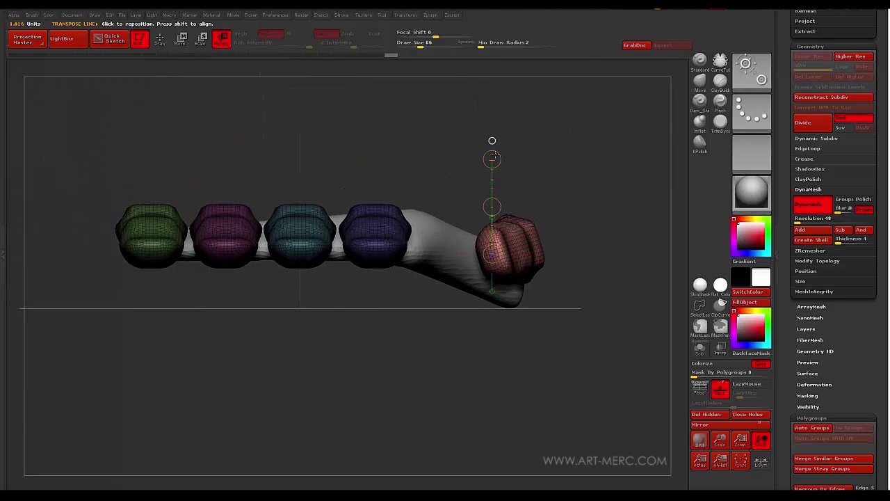
mouse_move(502, 156)
left_mouse_down()
mouse_move(493, 279)
mouse_move(531, 245)
left_mouse_up()
mouse_move(491, 181)
left_mouse_down("shift")
mouse_move(396, 180)
mouse_move(414, 237)
left_mouse_up("shift")
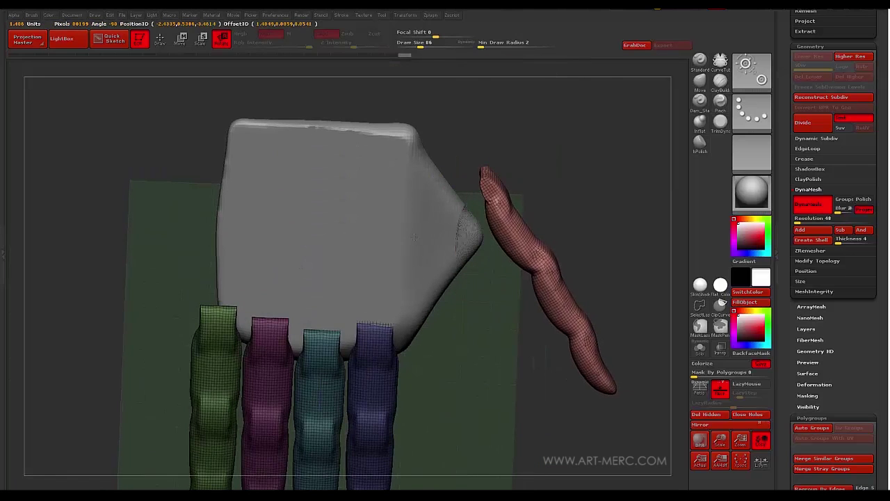
left_click_drag(394, 180, 366, 141)
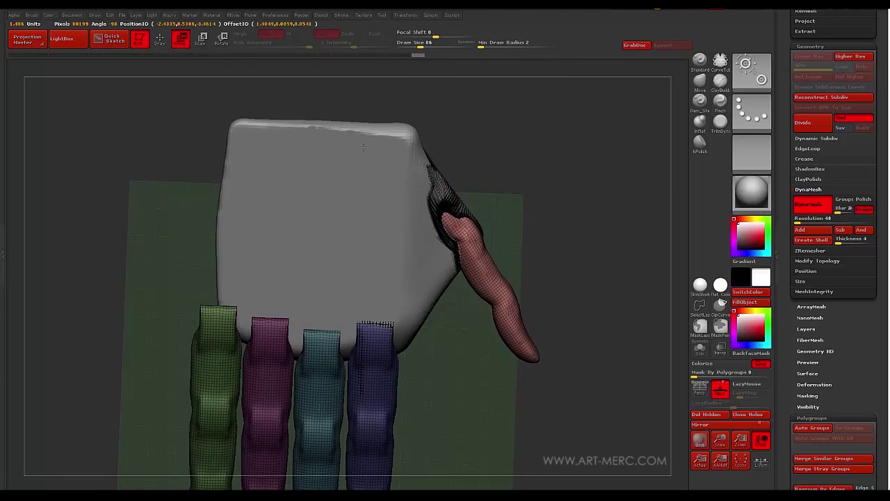
left_click_drag(482, 108, 341, 119)
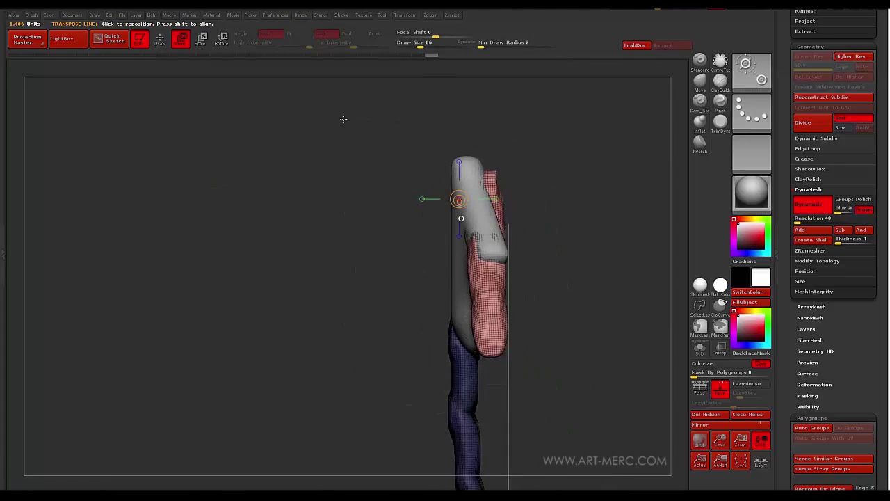
Tilt the thumb toward the palm side in side view and reposition it so it overlaps the wedge.
left_click(223, 38)
left_click_drag(527, 160, 486, 294)
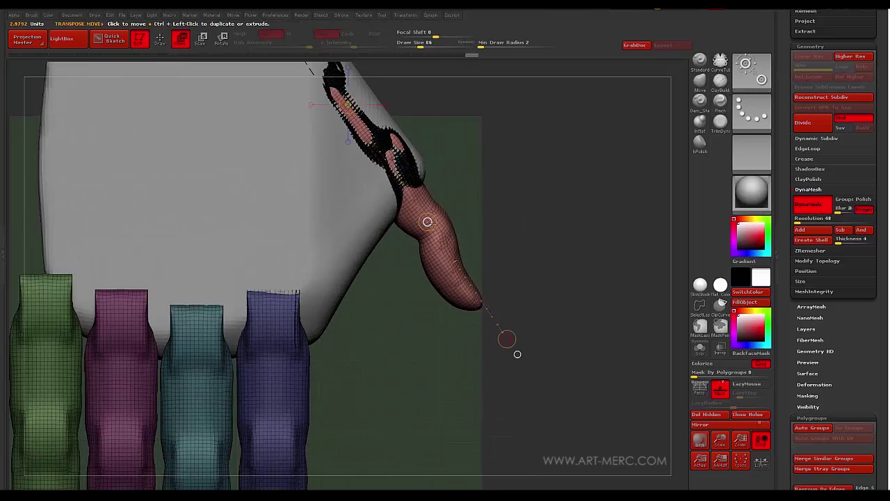
mouse_move(442, 235)
left_mouse_down()
mouse_move(388, 345)
mouse_move(388, 139)
mouse_move(276, 142)
mouse_move(348, 167)
left_mouse_up()
left_click_drag(452, 209, 430, 210)
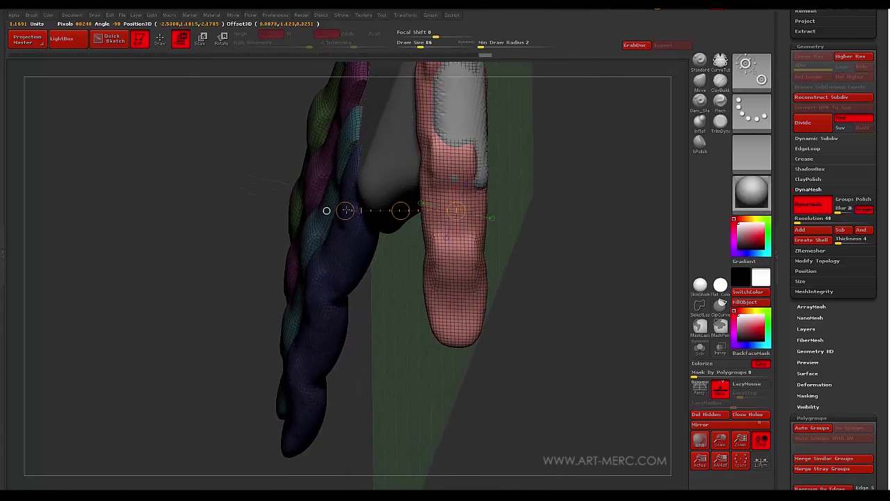
left_click_drag(454, 179, 495, 167)
left_click(220, 37)
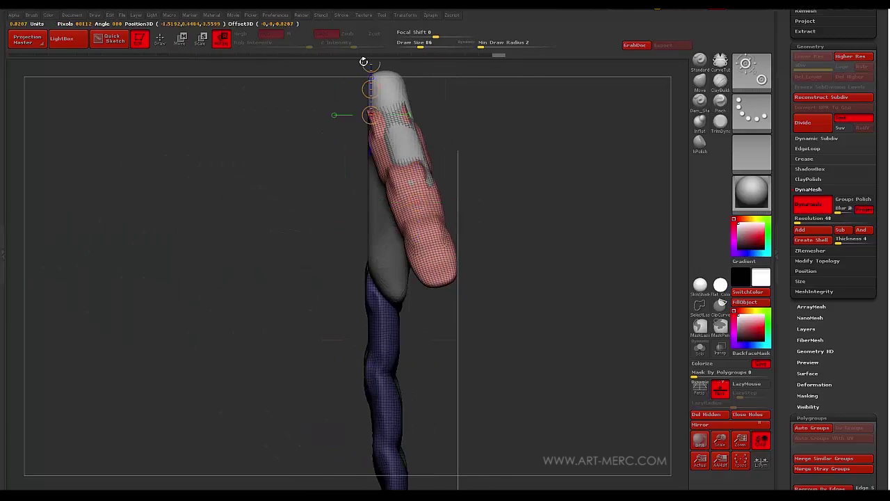
left_click_drag(375, 65, 205, 194)
Isolate the index finger with masking, shift it toward the thumb, splay it slightly outward and shorten it.
key("w")
left_click(374, 289, "ctrl+shift")
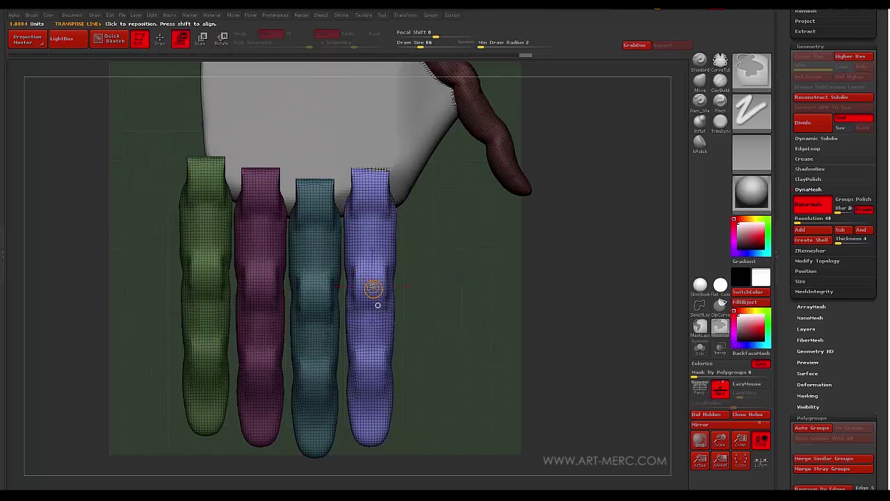
left_click_drag(321, 258, 349, 258)
left_click_drag(445, 292, 424, 316, "alt")
left_click_drag(358, 289, 367, 288)
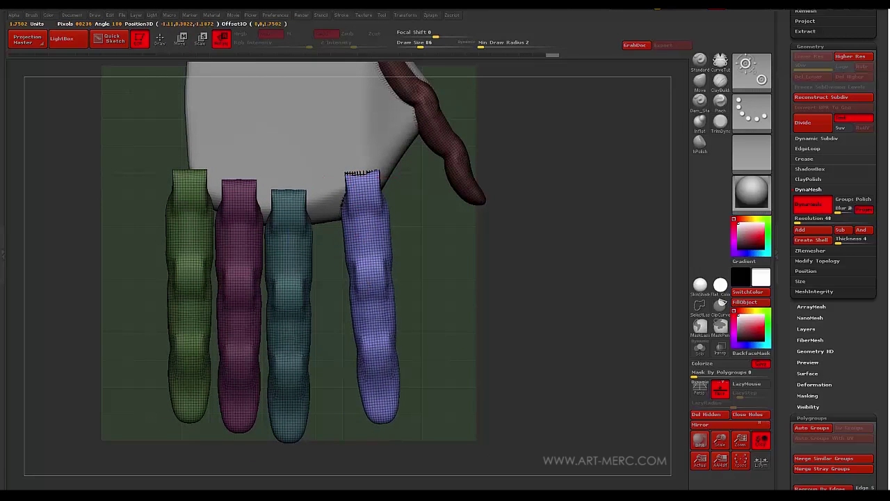
left_click_drag(425, 240, 417, 299, "alt")
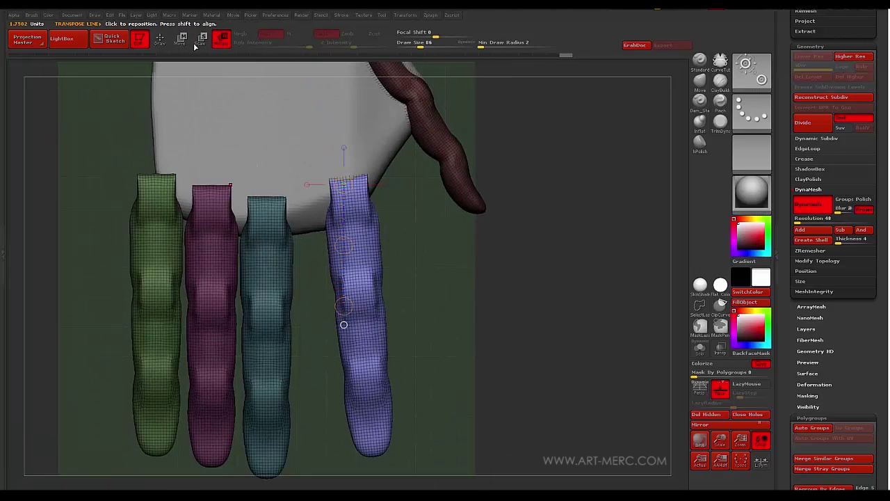
left_click_drag(343, 304, 334, 282)
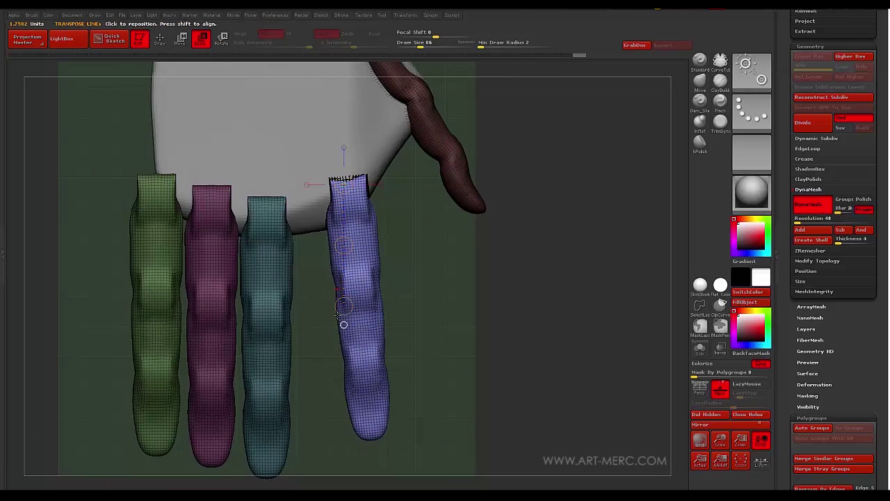
Move the middle and ring fingers toward the index finger, and splay and shorten the ring finger slightly.
left_click_drag(321, 321, 379, 240, "alt")
left_click(341, 255, "alt")
left_click(180, 40)
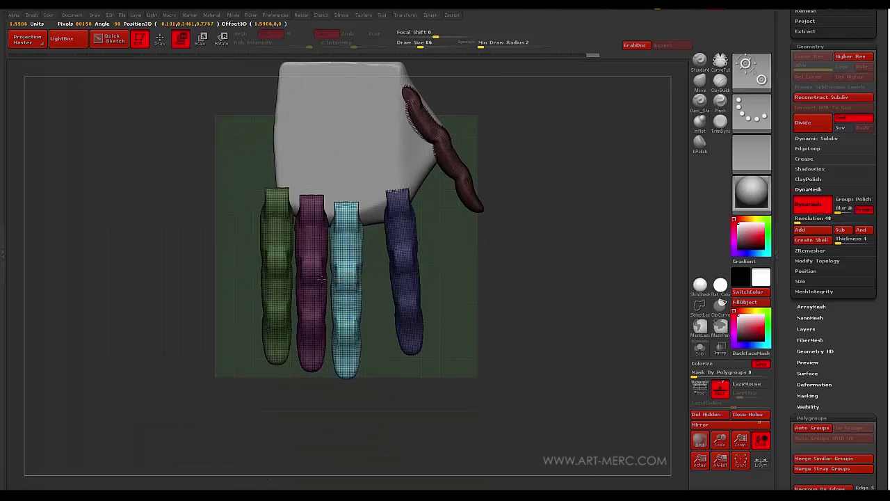
left_click(322, 268, "alt")
left_click_drag(281, 245, 303, 248)
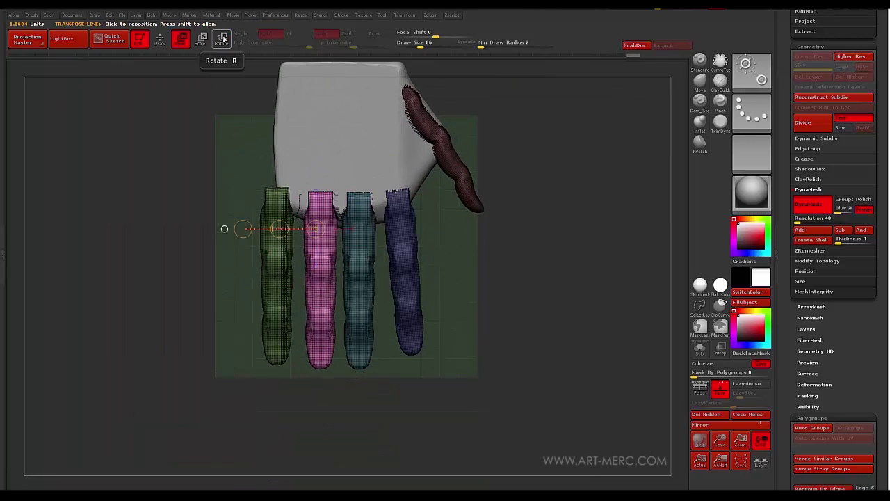
mouse_move(255, 197)
left_mouse_down()
mouse_move(254, 189)
mouse_move(273, 198)
mouse_move(251, 189)
left_mouse_up()
Scale the little finger down, splay it outward and position its base at the palm's outer edge.
left_click(277, 271, "alt")
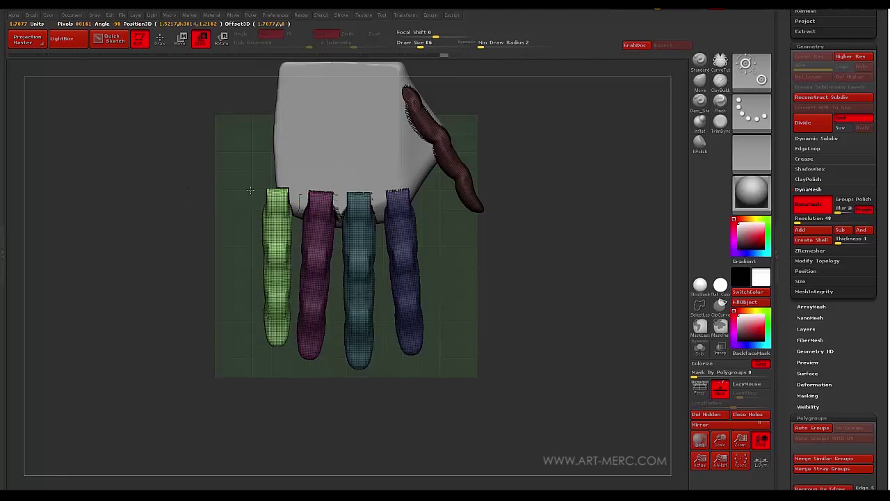
left_click(221, 39)
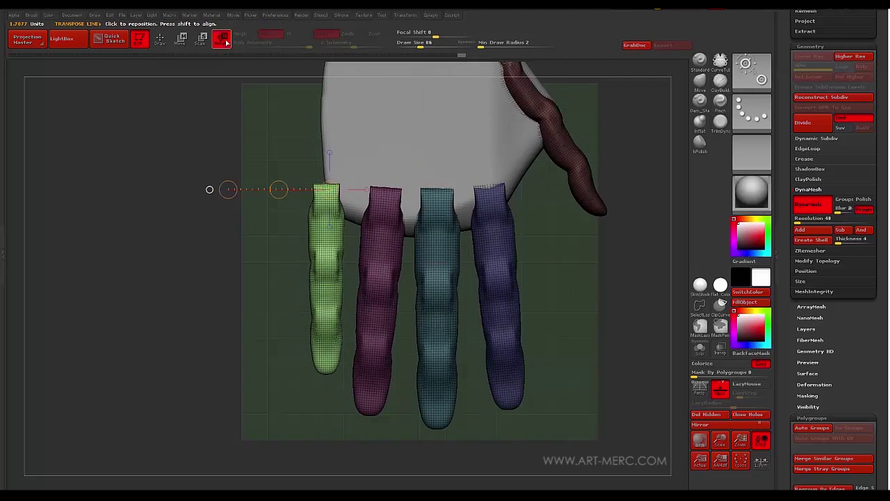
left_click_drag(228, 190, 232, 173)
left_click(181, 40)
left_click_drag(279, 189, 293, 192)
Tilt the fingers by different amounts in side view, with the little finger leaning furthest toward the palm side.
left_click_drag(150, 154, 229, 193)
mouse_move(398, 223)
left_mouse_down()
mouse_move(381, 223)
mouse_move(395, 172)
mouse_move(414, 184)
mouse_move(408, 192)
mouse_move(448, 206)
mouse_move(443, 196)
left_mouse_up()
mouse_move(465, 316)
left_mouse_down("alt")
mouse_move(456, 173)
mouse_move(297, 174)
mouse_move(290, 240)
left_mouse_up("alt")
left_click(393, 160, "ctrl")
left_click_drag(389, 133, 293, 138, "shift")
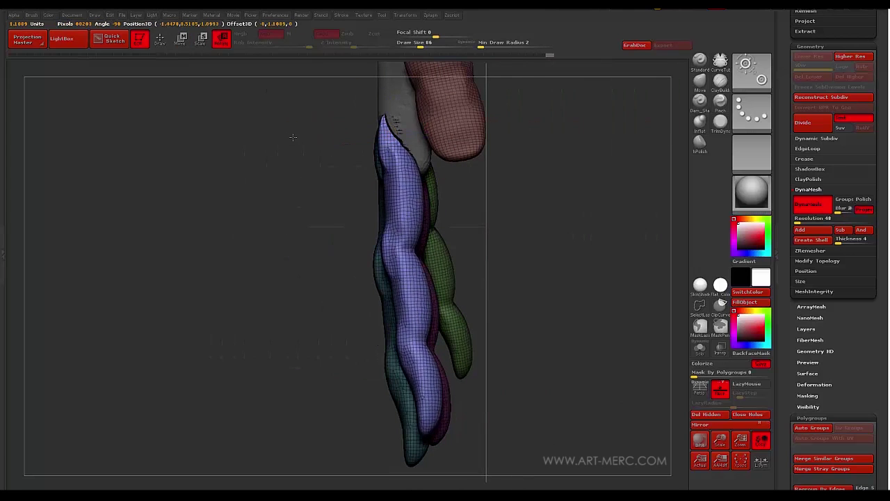
left_click_drag(209, 188, 251, 207, "shift")
Isolate the ring, middle and index fingers in turn and shift them to even out their spacing along the knuckle edge.
left_click(313, 263, "ctrl")
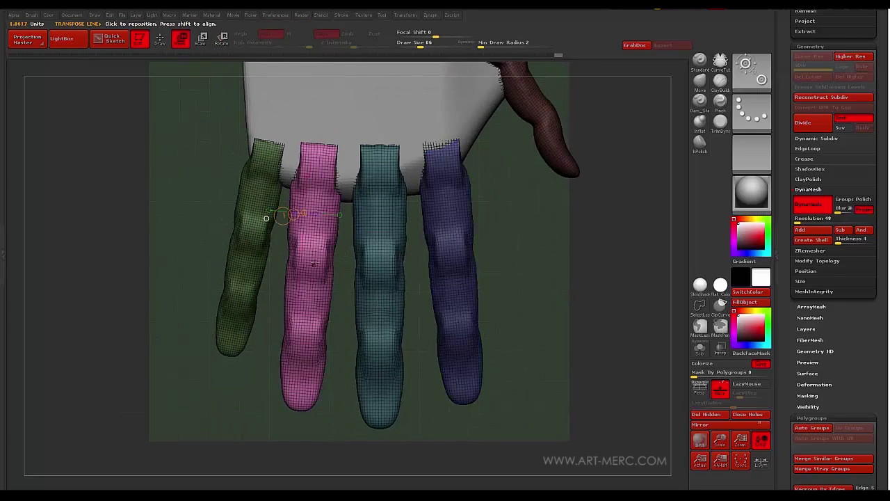
mouse_move(199, 248)
left_mouse_down()
mouse_move(209, 222)
mouse_move(202, 250)
left_mouse_up()
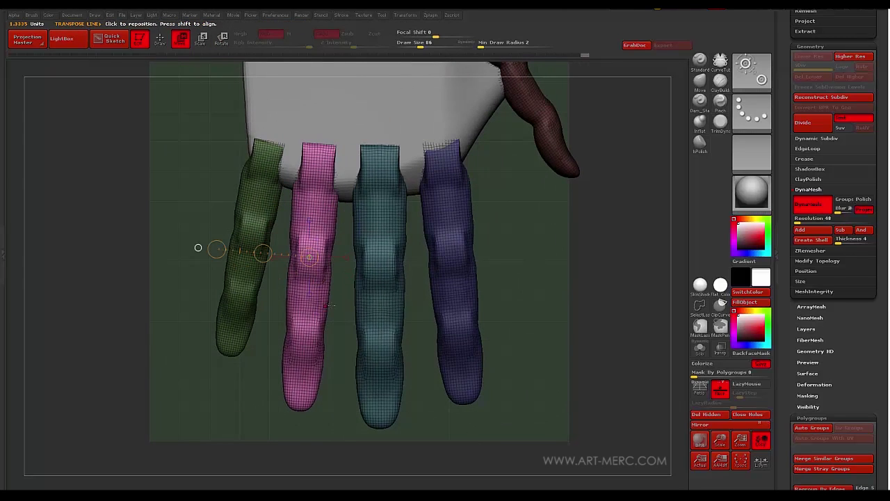
left_click(360, 271, "ctrl")
left_click_drag(286, 258, 209, 256, "alt")
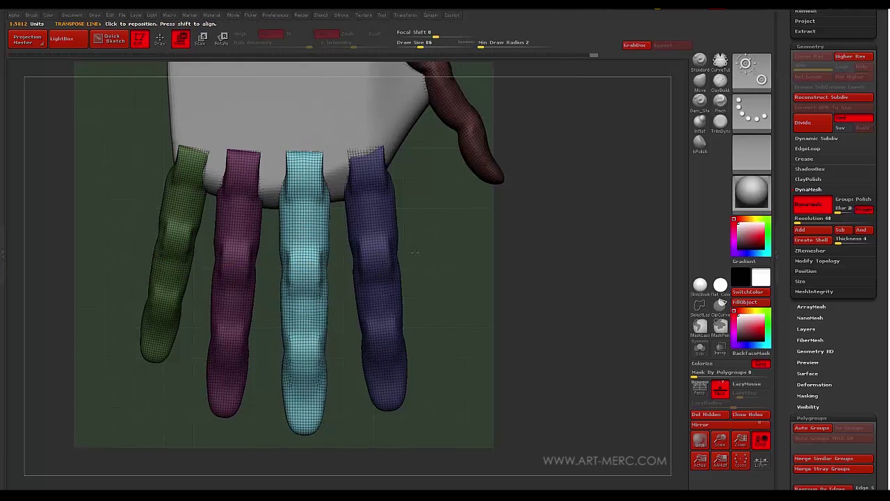
left_click(368, 256, "ctrl")
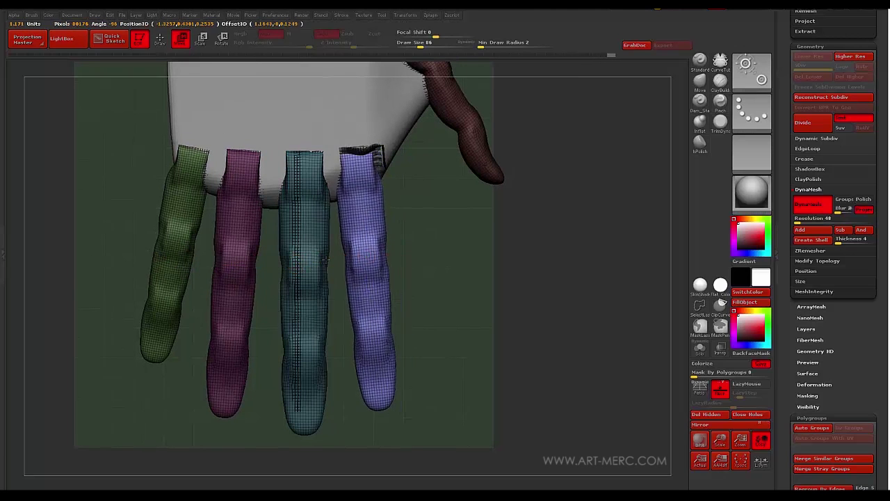
left_click_drag(494, 320, 332, 289, "alt")
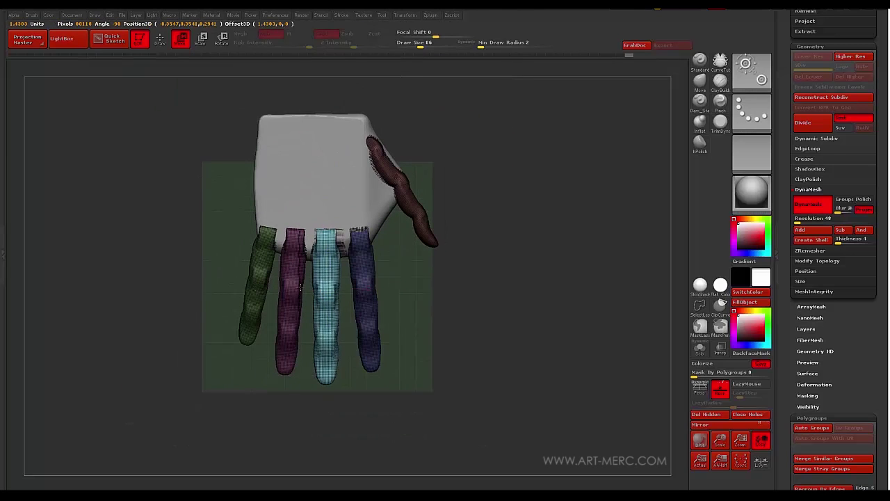
left_click_drag(313, 264, 306, 224)
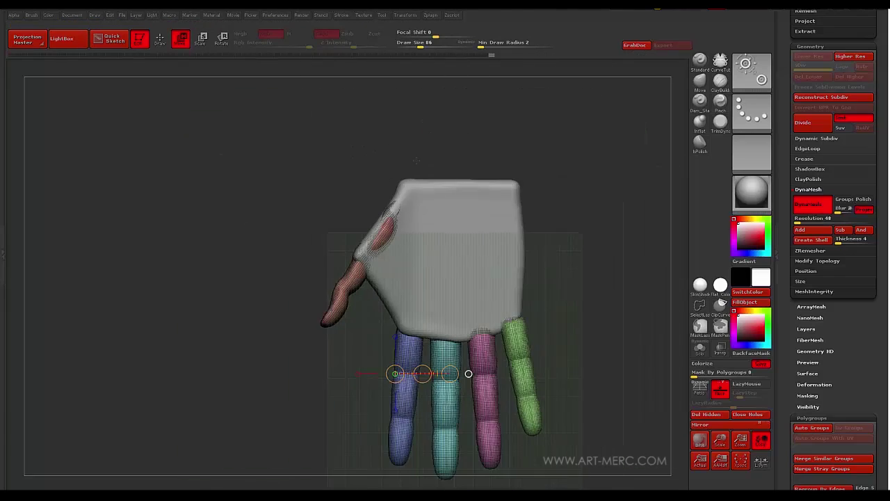
Save the hand tool as handtutnew1.
left_click_drag(787, 34, 787, 193)
left_click(847, 45)
key("Return")
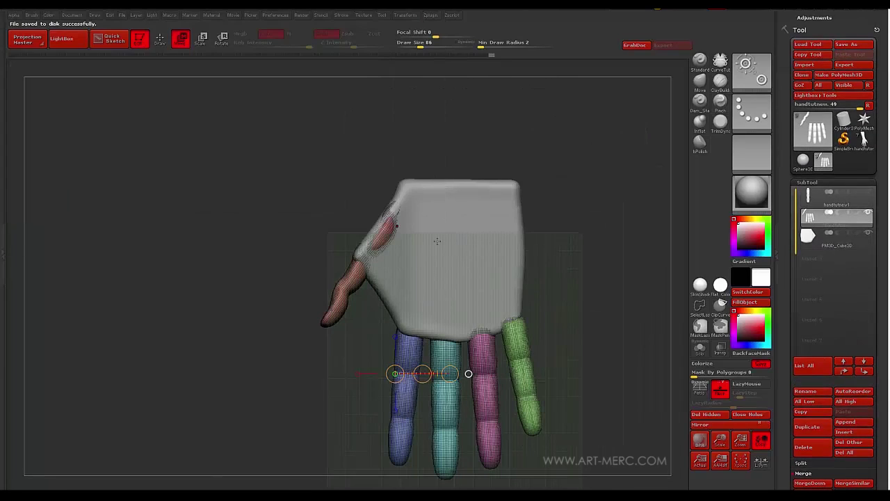
left_click_drag(281, 188, 348, 191)
left_click(848, 45)
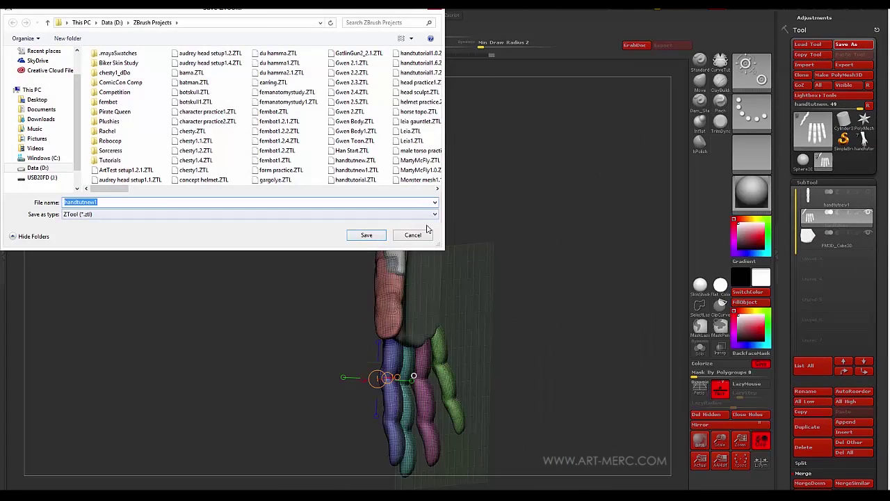
key("Return")
Insert a cube and a sphere as new subtools and make the cube the active subtool.
left_click(472, 247)
left_click_drag(480, 222, 496, 163)
left_click(844, 433)
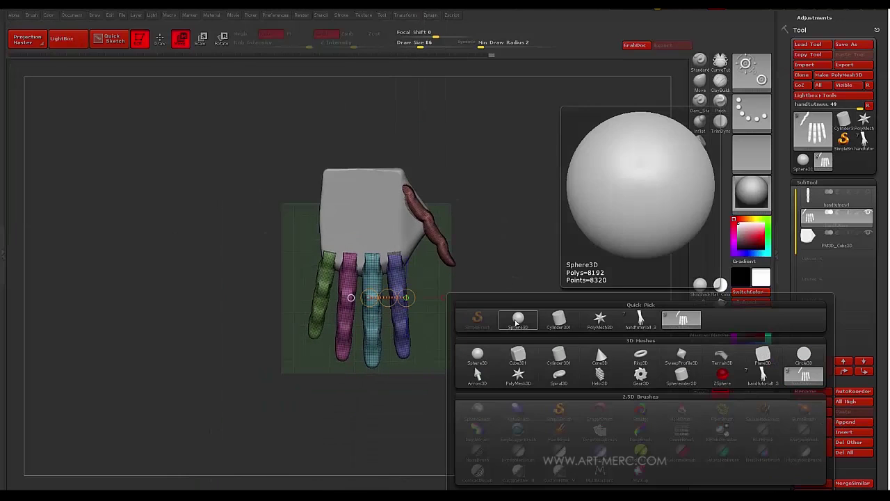
left_click(501, 325)
left_click(846, 432)
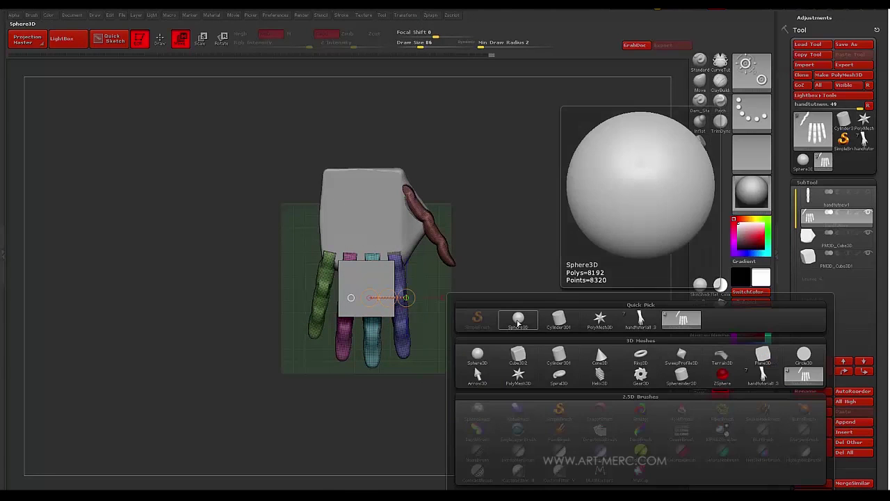
left_click(519, 324)
left_click(839, 257)
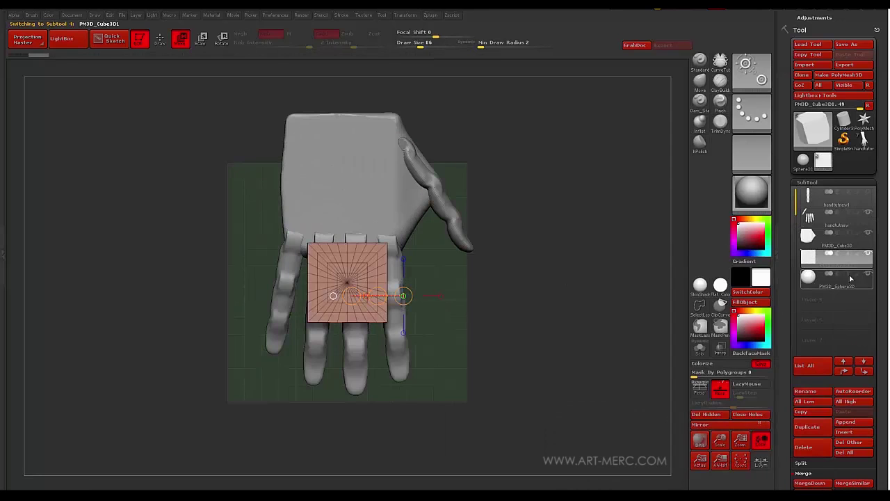
Move the cube up from the fingers to the middle of the back of the hand.
mouse_move(529, 230)
left_mouse_down()
mouse_move(522, 272)
mouse_move(564, 279)
mouse_move(583, 341)
left_mouse_up()
left_click_drag(435, 349, 436, 241)
left_click_drag(536, 279, 537, 400, "alt")
mouse_move(425, 284)
left_mouse_down("shift")
mouse_move(550, 284)
mouse_move(459, 282)
left_mouse_up("shift")
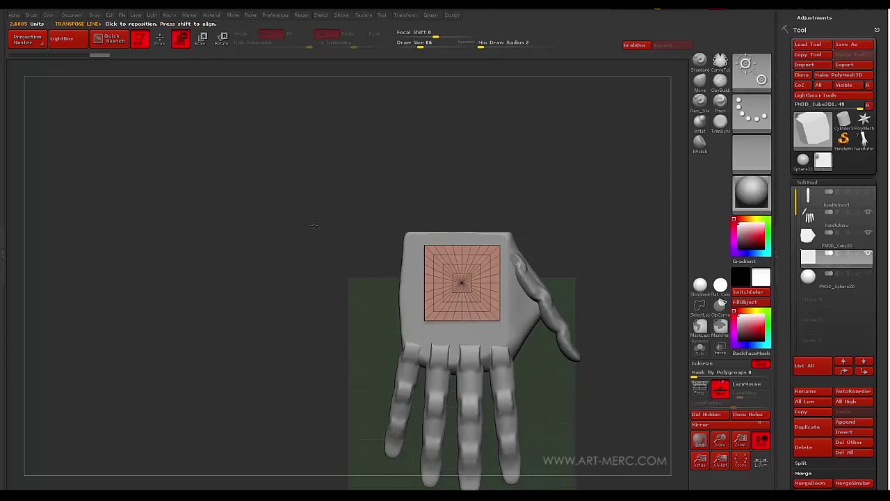
left_click_drag(577, 209, 577, 257, "alt")
Scale the cube into a flat slab slightly narrower than the palm and lengthen it toward the wrist.
mouse_move(486, 288)
left_mouse_down("shift")
mouse_move(346, 277)
mouse_move(279, 288)
mouse_move(231, 249)
left_mouse_up("shift")
key("w")
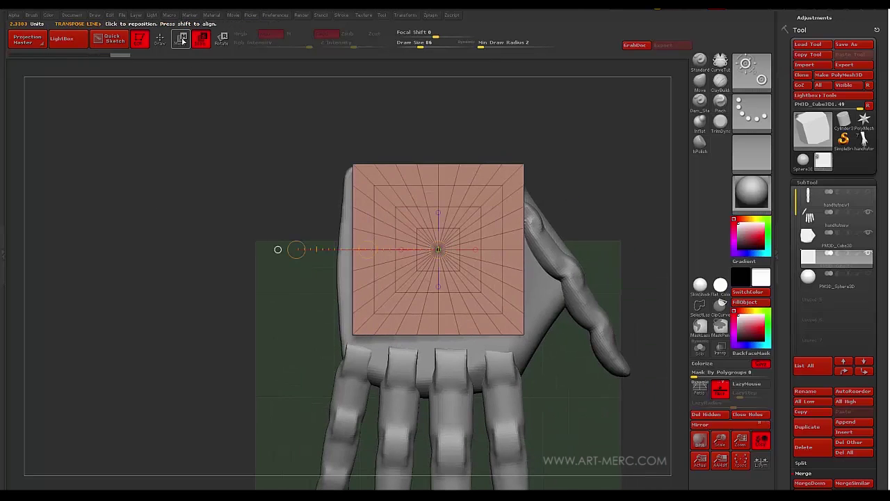
left_click_drag(296, 249, 314, 249)
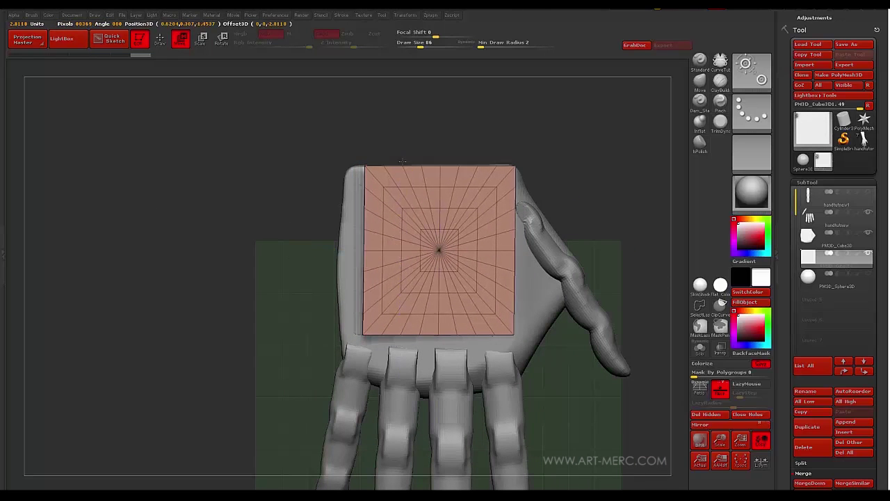
left_click_drag(403, 163, 402, 128)
left_click_drag(202, 92, 200, 58, "alt")
Tilt the slab in side view to follow the back of the hand and seat it against the palm.
left_click_drag(556, 376, 527, 260)
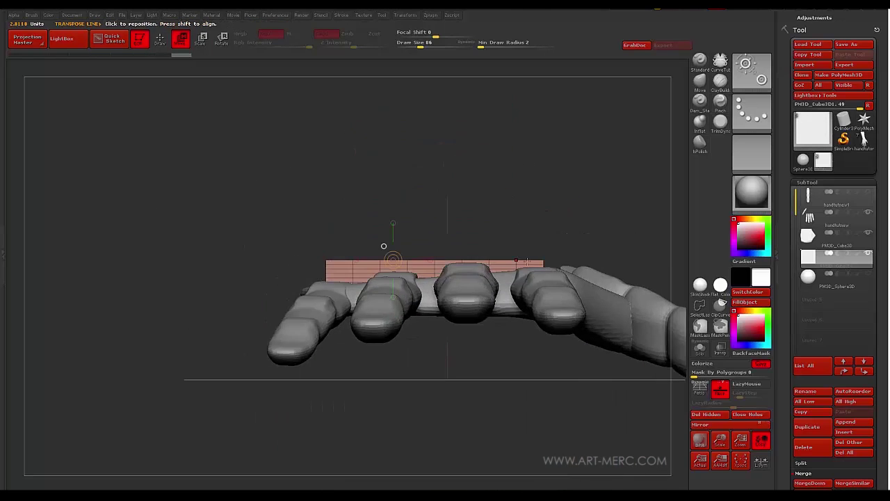
left_click_drag(268, 194, 252, 132, "shift")
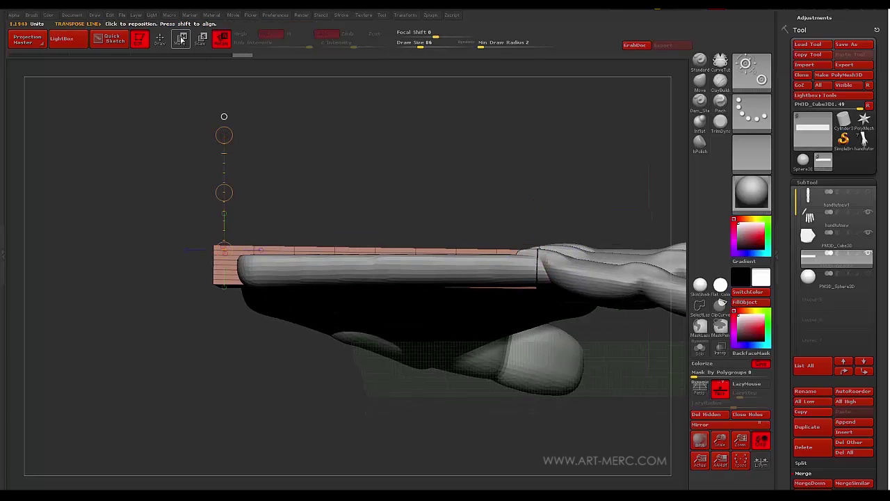
left_click_drag(224, 189, 563, 272)
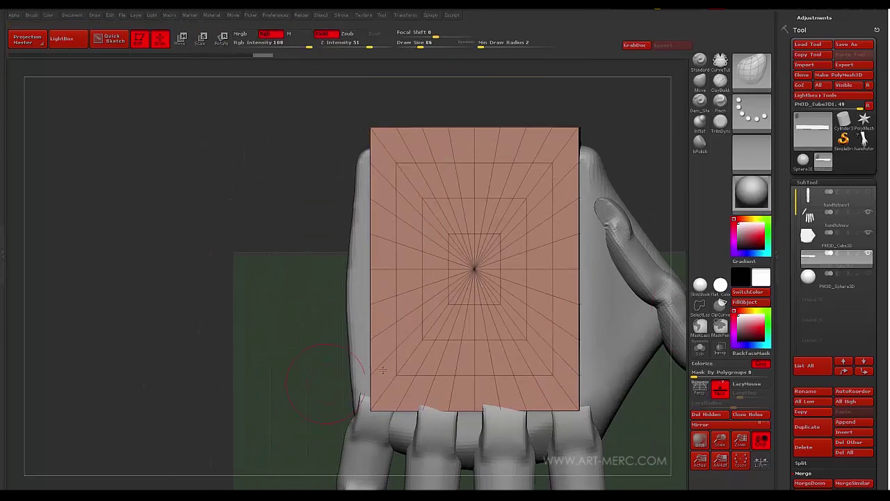
DynaMesh the slab at resolution 48 and adjust its outline with the Move brush to follow the back of the hand.
scroll(780, 235, "down", 5)
left_click(807, 341)
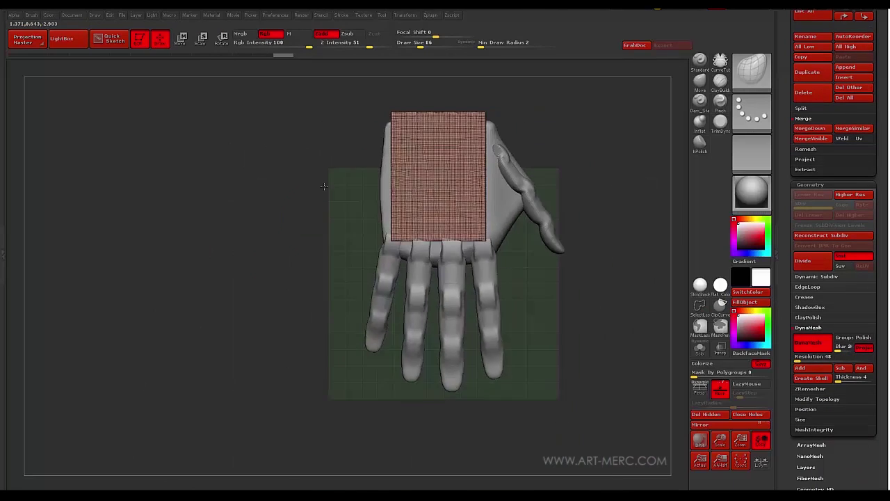
left_click_drag(401, 182, 398, 181)
left_click_drag(480, 115, 404, 121, "alt")
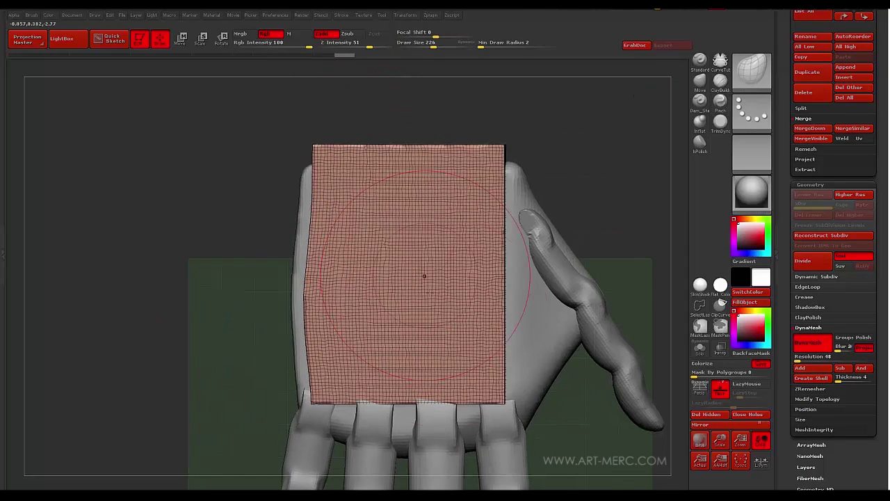
left_click_drag(509, 405, 507, 398)
mouse_move(502, 183)
left_mouse_down("shift")
mouse_move(322, 331)
mouse_move(332, 167)
left_mouse_up("shift")
Make the palm block the active subtool and examine how it fits against the slab from several angles.
mouse_move(242, 198)
left_mouse_down("alt")
mouse_move(239, 153)
mouse_move(265, 218)
mouse_move(273, 180)
mouse_move(232, 293)
mouse_move(248, 317)
left_mouse_up("alt")
left_click(266, 270, "alt")
key("shift+f")
mouse_move(262, 277)
left_mouse_down()
mouse_move(272, 268)
mouse_move(275, 212)
left_mouse_up()
left_click_drag(233, 306, 376, 307)
left_click_drag(210, 172, 274, 179)
mouse_move(274, 229)
left_mouse_down("alt")
mouse_move(300, 143)
mouse_move(278, 169)
mouse_move(317, 315)
mouse_move(459, 301)
left_mouse_up("alt")
mouse_move(468, 193)
left_mouse_down("alt")
mouse_move(433, 271)
mouse_move(386, 199)
mouse_move(410, 278)
mouse_move(350, 177)
mouse_move(460, 139)
mouse_move(398, 304)
mouse_move(469, 263)
mouse_move(510, 291)
mouse_move(241, 185)
left_mouse_up("alt")
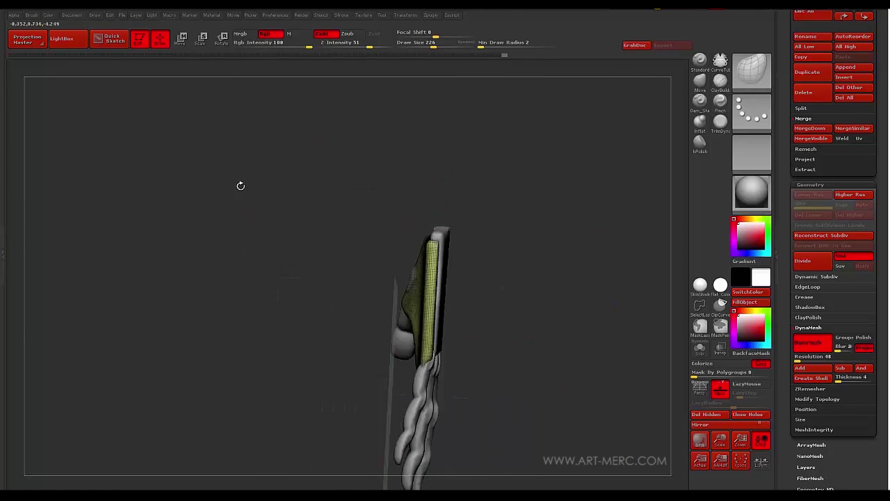
Make the sphere the active subtool, move it to the palm side of the hand, and flatten it into a broad disc.
left_click_drag(786, 146, 787, 452)
left_click(822, 252)
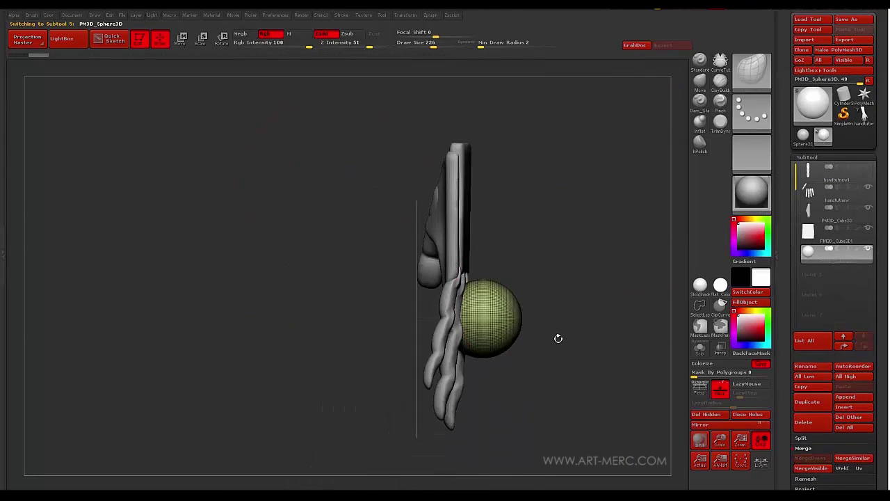
key("w")
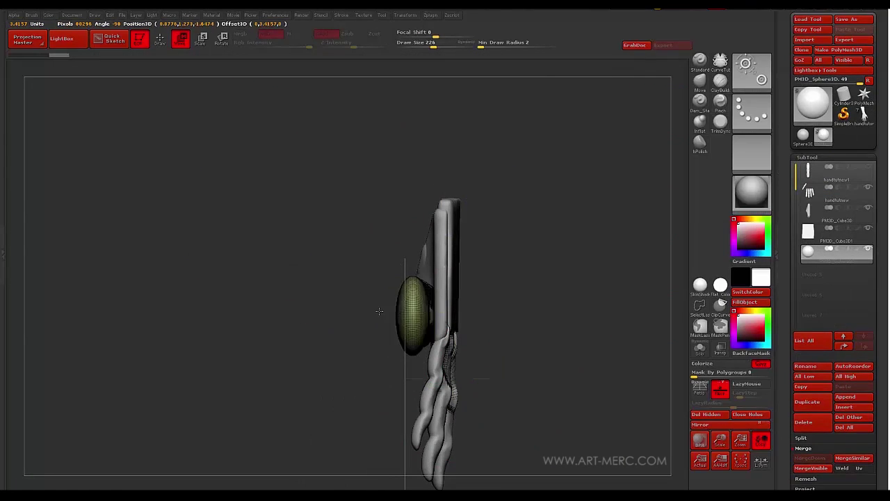
left_click_drag(379, 311, 484, 269, "shift")
left_click_drag(224, 268, 218, 216, "alt")
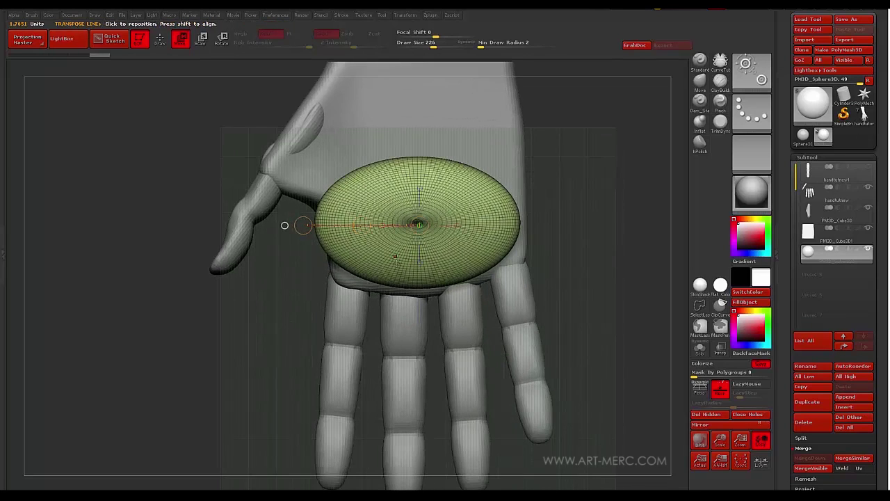
left_click_drag(393, 254, 399, 131)
left_click_drag(399, 131, 398, 79)
left_click_drag(306, 104, 316, 80, "alt")
Duplicate the flattened sphere twice and hide both copies.
left_click(805, 408)
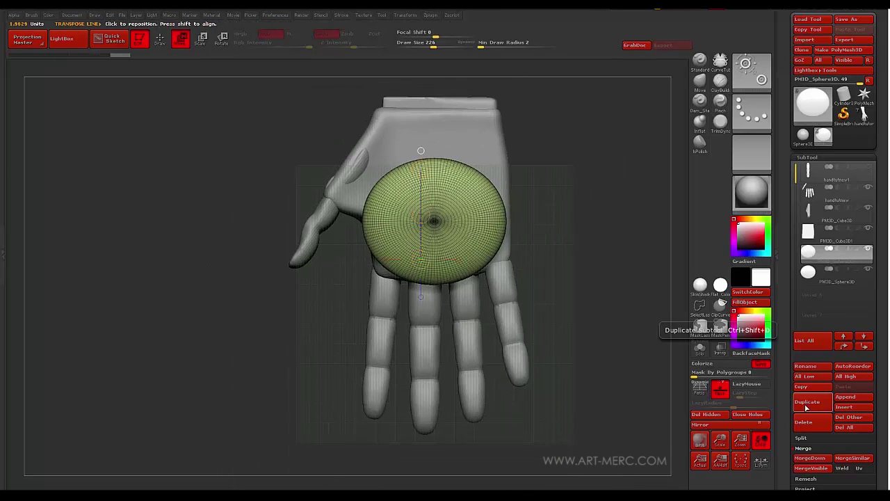
left_click(805, 408)
left_click(867, 270)
left_click(869, 290)
Squash the remaining disc into a wide pad across the finger bases and sink it into the palm.
mouse_move(577, 178)
left_mouse_down("alt")
mouse_move(561, 211)
mouse_move(565, 249)
left_mouse_up("alt")
mouse_move(377, 322)
left_mouse_down()
mouse_move(378, 167)
mouse_move(378, 227)
left_mouse_up()
left_click_drag(220, 257, 217, 320, "alt")
mouse_move(411, 270)
left_mouse_down()
mouse_move(232, 270)
mouse_move(490, 270)
mouse_move(473, 271)
left_mouse_up()
left_click_drag(398, 277, 399, 288)
left_click_drag(230, 313, 139, 313, "shift")
left_click_drag(208, 278, 209, 320, "alt")
left_click_drag(397, 298, 226, 298)
left_click_drag(312, 298, 362, 298)
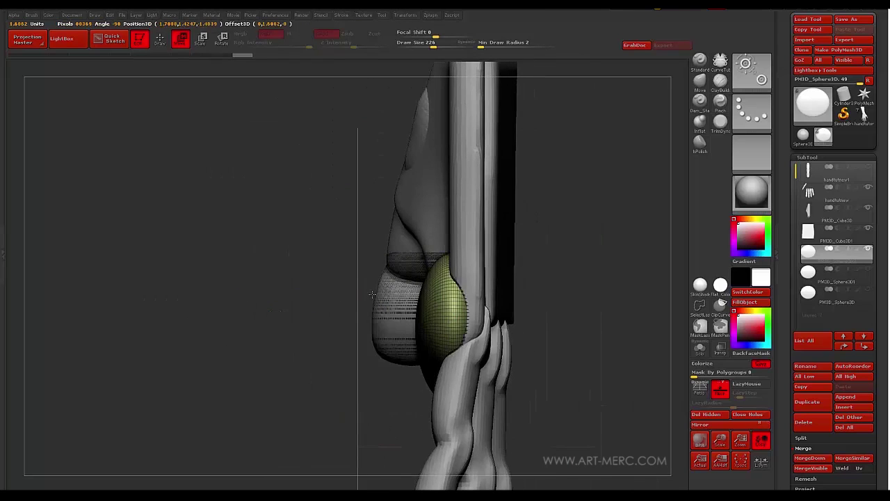
left_click_drag(543, 313, 627, 313, "shift")
left_click_drag(571, 320, 570, 278, "alt")
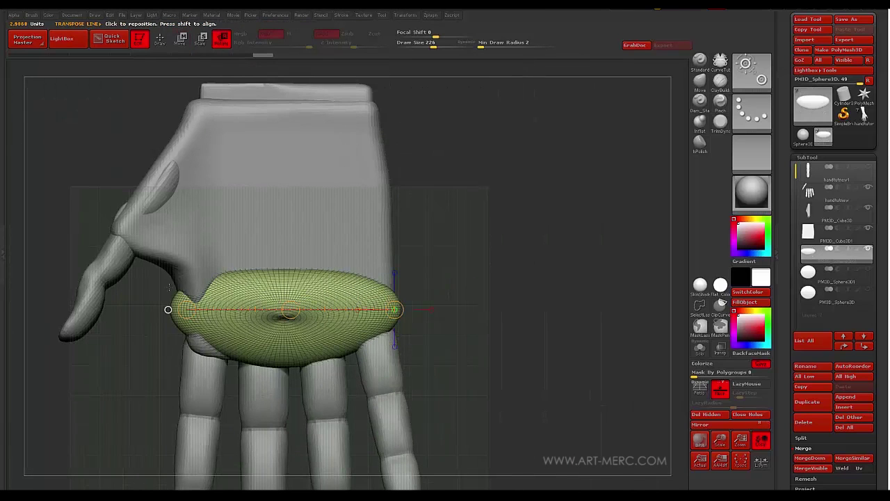
Rotate the finger-base pad to follow the knuckle line and shape its ends to the palm's width with the Move brush.
mouse_move(169, 308)
left_mouse_down()
mouse_move(225, 304)
mouse_move(271, 327)
mouse_move(393, 350)
left_mouse_up()
key("q")
left_click_drag(470, 296, 301, 212)
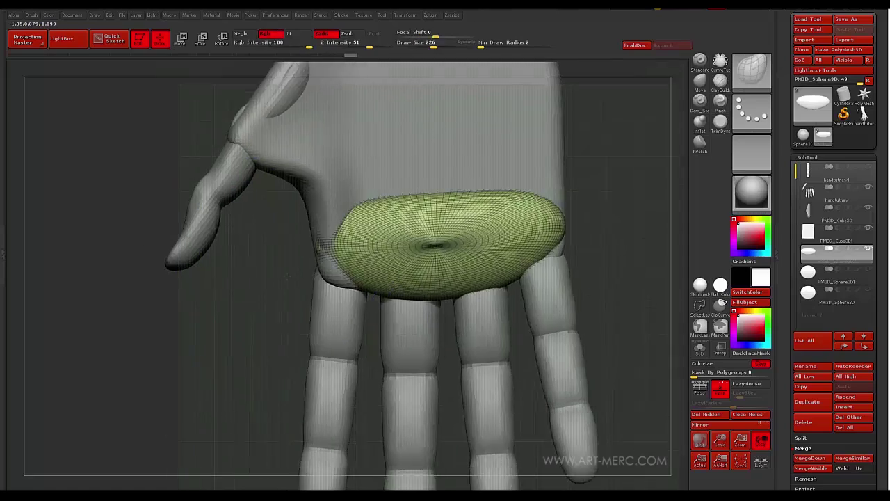
left_click_drag(526, 299, 579, 268)
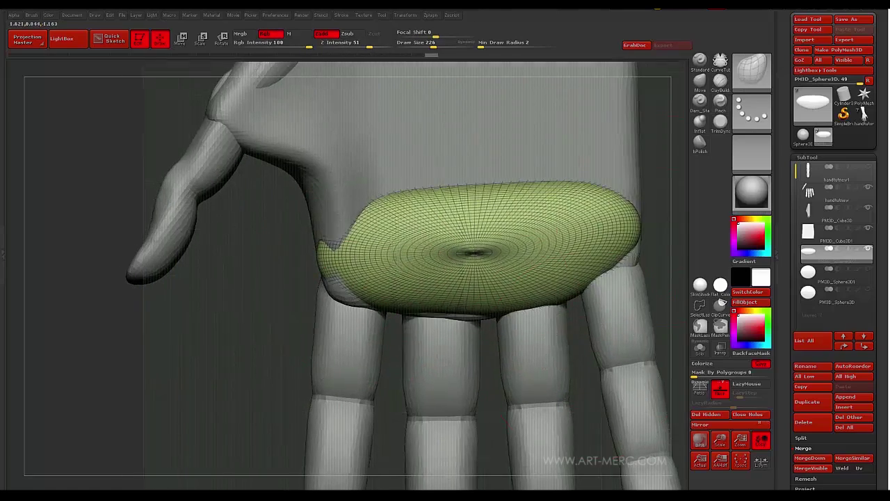
Show and activate the second flattened sphere, scale it down, and place it on the palm above the thumb base.
left_click_drag(619, 292, 612, 202, "alt")
left_click(867, 268)
left_click(857, 268)
key("w")
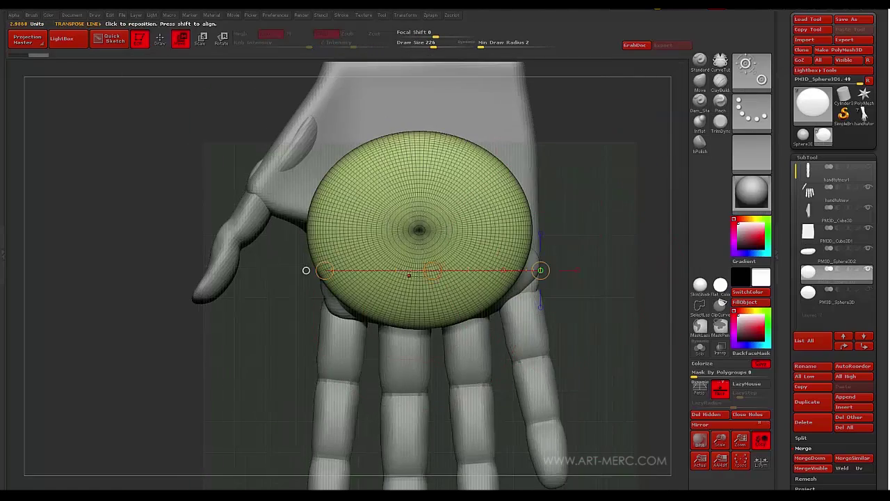
left_click_drag(414, 179, 356, 80)
mouse_move(172, 84)
left_mouse_down("alt")
mouse_move(187, 186)
mouse_move(211, 259)
left_mouse_up("alt")
mouse_move(433, 238)
left_mouse_down()
mouse_move(433, 383)
mouse_move(434, 289)
left_mouse_up()
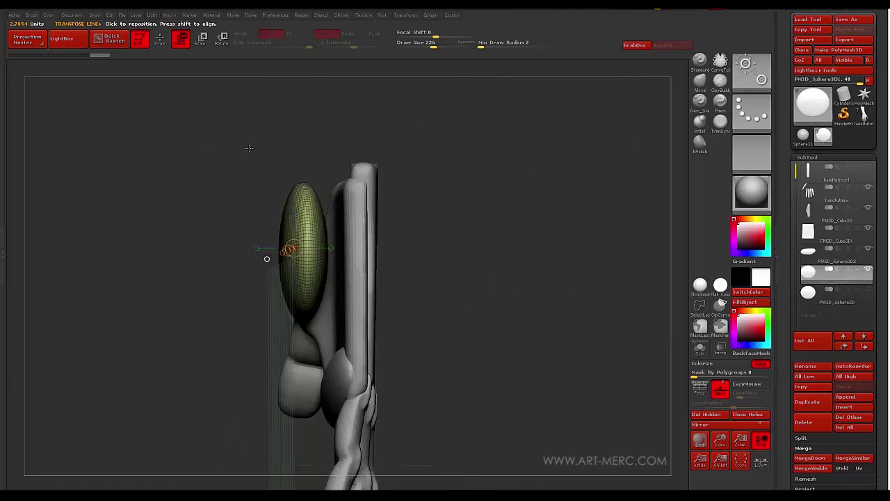
left_click(202, 39)
mouse_move(256, 149)
left_mouse_down("alt")
mouse_move(257, 200)
mouse_move(268, 185)
left_mouse_up("alt")
Push the disc's outline with the Move brush into a teardrop pointing toward the thumb.
key("q")
left_click_drag(393, 252, 386, 236)
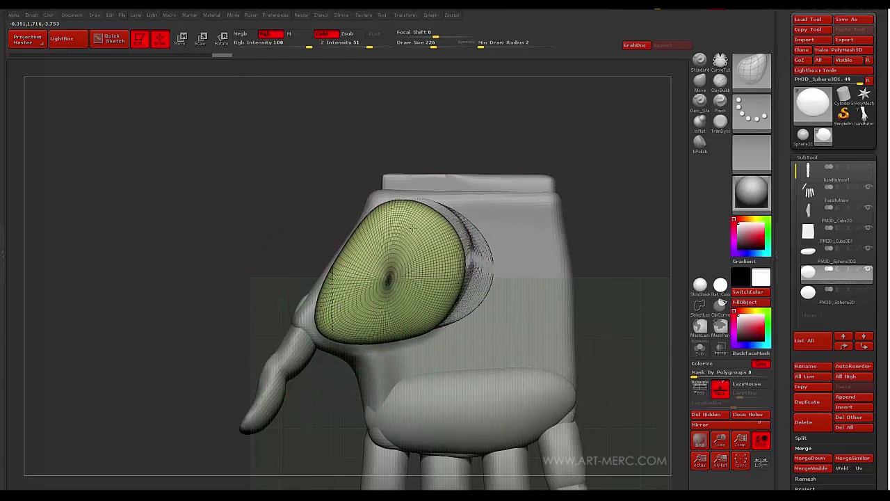
mouse_move(317, 174)
left_mouse_down()
mouse_move(271, 185)
mouse_move(294, 246)
left_mouse_up()
Seat and tilt the thumb pad against the palm, and refine its rounded edges with the Move brush.
key("w")
left_click_drag(300, 197, 317, 253)
left_click(221, 41)
mouse_move(302, 202)
left_mouse_down()
mouse_move(259, 137)
mouse_move(272, 123)
mouse_move(296, 170)
left_mouse_up()
key("q")
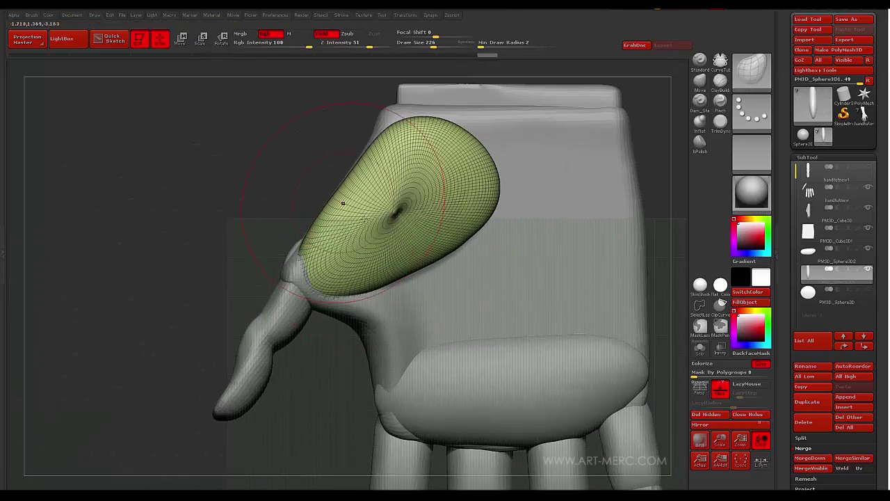
left_click_drag(406, 259, 409, 267)
left_click_drag(487, 187, 476, 191)
left_click_drag(296, 205, 288, 193, "alt")
Duplicate the thumb pad within its subtool and place the copy, rotated upright, on the little-finger side of the palm.
key("w")
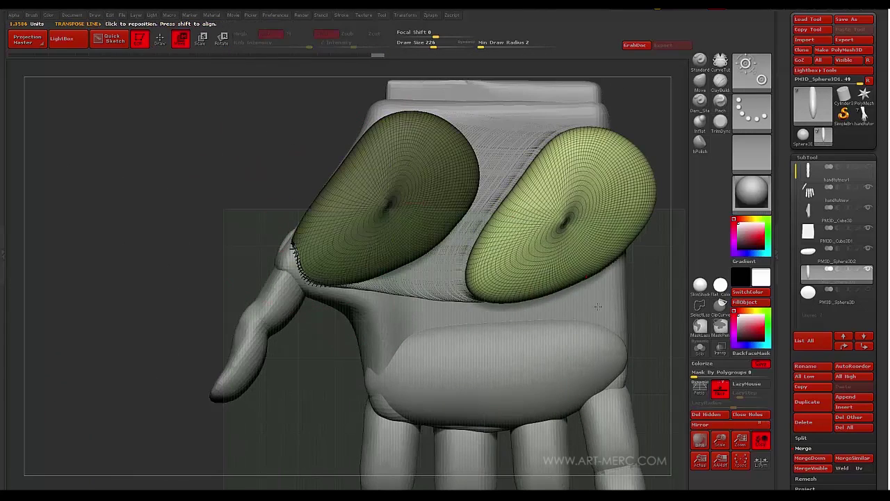
left_click_drag(390, 279, 437, 197, "alt")
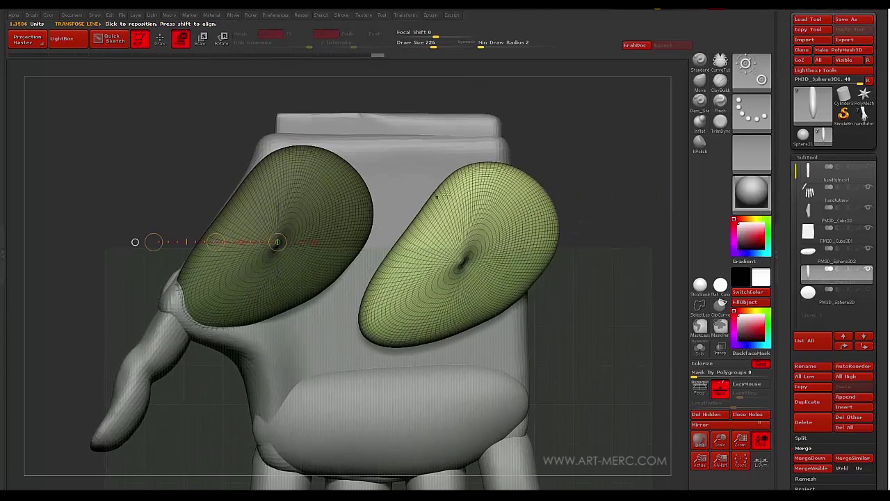
left_click_drag(366, 176, 380, 284)
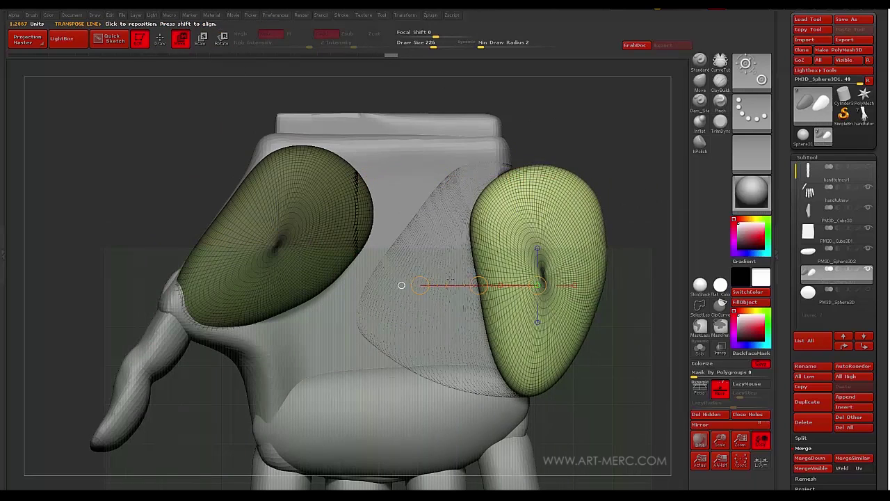
left_click_drag(479, 286, 395, 262)
Rotate the little-finger-side pad to follow the palm's outer edge and trim its outline with the Move brush.
key("r")
left_click_drag(457, 151, 310, 151, "shift")
left_click_drag(310, 151, 316, 193)
mouse_move(562, 241)
left_mouse_down("alt")
mouse_move(551, 251)
mouse_move(546, 216)
left_mouse_up("alt")
key("w")
key("q")
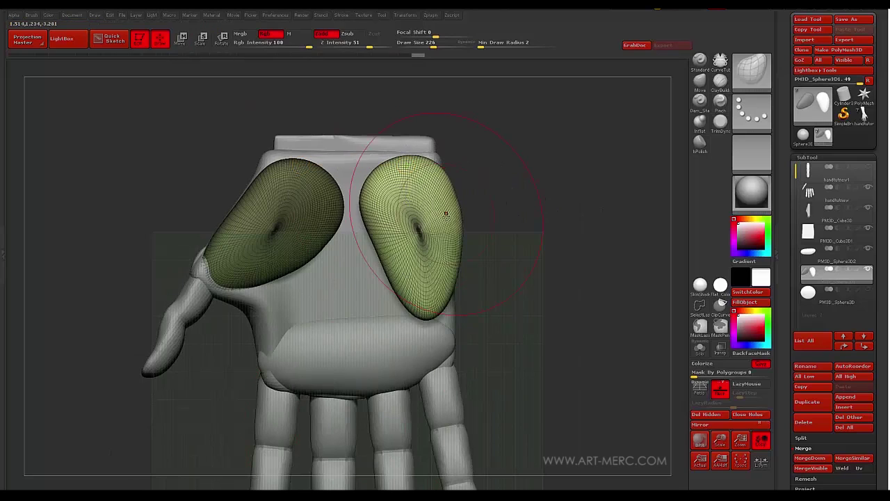
left_click_drag(446, 216, 439, 218)
Tilt the little-finger-side pad in side view to lie along the palm's surface.
left_click_drag(550, 208, 334, 167, "shift")
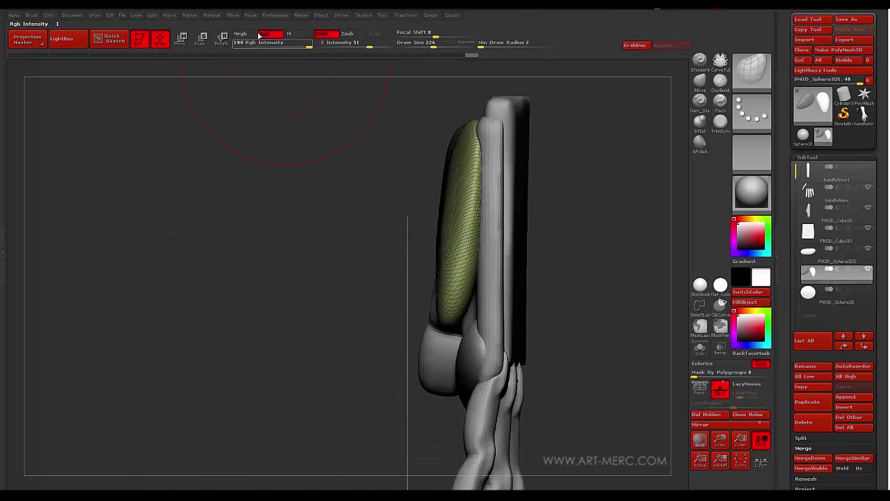
left_click(222, 39)
left_click_drag(462, 133, 318, 133, "shift")
left_click_drag(318, 133, 321, 147)
Clear the mask, DynaMesh the thumb and little-finger-side pads at resolution 48, and open the polygroup options.
mouse_move(341, 160)
left_mouse_down("shift")
mouse_move(550, 151)
mouse_move(559, 238)
left_mouse_up("shift")
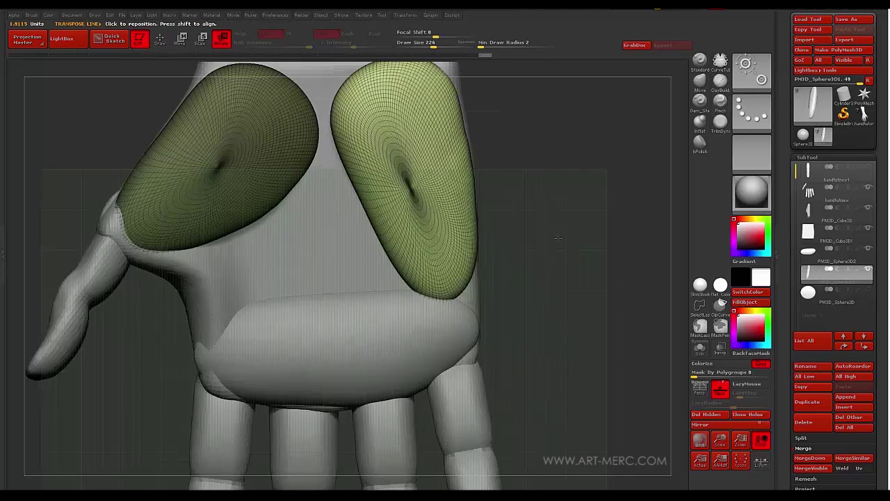
key("f")
scroll(800, 344, "down", 10)
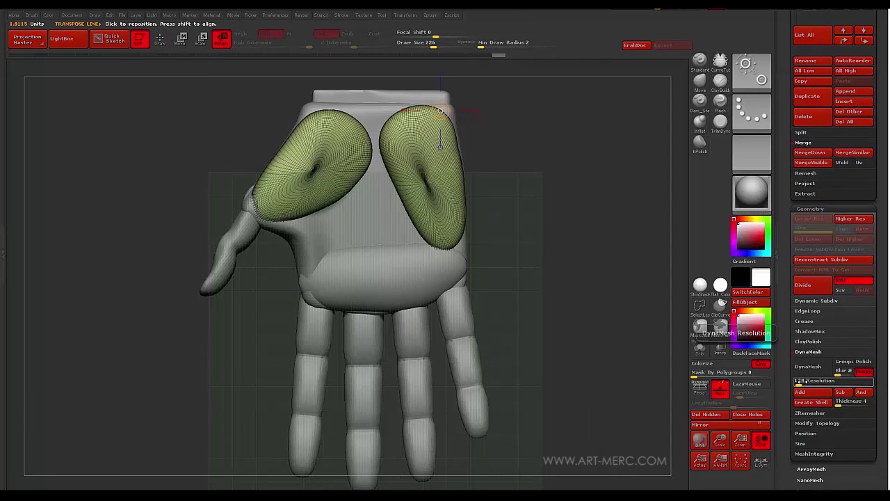
scroll(807, 279, "down", 10)
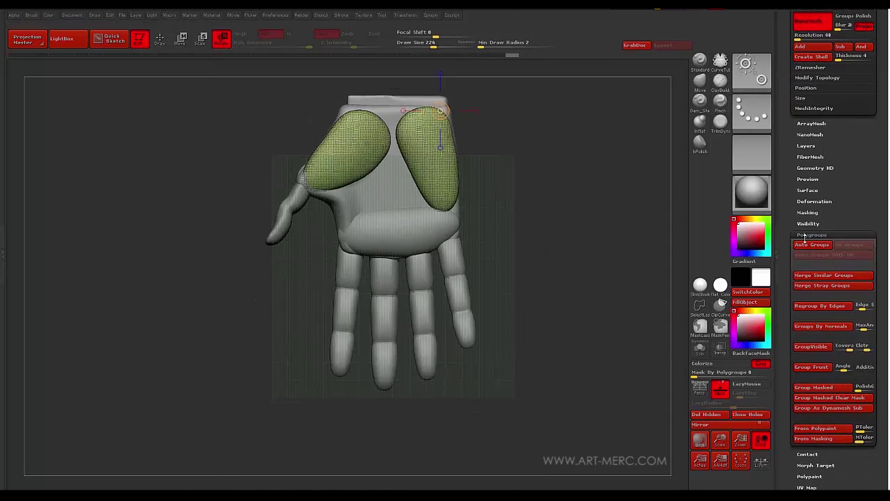
scroll(801, 130, "up", 5)
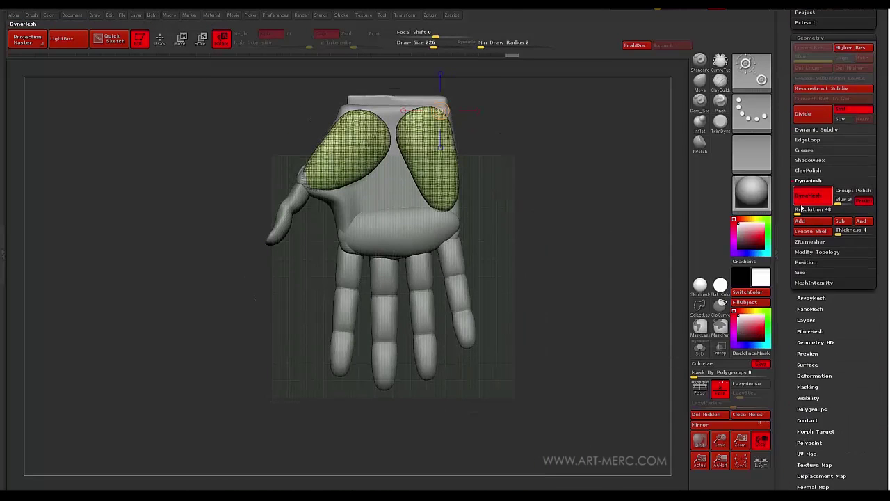
left_click(807, 409)
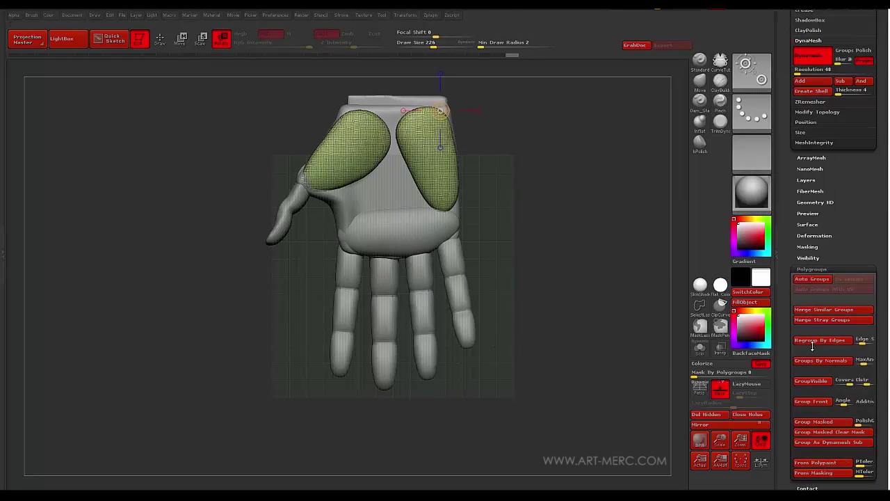
Append a sphere as a new subtool of the hand and make it the active subtool.
left_click_drag(570, 278, 521, 211)
left_click_drag(565, 243, 295, 167)
left_click_drag(835, 146, 835, 417)
left_click(828, 186)
left_click_drag(240, 164, 306, 149)
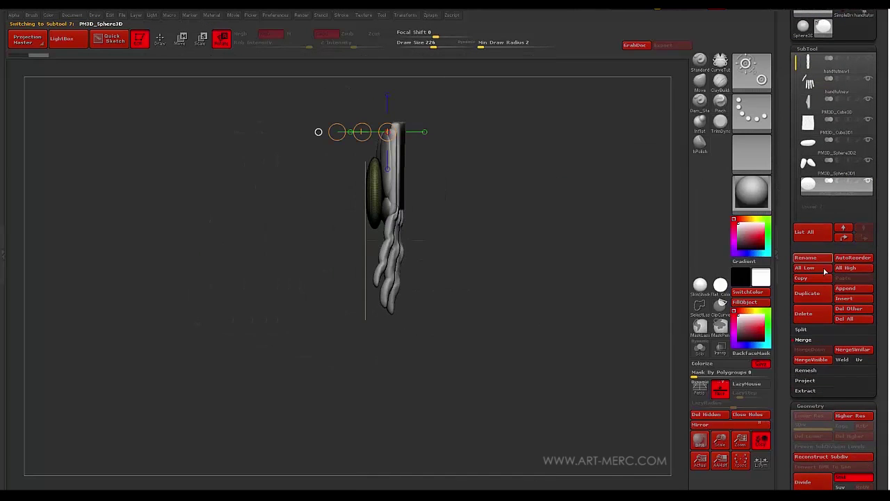
left_click(846, 288)
left_click(681, 308)
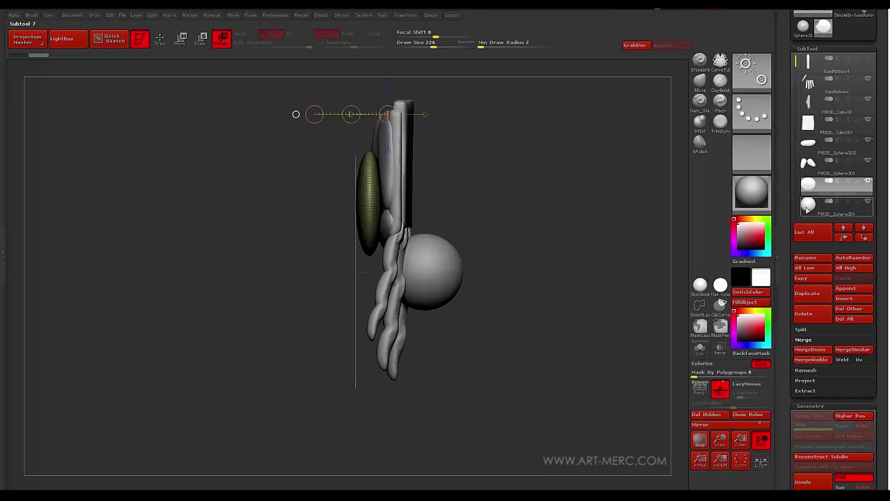
left_click(807, 203)
Scale the sphere down and place it over the pinky knuckle on the back of the hand.
left_click_drag(487, 306, 552, 305, "shift")
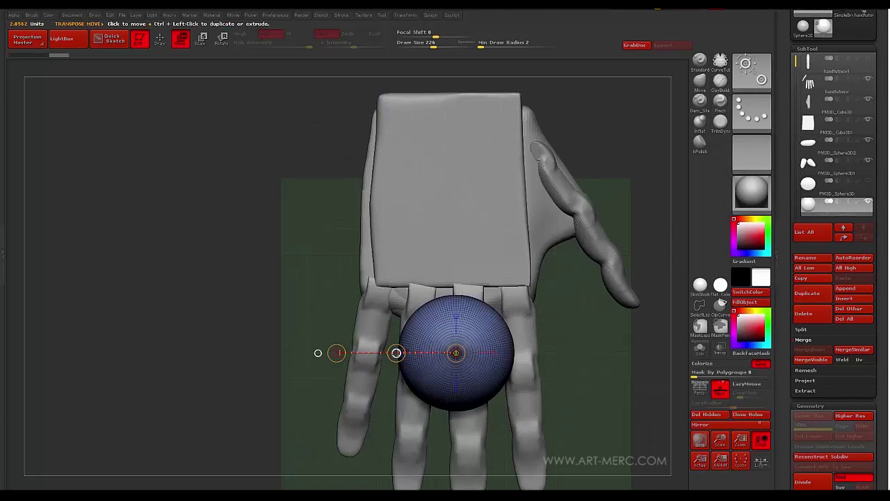
left_click_drag(397, 352, 306, 278)
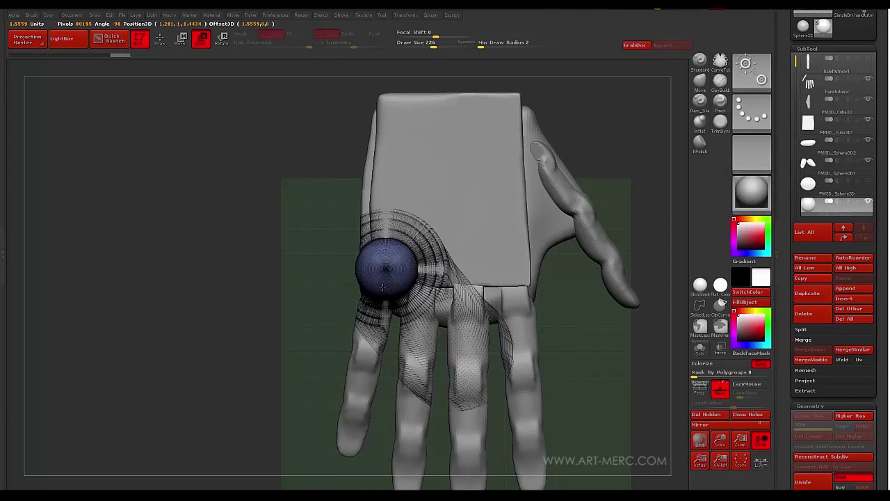
left_click_drag(247, 294, 299, 251, "alt")
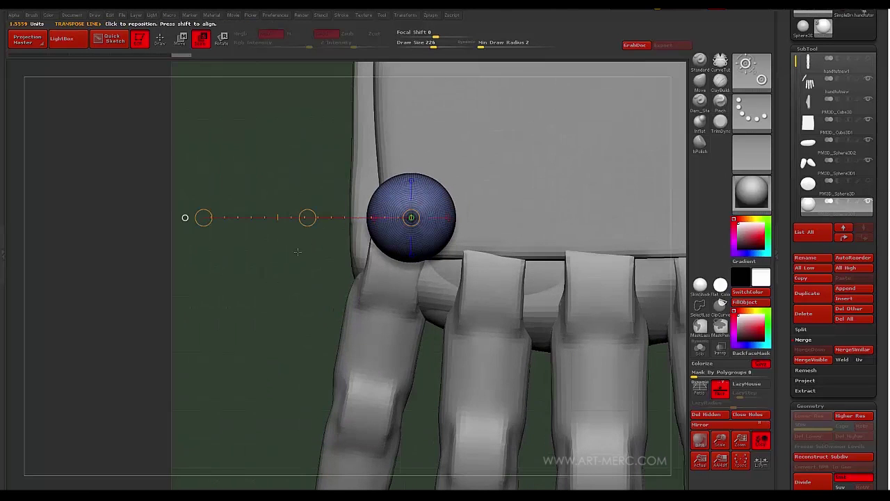
Reposition the small sphere at the base of the pinky and narrow it into an upright oval.
key("w")
mouse_move(202, 216)
left_mouse_down()
mouse_move(259, 224)
mouse_move(396, 211)
mouse_move(422, 241)
mouse_move(345, 246)
left_mouse_up()
left_click_drag(389, 320, 243, 320)
mouse_move(333, 265)
left_mouse_down()
mouse_move(235, 264)
mouse_move(272, 287)
mouse_move(343, 303)
left_mouse_up()
Duplicate the oval onto the ring, middle and index finger knuckles.
key("w")
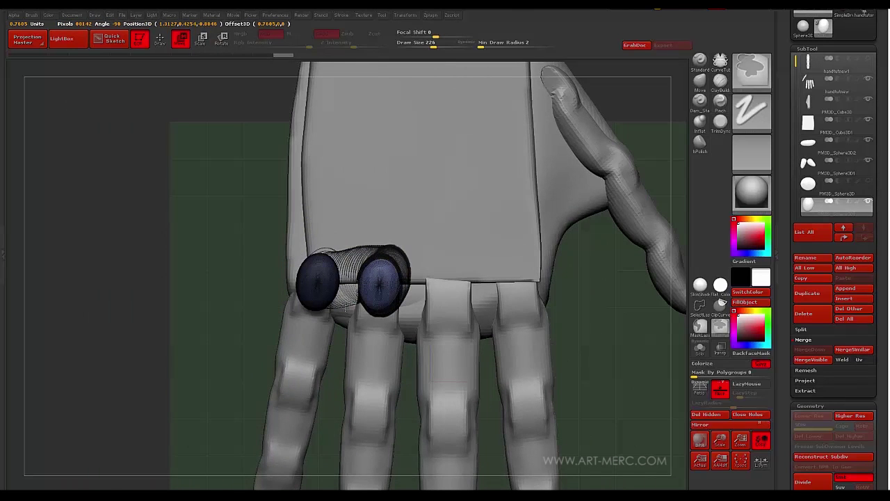
left_click_drag(236, 240, 224, 255, "ctrl")
left_click_drag(283, 305, 405, 304, "ctrl")
left_click_drag(203, 228, 218, 243, "ctrl")
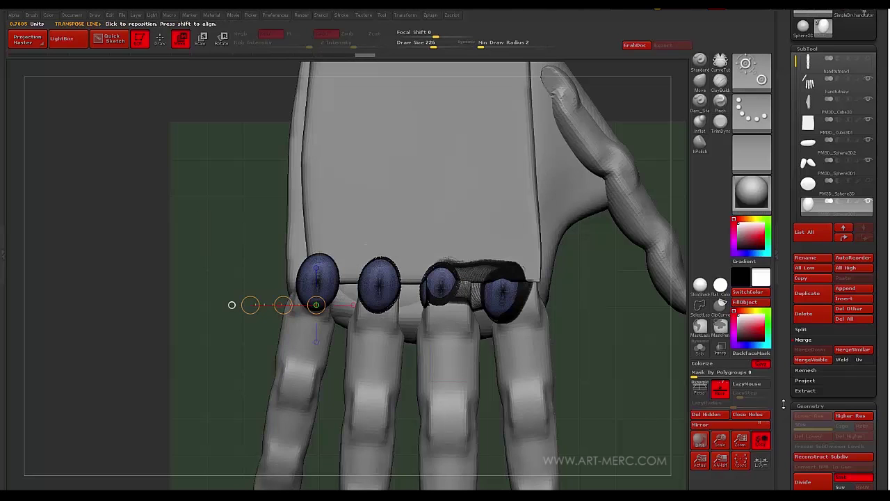
Give each knuckle oval its own polygroup with Auto Groups, then lengthen and reposition the ring finger's oval.
left_click_drag(784, 404, 785, 46)
left_click(802, 429)
mouse_move(209, 333)
left_mouse_down("alt")
mouse_move(212, 282)
mouse_move(212, 327)
left_mouse_up("alt")
left_click_drag(258, 293, 496, 338)
left_click_drag(474, 205, 414, 296)
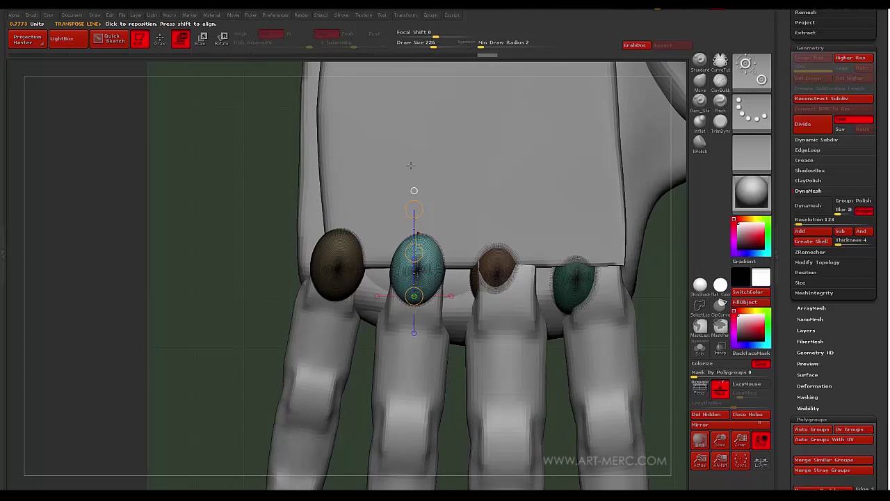
left_click_drag(414, 209, 413, 185)
left_click_drag(413, 253, 411, 278)
Isolate the pinky knuckle oval and lengthen it along the slant of the finger.
left_click(389, 253, "alt")
mouse_move(332, 268)
left_mouse_down("alt")
mouse_move(390, 253)
mouse_move(393, 184)
left_mouse_up("alt")
left_click_drag(396, 241, 391, 260)
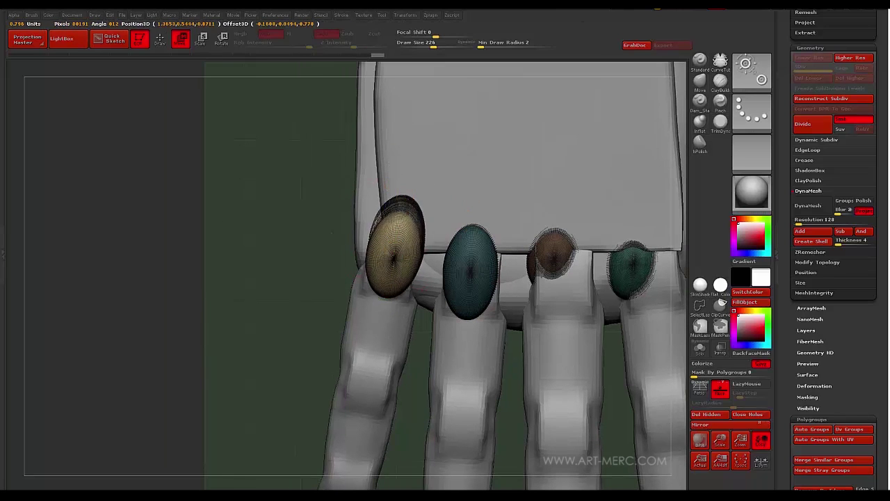
left_click_drag(408, 179, 366, 171, "alt")
Isolate the middle finger's knuckle oval, then enlarge it and center it over the finger base.
left_click(513, 248, "alt")
left_click_drag(446, 259, 509, 322)
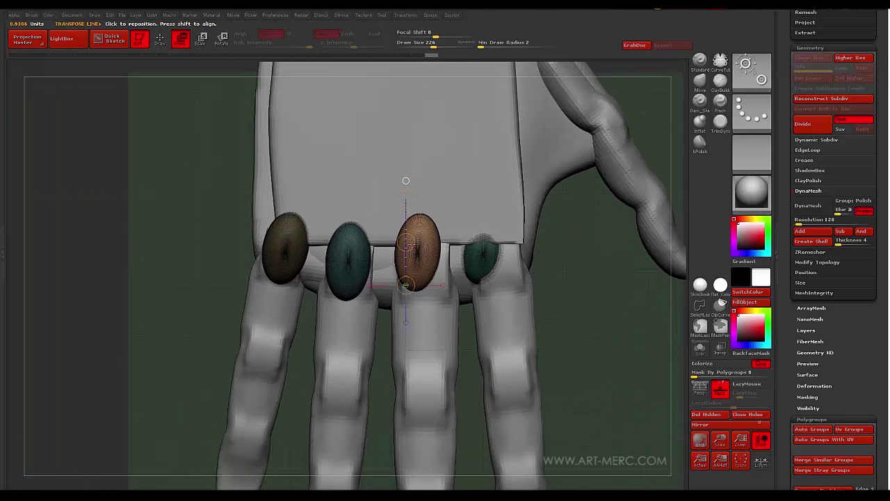
left_click_drag(357, 271, 346, 271)
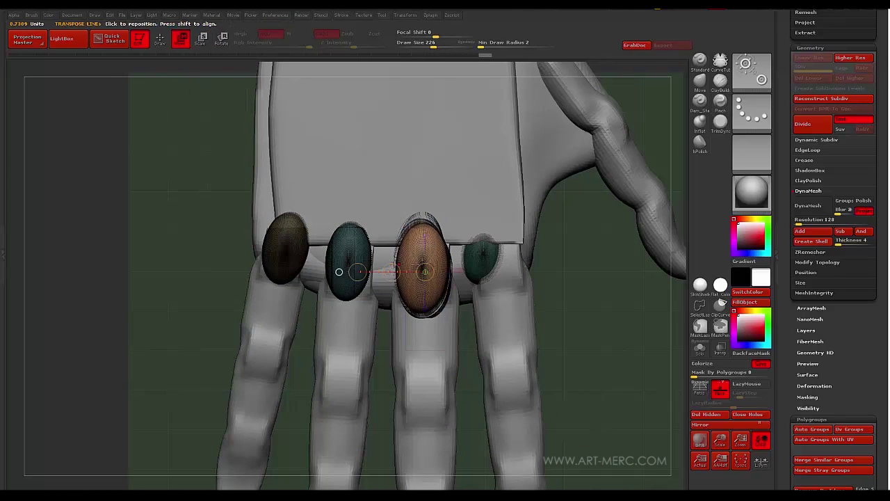
Enlarge and align the index finger's knuckle oval, then adjust its depth against the back of the hand.
left_click(480, 259, "alt")
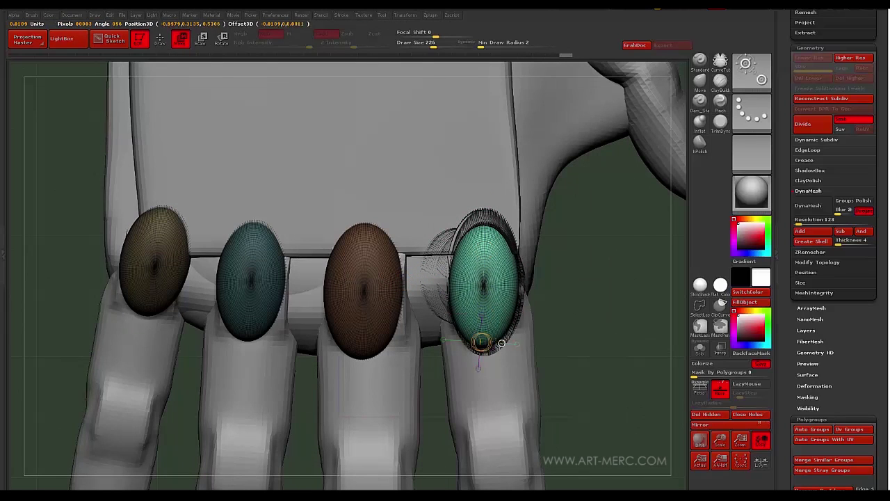
key("r")
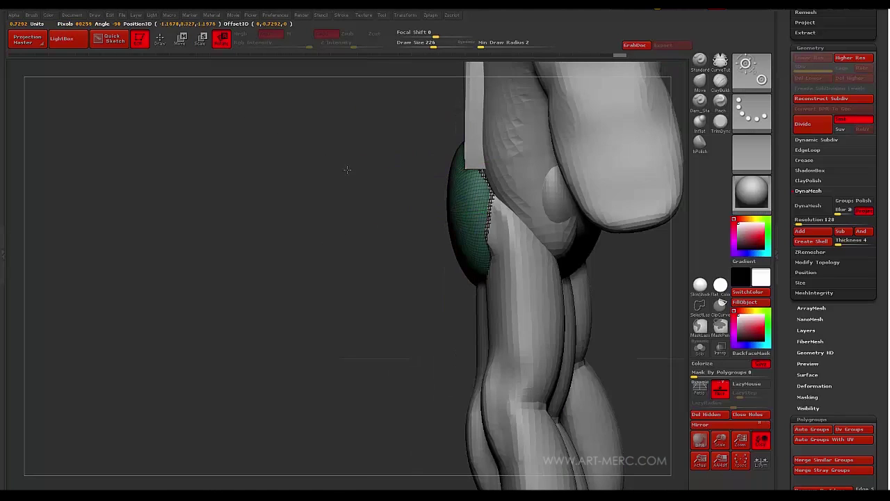
key("w")
left_click_drag(485, 197, 366, 195, "ctrl")
left_click_drag(426, 196, 435, 196)
left_click_drag(264, 192, 267, 192)
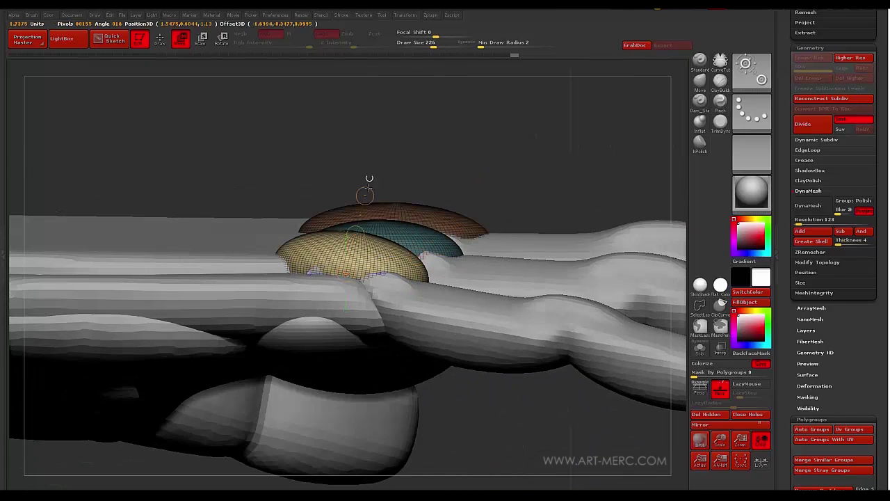
Adjust how far the pinky knuckle oval protrudes from the back of the hand.
left_click_drag(365, 171, 362, 183)
right_click_drag(362, 183, 418, 281)
left_click_drag(417, 281, 299, 164)
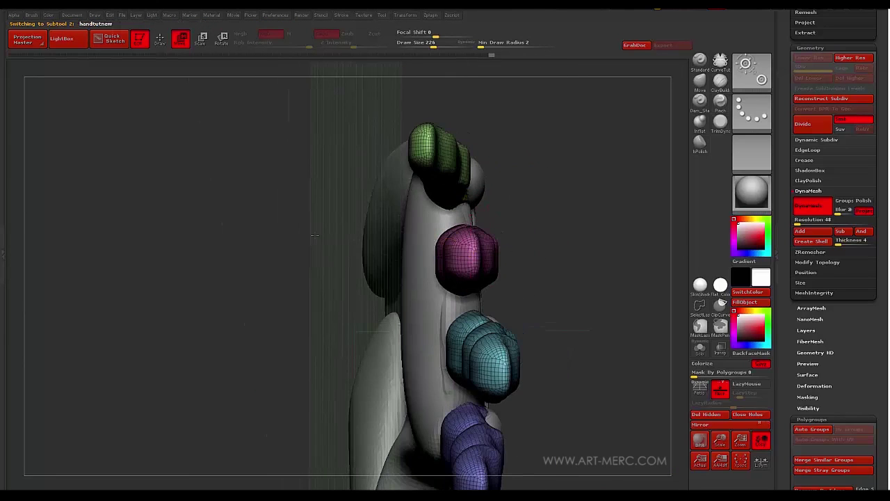
In the handtutnew subtool, isolate and rotate the ring, pinky and index fingers one at a time around the palm's curve.
left_click(465, 256, "ctrl")
mouse_move(469, 256)
left_mouse_down("shift")
mouse_move(370, 250)
mouse_move(379, 248)
mouse_move(394, 343)
mouse_move(441, 348)
left_mouse_up("shift")
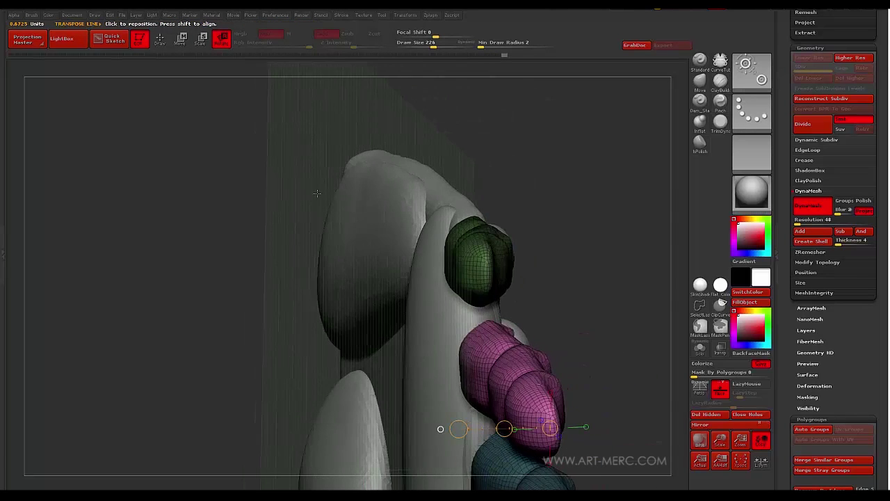
left_click(478, 261, "ctrl")
left_click_drag(517, 270, 426, 272, "shift")
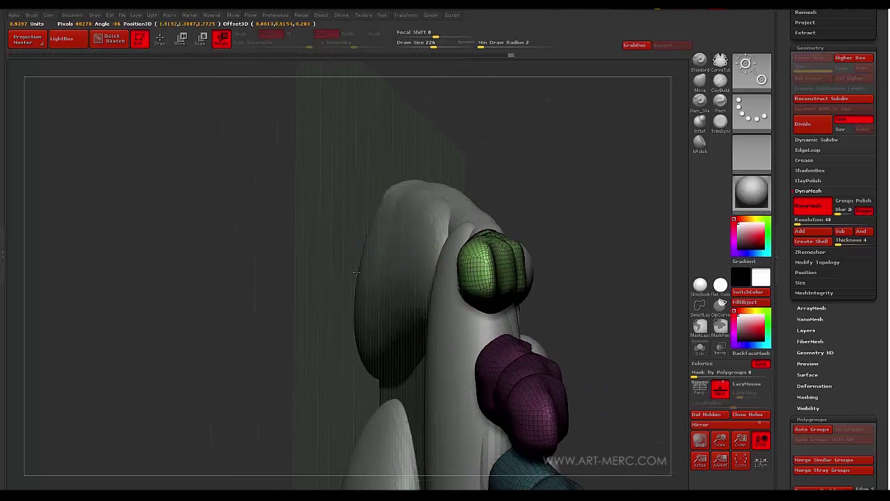
mouse_move(357, 272)
left_mouse_down("alt")
mouse_move(378, 177)
mouse_move(396, 225)
mouse_move(369, 265)
mouse_move(395, 199)
mouse_move(425, 209)
left_mouse_up("alt")
left_click(562, 323, "ctrl")
mouse_move(574, 329)
left_mouse_down("shift")
mouse_move(450, 318)
mouse_move(455, 284)
left_mouse_up("shift")
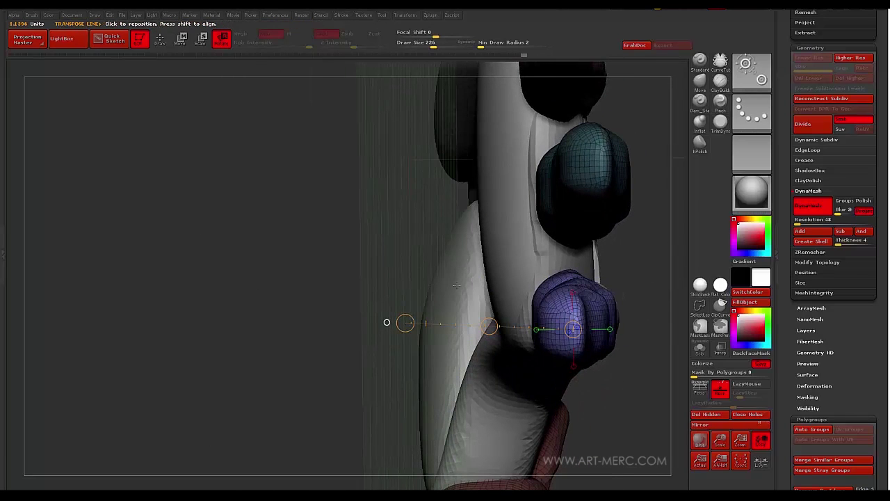
left_click_drag(371, 299, 491, 268)
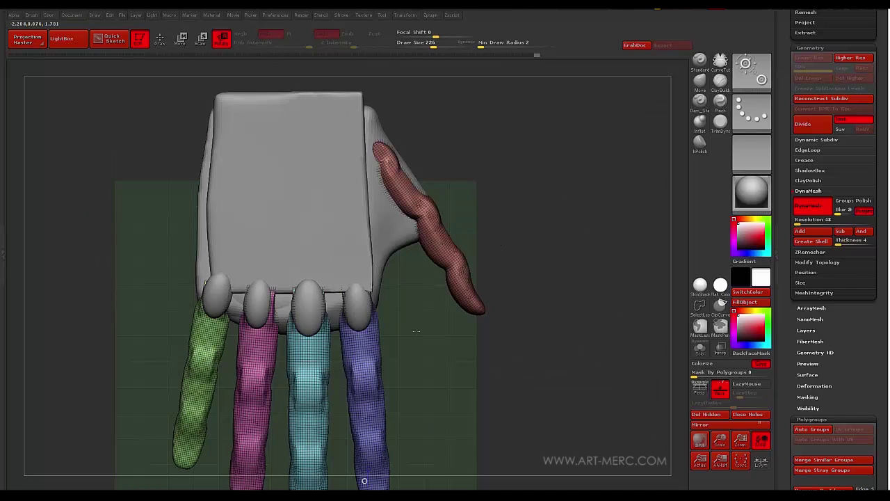
Duplicate the index knuckle oval onto the thumb's joint, then rotate and shift it to fit the thumb's surface.
left_click(359, 302, "alt")
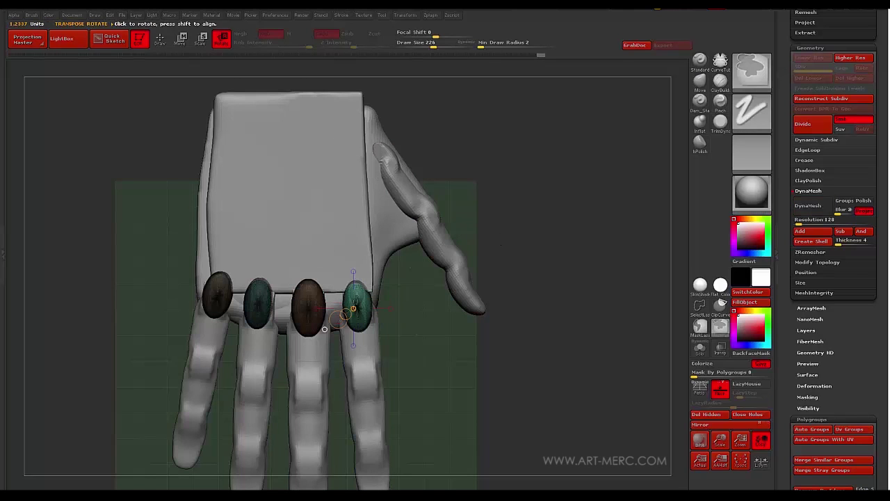
left_click_drag(390, 300, 459, 190, "ctrl")
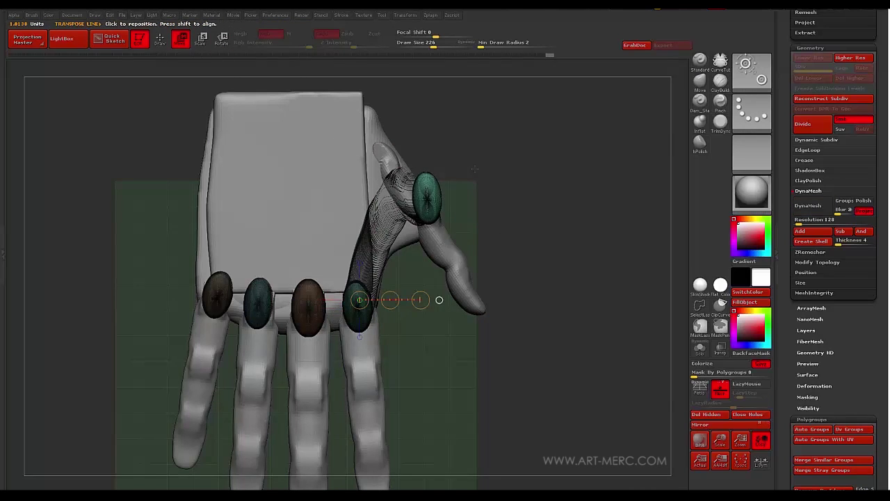
left_click_drag(515, 183, 277, 286, "shift")
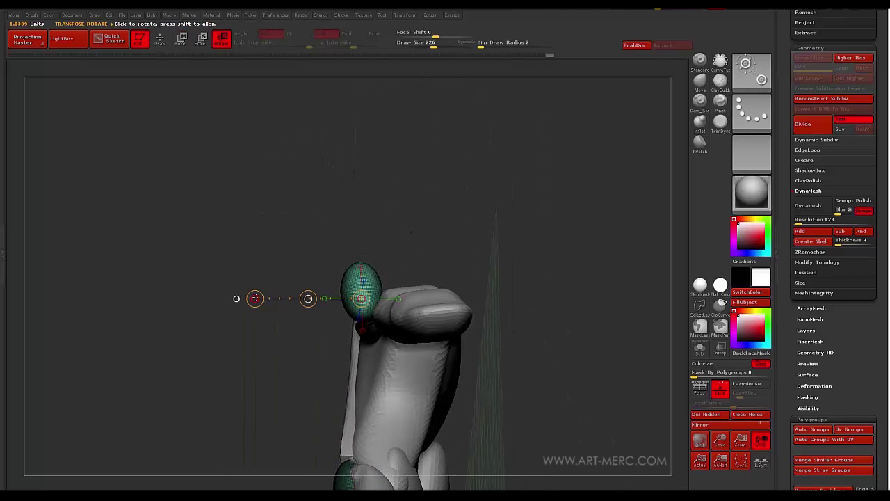
left_click_drag(343, 238, 237, 306)
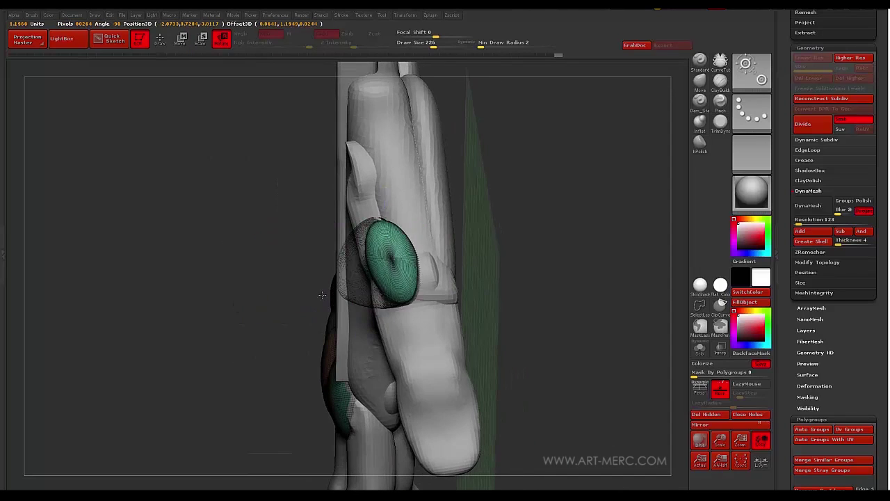
mouse_move(242, 212)
left_mouse_down()
mouse_move(222, 211)
mouse_move(239, 206)
left_mouse_up()
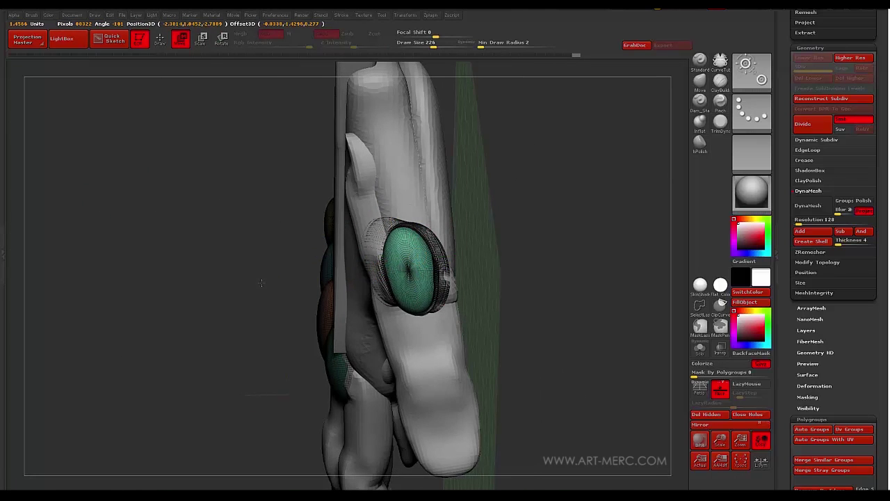
mouse_move(262, 282)
left_mouse_down()
mouse_move(230, 146)
mouse_move(224, 212)
left_mouse_up()
mouse_move(266, 279)
left_mouse_down()
mouse_move(247, 284)
mouse_move(285, 198)
mouse_move(212, 206)
mouse_move(224, 176)
mouse_move(209, 181)
left_mouse_up()
Save the tool under the file name handtutnew1.
left_click_drag(784, 173, 784, 69)
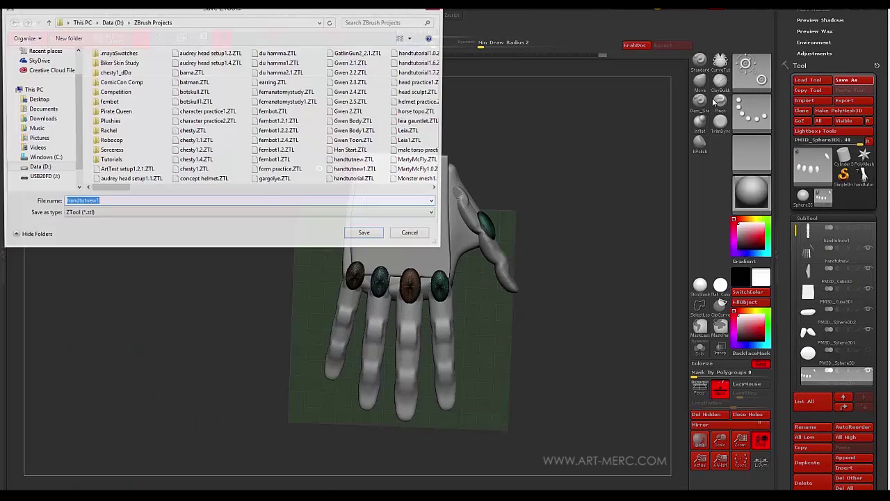
key("Return")
left_click(469, 246)
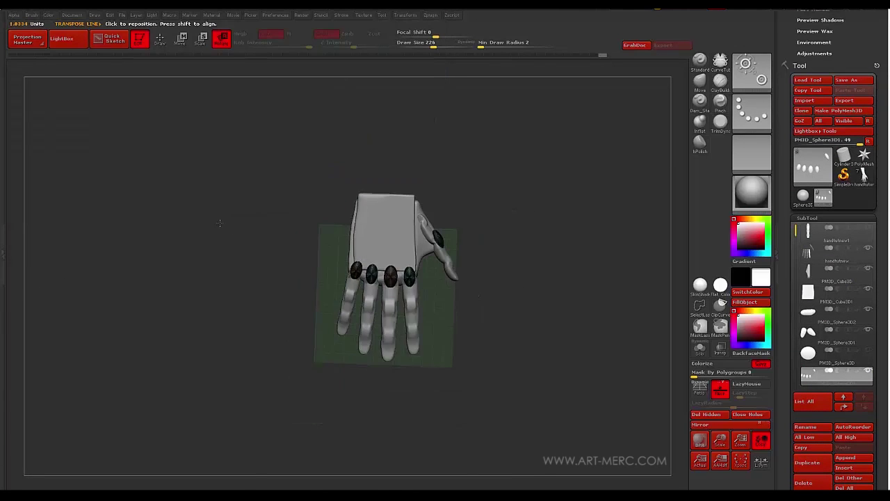
Append a cube as a new subtool and make it the active subtool.
left_click_drag(219, 222, 221, 199)
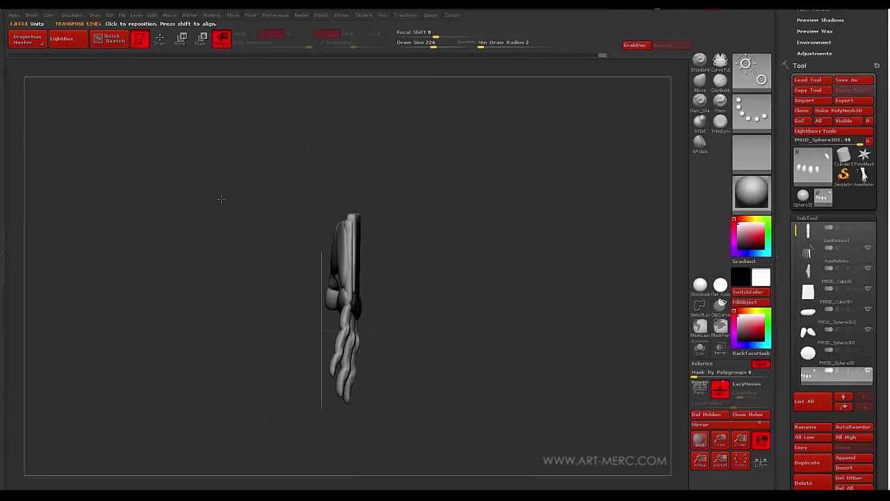
left_click_drag(218, 243, 240, 175)
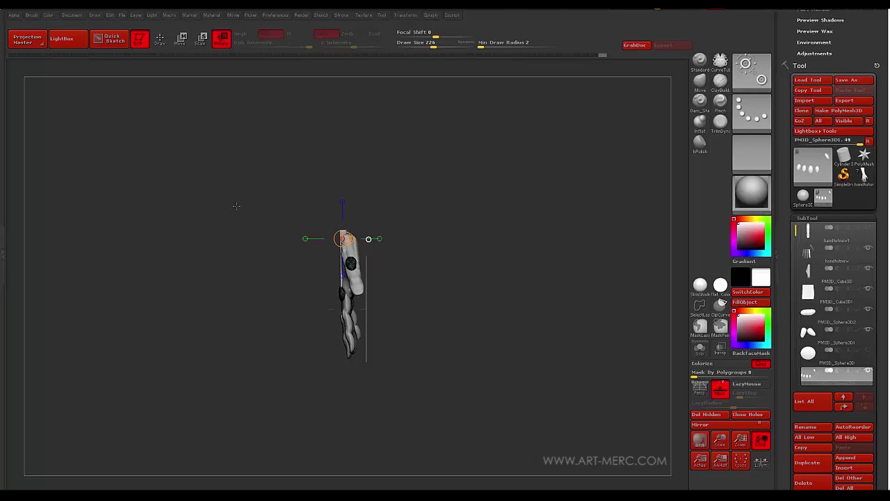
left_click(848, 464)
left_click(519, 356)
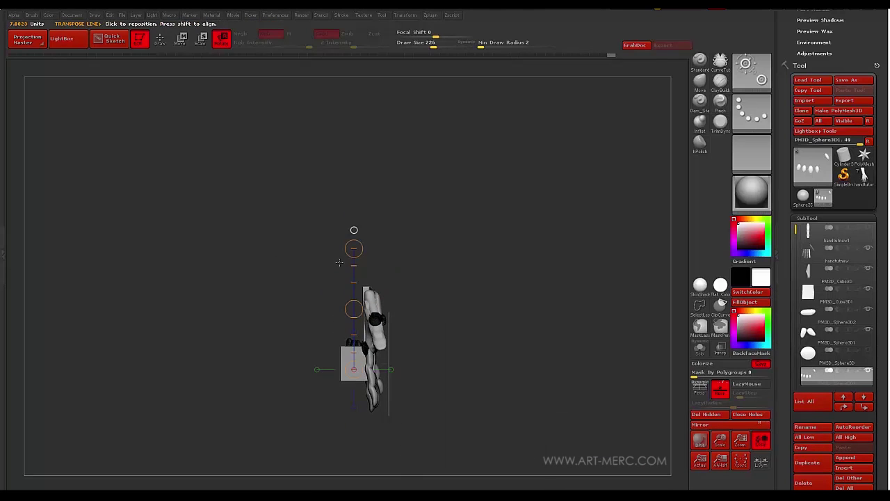
left_click(343, 355, "alt")
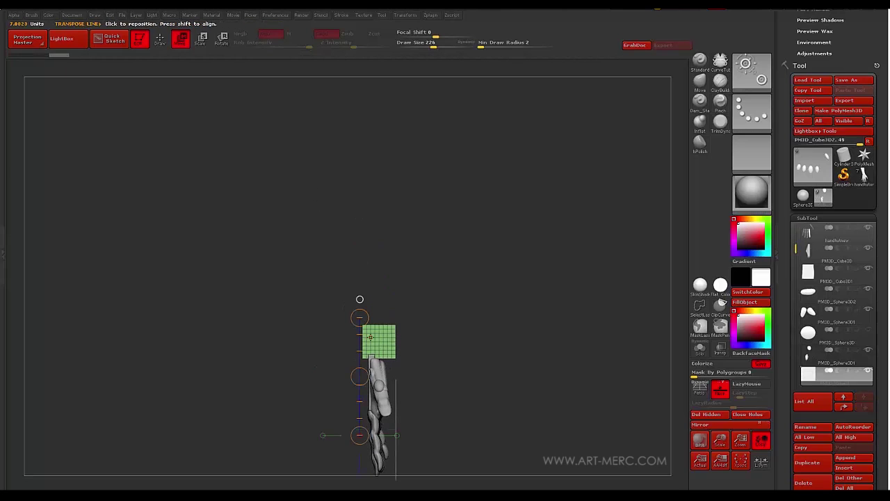
Move the cube above the wrist and stretch it upward into a long forearm block.
left_click(370, 338)
mouse_move(209, 304)
left_mouse_down("shift")
mouse_move(270, 303)
mouse_move(288, 222)
left_mouse_up("shift")
left_click_drag(356, 332, 356, 104, "shift")
left_click_drag(357, 254, 356, 198)
left_click_drag(357, 294, 356, 243)
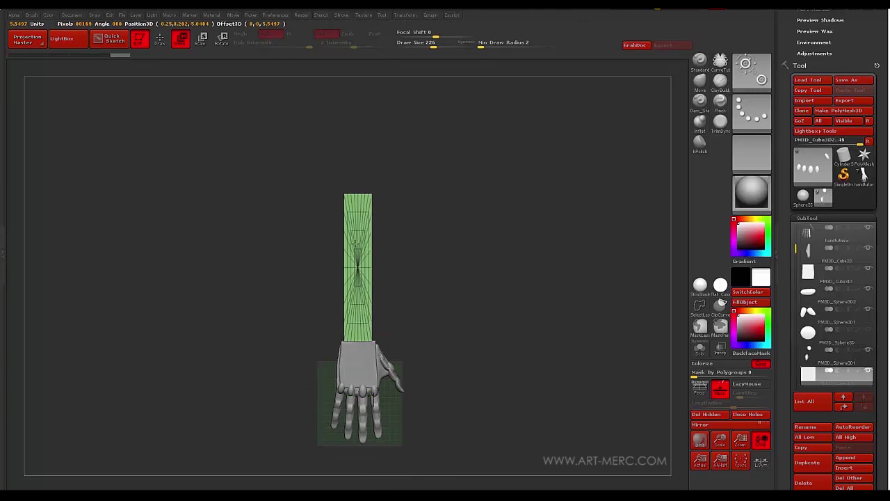
left_click_drag(278, 269, 267, 243)
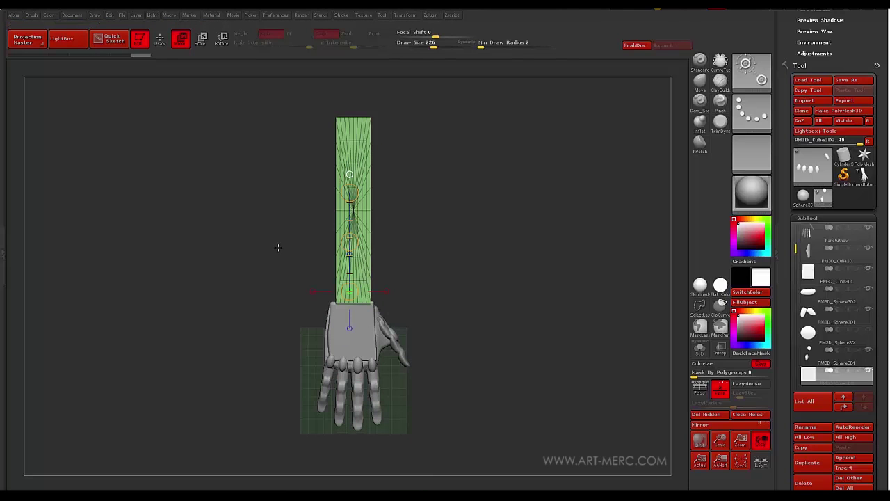
Thin the forearm block to roughly the hand's depth and tilt it slightly at the wrist.
left_click_drag(285, 269, 279, 228, "alt")
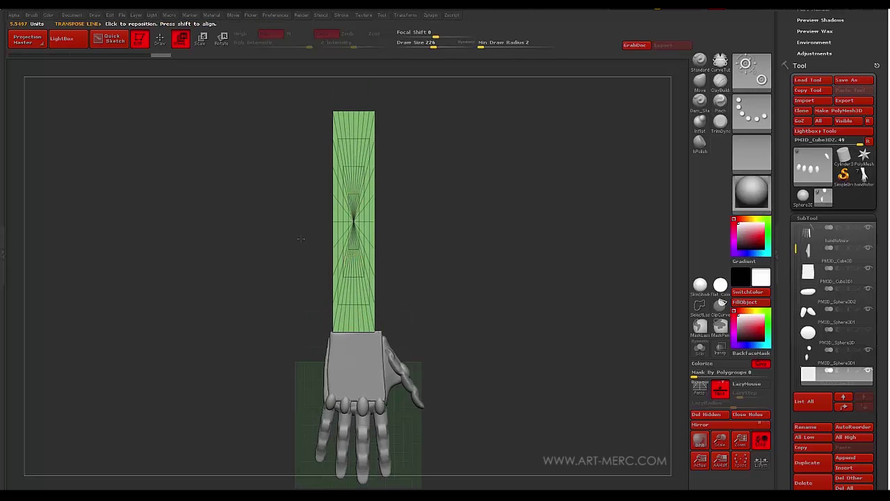
left_click_drag(301, 239, 332, 207, "alt")
left_click_drag(398, 226, 399, 243, "alt")
left_click_drag(327, 243, 240, 176)
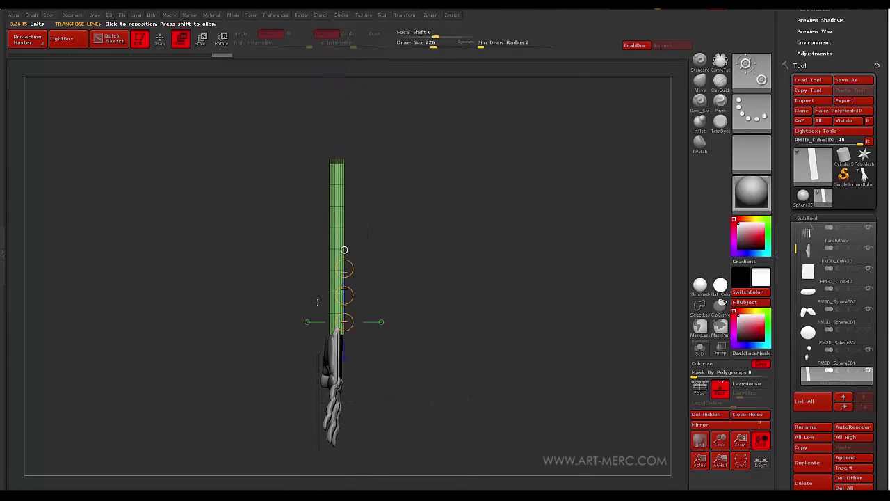
left_click_drag(270, 339, 776, 337)
scroll(791, 324, "down", 10)
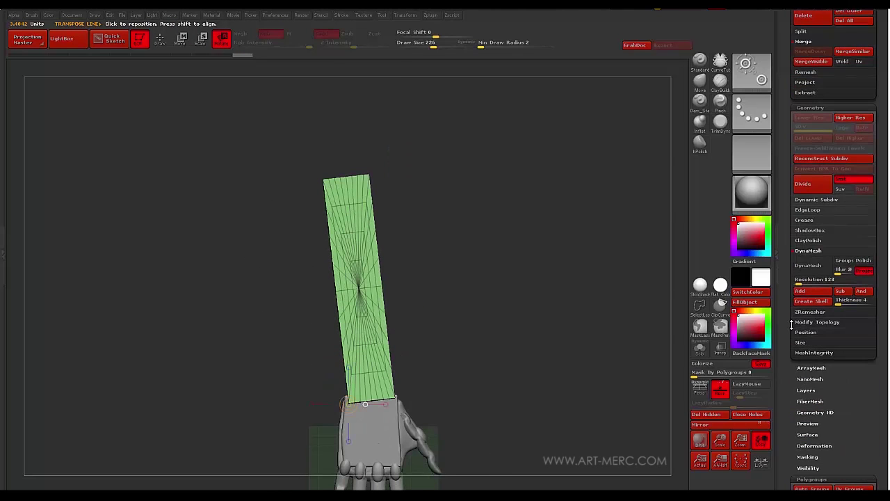
Convert the forearm block to a DynaMesh at resolution 48 and smooth its long edges.
left_click(807, 267)
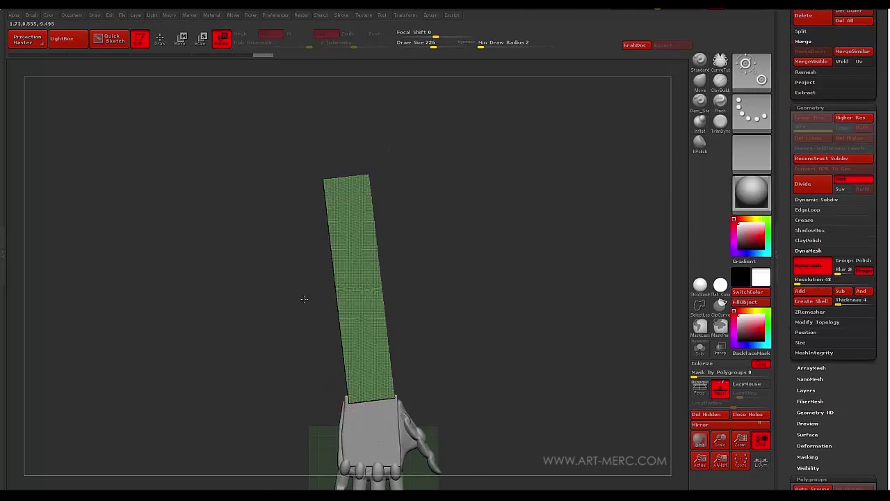
left_click_drag(297, 302, 373, 374)
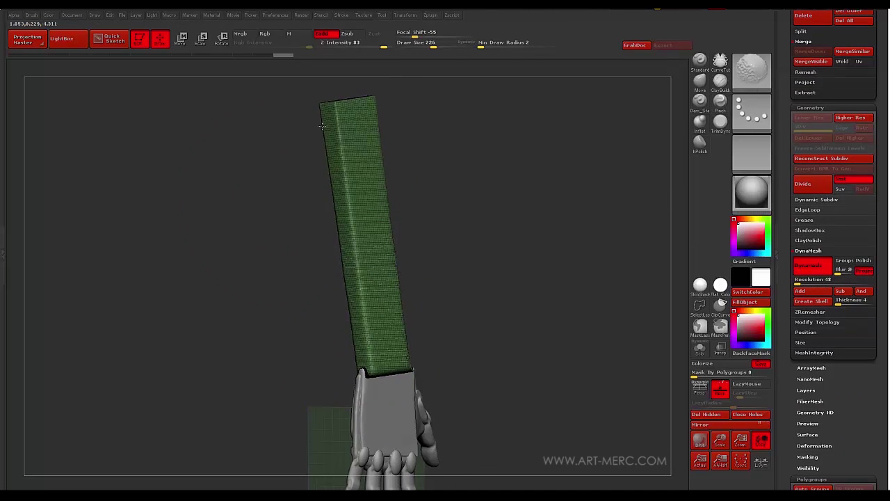
left_click_drag(322, 126, 473, 334)
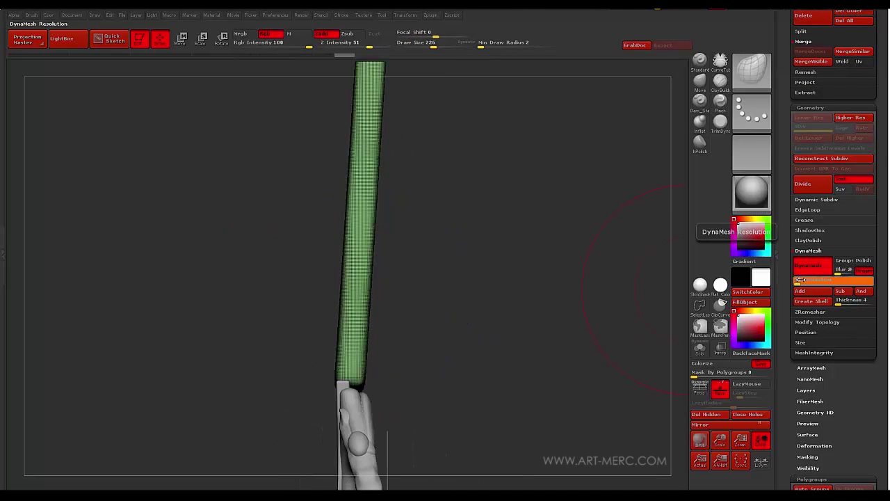
Remesh the forearm block at DynaMesh resolution 32 and adjust its wrist end to meet the palm.
mouse_move(535, 262)
left_mouse_down()
mouse_move(269, 252)
mouse_move(290, 262)
mouse_move(274, 326)
mouse_move(276, 279)
mouse_move(277, 300)
left_mouse_up()
left_click_drag(358, 345, 349, 363)
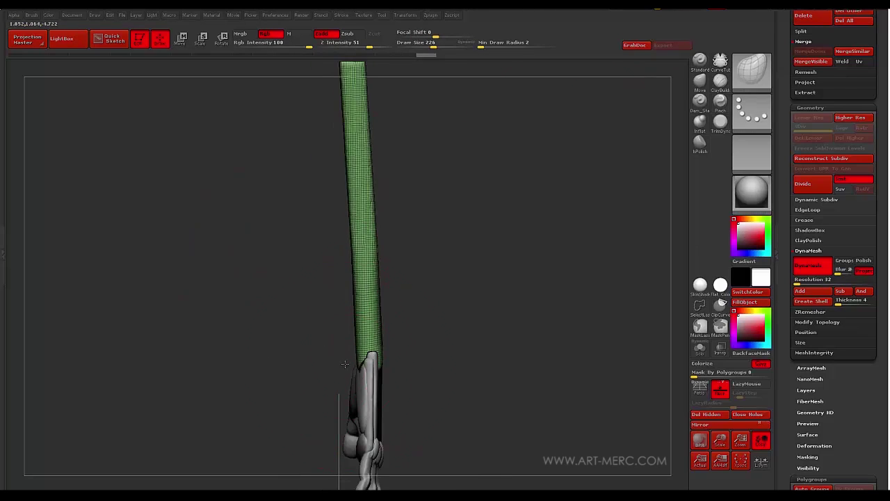
mouse_move(279, 306)
left_mouse_down()
mouse_move(334, 306)
mouse_move(357, 318)
mouse_move(344, 302)
mouse_move(338, 370)
mouse_move(397, 245)
mouse_move(389, 294)
mouse_move(330, 334)
mouse_move(318, 219)
mouse_move(320, 308)
mouse_move(258, 342)
left_mouse_up()
Assign a new polygroup to the whole forearm block.
key("w")
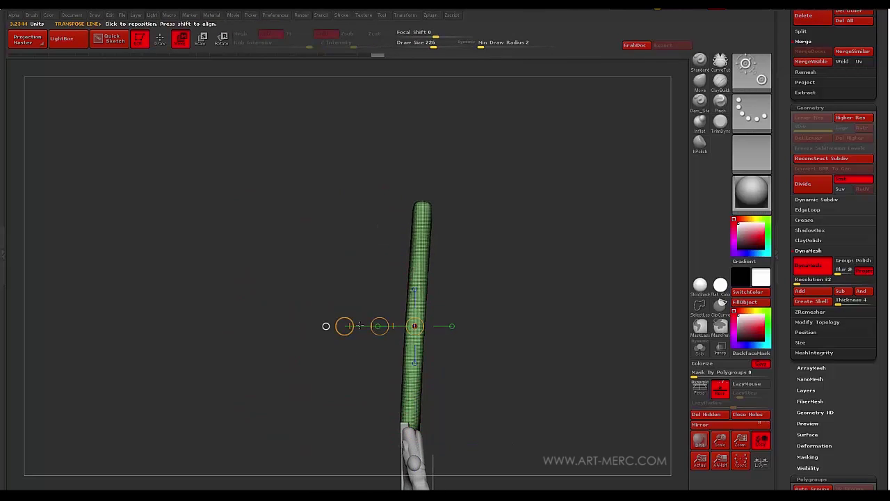
left_click_drag(359, 326, 558, 275)
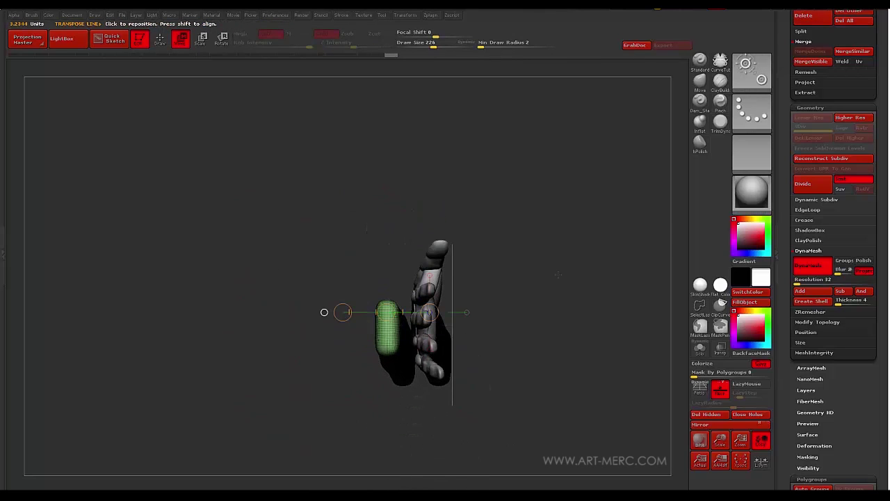
left_click_drag(786, 414, 786, 289)
left_click_drag(362, 279, 382, 332)
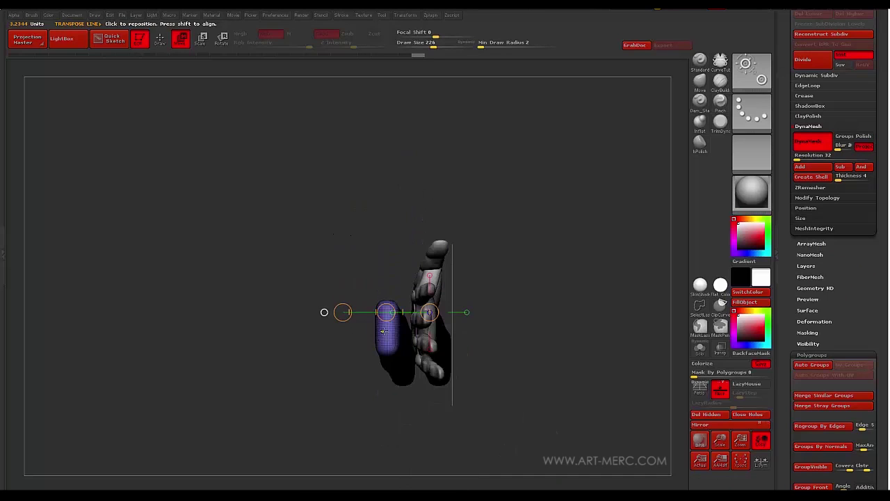
Duplicate the forearm block alongside the original and make the copy narrower.
mouse_move(298, 293)
left_mouse_down()
mouse_move(271, 249)
mouse_move(322, 172)
mouse_move(289, 279)
left_mouse_up()
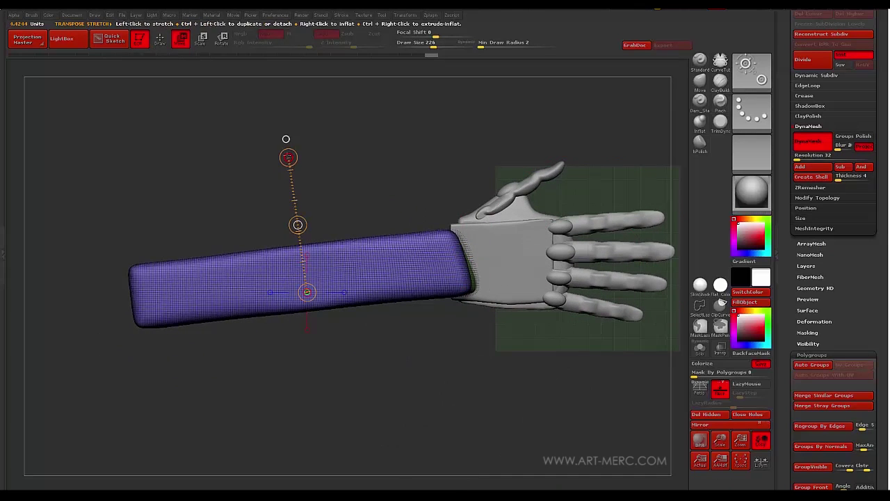
left_click_drag(288, 157, 306, 200)
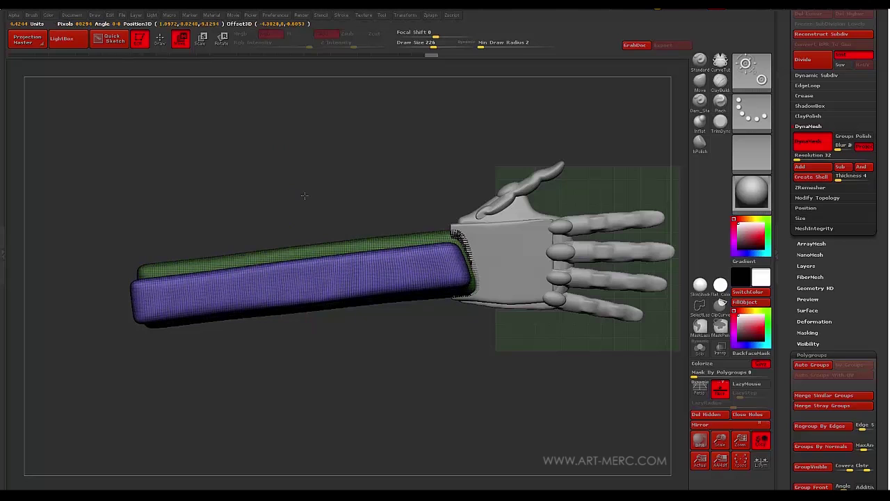
left_click_drag(305, 196, 400, 216)
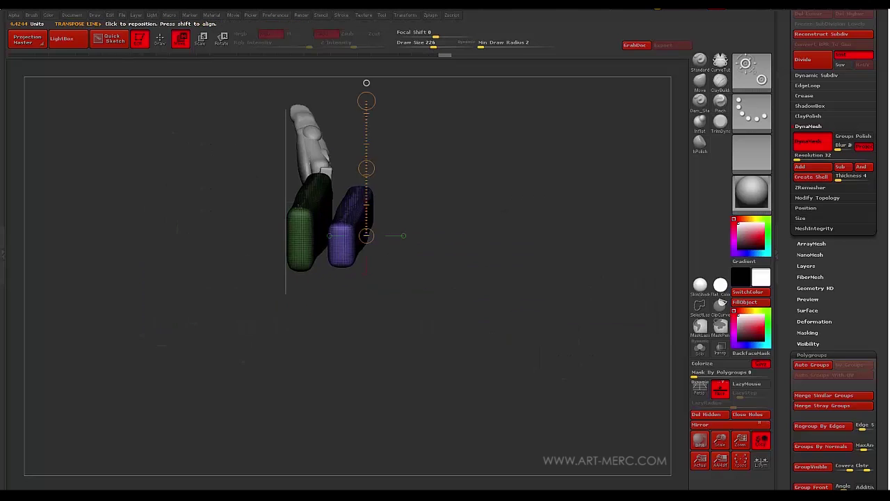
Isolate the two forearm blocks by masking and widen the copy slightly across the forearm.
left_click(306, 215, "ctrl")
left_click_drag(396, 278, 389, 233)
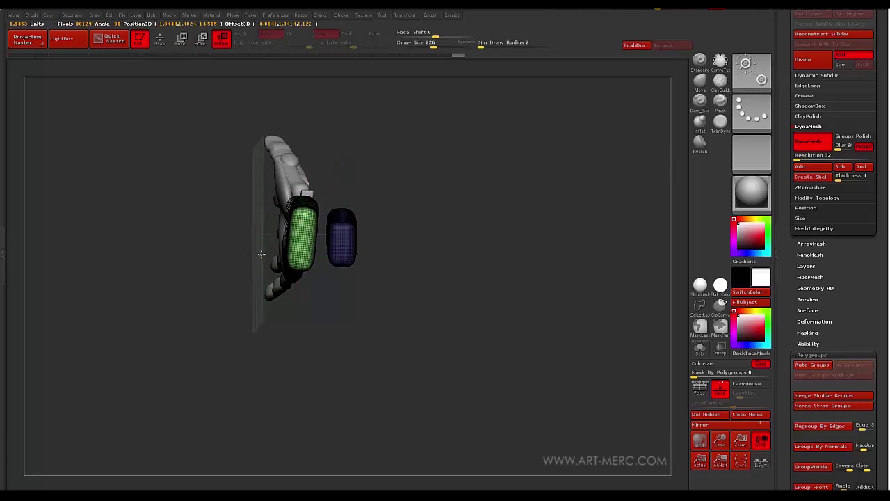
left_click_drag(261, 253, 261, 169)
left_click(272, 171, "ctrl")
key("w")
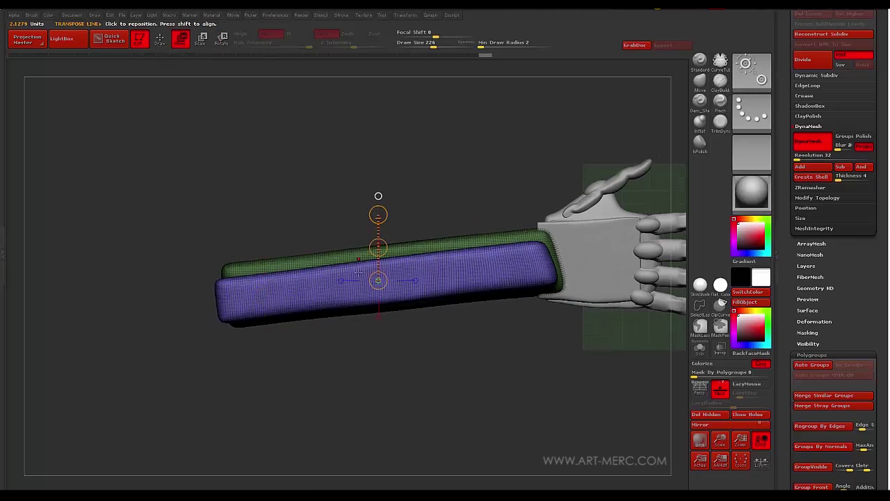
left_click_drag(346, 222, 347, 221)
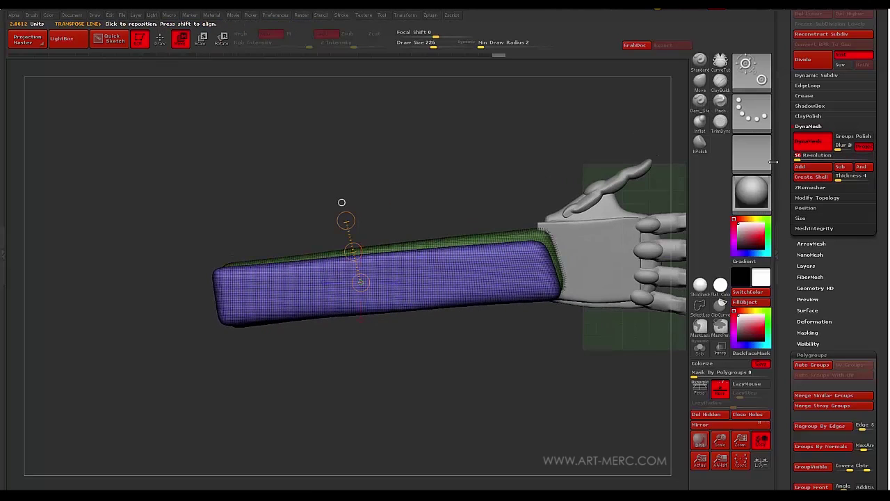
Remesh both forearm blocks at DynaMesh resolution 16 and shift the copy toward the thumb side.
left_click_drag(480, 151, 466, 176, "ctrl")
left_click_drag(384, 309, 384, 224, "shift")
mouse_move(384, 267)
left_mouse_down()
mouse_move(402, 217)
mouse_move(385, 252)
left_mouse_up()
Sculpt the copied block with the Inflat brush into a muscle form, swollen near the elbow and tapered toward the wrist.
left_click(700, 121)
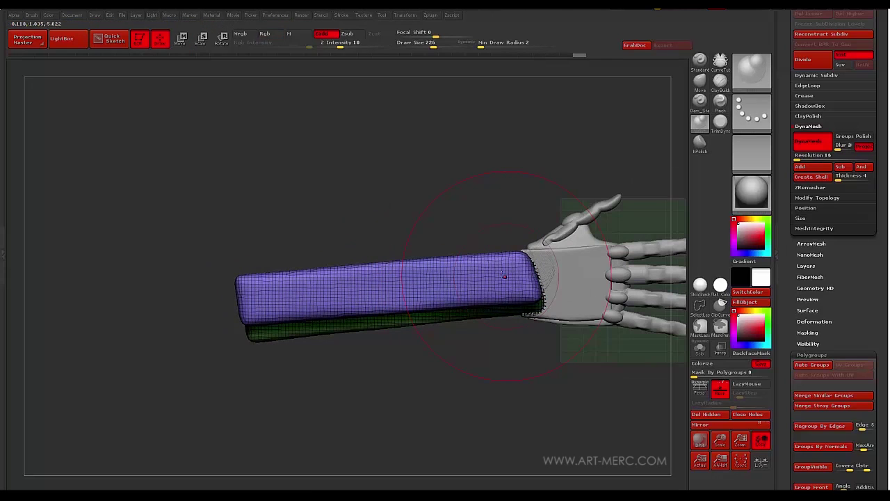
mouse_move(497, 293)
left_mouse_down()
mouse_move(477, 278)
mouse_move(528, 268)
left_mouse_up()
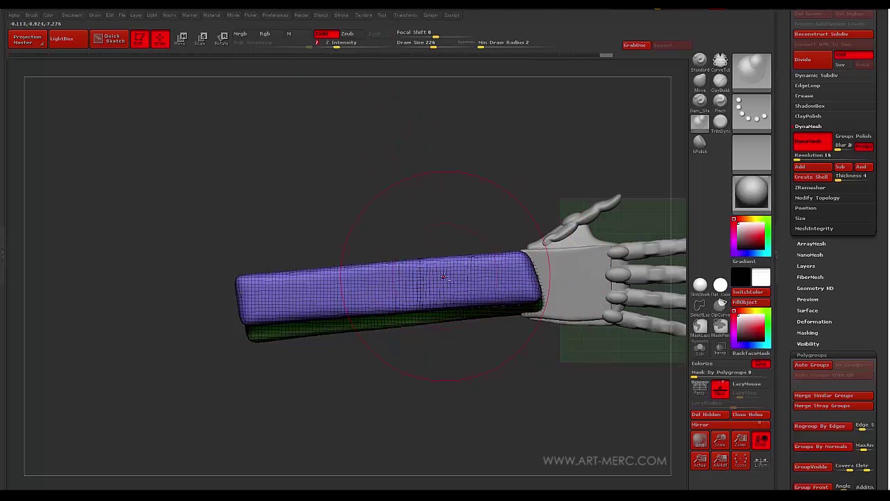
mouse_move(411, 286)
right_mouse_down()
mouse_move(258, 229)
mouse_move(313, 229)
mouse_move(350, 284)
right_mouse_up()
right_click_drag(339, 183, 515, 258)
right_click_drag(390, 204, 258, 105)
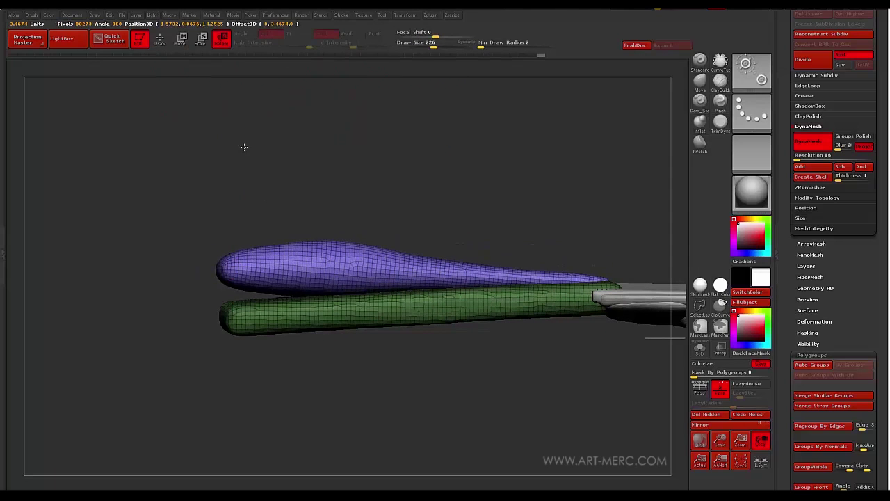
right_click_drag(244, 147, 248, 139)
Shape the muscle form with the Move Topological brush, narrowing its wrist end and evening out its sides toward the elbow.
key("q")
key("b")
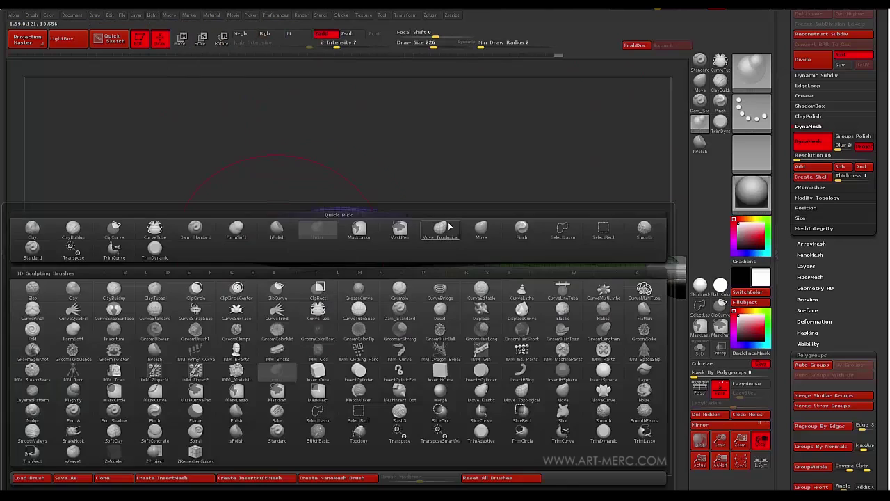
left_click(418, 226)
right_click_drag(254, 240, 251, 262)
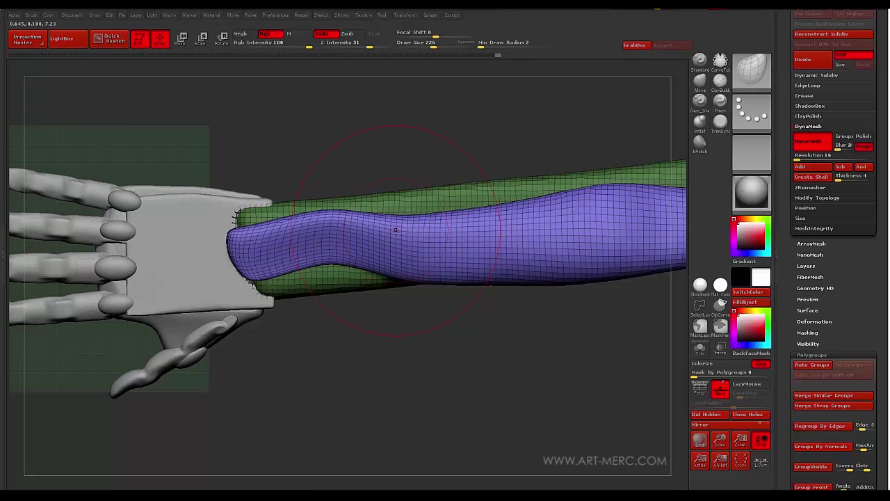
right_click_drag(501, 217, 339, 221)
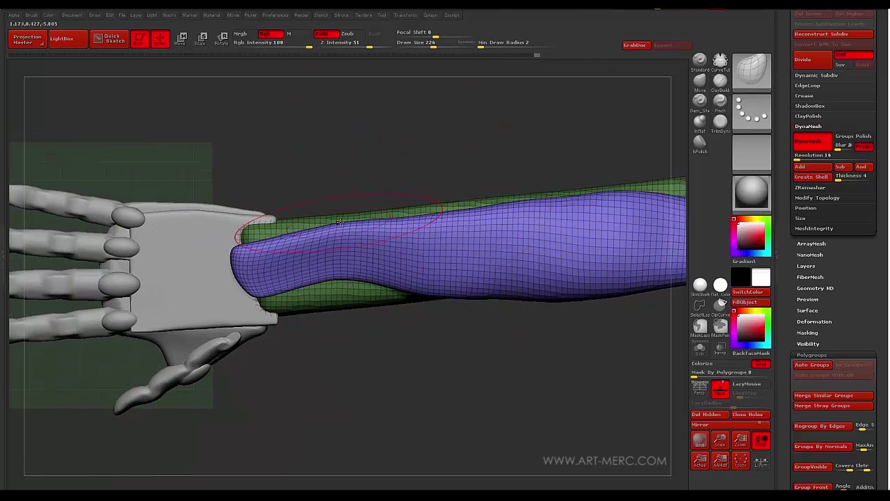
right_click_drag(376, 277, 351, 282)
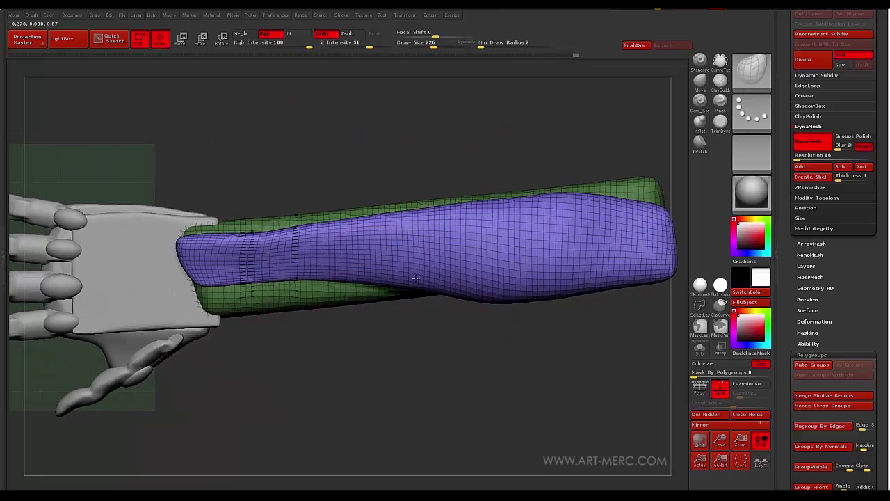
right_click_drag(416, 279, 438, 320)
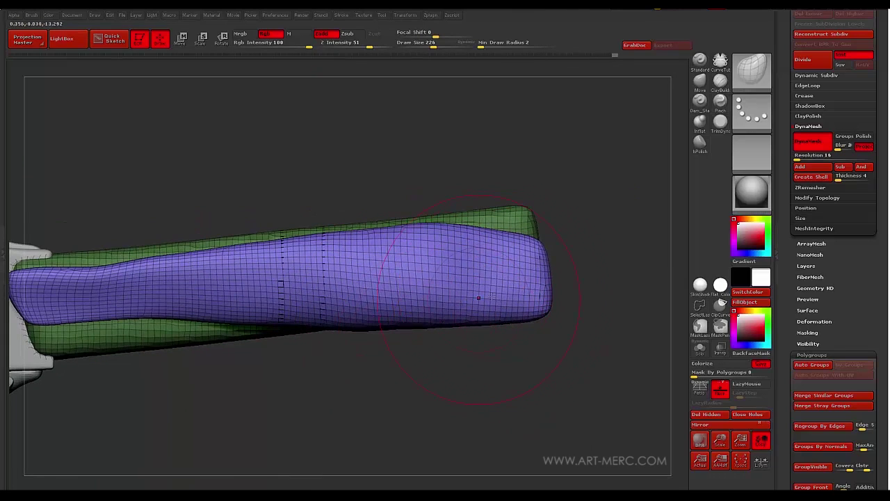
mouse_move(491, 297)
right_mouse_down()
mouse_move(480, 209)
mouse_move(467, 180)
mouse_move(469, 219)
mouse_move(509, 187)
mouse_move(495, 340)
mouse_move(329, 127)
mouse_move(299, 211)
right_mouse_up()
Duplicate the muscle form beside itself, auto-group the forearm pieces and isolate the new copy with a mask.
key("w")
left_click_drag(341, 297, 341, 186)
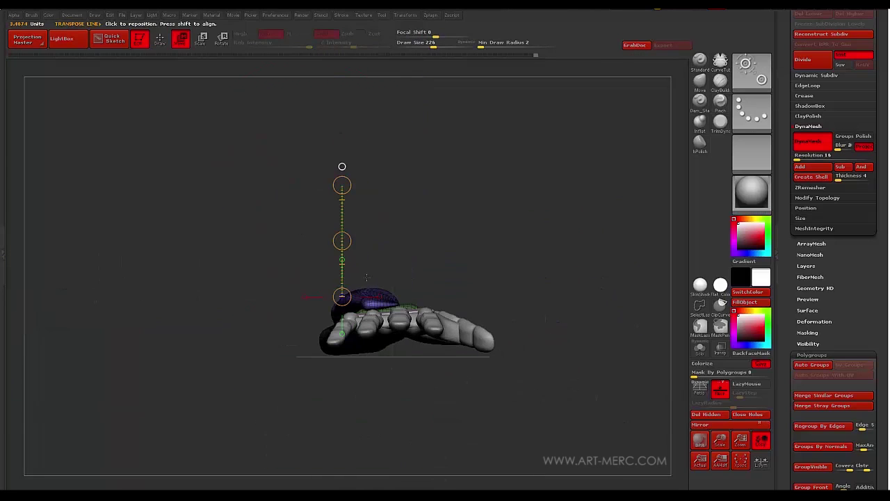
left_click(810, 371)
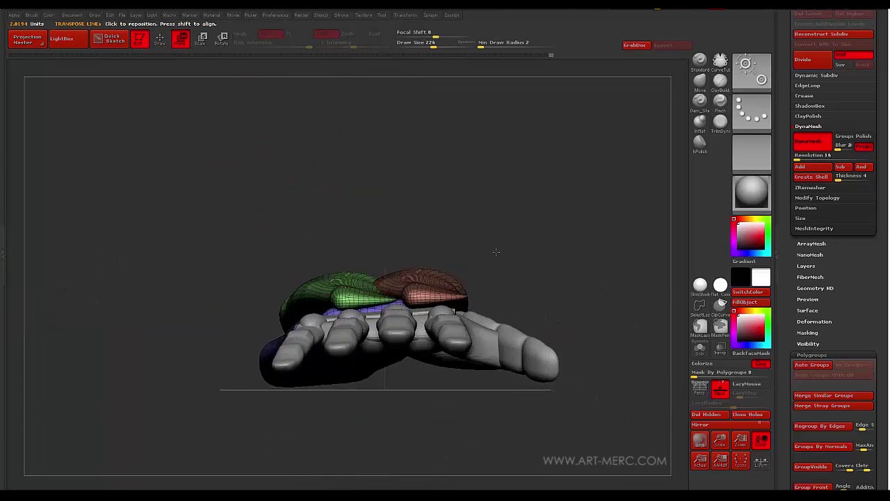
left_click_drag(378, 301, 422, 272)
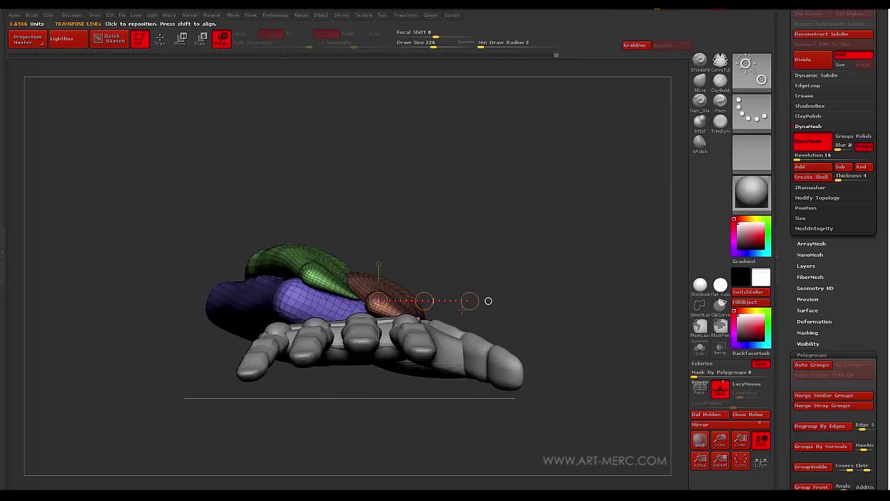
key("ctrl+z")
left_click(386, 313, "ctrl")
Try to slide the new muscle copy lengthwise toward the hand.
right_click_drag(463, 366, 429, 318)
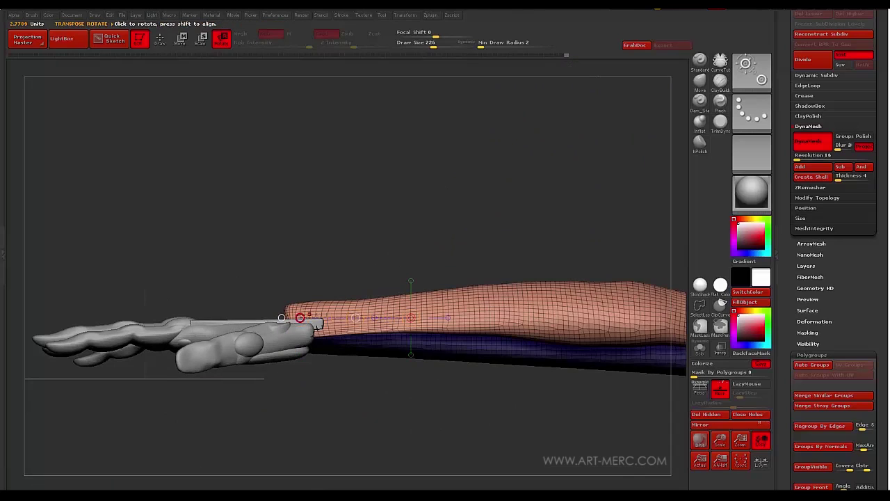
key("ctrl+z")
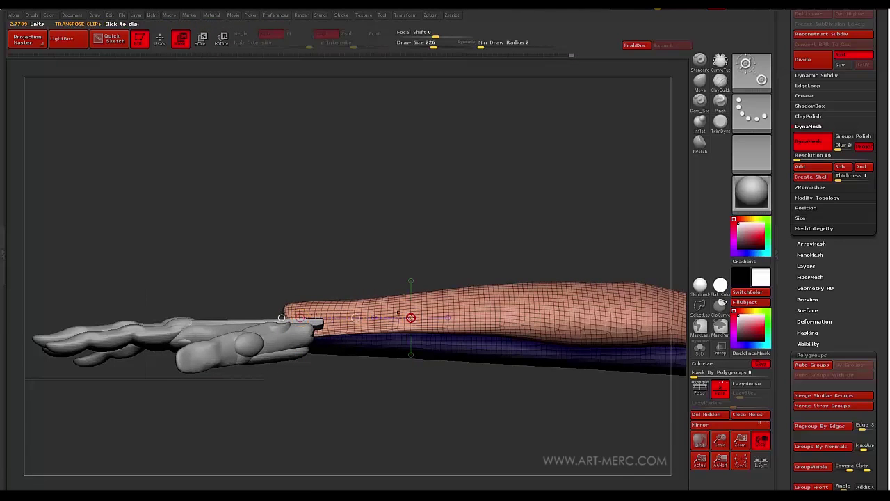
left_click_drag(292, 309, 313, 309)
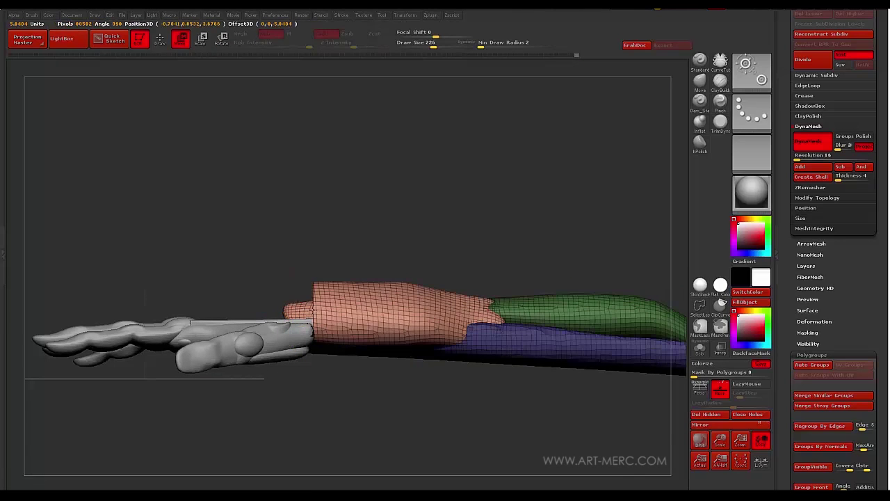
right_click_drag(313, 310, 312, 211)
key("ctrl+z")
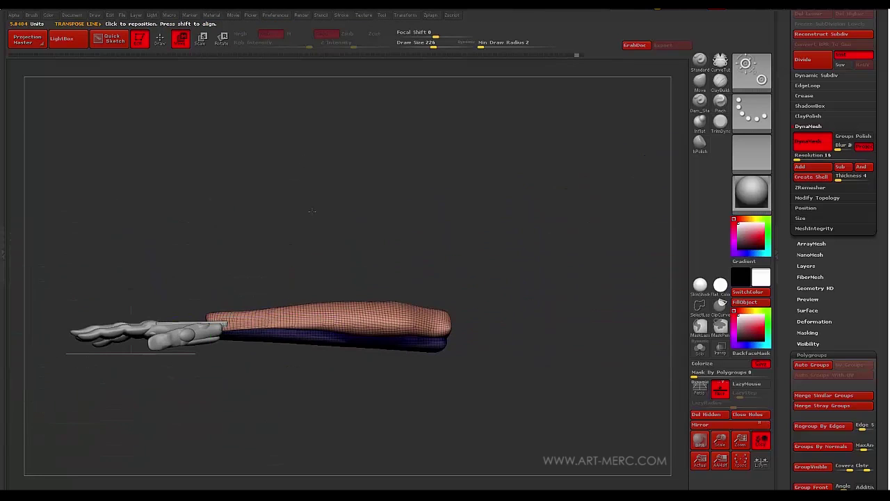
Shorten the new muscle copy into a small form on the thumb side of the forearm near the wrist.
left_click_drag(262, 308, 362, 308)
mouse_move(353, 255)
right_mouse_down("ctrl")
mouse_move(354, 327)
mouse_move(431, 306)
mouse_move(445, 355)
right_mouse_up("ctrl")
mouse_move(411, 249)
left_mouse_down("shift")
mouse_move(342, 249)
mouse_move(376, 434)
left_mouse_up("shift")
right_click_drag(377, 434, 372, 235)
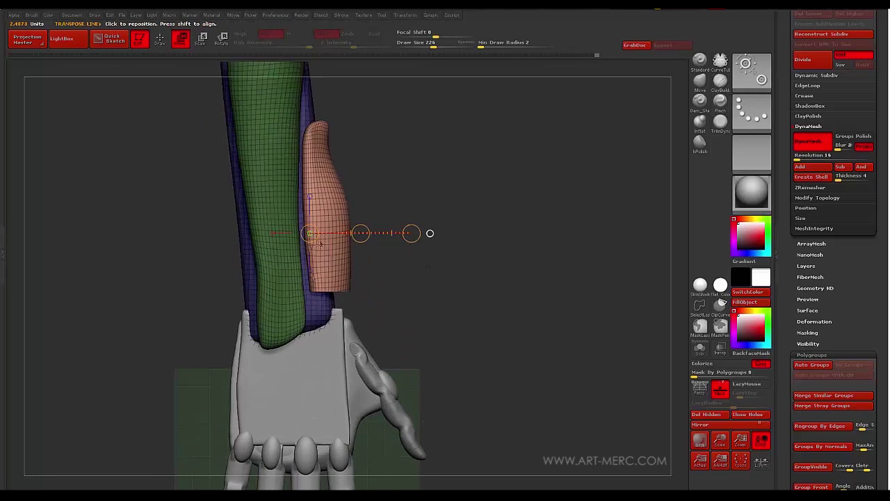
Move the small muscle form down toward the base of the thumb and rotate it along the forearm's side.
left_click_drag(333, 167, 332, 261, "shift")
left_click_drag(332, 214, 327, 268)
right_click_drag(369, 212, 320, 203, "shift")
mouse_move(352, 165)
left_mouse_down("shift")
mouse_move(249, 175)
mouse_move(229, 202)
left_mouse_up("shift")
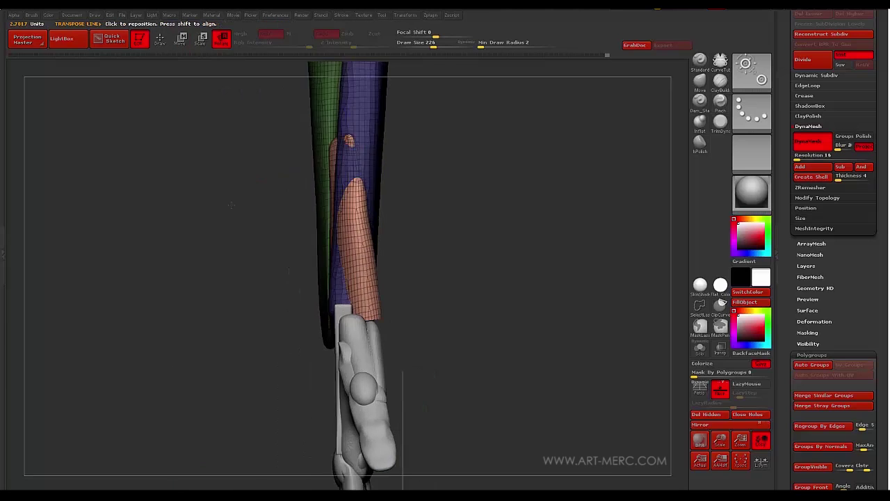
mouse_move(229, 202)
right_mouse_down()
mouse_move(268, 171)
mouse_move(383, 125)
mouse_move(336, 193)
mouse_move(294, 204)
mouse_move(308, 253)
right_mouse_up()
Bend the small muscle form from the thumb base around the forearm's side and blend it into the neighbouring forms.
key("q")
mouse_move(250, 197)
right_mouse_down()
mouse_move(333, 231)
mouse_move(306, 195)
mouse_move(319, 149)
mouse_move(219, 179)
mouse_move(312, 273)
right_mouse_up()
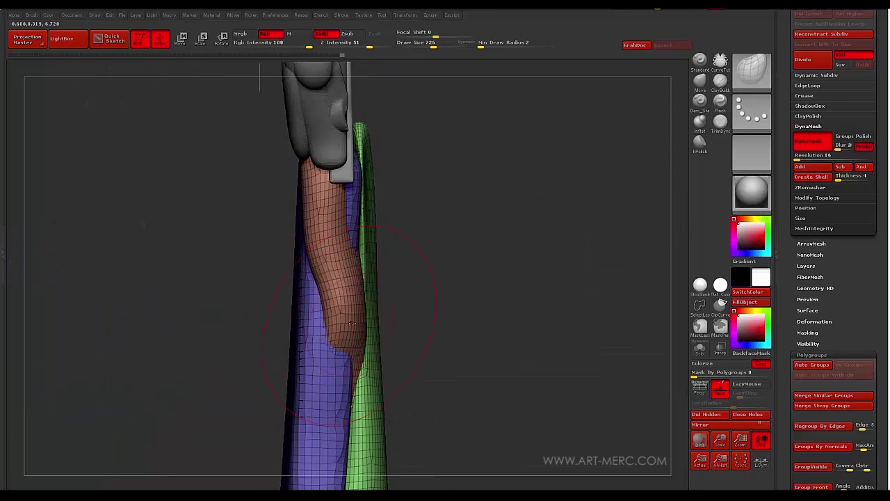
right_click_drag(352, 322, 427, 235)
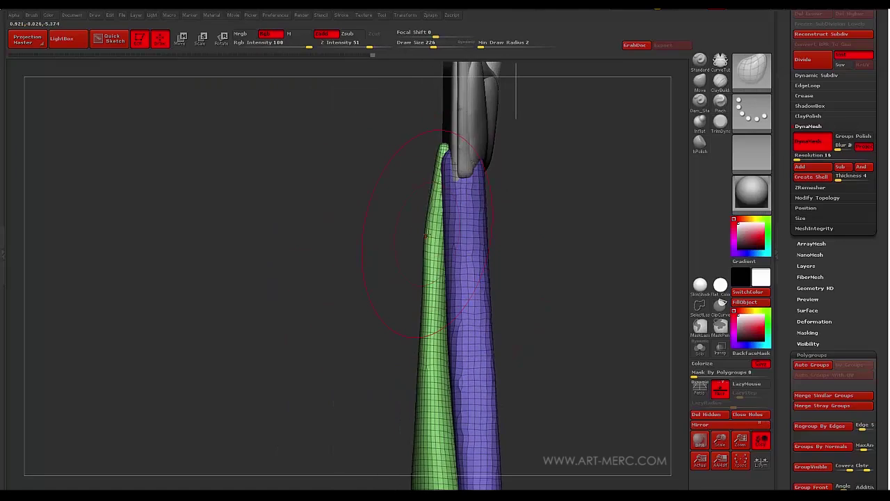
mouse_move(406, 303)
right_mouse_down()
mouse_move(356, 260)
mouse_move(290, 300)
mouse_move(327, 281)
mouse_move(234, 257)
mouse_move(292, 289)
right_mouse_up()
Switch to the Move brush and make the finger subtool containing the thumb active.
left_click(356, 260, "alt")
left_click(356, 274, "alt")
key("b")
key("m")
key("v")
left_click(316, 303, "alt")
left_click(347, 266, "alt")
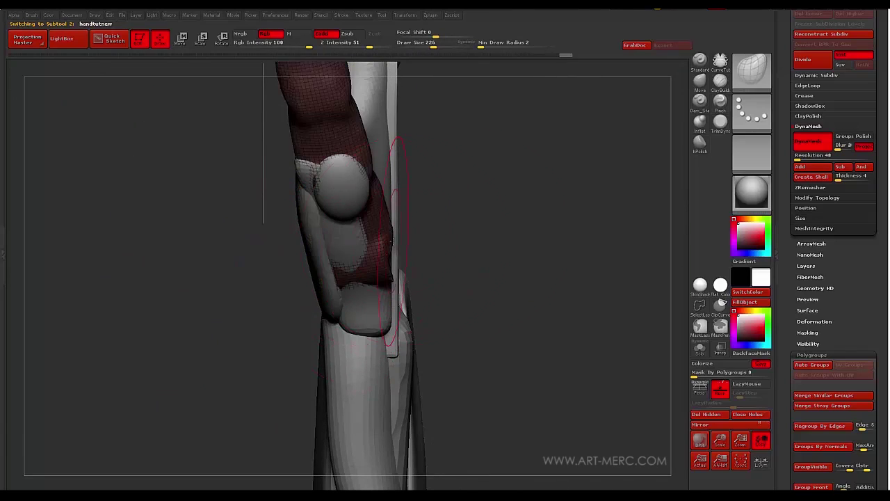
Activate the knuckle-sphere subtool, split its spheres into separate polygroups with Auto Groups, and set a transpose line from the thumb's sphere.
right_click_drag(347, 266, 362, 295)
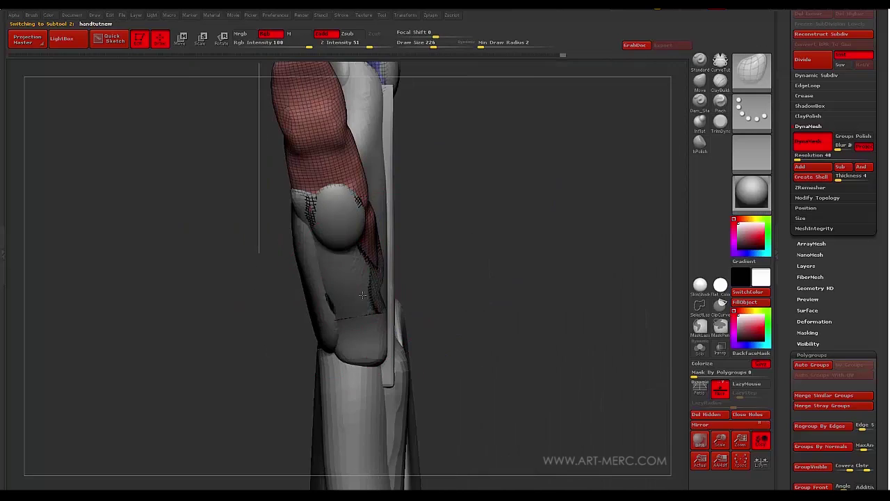
mouse_move(356, 221)
right_mouse_down()
mouse_move(281, 267)
mouse_move(261, 258)
mouse_move(245, 283)
right_mouse_up()
key("w")
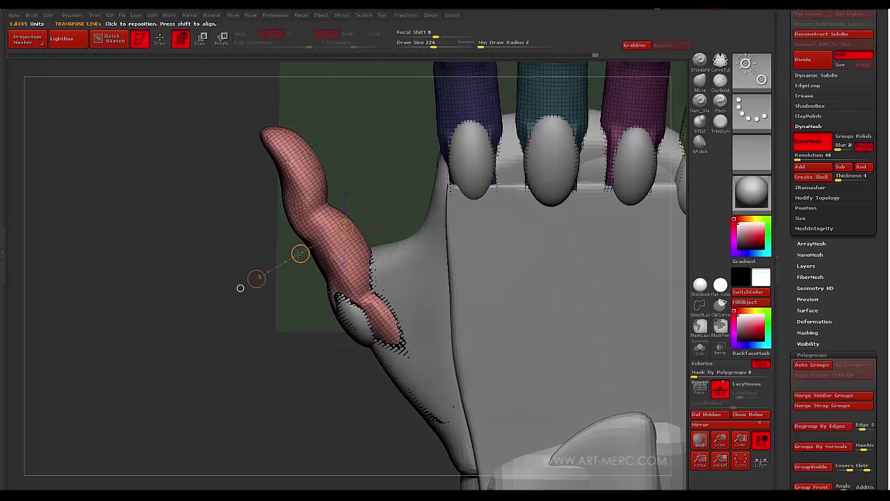
left_click(351, 316, "alt")
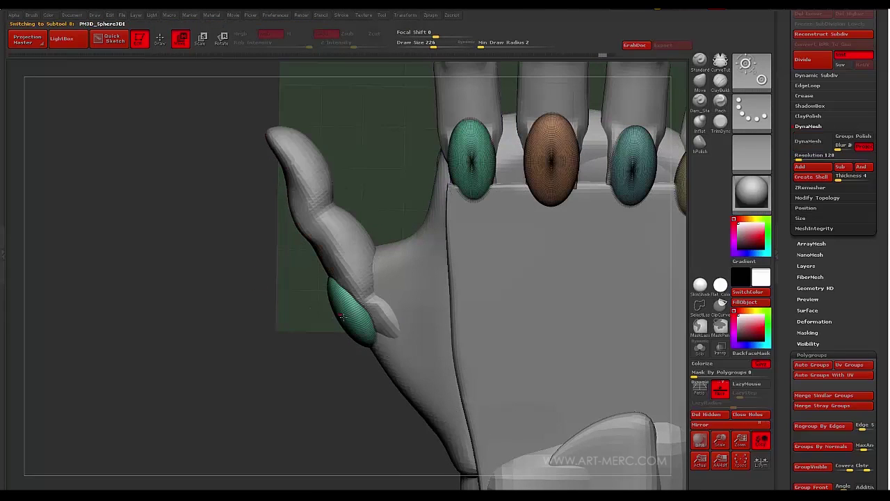
left_click_drag(354, 307, 316, 317)
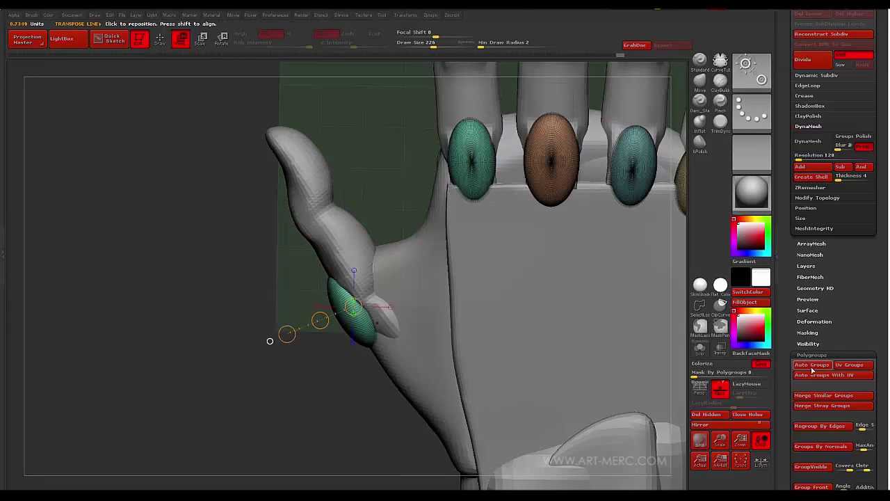
scroll(802, 355, "down", 3)
left_click(807, 279)
left_click_drag(341, 290, 294, 272)
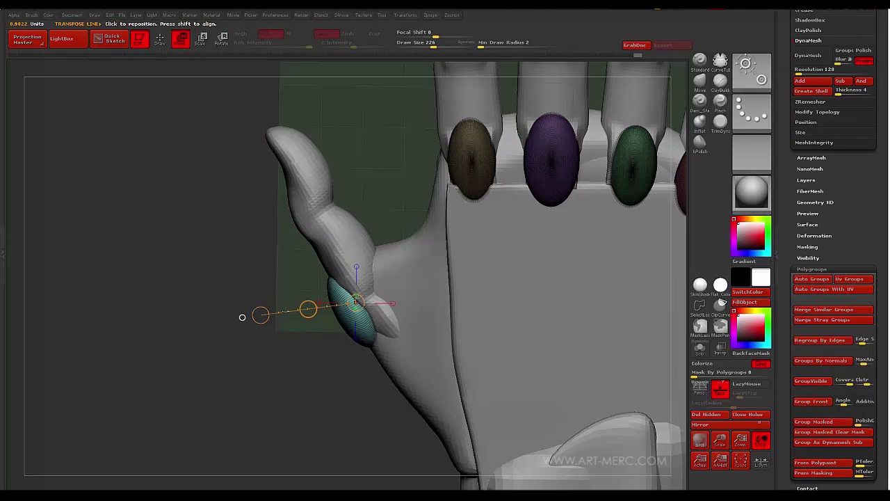
left_click_drag(172, 308, 252, 157)
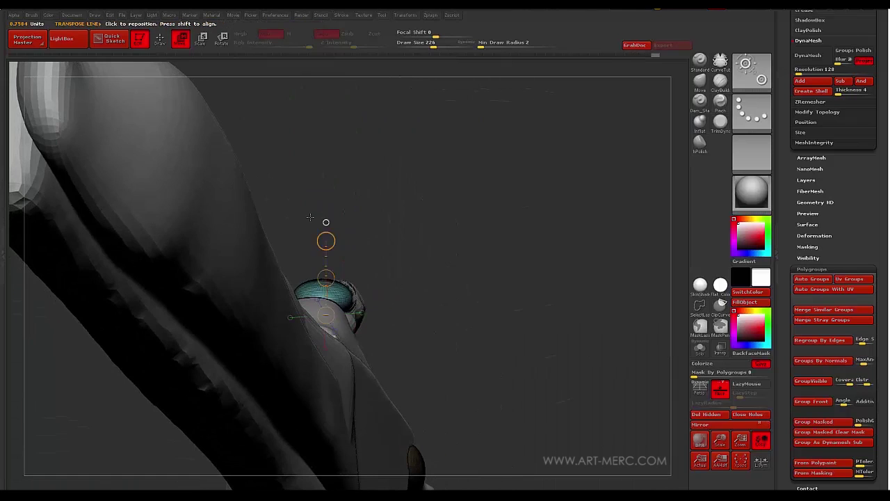
Make the forearm muscle subtool active and assign its muscles separate polygroups with Auto Groups.
left_click_drag(310, 217, 162, 259)
left_click_drag(201, 313, 348, 338, "alt")
left_click(358, 350, "alt")
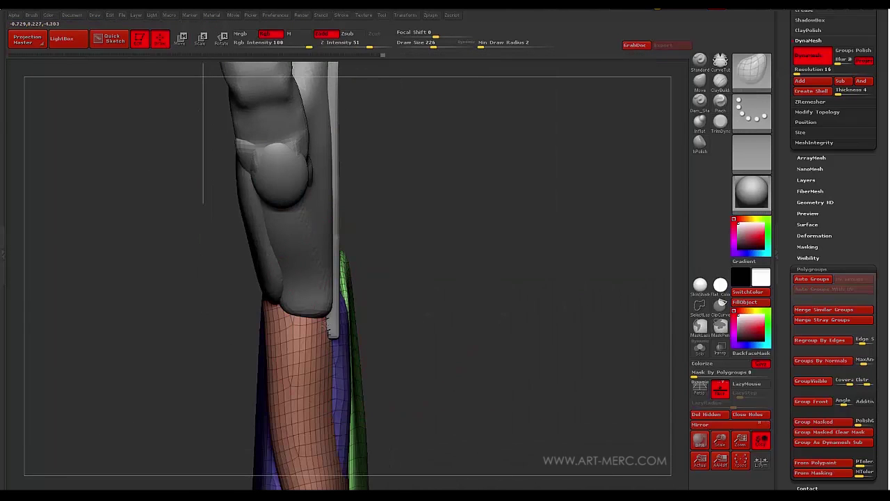
left_click_drag(388, 308, 304, 297)
left_click(304, 298, "alt")
left_click_drag(212, 334, 209, 289)
left_click_drag(209, 289, 252, 327)
left_click(328, 358, "alt")
left_click_drag(369, 334, 405, 320)
key("w")
mouse_move(332, 378)
left_mouse_down()
mouse_move(389, 378)
mouse_move(417, 341)
mouse_move(265, 338)
mouse_move(278, 352)
left_mouse_up()
left_click(805, 279)
Duplicate the long purple forearm muscle and turn the copy on edge at the thumb side of the forearm.
left_click_drag(479, 348, 491, 315, "alt")
left_click(403, 301, "ctrl")
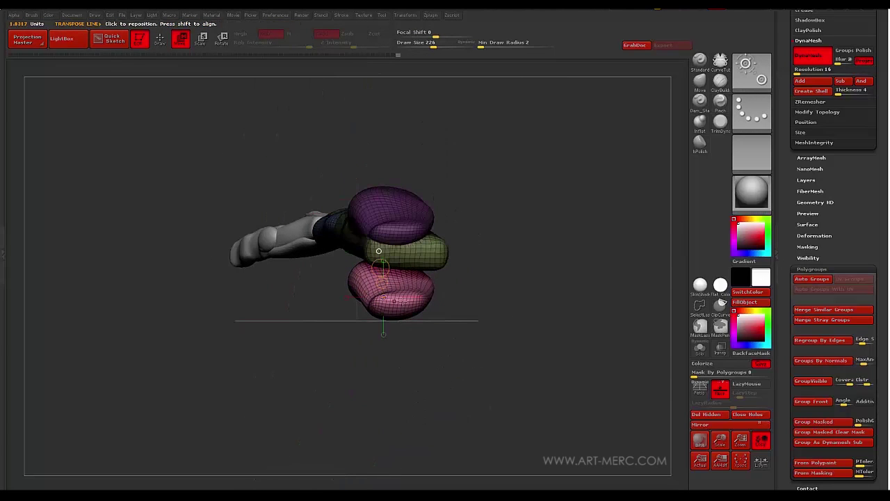
left_click_drag(402, 218, 487, 310)
left_click_drag(416, 360, 373, 203)
left_click_drag(236, 202, 515, 208)
left_click_drag(275, 207, 418, 264, "alt")
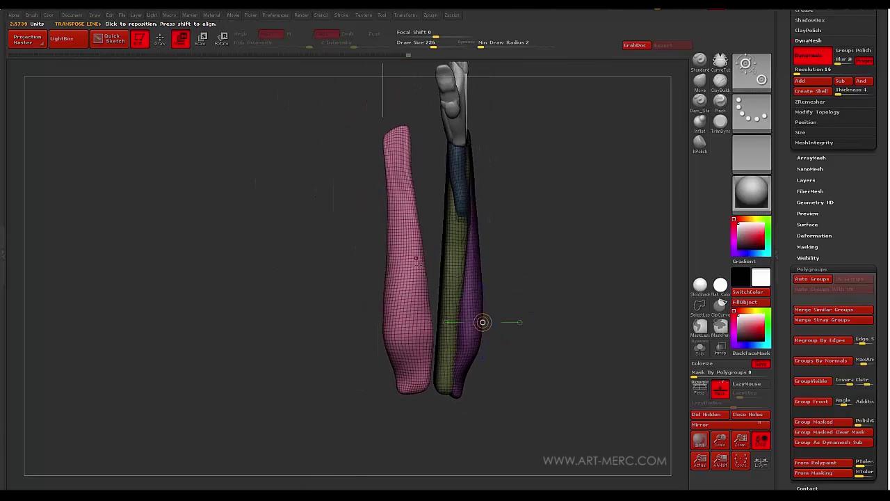
Bring the muscle copy against the thumb side of the forearm, adjusting its length and angle with the transpose tools.
left_click_drag(351, 270, 408, 270)
left_click_drag(355, 218, 299, 208, "shift")
left_click_drag(368, 189, 331, 240, "alt")
left_click_drag(331, 240, 313, 127, "alt")
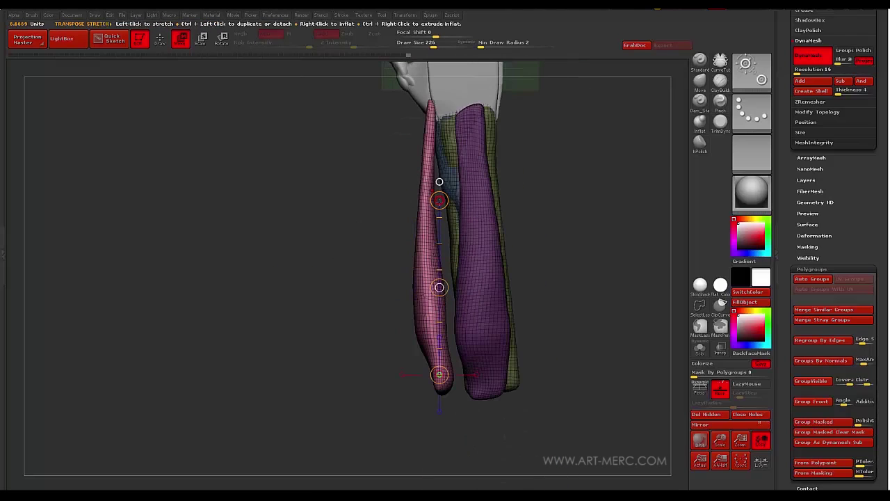
left_click_drag(440, 200, 439, 225)
left_click_drag(259, 201, 319, 218)
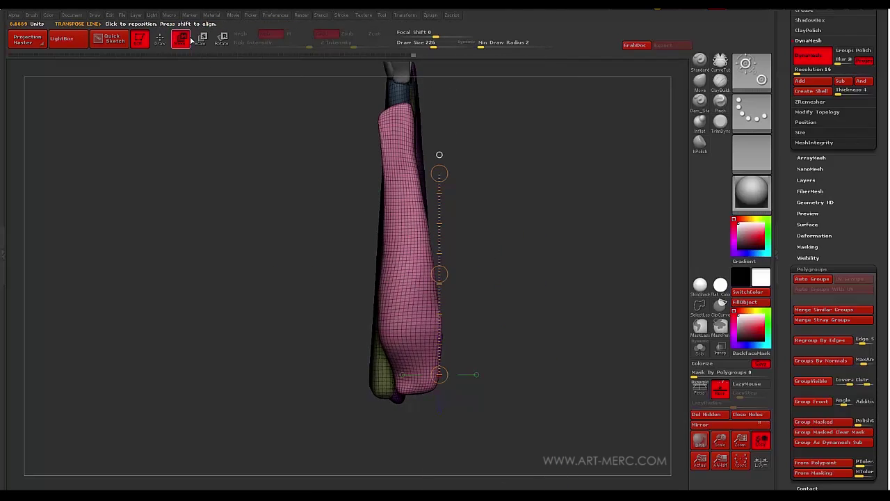
left_click_drag(191, 40, 298, 53)
left_click_drag(405, 162, 321, 162, "shift")
mouse_move(320, 162)
left_mouse_down()
mouse_move(318, 192)
mouse_move(316, 171)
left_mouse_up()
left_click_drag(315, 188, 314, 247, "alt")
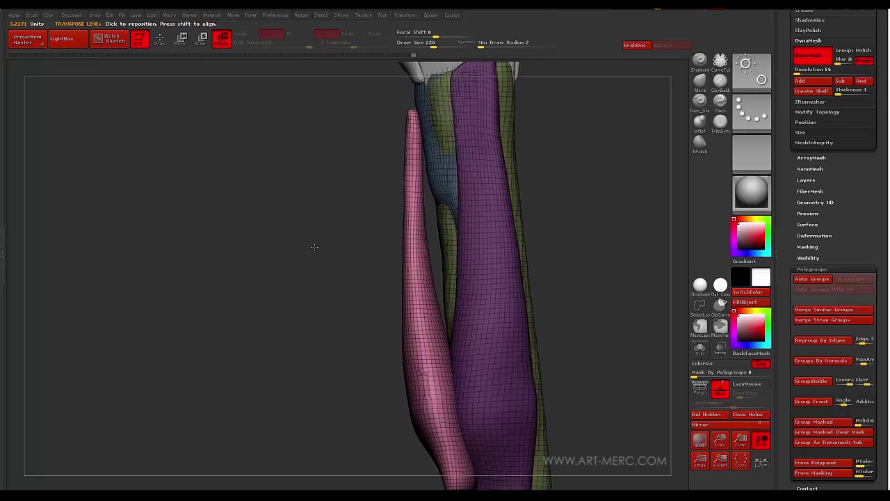
Taper the new pink muscle's wrist end to a point with the Move brush and tuck it beside the small blue muscle.
key("q")
left_click_drag(344, 340, 347, 282, "alt")
left_click_drag(431, 204, 480, 206)
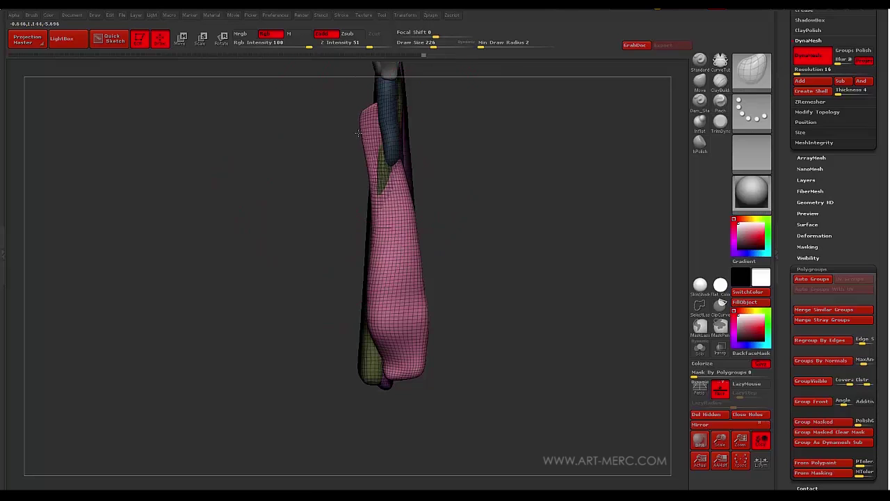
left_click_drag(300, 135, 254, 188, "alt")
left_click_drag(447, 328, 490, 328)
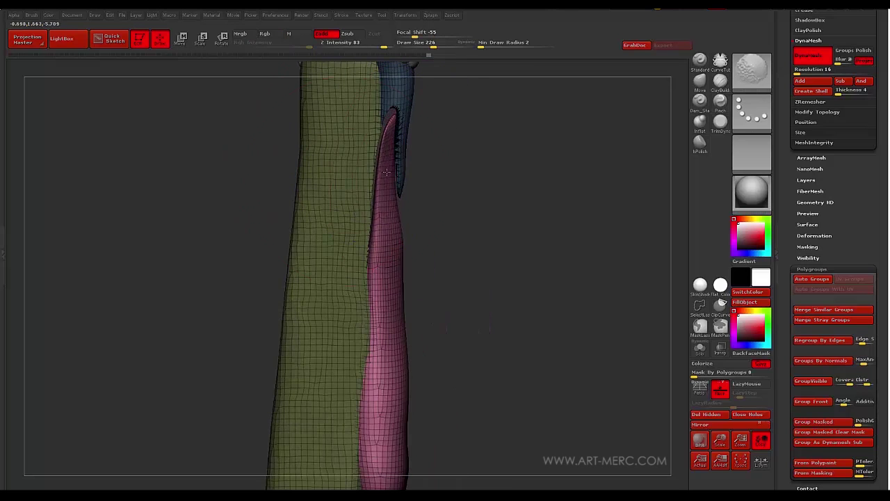
key("b")
key("m")
key("v")
mouse_move(445, 173)
left_mouse_down()
mouse_move(320, 173)
mouse_move(330, 273)
mouse_move(321, 148)
left_mouse_up()
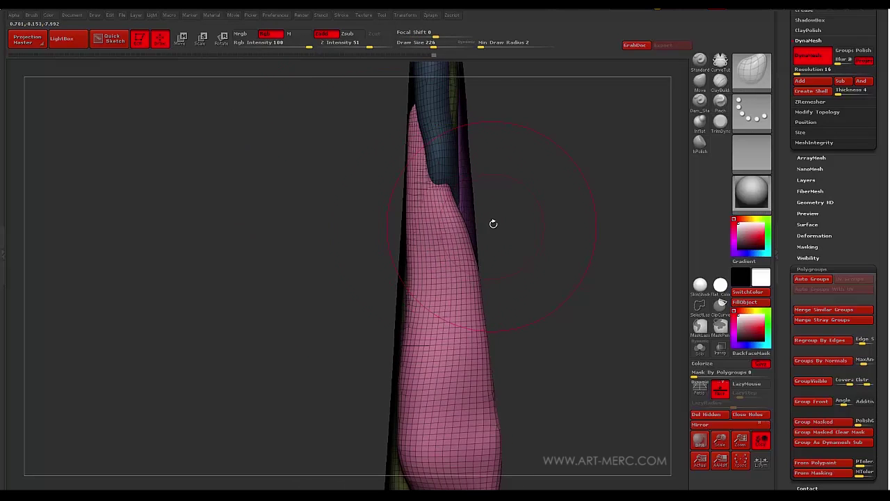
mouse_move(508, 324)
left_mouse_down("alt")
mouse_move(485, 216)
mouse_move(324, 209)
mouse_move(533, 201)
left_mouse_up("alt")
left_click_drag(464, 221, 437, 208)
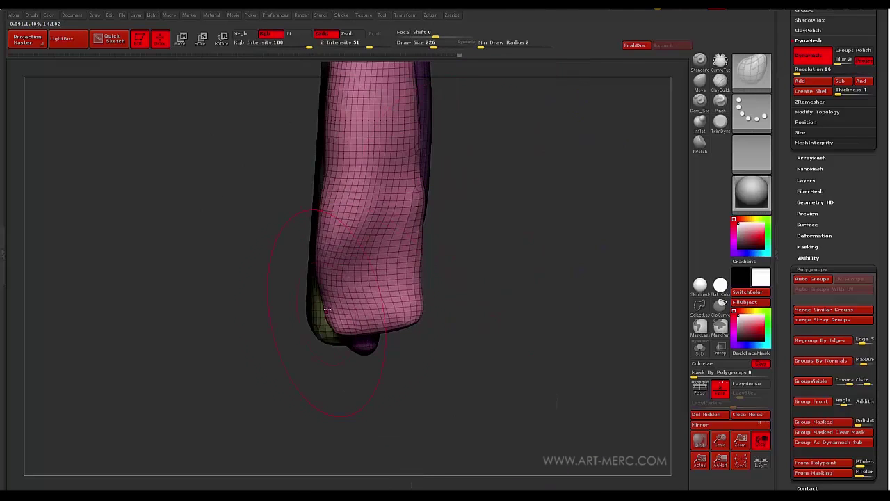
Reshape the elbow ends of the pink and purple muscles so the pink one wraps over the purple one.
left_click_drag(469, 300, 276, 230, "alt")
left_click_drag(260, 283, 311, 292)
left_click(201, 39)
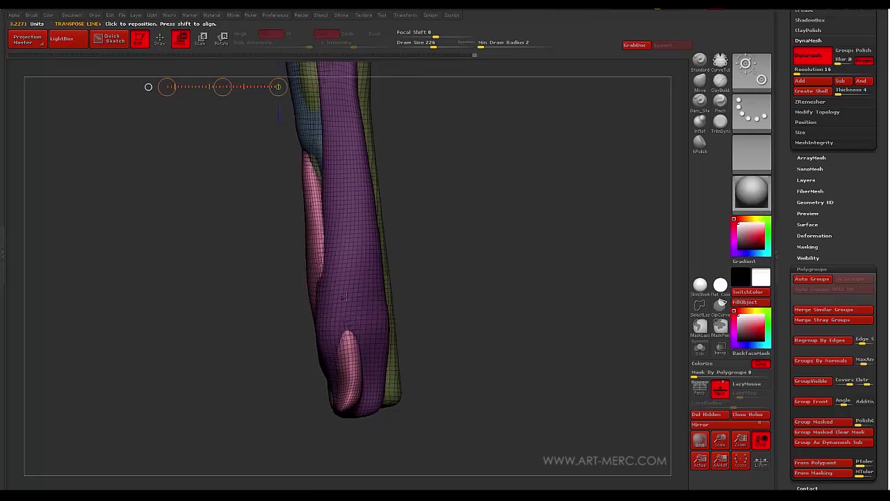
left_click(364, 290, "ctrl")
left_click(160, 39)
mouse_move(220, 199)
left_mouse_down()
mouse_move(239, 233)
mouse_move(230, 196)
mouse_move(312, 362)
left_mouse_up()
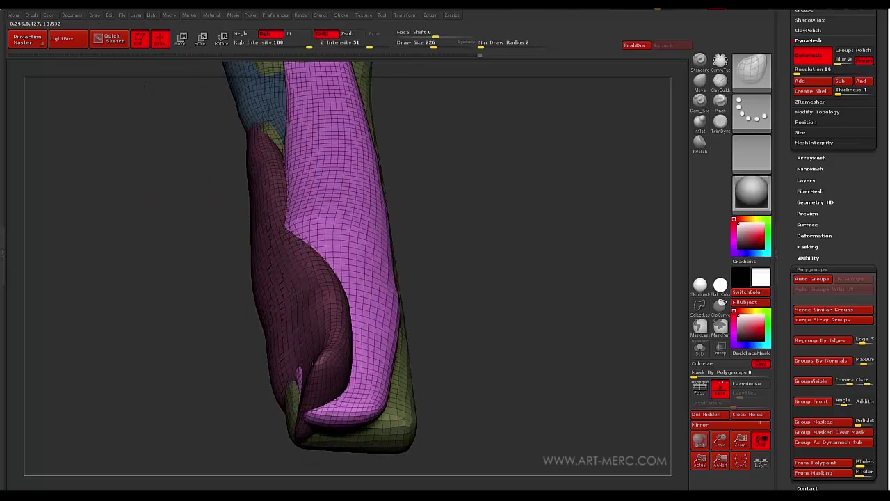
left_click_drag(216, 230, 216, 96, "alt")
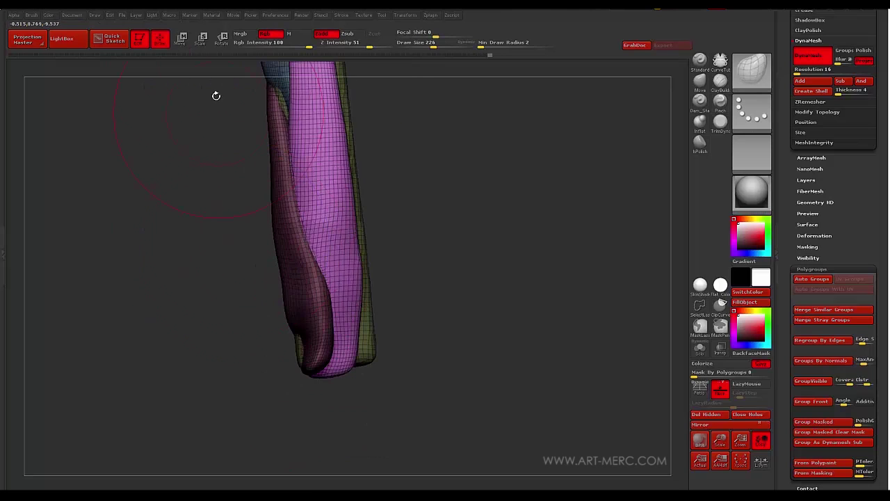
Isolate the pink muscle with a mask and refine its winding contour from the elbow to the wrist.
key("w")
left_click(302, 308, "ctrl")
key("q")
mouse_move(209, 244)
left_mouse_down()
mouse_move(214, 201)
mouse_move(271, 315)
mouse_move(189, 163)
mouse_move(231, 191)
mouse_move(311, 195)
mouse_move(327, 157)
mouse_move(350, 230)
mouse_move(388, 204)
mouse_move(409, 238)
mouse_move(415, 233)
mouse_move(342, 206)
mouse_move(204, 214)
mouse_move(79, 149)
mouse_move(165, 249)
mouse_move(289, 238)
mouse_move(160, 262)
mouse_move(311, 244)
left_mouse_up()
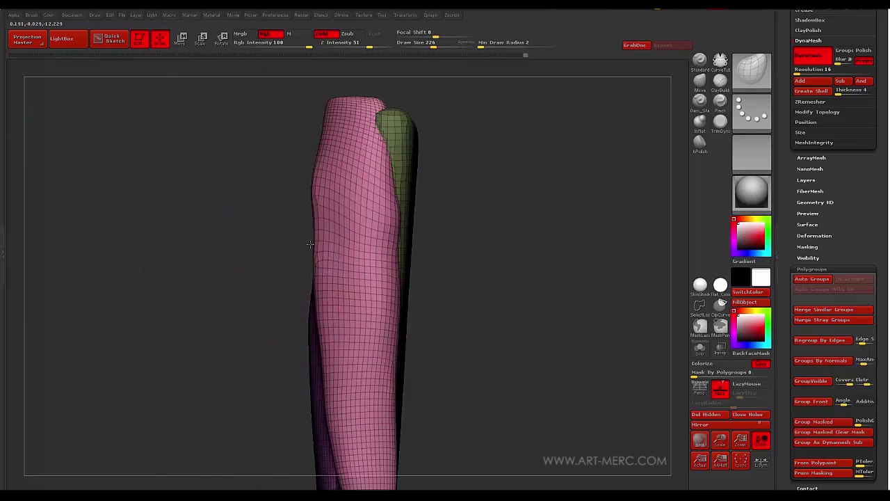
left_click_drag(388, 359, 345, 299)
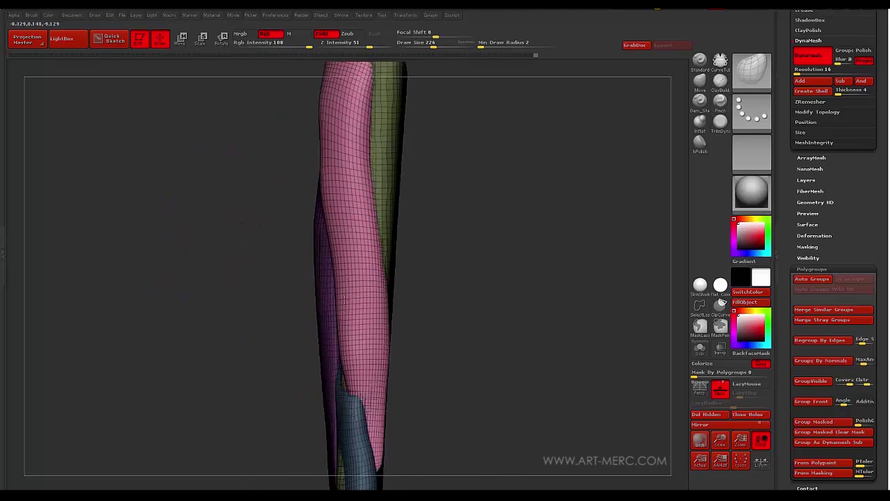
left_click_drag(337, 333, 338, 263)
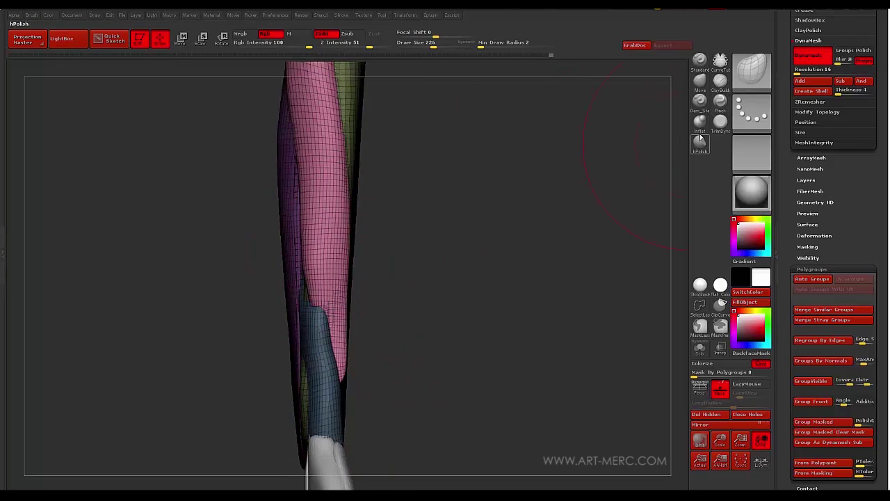
mouse_move(240, 224)
left_mouse_down()
mouse_move(292, 209)
mouse_move(318, 174)
mouse_move(222, 213)
mouse_move(207, 195)
mouse_move(235, 239)
left_mouse_up()
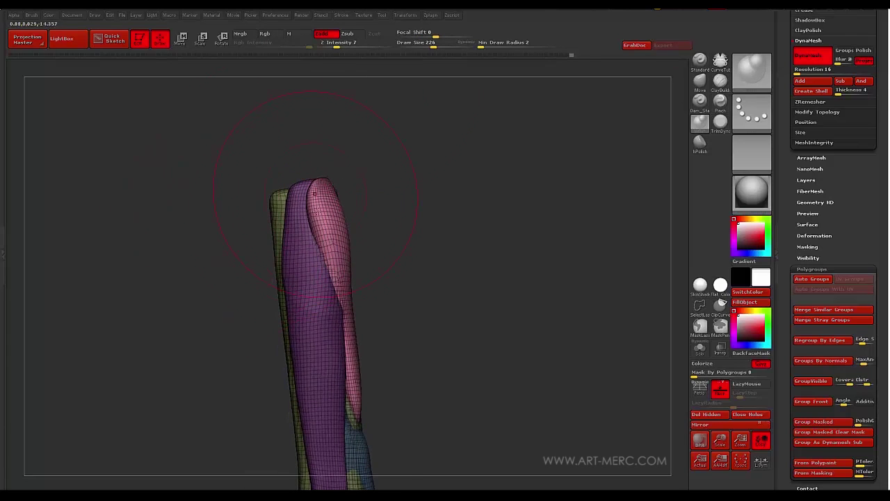
Shift the pink muscle's elbow portion outward and bulge its outer contour.
left_click(222, 39)
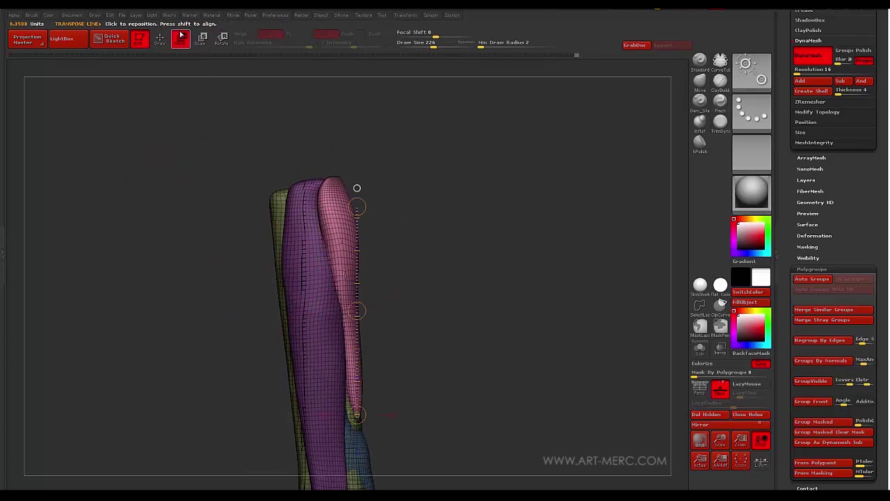
key("b")
left_click(528, 226)
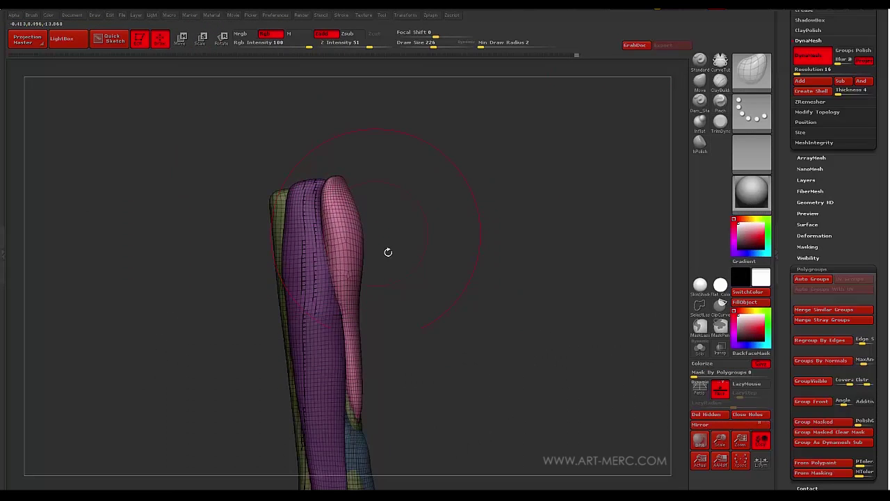
mouse_move(387, 253)
left_mouse_down()
mouse_move(312, 290)
mouse_move(386, 176)
mouse_move(403, 228)
mouse_move(294, 215)
mouse_move(328, 298)
left_mouse_up()
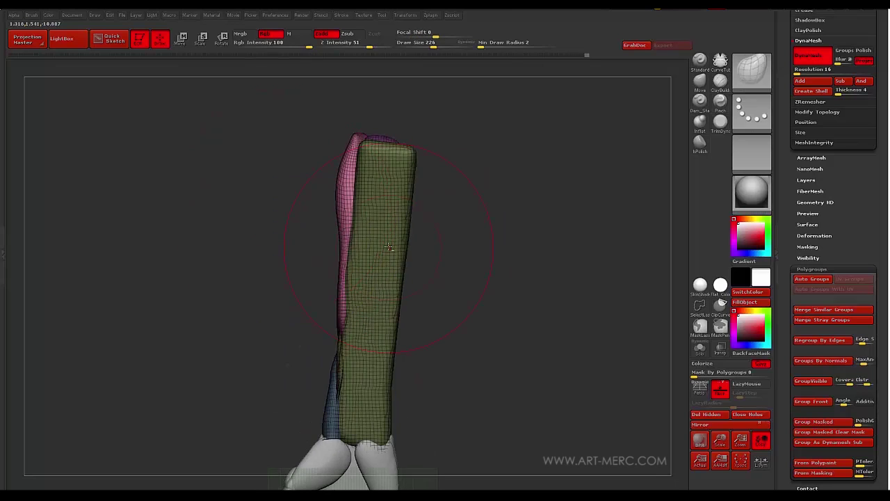
Isolate the flat green forearm muscle and trim its surface and elbow end with the TrimDynamic brush.
key("w")
mouse_move(342, 143)
left_mouse_down()
mouse_move(326, 320)
mouse_move(278, 222)
left_mouse_up()
key("q")
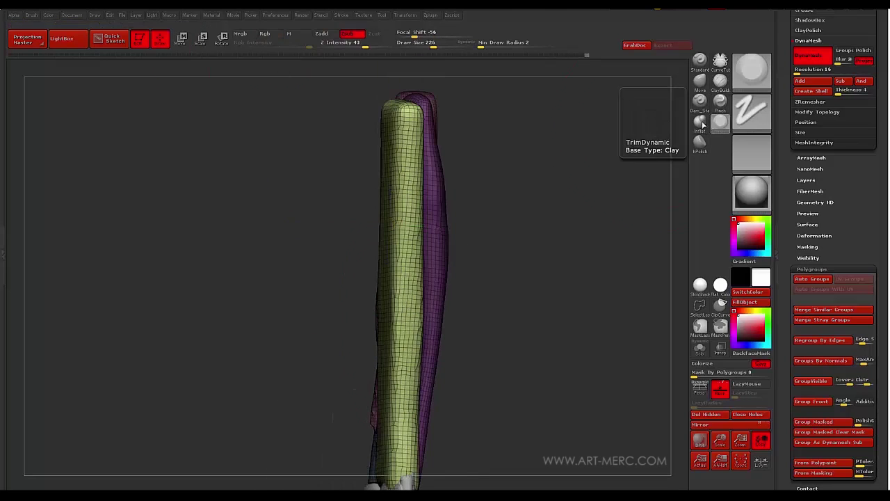
mouse_move(352, 390)
left_mouse_down()
mouse_move(314, 334)
mouse_move(354, 278)
left_mouse_up()
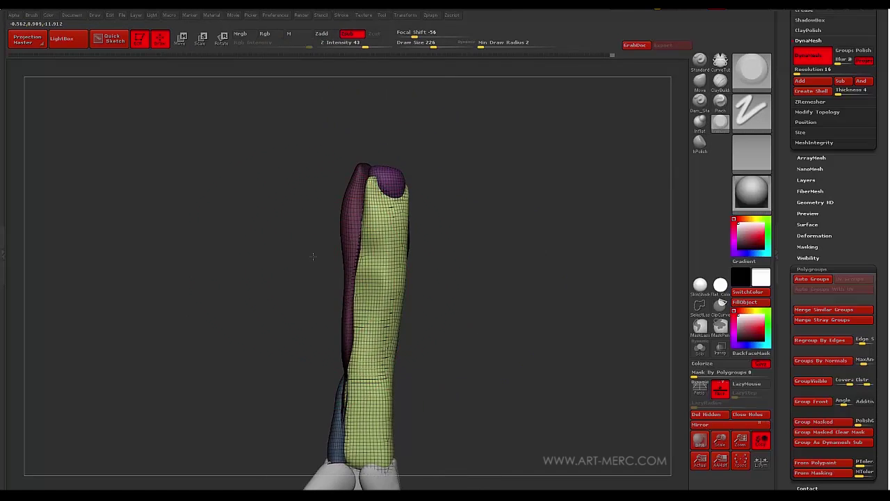
left_click_drag(279, 313, 327, 211, "alt")
key("f")
key("f")
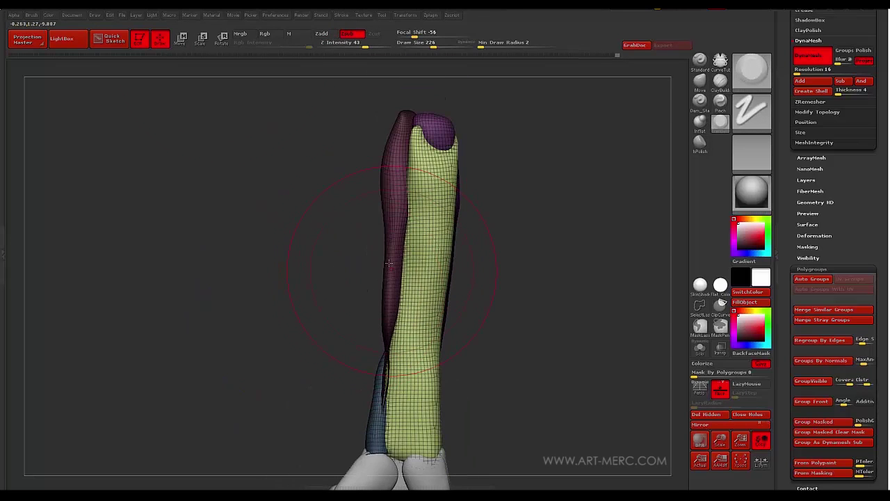
Isolate the pink muscle again and reshape its lower section where it meets the small blue wrist muscle.
key("w")
left_click(394, 266, "alt")
mouse_move(345, 318)
left_mouse_down()
mouse_move(330, 324)
mouse_move(336, 278)
left_mouse_up()
key("q")
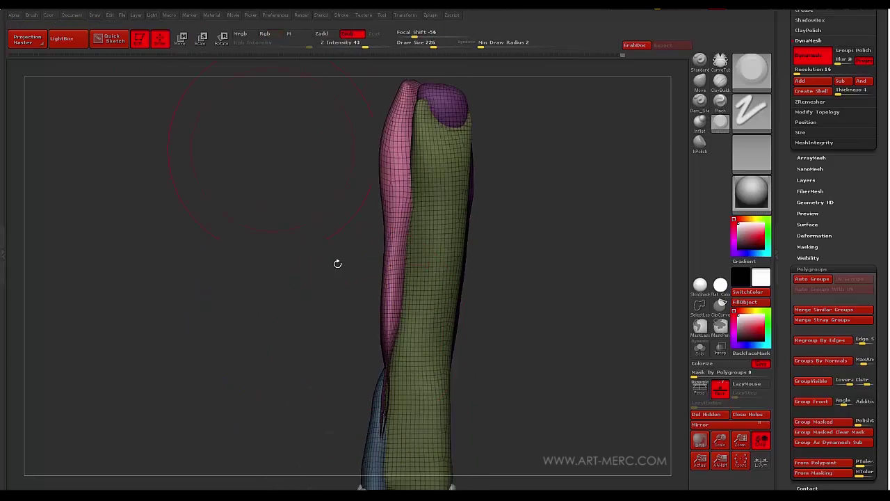
key("b")
left_click(376, 373)
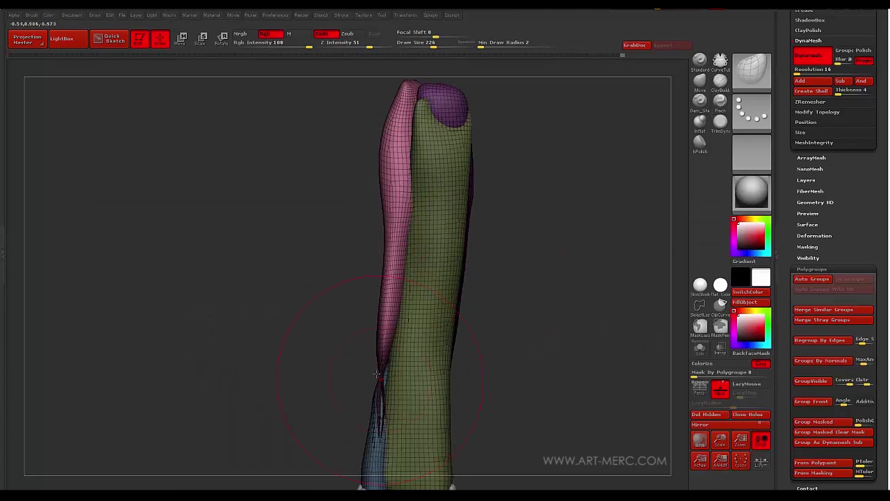
mouse_move(351, 342)
left_mouse_down()
mouse_move(333, 308)
mouse_move(338, 317)
mouse_move(361, 299)
left_mouse_up()
Flatten the pink muscle's wrist section with hPolish and refine its outline with the Move brush.
left_click(697, 139)
mouse_move(385, 399)
left_mouse_down()
mouse_move(413, 358)
mouse_move(417, 327)
left_mouse_up()
left_click(700, 79)
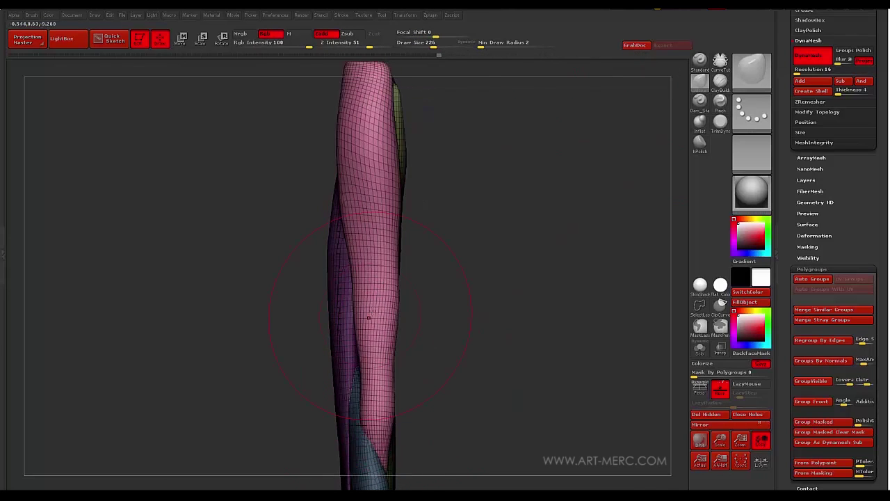
left_click_drag(327, 306, 237, 81)
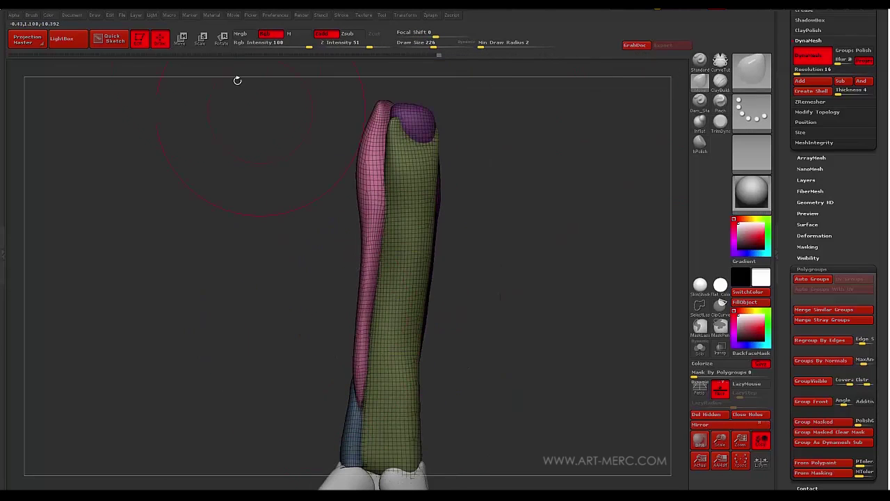
Duplicate the flat green forearm muscle and position the copy over the palm side of the forearm.
key("w")
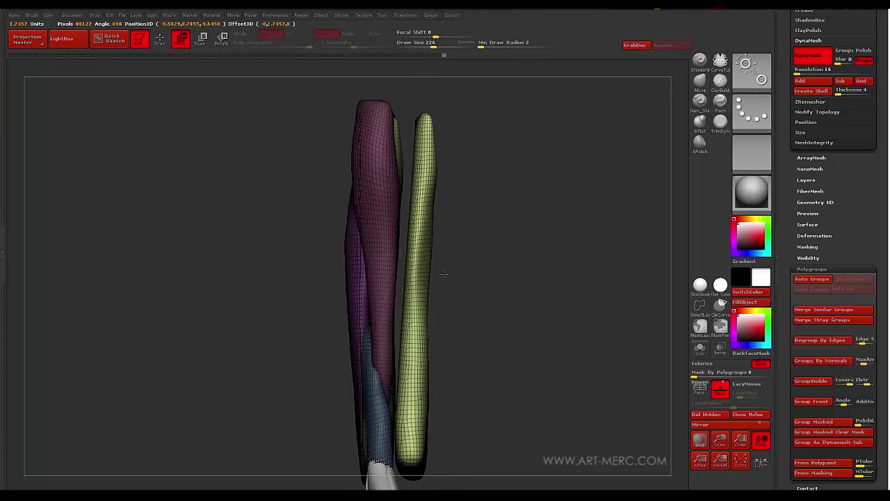
left_click_drag(445, 277, 361, 197)
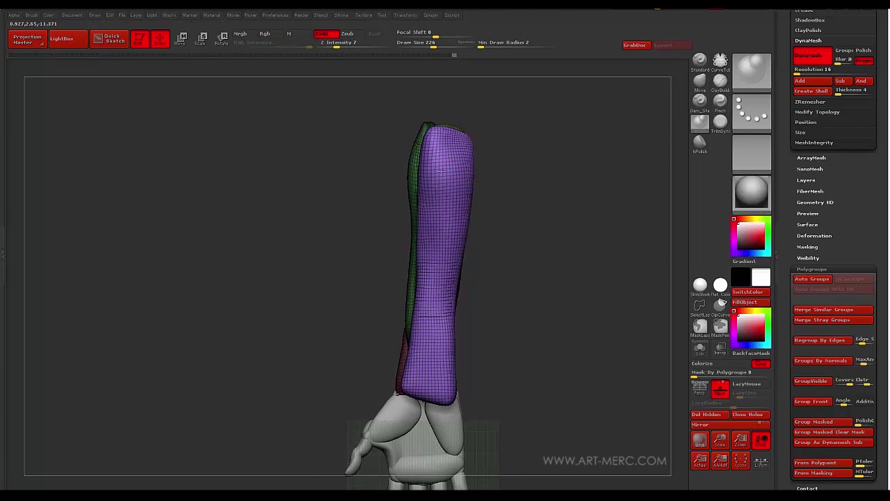
Narrow the wrist end of the purple palm-side muscle and pull it out to the palm with the Move brush.
mouse_move(441, 170)
left_mouse_down()
mouse_move(414, 275)
mouse_move(447, 239)
mouse_move(415, 250)
left_mouse_up()
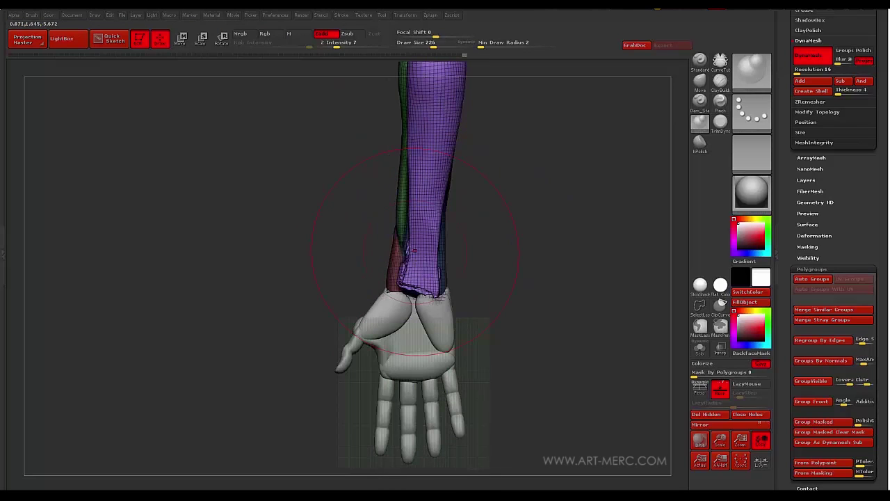
mouse_move(369, 268)
left_mouse_down()
mouse_move(346, 237)
mouse_move(348, 181)
left_mouse_up()
left_click(700, 82)
left_click_drag(327, 223, 320, 299, "alt")
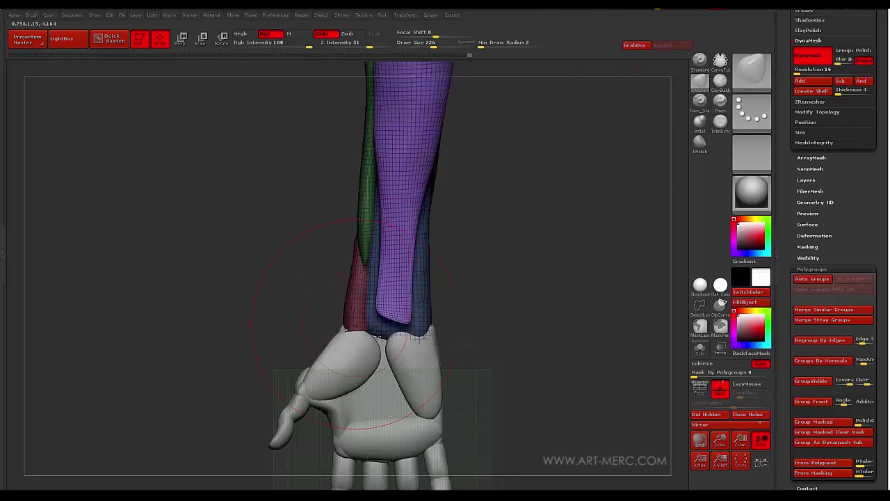
left_click_drag(395, 321, 391, 350)
mouse_move(314, 202)
left_mouse_down("alt")
mouse_move(318, 294)
mouse_move(348, 256)
left_mouse_up("alt")
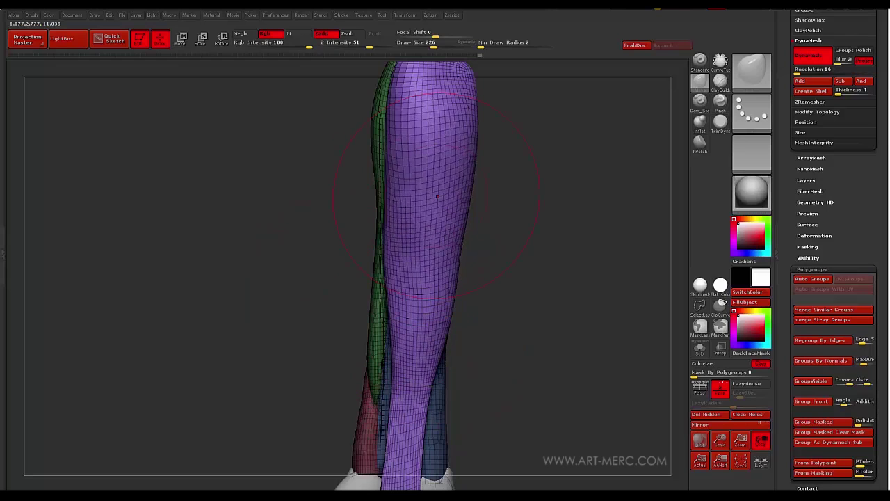
Thicken the thin wrist end of the purple muscle with the Inflat brush.
left_click_drag(326, 290, 701, 118)
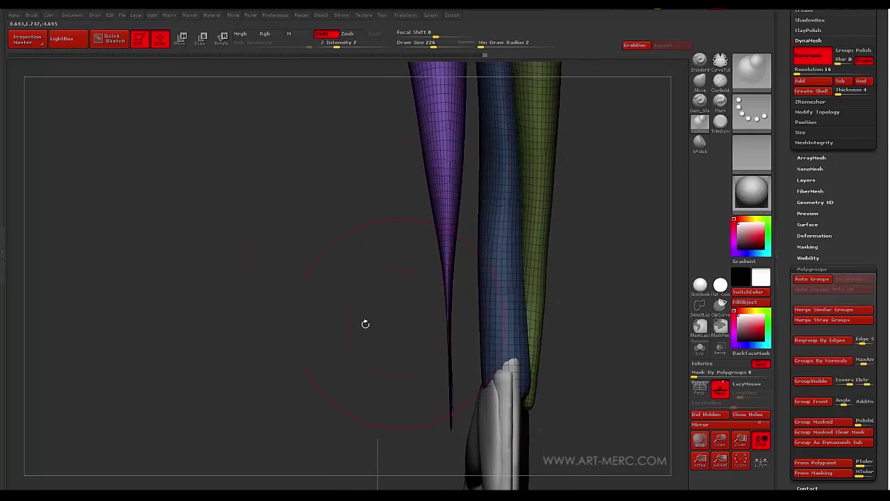
left_click_drag(365, 324, 432, 306)
left_click_drag(376, 355, 377, 414)
mouse_move(292, 299)
left_mouse_down()
mouse_move(250, 278)
mouse_move(293, 285)
left_mouse_up()
left_click_drag(409, 292, 405, 396)
Reposition the purple muscle in side view so it sits closer against the forearm.
mouse_move(431, 289)
left_mouse_down()
mouse_move(386, 284)
mouse_move(308, 67)
left_mouse_up()
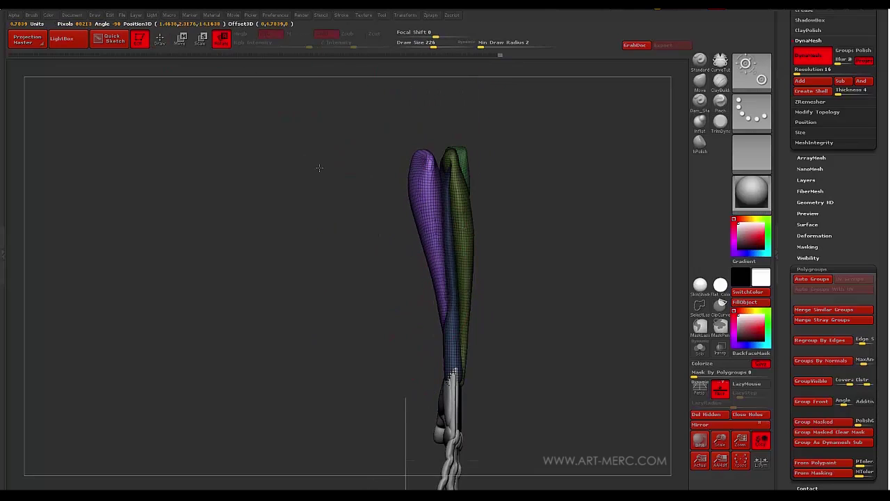
left_click_drag(319, 167, 300, 231)
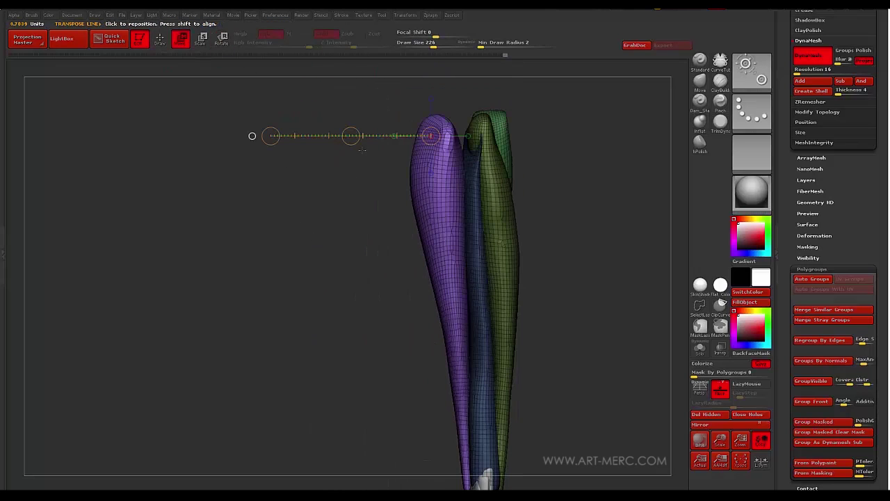
left_click_drag(364, 135, 349, 99, "alt")
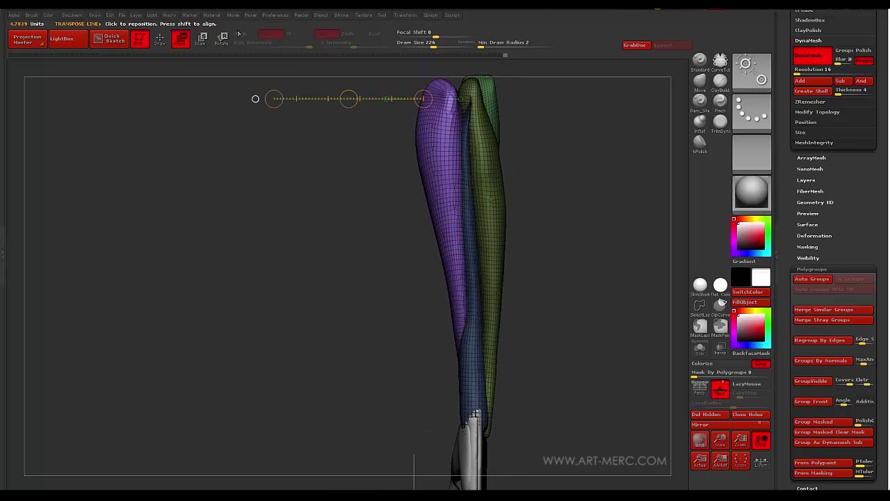
mouse_move(299, 186)
left_mouse_down()
mouse_move(517, 208)
mouse_move(652, 115)
left_mouse_up()
key("q")
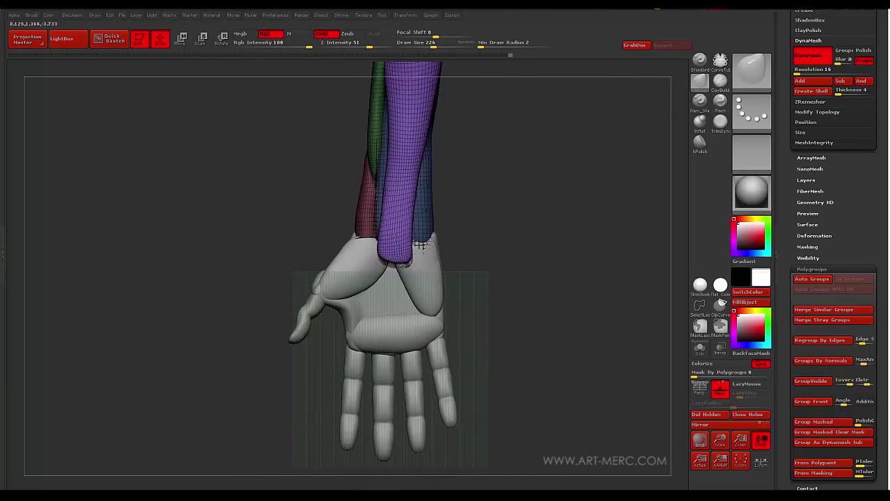
Refine the purple muscle's profile along the forearm and wrist with the Move brush.
mouse_move(316, 188)
left_mouse_down("alt")
mouse_move(369, 250)
mouse_move(358, 230)
mouse_move(378, 228)
left_mouse_up("alt")
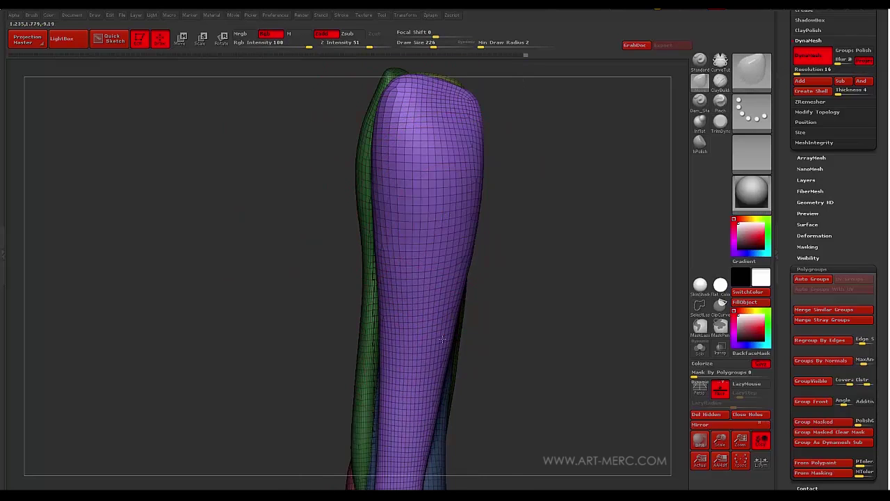
left_click_drag(442, 339, 486, 235, "alt")
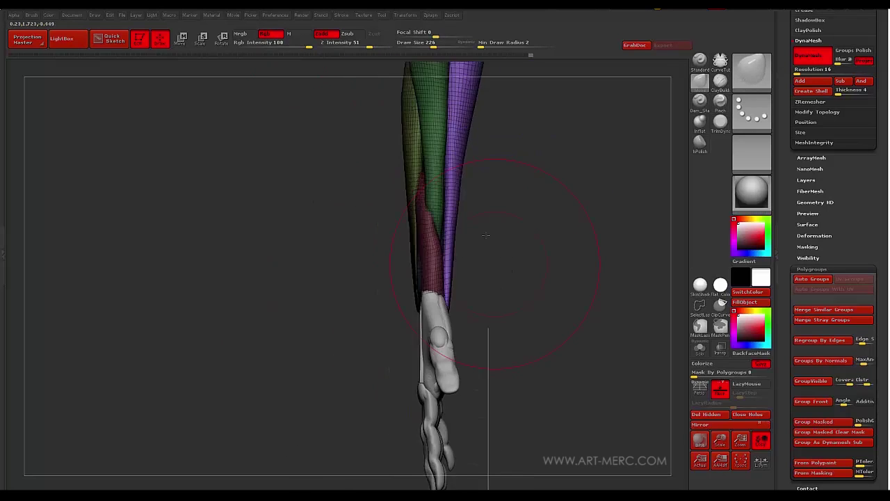
mouse_move(443, 265)
left_mouse_down()
mouse_move(411, 232)
mouse_move(347, 224)
mouse_move(359, 238)
mouse_move(324, 234)
mouse_move(551, 327)
mouse_move(423, 251)
left_mouse_up()
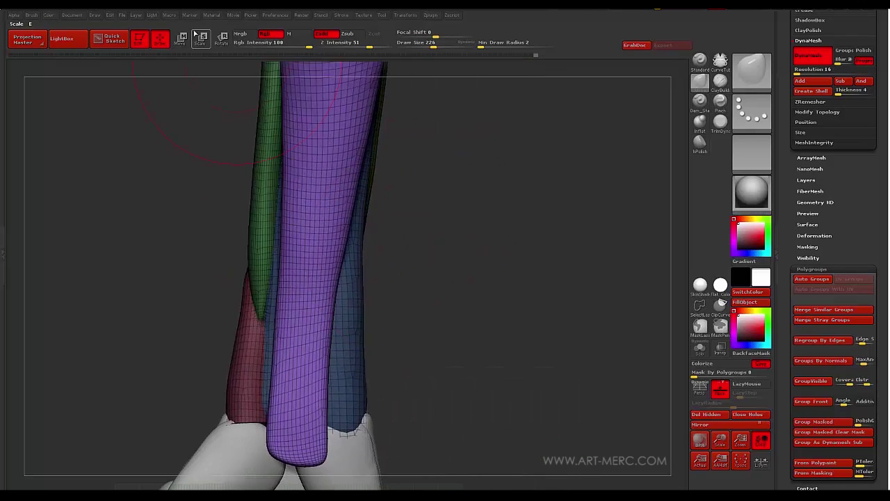
Push out the blue muscle's outer edge near the wrist with the Move brush.
left_click(181, 39)
key("q")
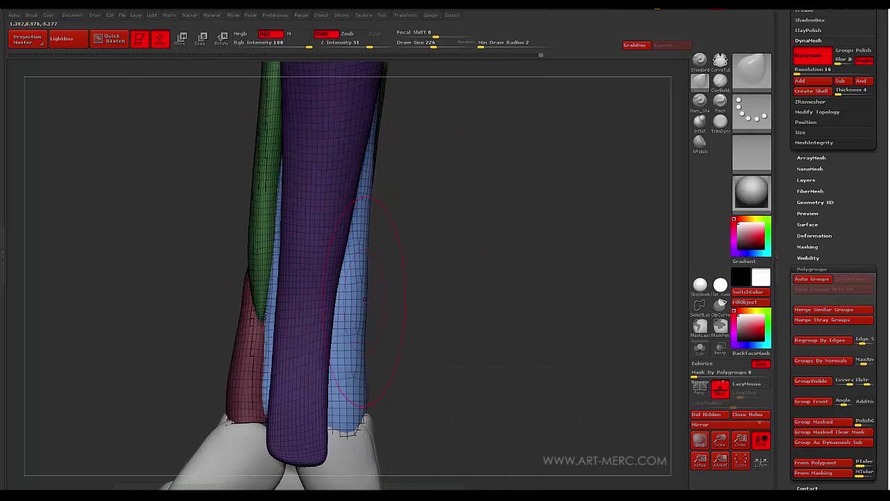
mouse_move(445, 296)
left_mouse_down()
mouse_move(338, 215)
mouse_move(358, 181)
mouse_move(342, 209)
mouse_move(227, 51)
left_mouse_up()
Reshape the wrist end of the yellow-green muscle on the back of the forearm.
key("w")
left_click(160, 39)
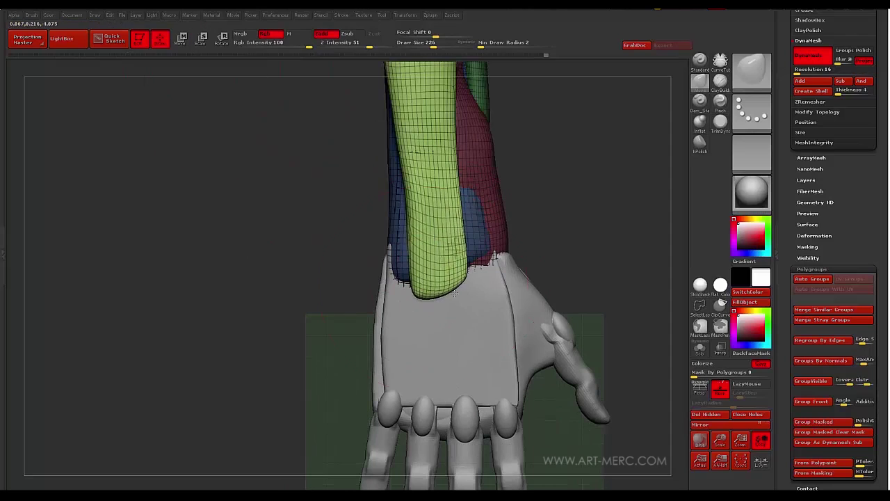
mouse_move(341, 259)
left_mouse_down()
mouse_move(494, 252)
mouse_move(449, 236)
left_mouse_up()
mouse_move(354, 225)
left_mouse_down("shift")
mouse_move(332, 224)
mouse_move(330, 280)
left_mouse_up("shift")
Append a sphere subtool, scale it down and place it at the little-finger side of the wrist as the ulna bump.
left_click_drag(784, 109, 797, 159)
left_click(845, 323)
left_click(521, 350)
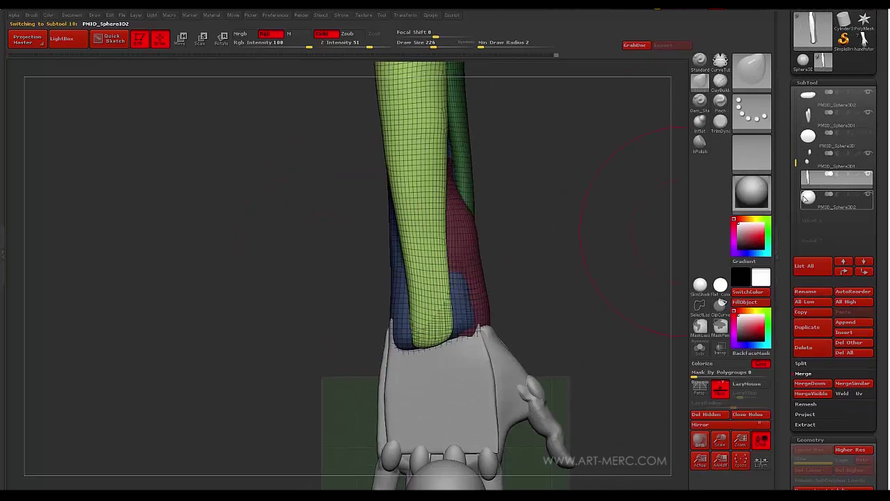
key("e")
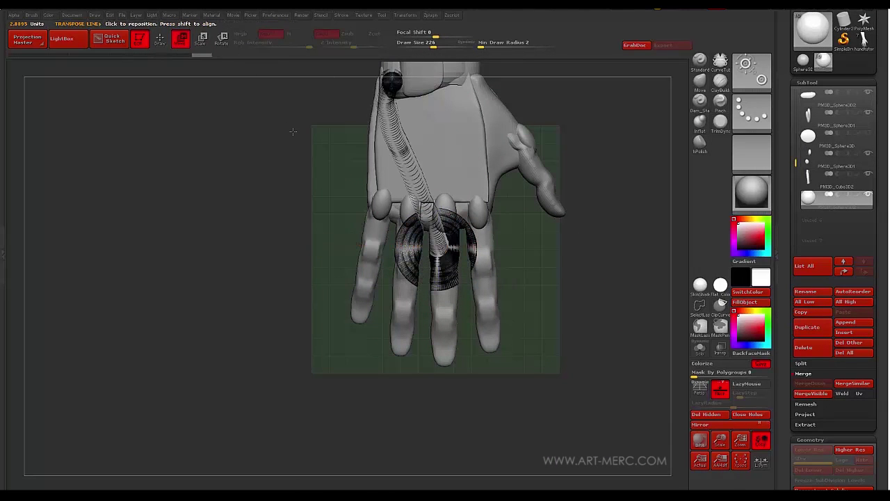
left_click_drag(293, 131, 298, 240)
mouse_move(269, 207)
left_mouse_down()
mouse_move(345, 241)
mouse_move(326, 239)
mouse_move(370, 279)
mouse_move(390, 313)
mouse_move(403, 284)
mouse_move(361, 278)
left_mouse_up()
left_click_drag(403, 301, 456, 301)
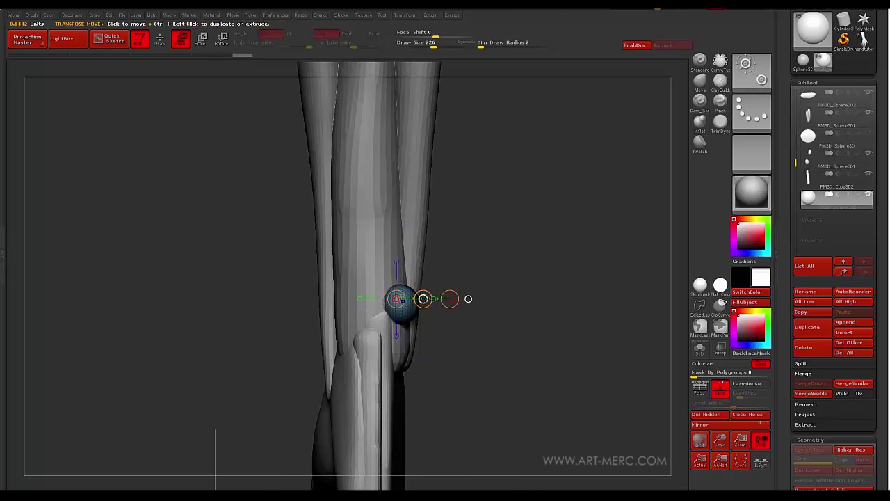
left_click_drag(487, 222, 510, 240)
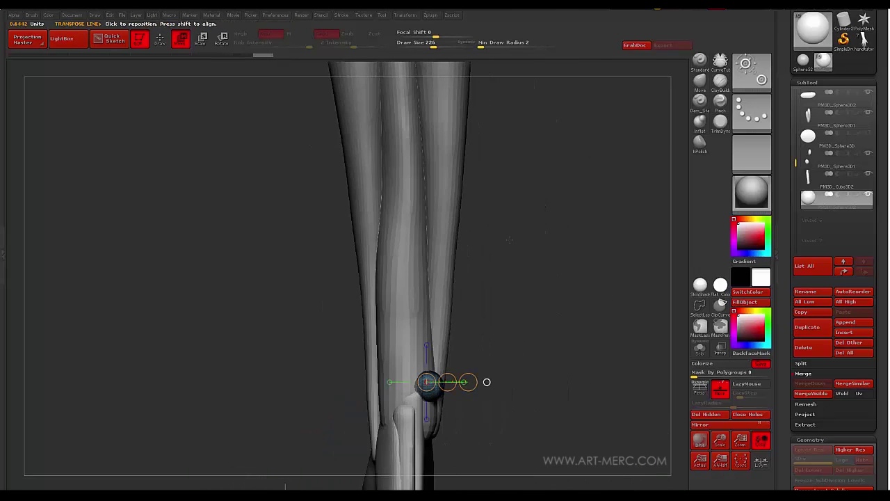
Build up the blue forearm muscle around the wrist sphere with the ClayBuildup brush.
left_click(391, 278, "alt")
mouse_move(322, 255)
left_mouse_down("ctrl")
mouse_move(330, 292)
mouse_move(272, 307)
left_mouse_up("ctrl")
left_click(720, 82)
left_click_drag(271, 309, 259, 323)
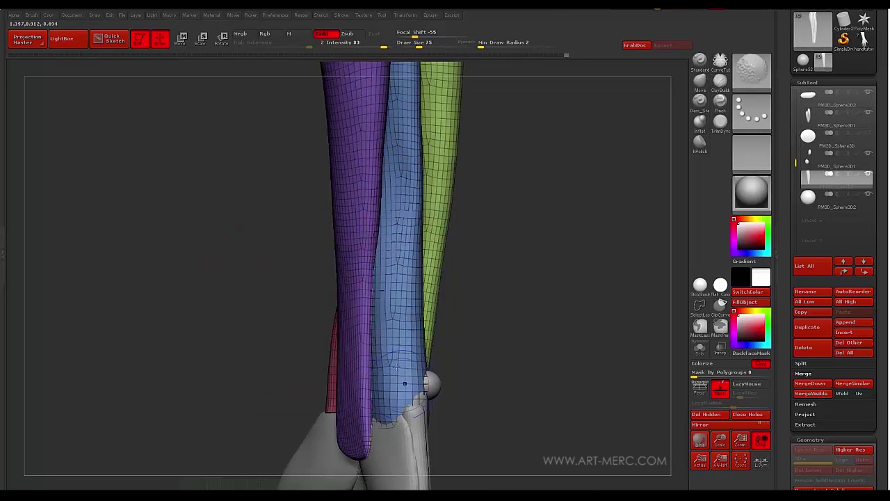
left_click_drag(408, 378, 437, 295)
left_click_drag(428, 329, 334, 277)
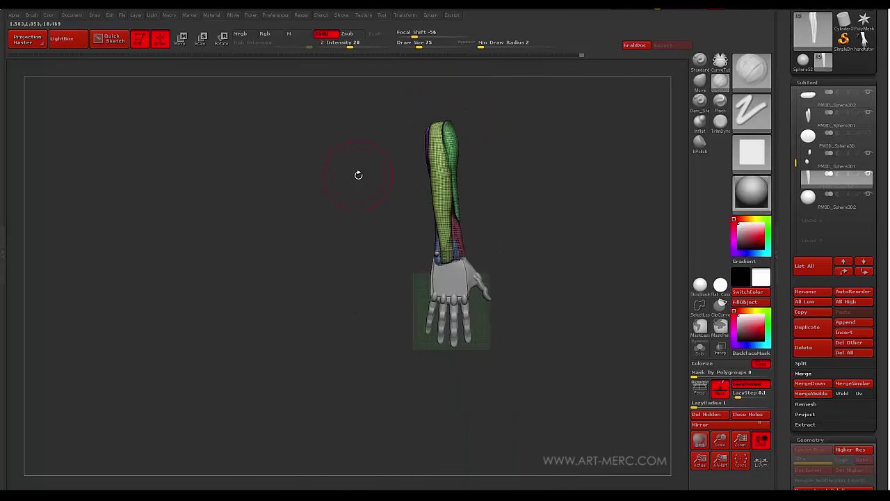
left_click(699, 81)
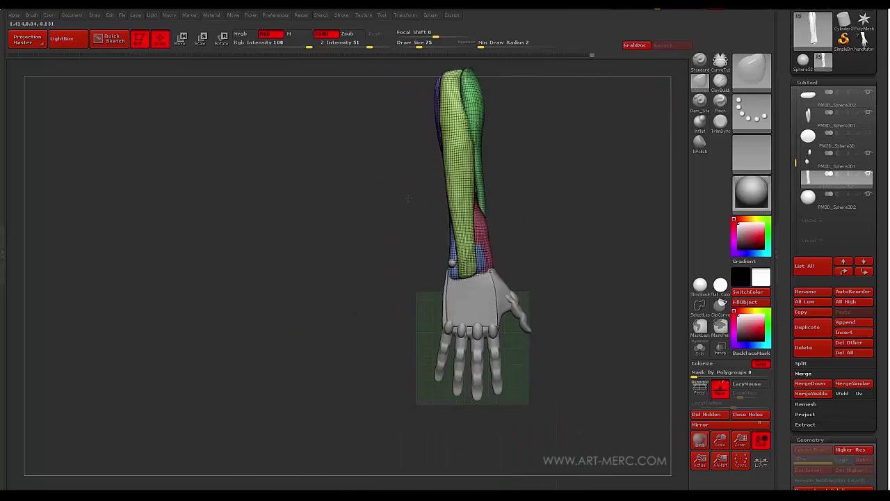
mouse_move(515, 174)
left_mouse_down()
mouse_move(531, 199)
mouse_move(547, 269)
left_mouse_up()
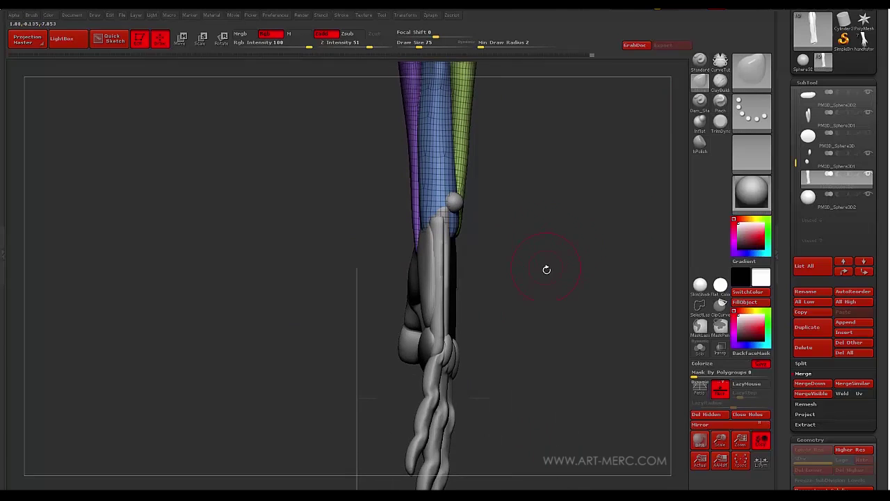
Append a cylinder subtool and rotate it upright, parallel to the fingers.
left_click(846, 325)
left_click(563, 352)
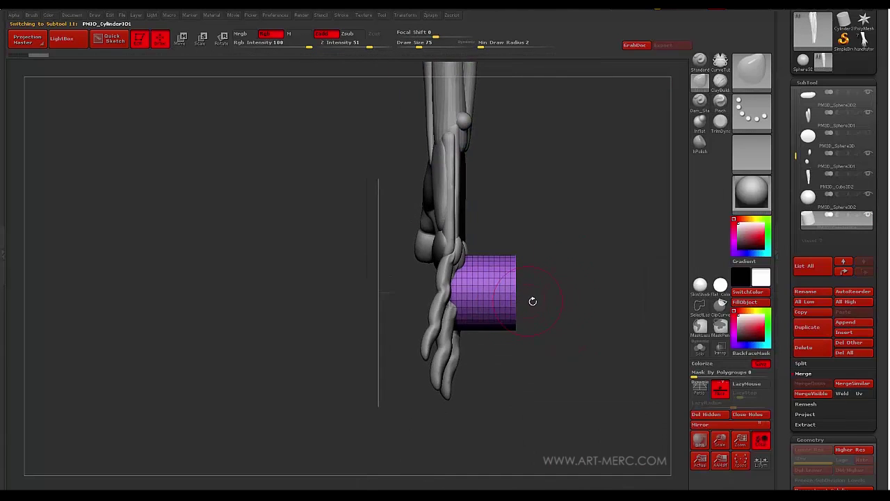
left_click_drag(581, 299, 576, 266)
left_click_drag(549, 313, 557, 314, "alt")
mouse_move(506, 334)
left_mouse_down()
mouse_move(517, 339)
mouse_move(483, 219)
mouse_move(473, 286)
left_mouse_up()
key("ctrl+z")
key("w")
left_click(221, 39)
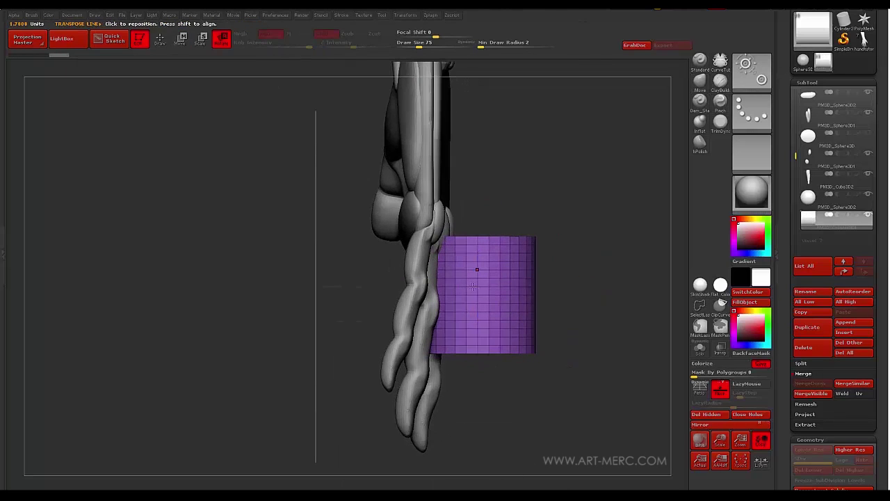
Scale the cylinder down to less than a finger's width and stretch it into a long, thin rod.
left_click_drag(581, 303, 389, 239)
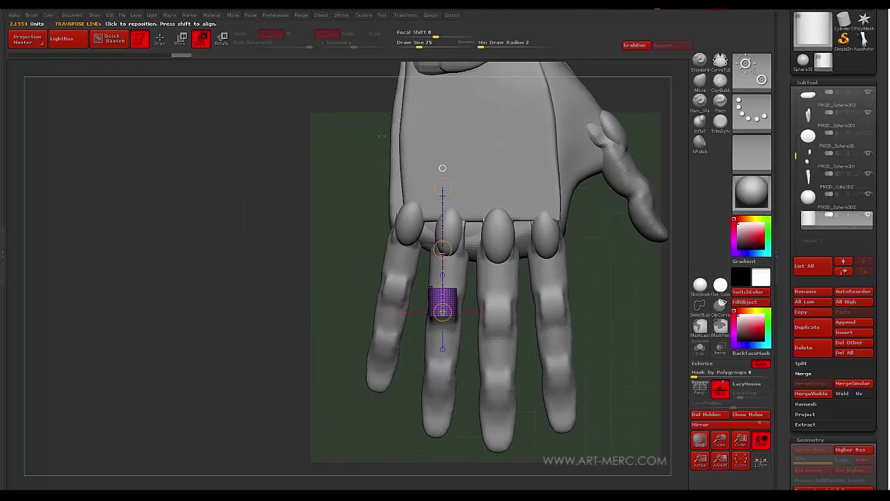
key("w")
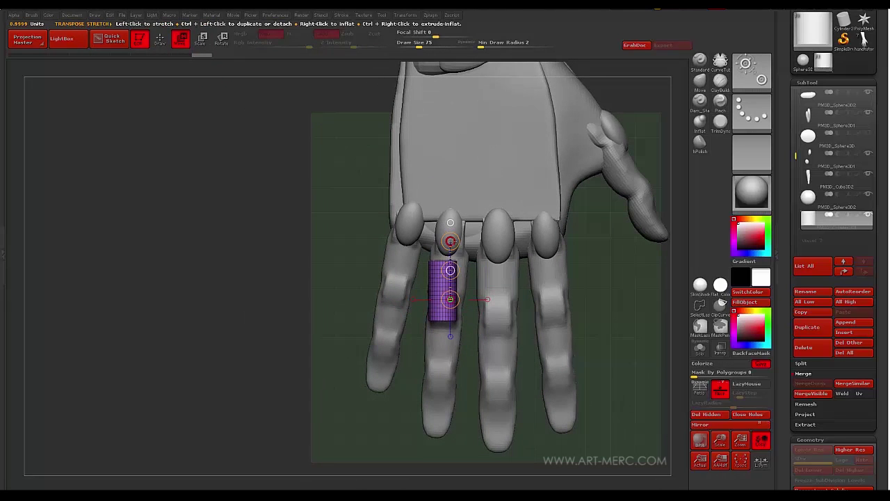
left_click_drag(451, 241, 450, 98)
left_click_drag(359, 153, 511, 172)
mouse_move(463, 251)
left_mouse_down("shift")
mouse_move(522, 251)
mouse_move(486, 245)
left_mouse_up("shift")
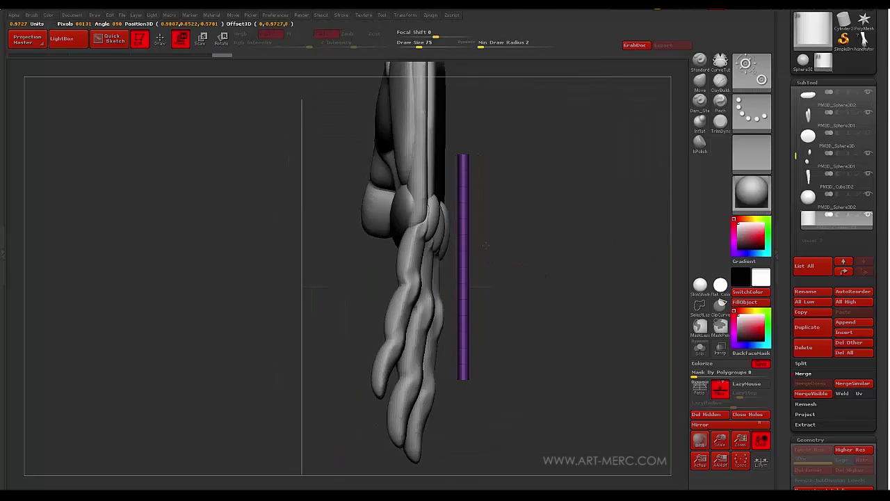
Move the rod over the back of the hand, between the wrist and the knuckles.
left_click_drag(539, 264, 390, 254, "shift")
mouse_move(348, 272)
left_mouse_down("alt")
mouse_move(348, 236)
mouse_move(348, 307)
left_mouse_up("alt")
mouse_move(478, 269)
left_mouse_down("shift")
mouse_move(408, 270)
mouse_move(433, 270)
left_mouse_up("shift")
left_click_drag(389, 209, 385, 248, "alt")
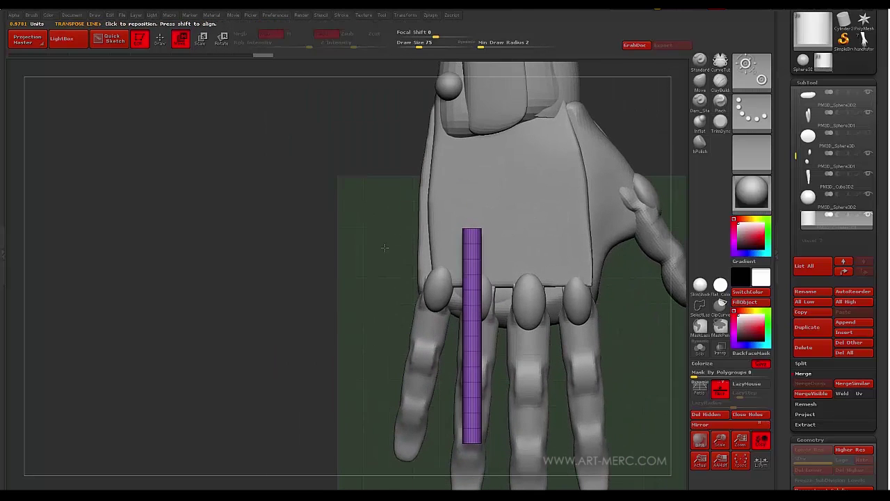
left_click_drag(442, 336, 412, 189)
left_click_drag(381, 195, 367, 240, "alt")
Rotate and position the rod as a tendon running from the wrist to the little-finger knuckle.
key("r")
left_click_drag(433, 334, 363, 334, "shift")
mouse_move(362, 334)
left_mouse_down()
mouse_move(381, 325)
mouse_move(376, 334)
left_mouse_up()
left_click_drag(314, 238, 416, 233, "shift")
left_click_drag(417, 234, 420, 254, "alt")
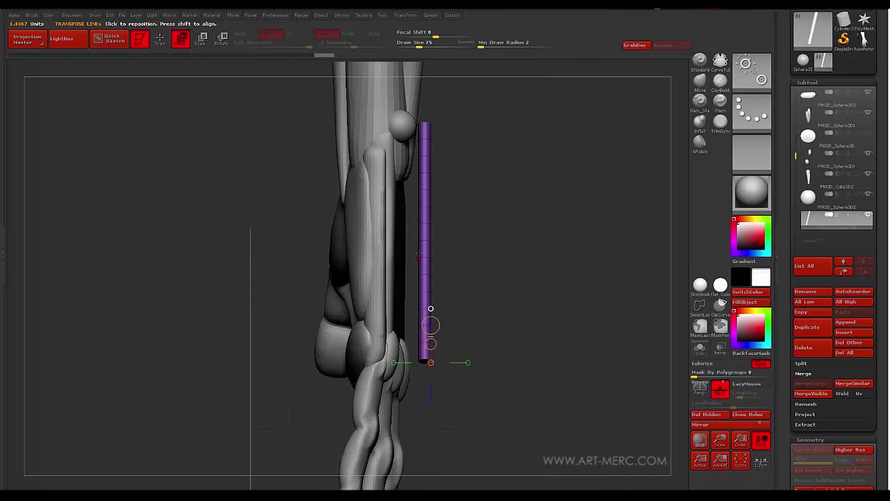
left_click_drag(515, 241, 312, 191)
left_click_drag(374, 314, 384, 327)
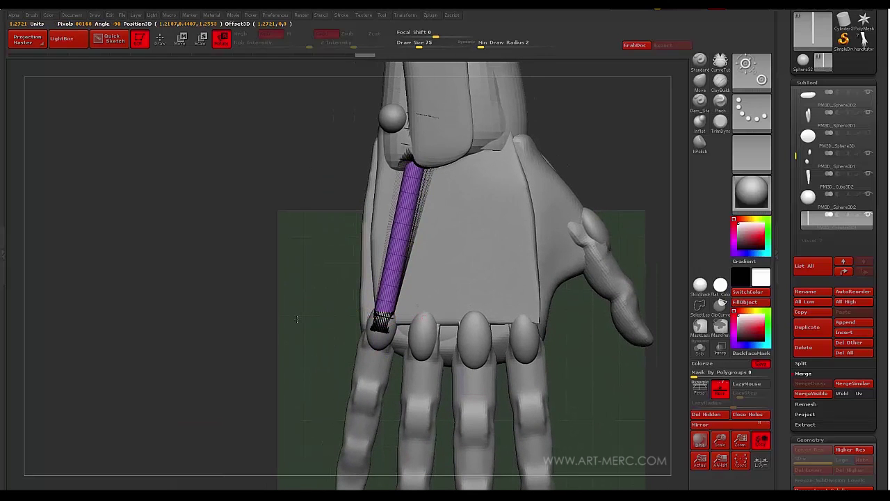
left_click_drag(297, 319, 282, 301, "alt")
Duplicate the little-finger tendon and align the copy from the wrist to the ring-finger knuckle.
key("w")
left_click_drag(336, 273, 360, 275, "ctrl")
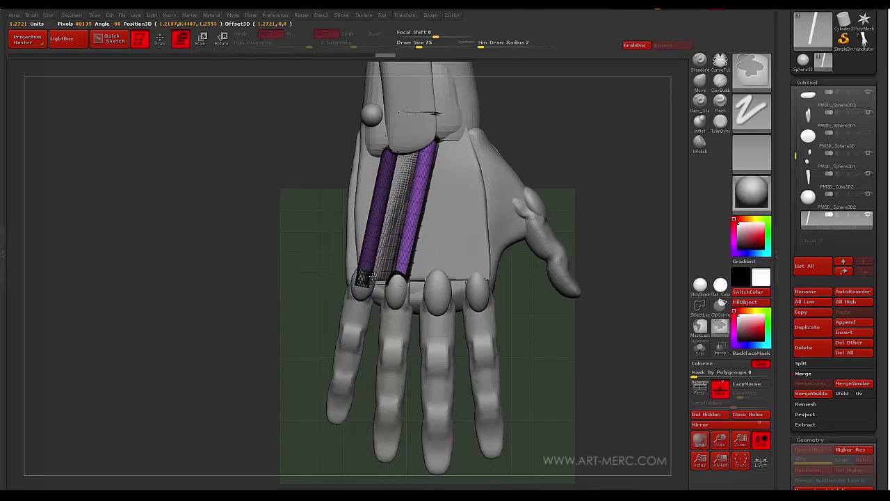
left_click(222, 38)
left_click_drag(283, 218, 389, 220)
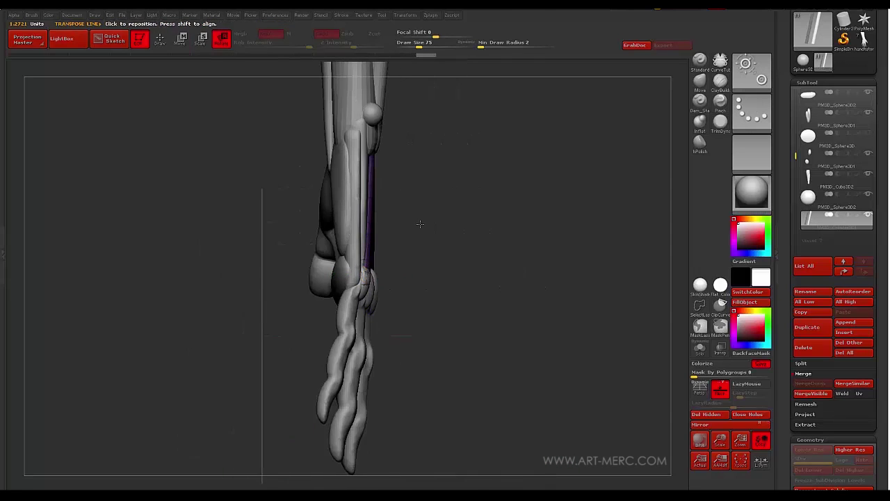
left_click(181, 39)
left_click_drag(396, 268, 309, 308)
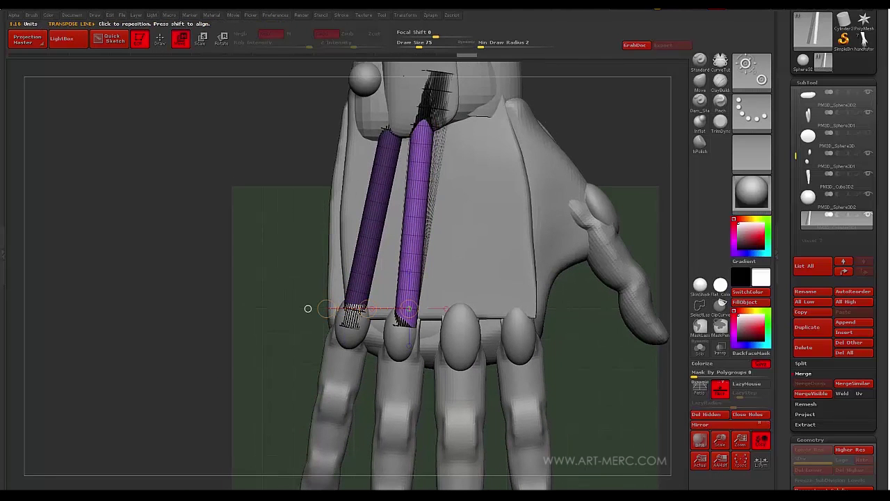
left_click_drag(253, 118, 236, 125, "alt")
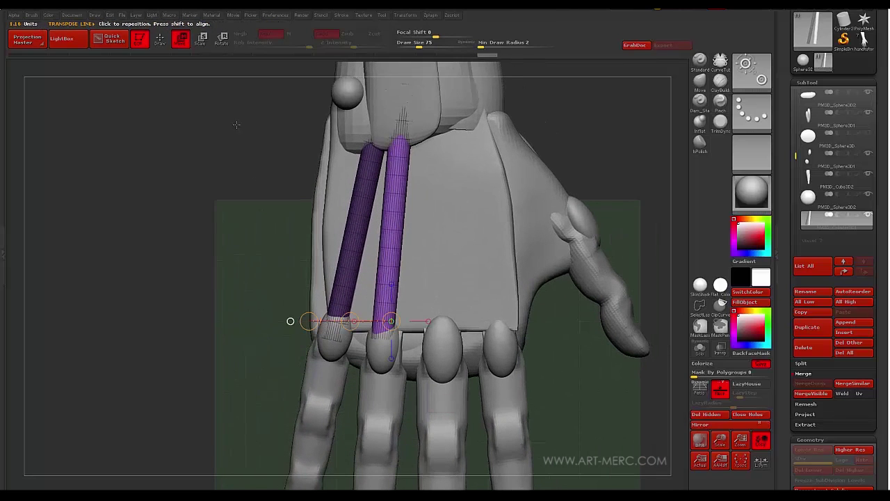
Duplicate the ring-finger tendon for the middle and index fingers and align each copy from the wrist to its knuckle.
left_click_drag(350, 321, 410, 301, "ctrl")
left_click_drag(278, 98, 240, 108, "alt")
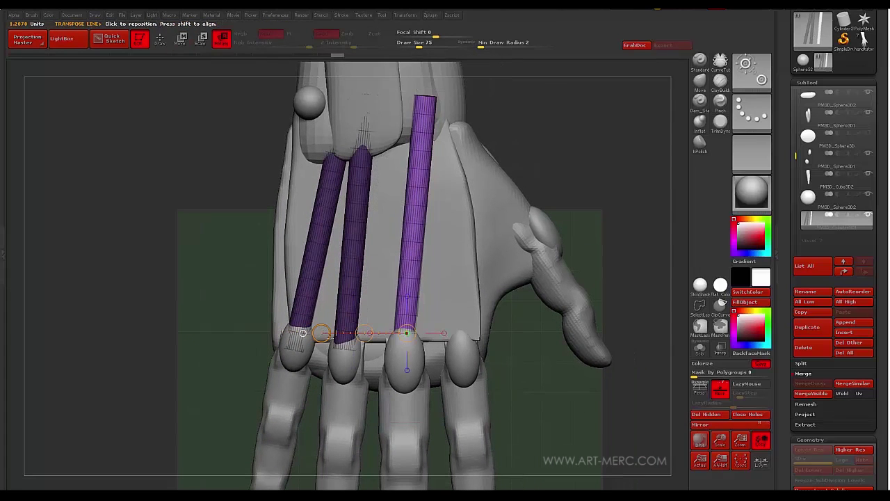
left_click_drag(272, 244, 204, 205)
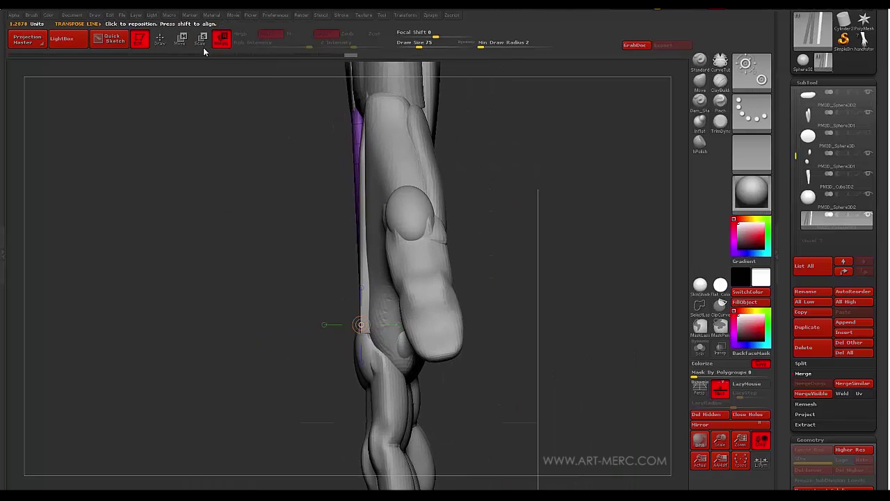
left_click_drag(273, 101, 333, 104)
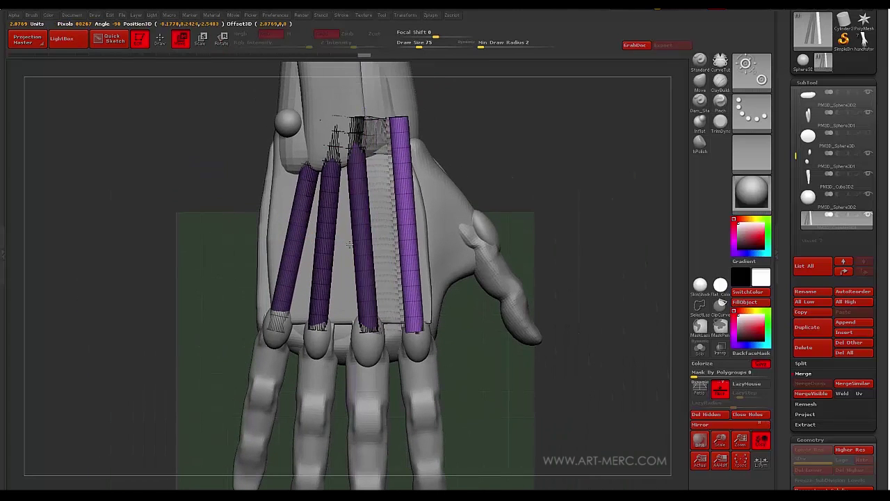
left_click_drag(339, 332, 339, 342)
Assign a separate polygroup to each of the four tendons with Auto Groups.
left_click_drag(278, 202, 243, 184)
left_click_drag(784, 431, 785, 209)
left_click(803, 342)
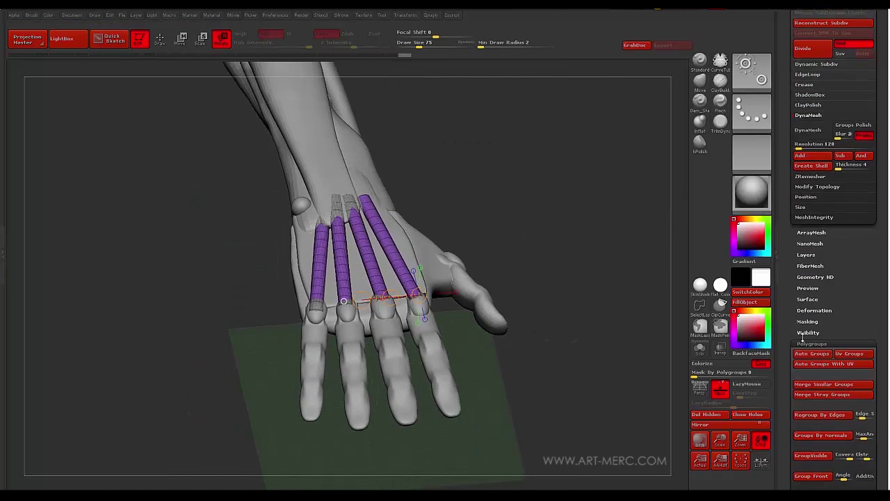
left_click(807, 354)
Reshape the index-finger tendon near the wrist with the Move brush.
left_click_drag(644, 272, 539, 235)
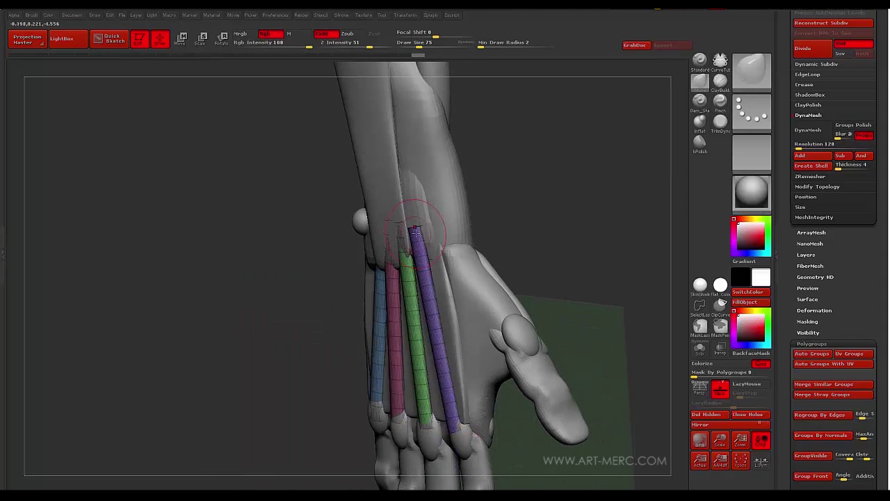
left_click_drag(415, 232, 423, 400)
left_click_drag(556, 279, 470, 306)
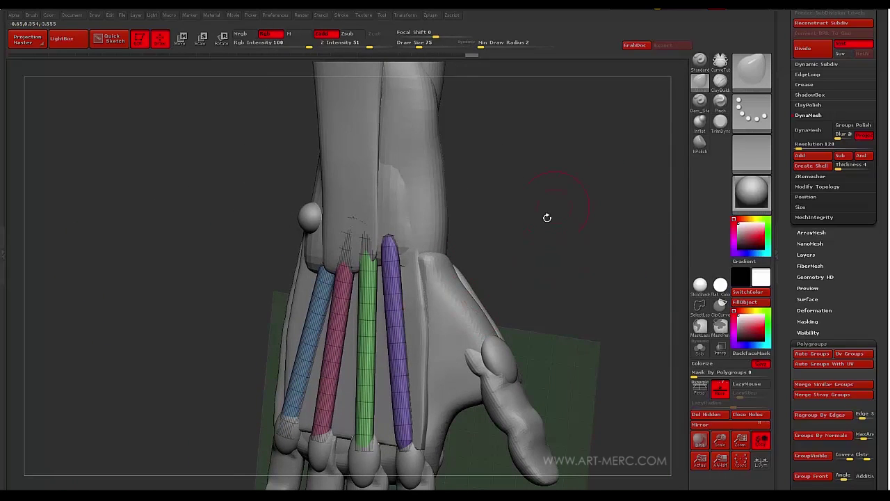
left_click_drag(548, 218, 638, 170, "shift")
Append a Cube3D primitive as a new subtool and ready it for moving.
left_click_drag(787, 188, 805, 350)
left_click(847, 399)
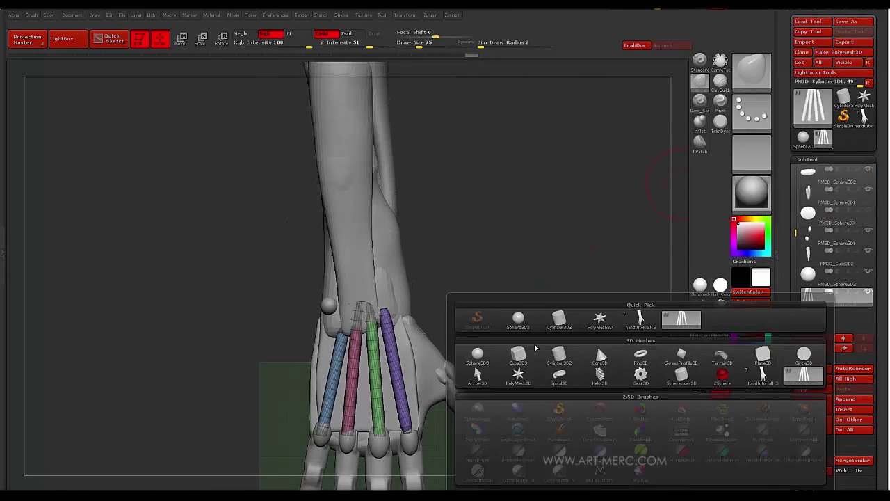
left_click(521, 355)
key("w")
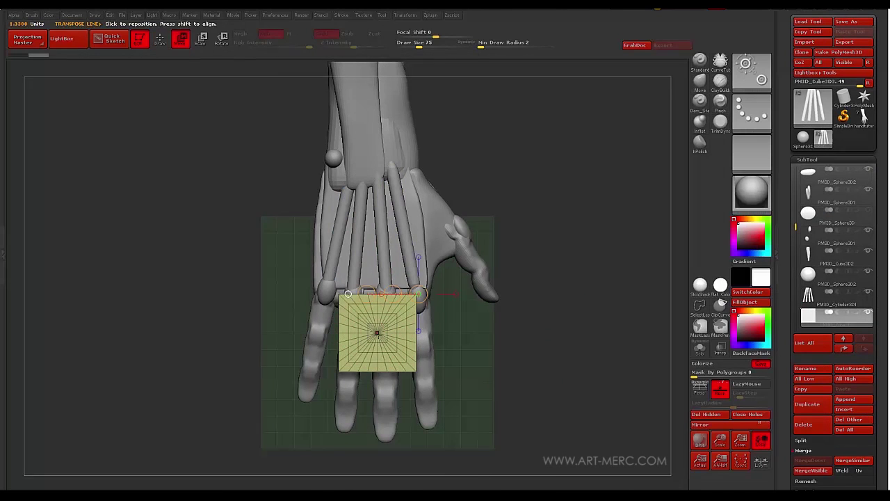
Move the cube beside the thumb side of the wrist and scale it into a long, narrow bar.
left_click_drag(378, 333, 448, 169, "alt")
left_click_drag(547, 206, 555, 391, "alt")
left_click_drag(430, 279, 429, 155, "shift")
left_click_drag(429, 155, 429, 42)
mouse_move(399, 262)
left_mouse_down("shift")
mouse_move(512, 262)
mouse_move(428, 262)
mouse_move(440, 262)
left_mouse_up("shift")
left_click_drag(591, 230, 438, 236)
left_click_drag(438, 236, 404, 263, "alt")
left_click_drag(534, 292, 380, 290, "shift")
left_click_drag(380, 292, 491, 299)
left_click_drag(300, 299, 424, 301, "shift")
mouse_move(425, 300)
left_mouse_down("alt")
mouse_move(424, 265)
mouse_move(417, 306)
left_mouse_up("alt")
left_click_drag(465, 156, 421, 159, "shift")
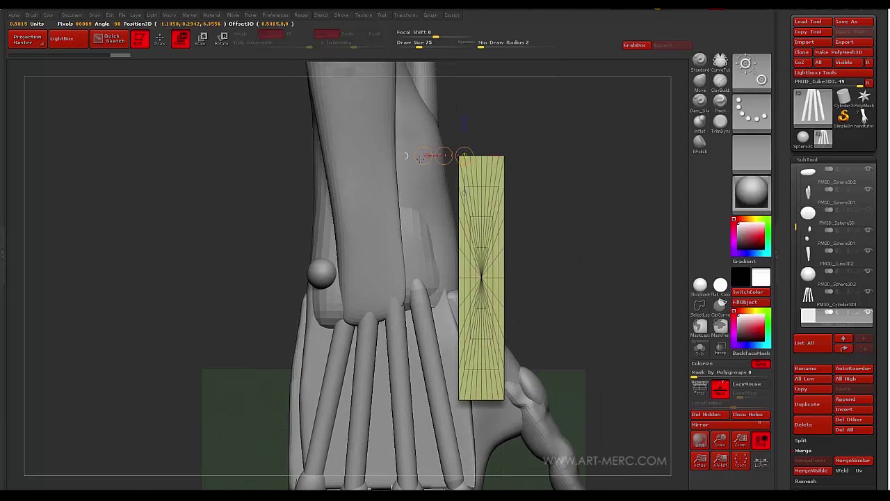
Rotate the bar diagonally and fit it between the wrist and the base of the thumb from front and side.
left_click_drag(334, 156, 369, 238)
left_click_drag(261, 201, 224, 181, "alt")
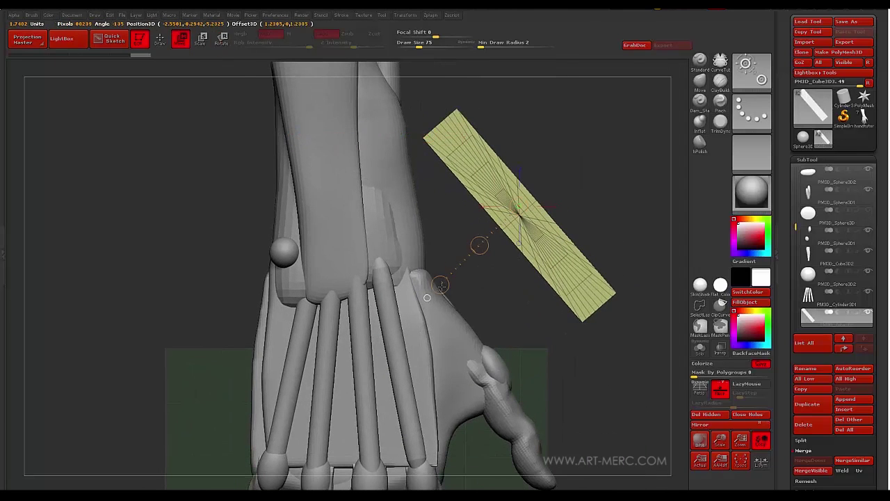
left_click_drag(480, 246, 391, 333)
left_click_drag(550, 244, 325, 244, "shift")
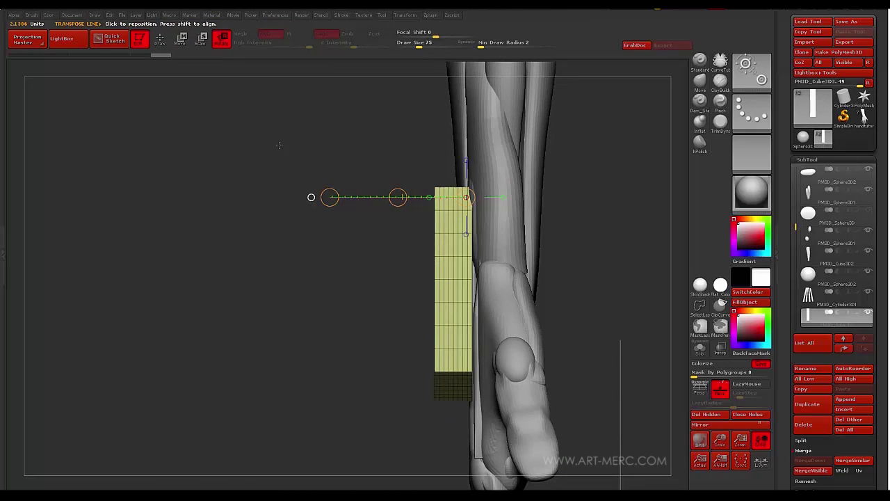
left_click_drag(330, 197, 333, 219)
left_click_drag(411, 281, 446, 281)
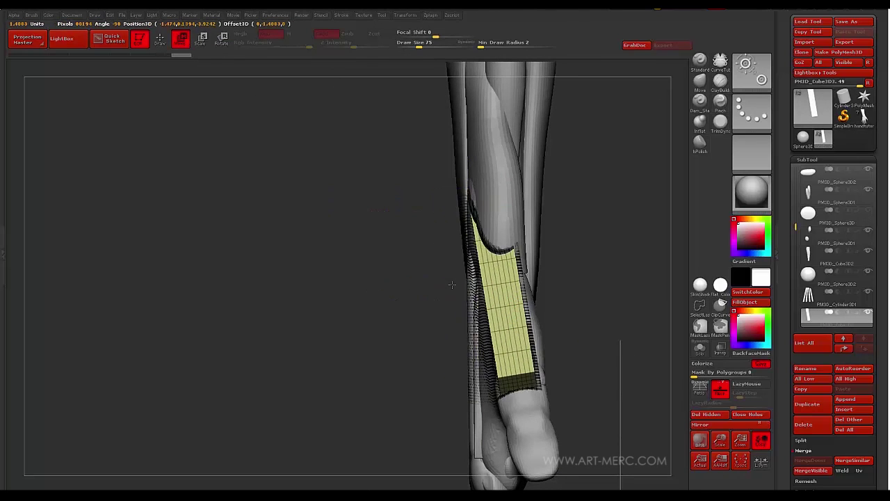
left_click_drag(348, 146, 473, 328, "shift")
left_click_drag(283, 156, 309, 171)
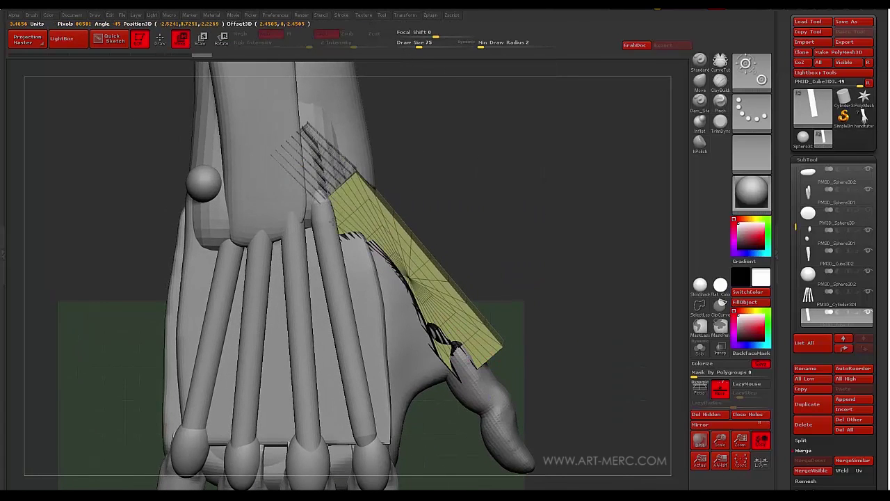
Reshape the bar with the Move brush to follow the contour from the wrist to the thumb knuckle.
left_click(161, 40)
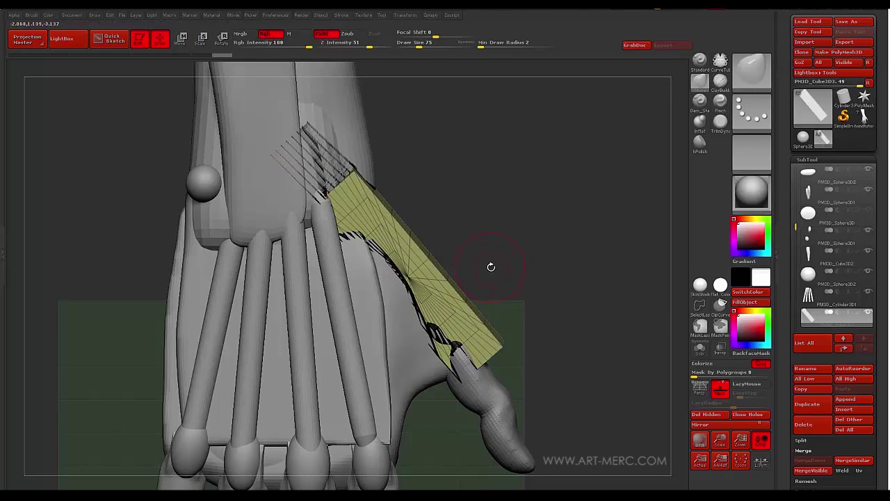
left_click_drag(473, 341, 471, 282)
left_click_drag(434, 361, 565, 255)
Switch to the forearm muscle subtool PM3D_Cube3D2 and adjust the upper forearm muscles with the Move Topological brush.
left_click(493, 236, "alt")
mouse_move(399, 235)
left_mouse_down()
mouse_move(376, 163)
mouse_move(372, 207)
mouse_move(642, 137)
left_mouse_up()
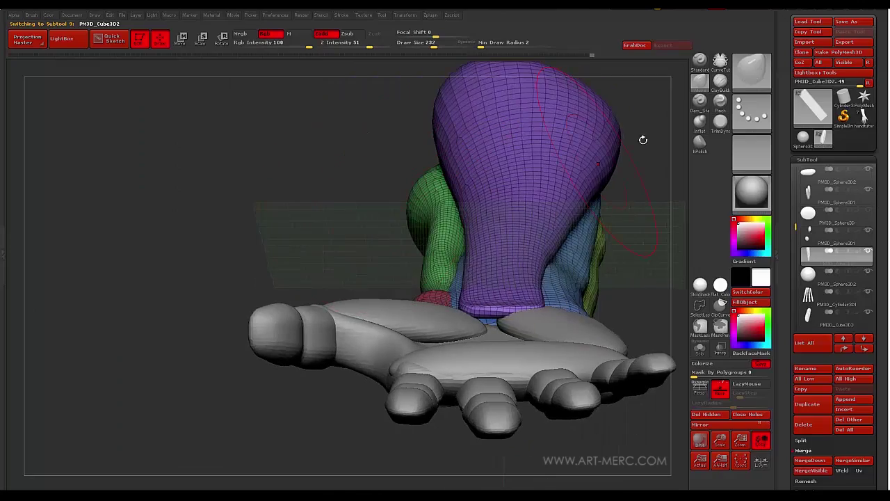
key("b")
left_click(583, 236)
mouse_move(636, 248)
left_mouse_down()
mouse_move(470, 283)
mouse_move(341, 215)
mouse_move(222, 202)
mouse_move(445, 279)
mouse_move(497, 279)
mouse_move(493, 247)
mouse_move(508, 237)
left_mouse_up()
left_click_drag(508, 236, 452, 278, "alt")
left_click_drag(348, 271, 557, 278)
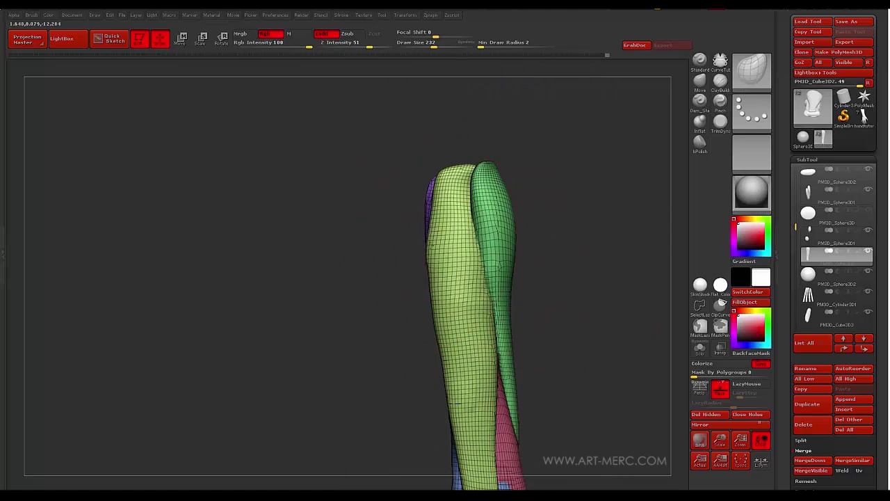
left_click_drag(439, 232, 384, 181)
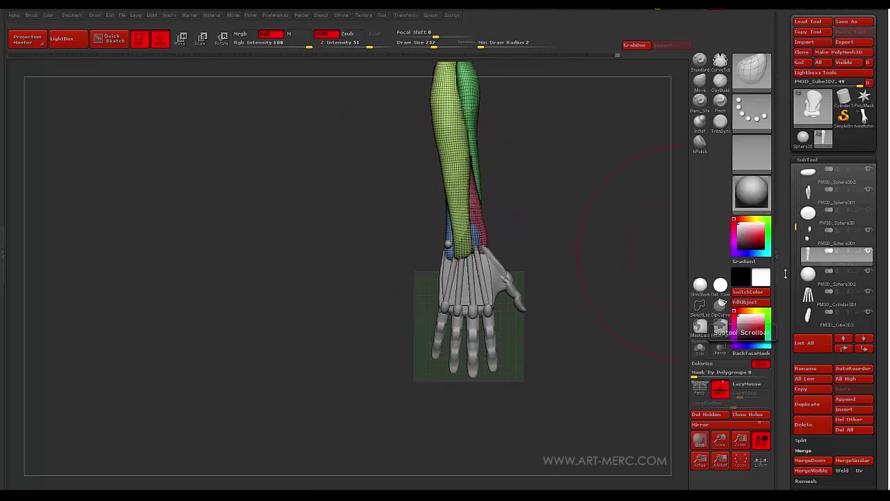
Select the handtutnew subtool containing the fingers as the starting point for merging the hand parts.
mouse_move(811, 275)
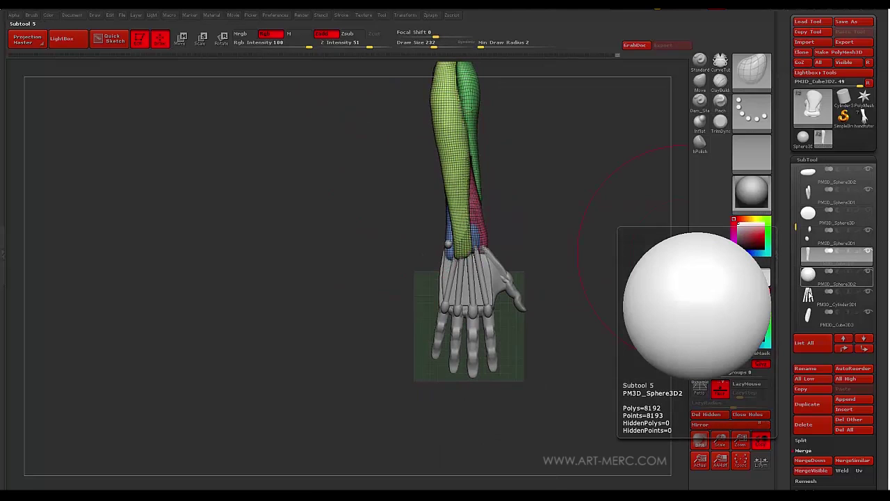
left_click_drag(794, 225, 794, 168)
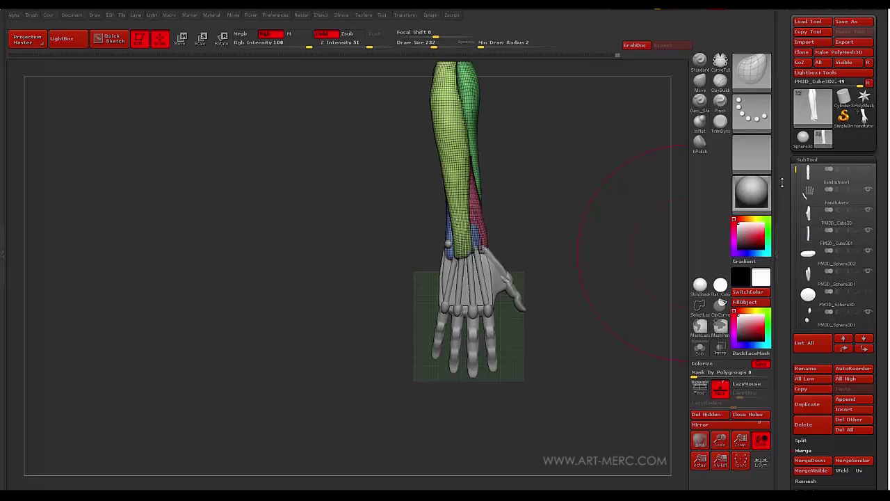
left_click(815, 196)
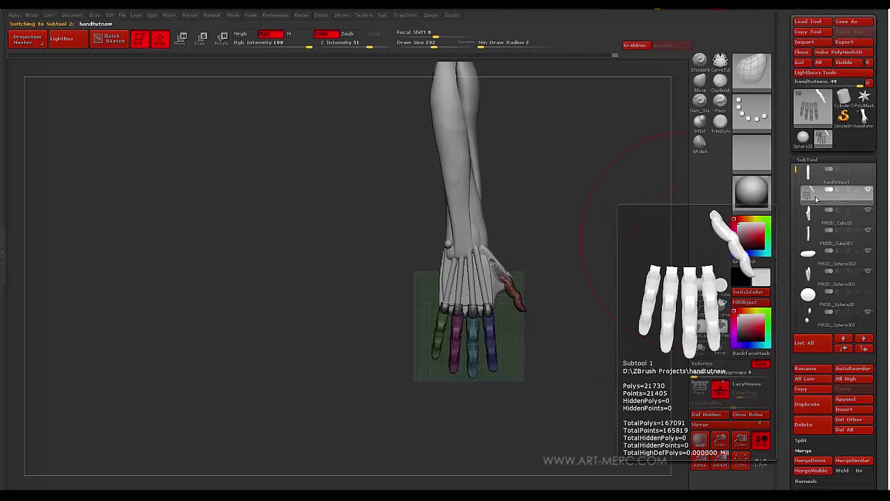
left_click_drag(600, 225, 610, 248)
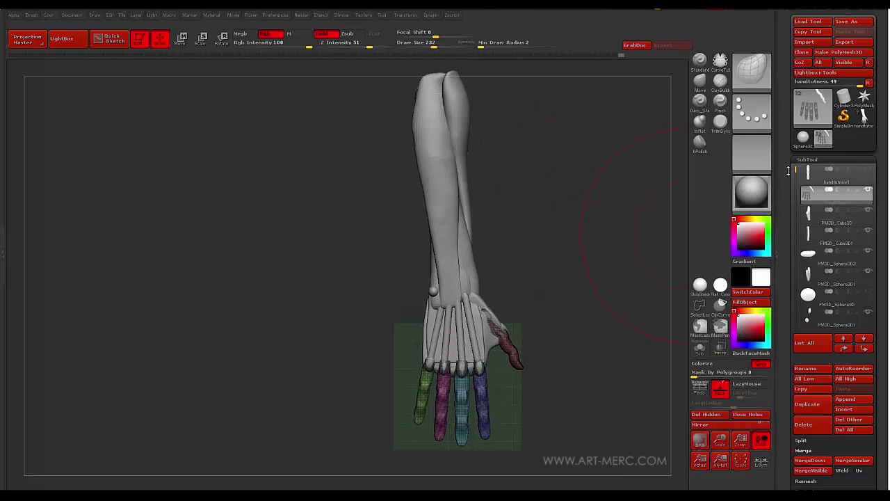
mouse_move(795, 172)
left_mouse_down()
mouse_move(794, 267)
mouse_move(788, 164)
left_mouse_up()
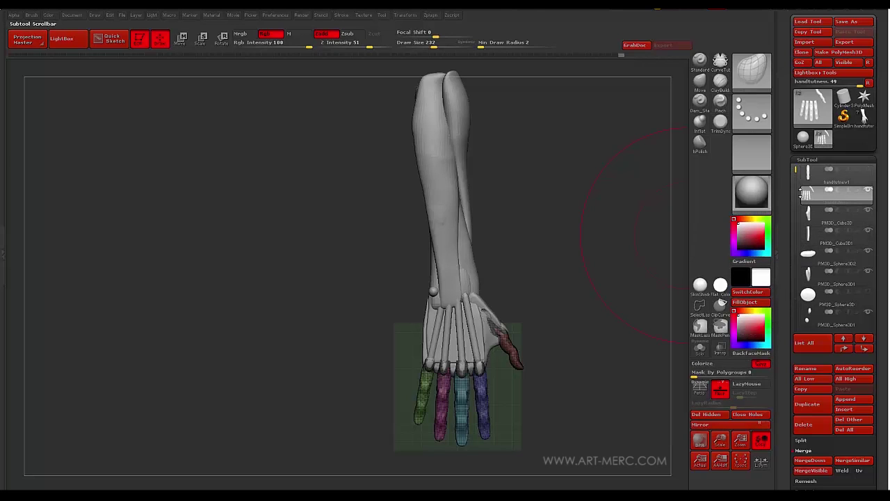
Save the tool as handtutnew1.ZTL in the ZBrush Projects folder, replacing the existing file.
left_click(845, 22)
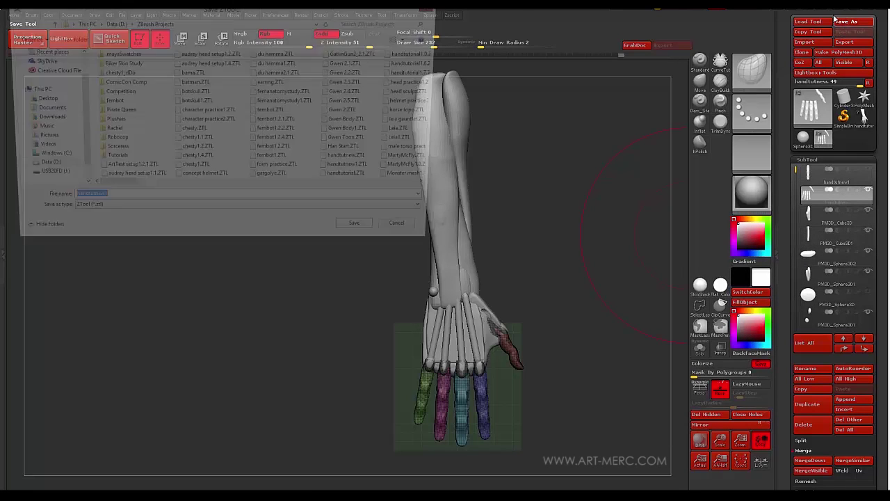
left_click(367, 236)
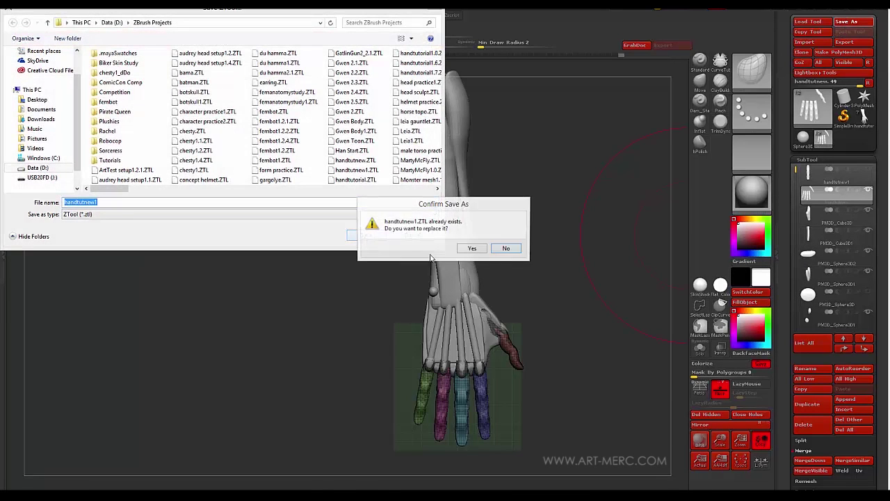
left_click(467, 246)
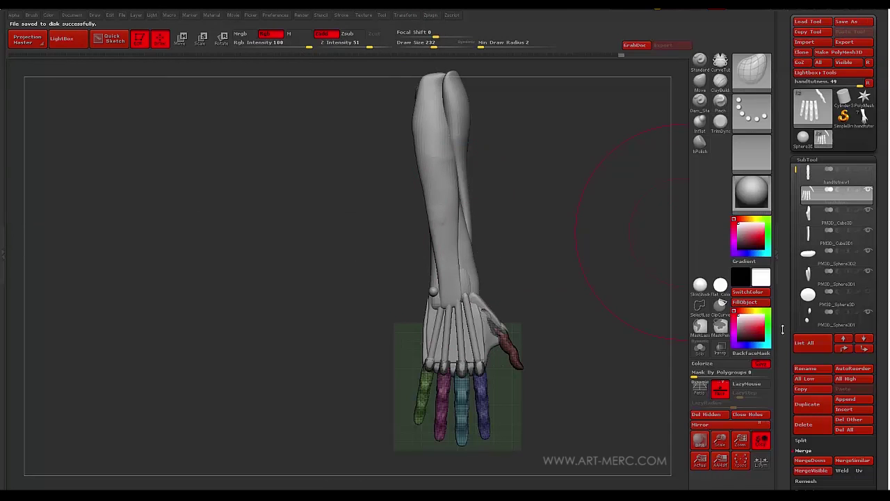
Merge the fingers subtool down with every subtool below it through PM3D_Cube3D3, skipping repeated merge warnings.
left_click_drag(783, 329, 785, 292)
left_click(809, 347)
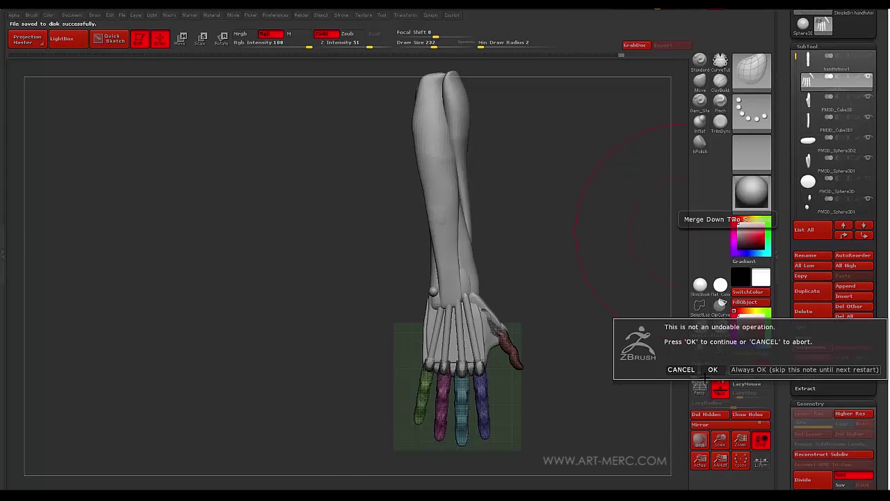
left_click(763, 369)
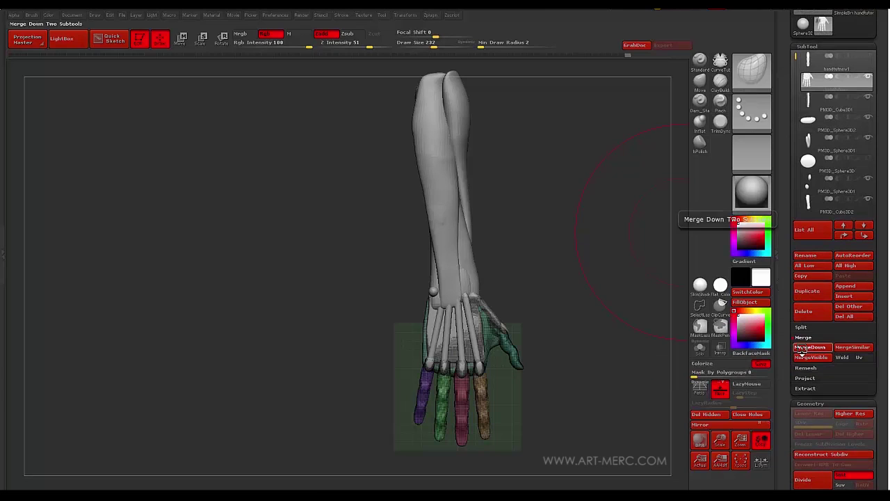
left_click(809, 347)
left_click(805, 350)
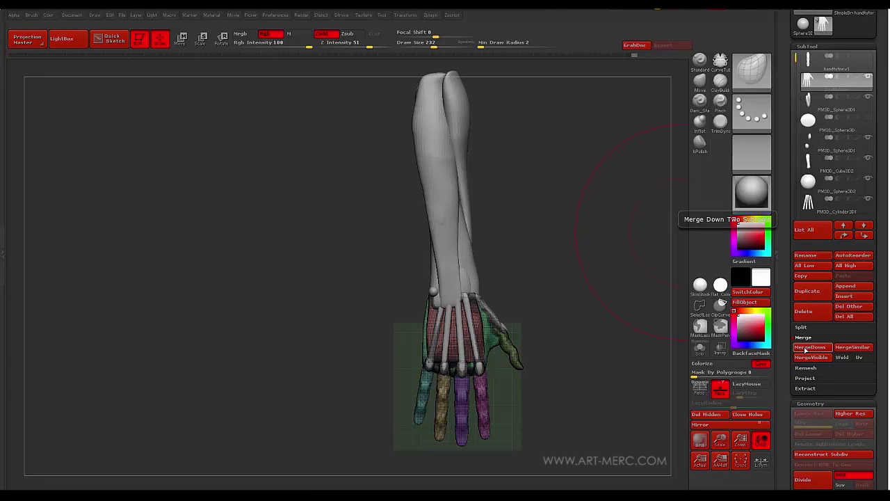
left_click(806, 349)
left_click(806, 349)
left_click(825, 347)
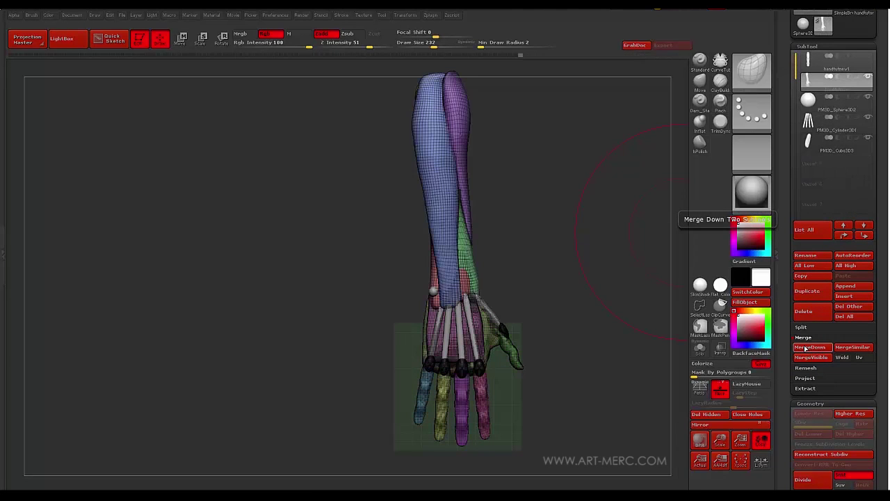
left_click(825, 347)
left_click(805, 350)
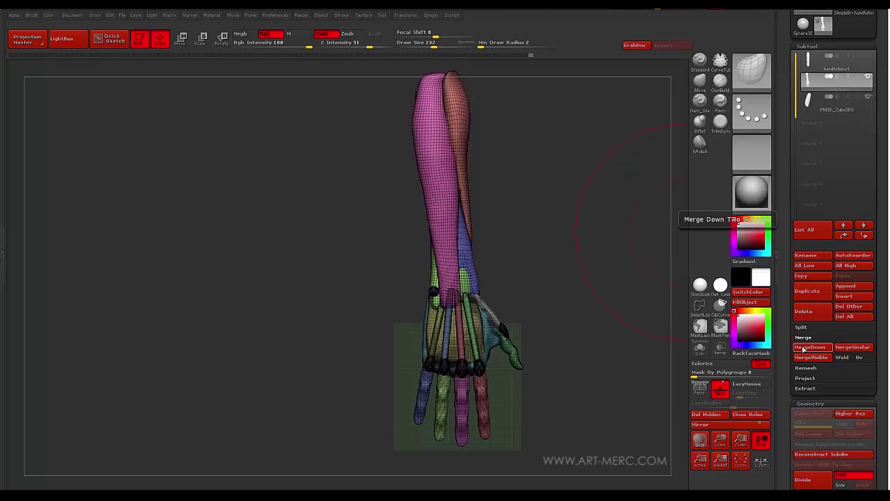
left_click_drag(659, 232, 793, 327)
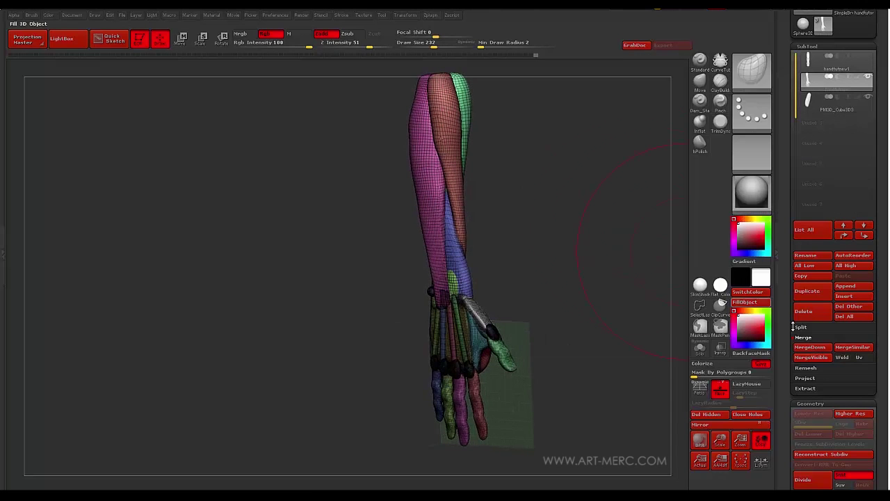
left_click(825, 347)
Mask everything except the large round sphere over the palm and view it from the thumb side.
left_click_drag(604, 281, 549, 223)
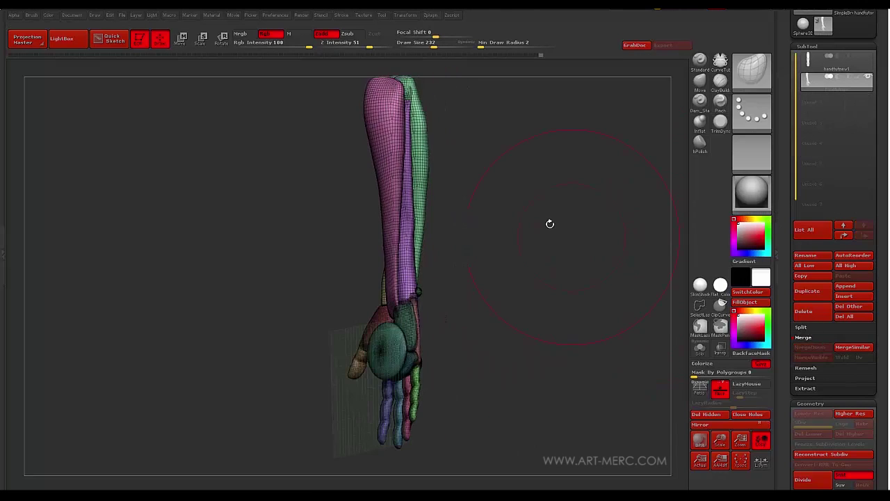
left_click_drag(246, 270, 290, 226)
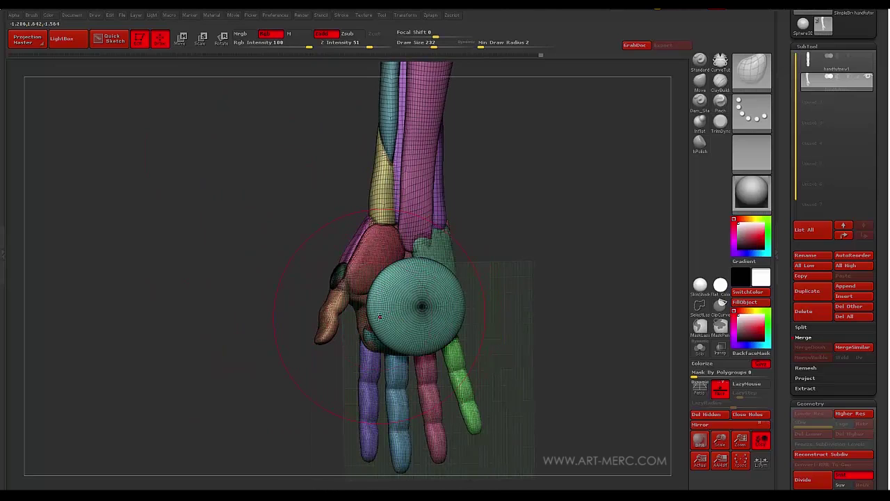
key("w")
left_click(413, 306, "ctrl")
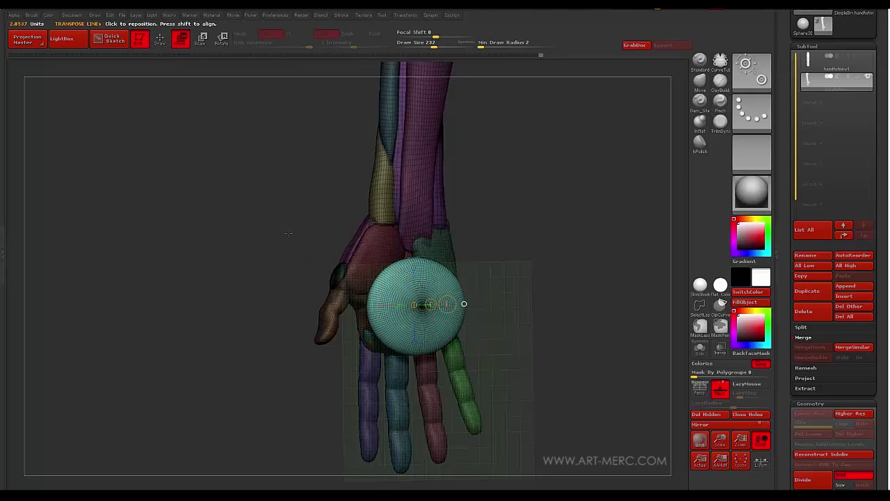
left_click_drag(288, 234, 233, 273)
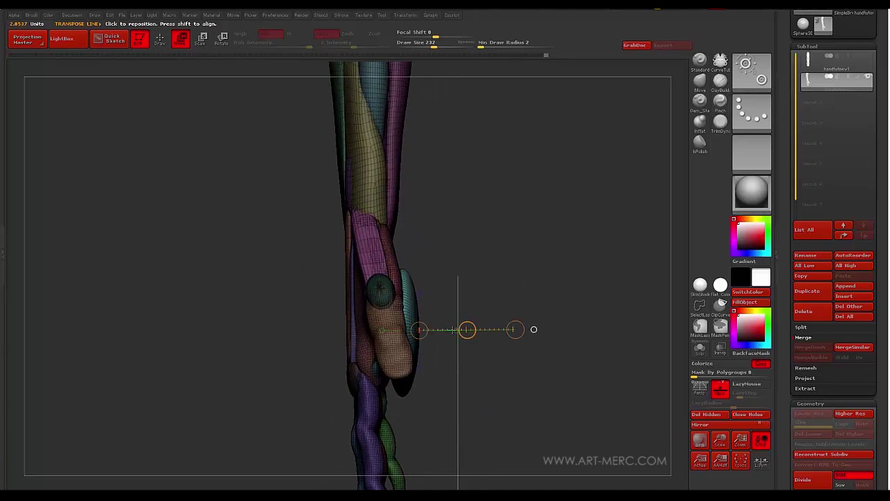
Move the unmasked sphere well clear of the palm and clear the mask on the hand.
left_click_drag(469, 330, 643, 329)
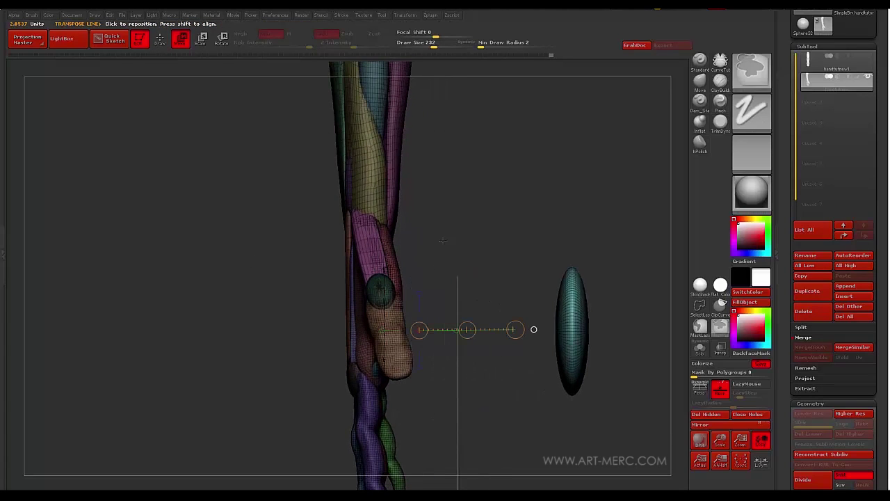
left_click_drag(443, 243, 460, 257, "ctrl")
mouse_move(461, 258)
left_mouse_down()
mouse_move(479, 253)
mouse_move(469, 270)
left_mouse_up()
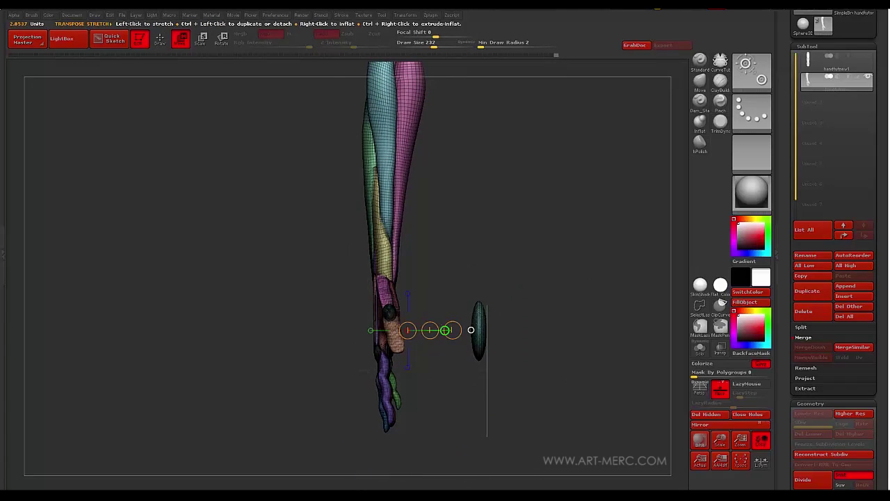
Return to draw mode and set MaskLasso as the masking brush and SelectLasso as the selection brush.
key("q")
left_click(750, 74, "ctrl")
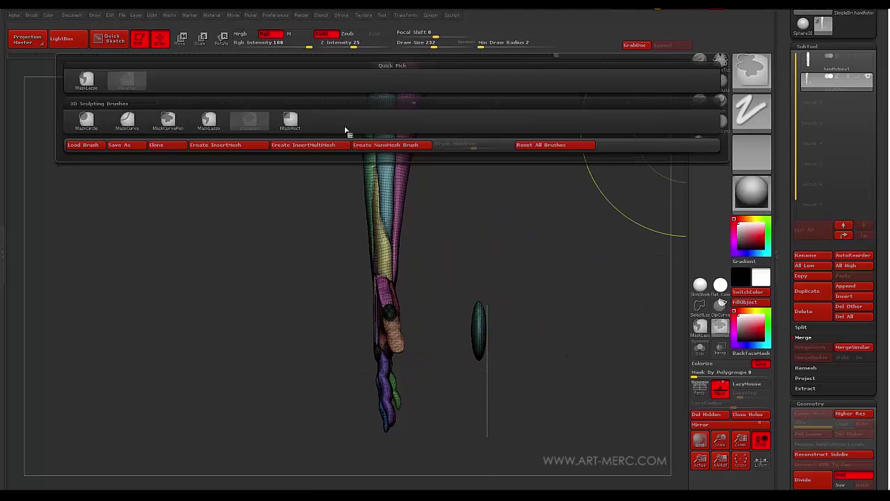
left_click(82, 79)
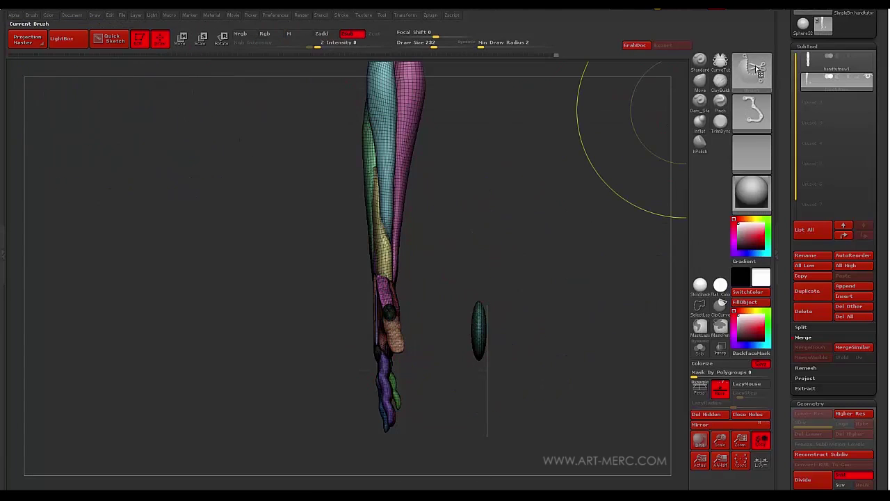
left_click(751, 74, "ctrl+shift")
left_click(127, 80)
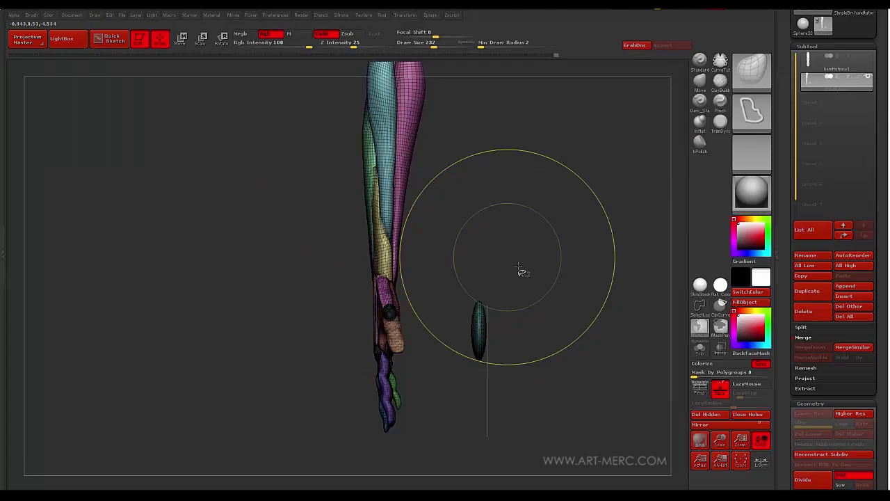
Lasso-hide the separated sphere beside the hand and delete the hidden geometry.
mouse_move(421, 285)
left_mouse_down("ctrl+shift")
mouse_move(537, 280)
mouse_move(535, 434)
mouse_move(544, 431)
left_mouse_up("ctrl+shift")
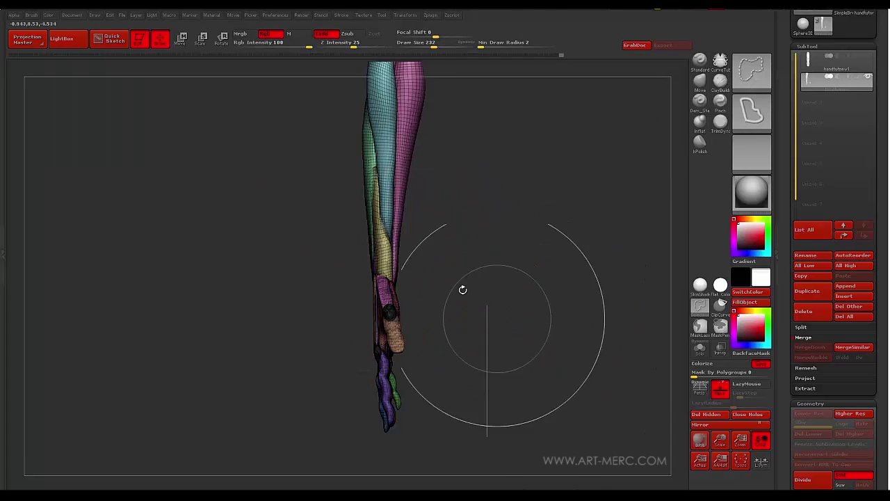
mouse_move(461, 288)
left_mouse_down()
mouse_move(485, 229)
mouse_move(493, 293)
left_mouse_up()
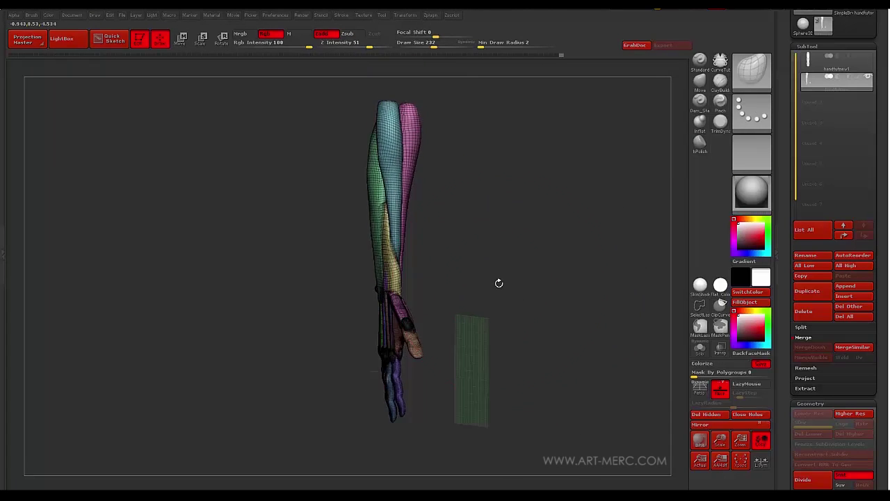
scroll(819, 160, "down", 10)
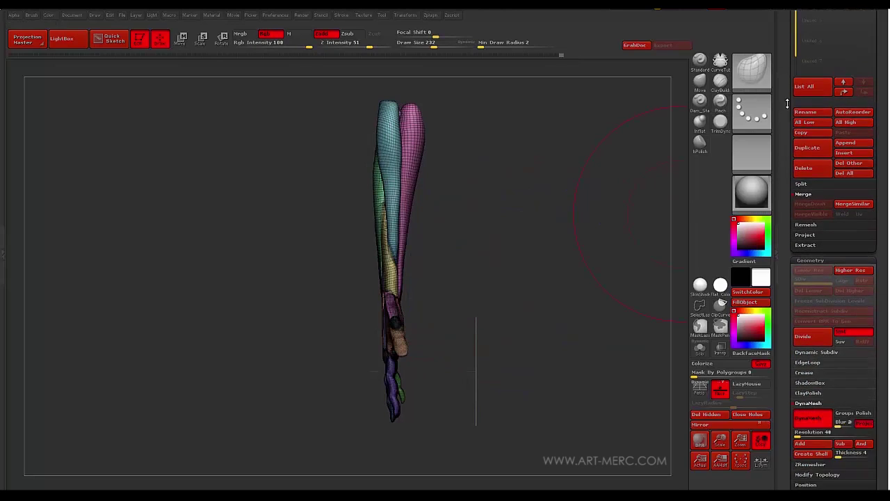
left_click(805, 284)
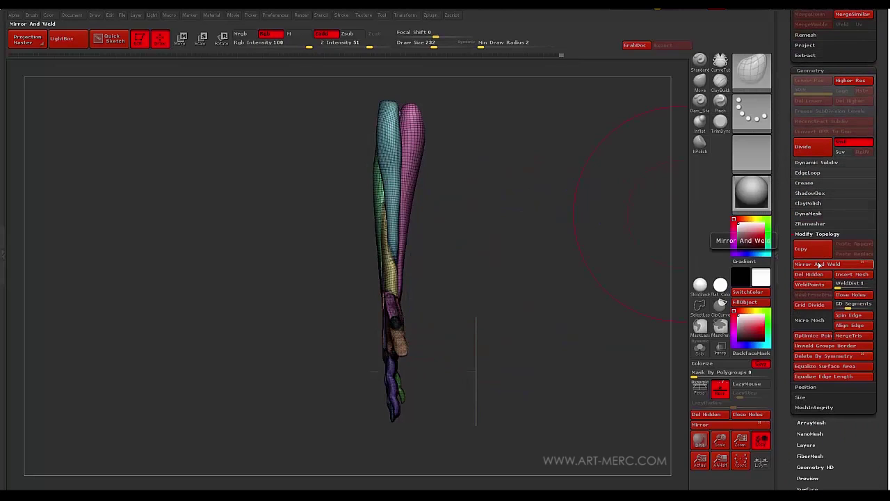
left_click(810, 275)
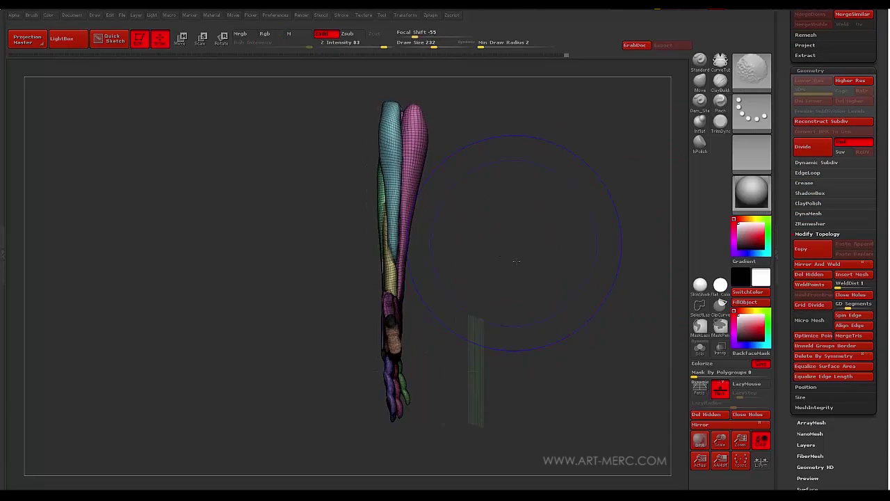
Duplicate the merged hand and forearm subtool and select the copy.
mouse_move(512, 205)
left_mouse_down()
mouse_move(539, 274)
mouse_move(522, 224)
mouse_move(503, 240)
mouse_move(513, 248)
mouse_move(504, 174)
mouse_move(555, 290)
mouse_move(514, 250)
mouse_move(523, 190)
mouse_move(530, 283)
mouse_move(529, 208)
mouse_move(523, 233)
mouse_move(543, 254)
mouse_move(567, 220)
left_mouse_up()
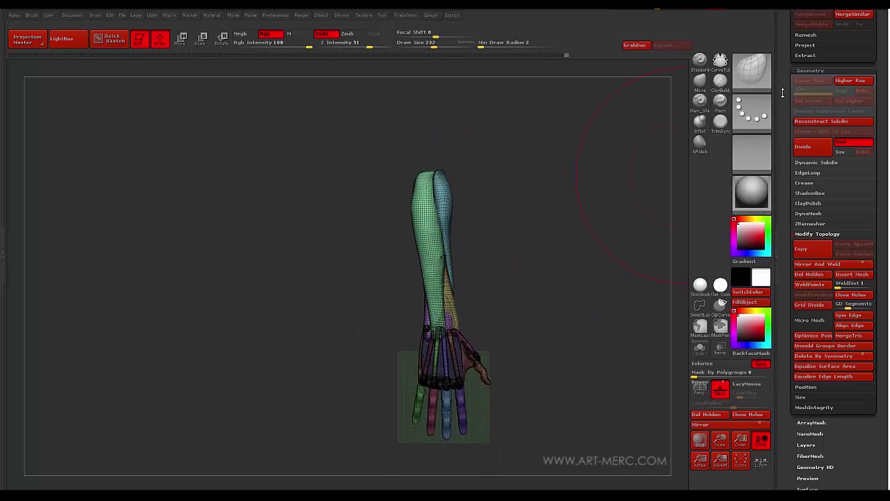
left_click_drag(783, 92, 781, 223)
left_click(805, 282)
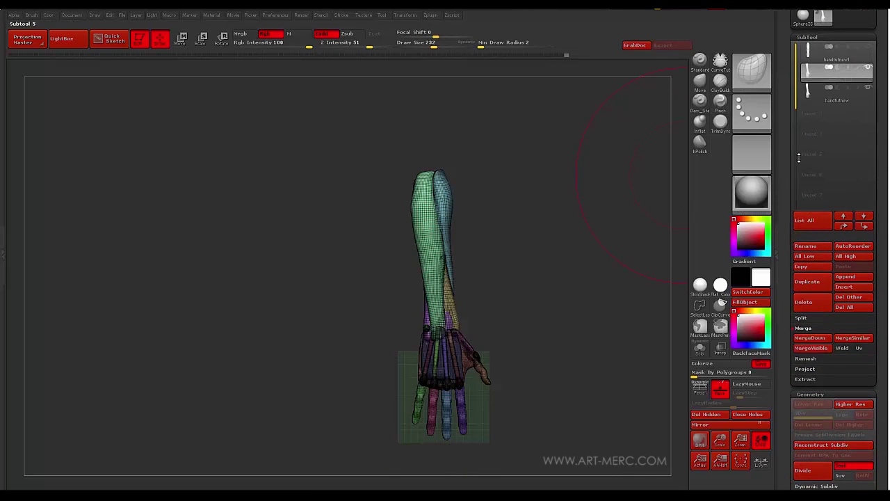
left_click(817, 99)
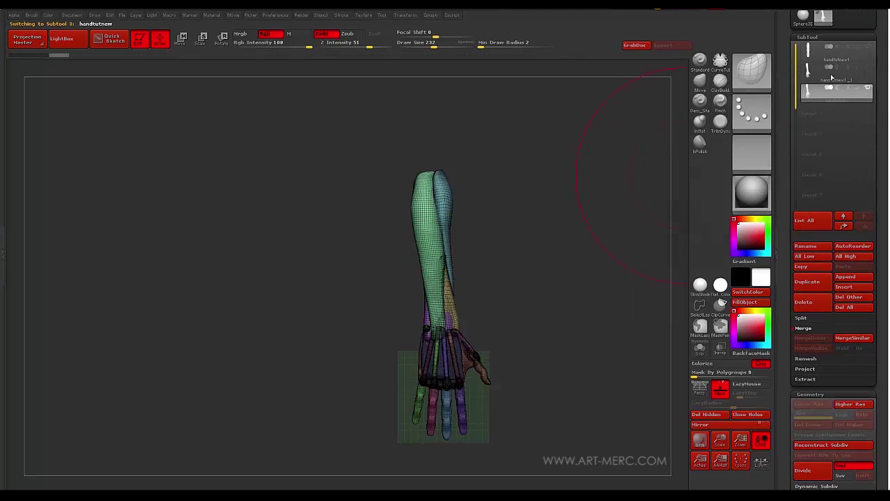
DynaMesh the duplicated hand and forearm at resolution 104 and turn off the polyframe display.
left_click_drag(552, 313, 557, 204, "alt")
scroll(782, 374, "down", 8)
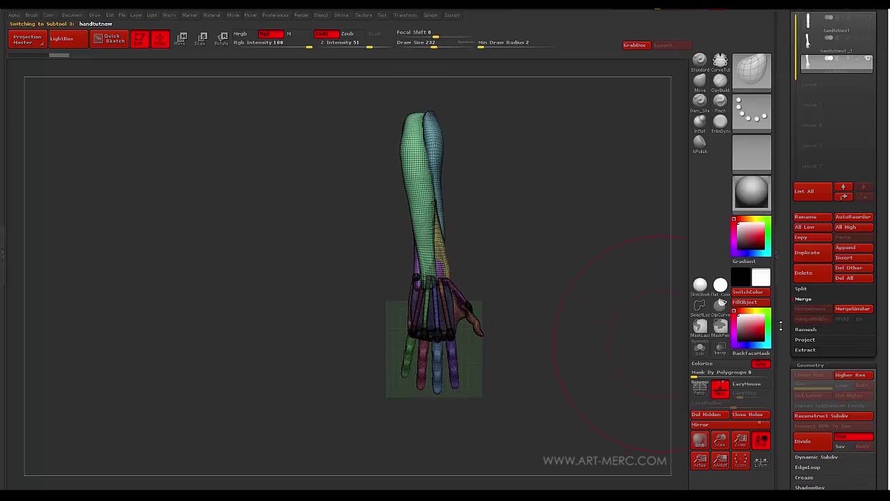
scroll(785, 293, "up", 3)
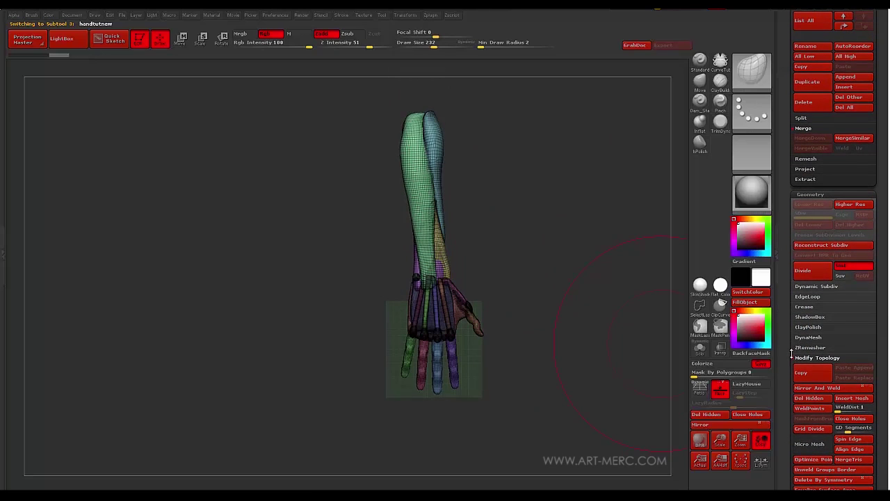
left_click(807, 337)
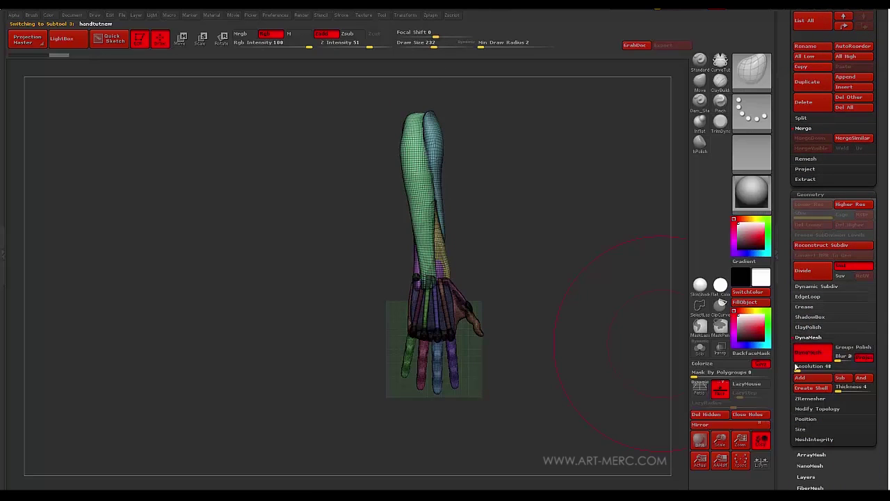
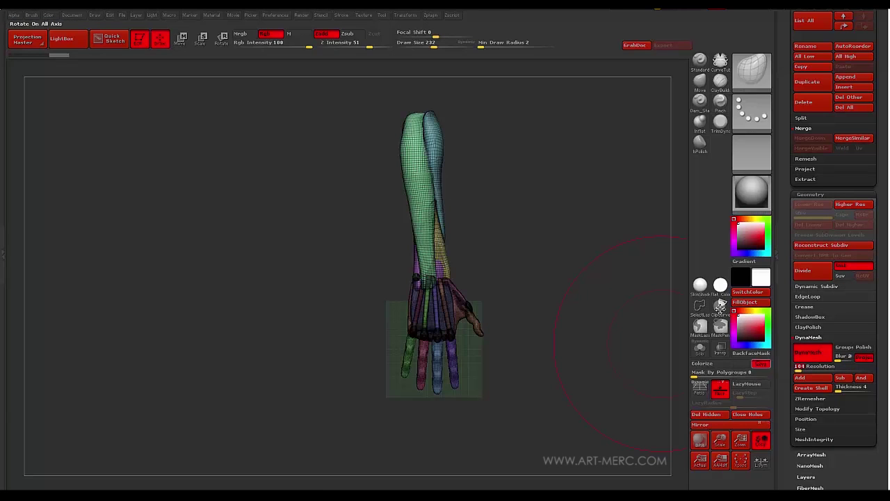
key("ctrl")
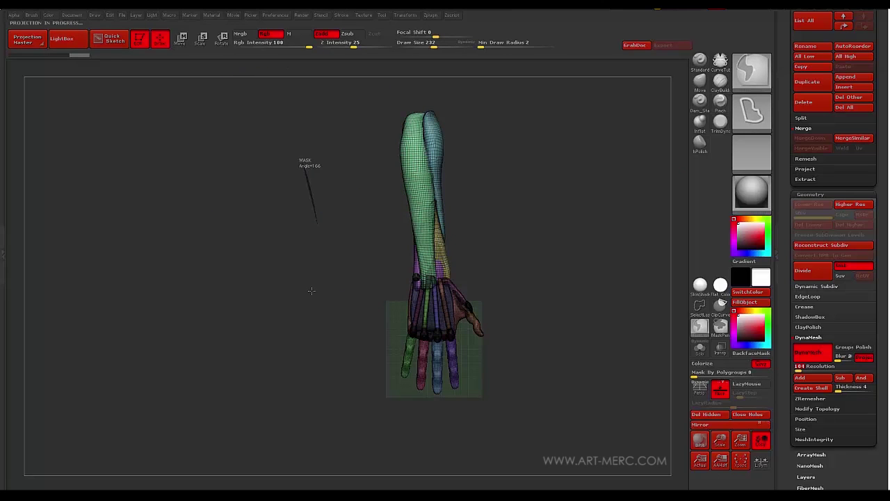
mouse_move(299, 255)
left_mouse_down()
mouse_move(387, 266)
mouse_move(327, 252)
mouse_move(335, 257)
mouse_move(316, 276)
mouse_move(343, 267)
mouse_move(323, 292)
mouse_move(332, 300)
mouse_move(326, 266)
mouse_move(407, 296)
mouse_move(315, 267)
mouse_move(322, 298)
mouse_move(369, 161)
mouse_move(326, 272)
mouse_move(325, 210)
mouse_move(306, 216)
mouse_move(322, 248)
mouse_move(333, 174)
mouse_move(360, 180)
mouse_move(359, 164)
mouse_move(349, 273)
mouse_move(359, 161)
mouse_move(362, 187)
mouse_move(350, 141)
mouse_move(316, 179)
mouse_move(313, 343)
left_mouse_up()
left_click(334, 257, "shift")
key("shift+f")
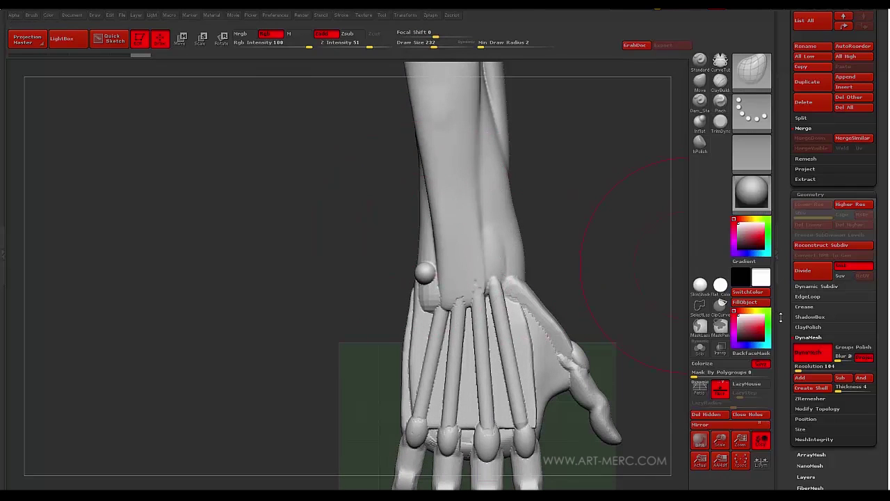
Apply the Polish deformation at 100 to the DynaMeshed hand and forearm.
left_click_drag(781, 317, 778, 194)
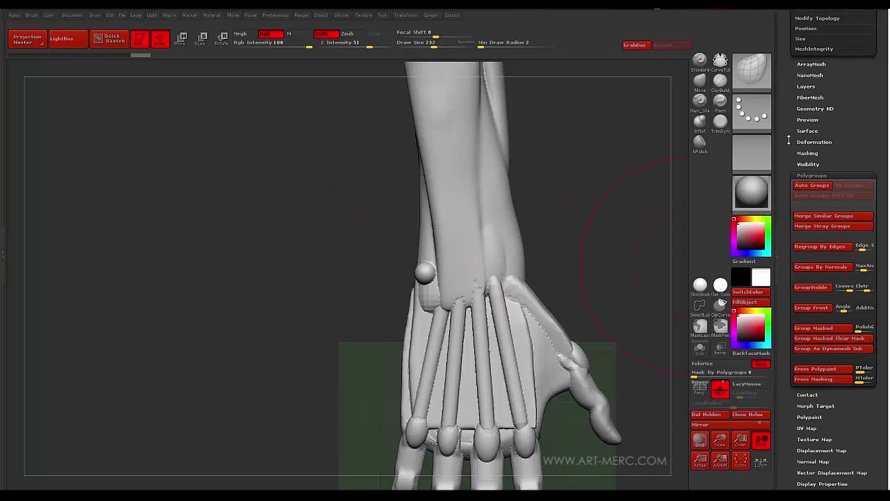
mouse_move(788, 141)
left_mouse_down()
mouse_move(790, 164)
mouse_move(791, 129)
left_mouse_up()
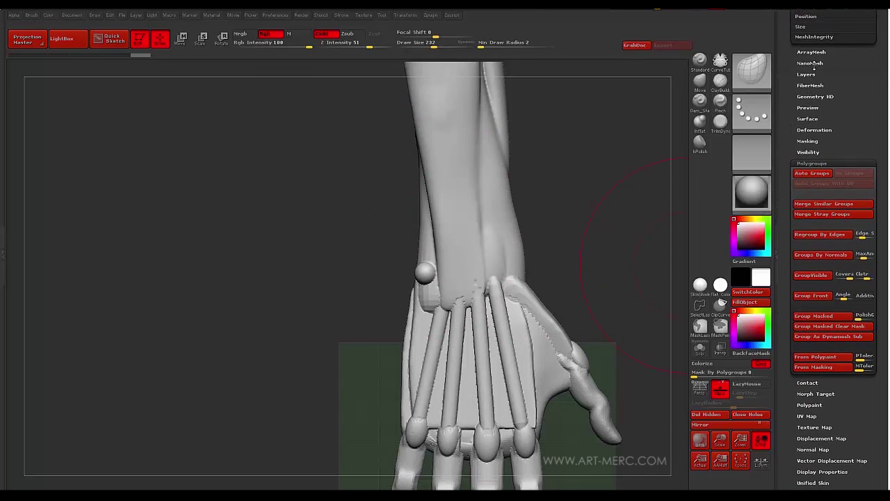
left_click(802, 129)
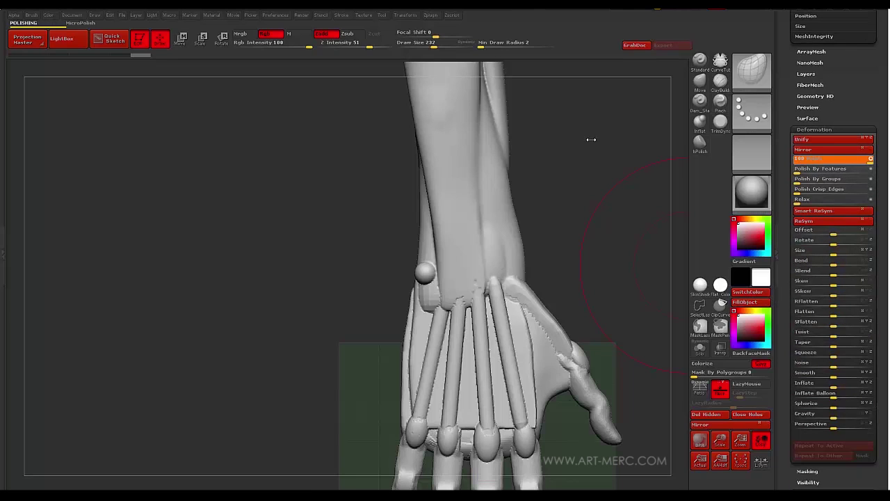
left_click_drag(588, 168, 588, 166)
Smooth the wrist, the tendons on the back of the hand, the knuckles, the fingers and the thumb joint.
mouse_move(393, 253)
left_mouse_down("alt")
mouse_move(355, 218)
mouse_move(350, 272)
mouse_move(360, 187)
mouse_move(343, 231)
mouse_move(390, 219)
mouse_move(358, 222)
left_mouse_up("alt")
mouse_move(489, 309)
left_mouse_down("shift")
mouse_move(485, 229)
mouse_move(502, 249)
left_mouse_up("shift")
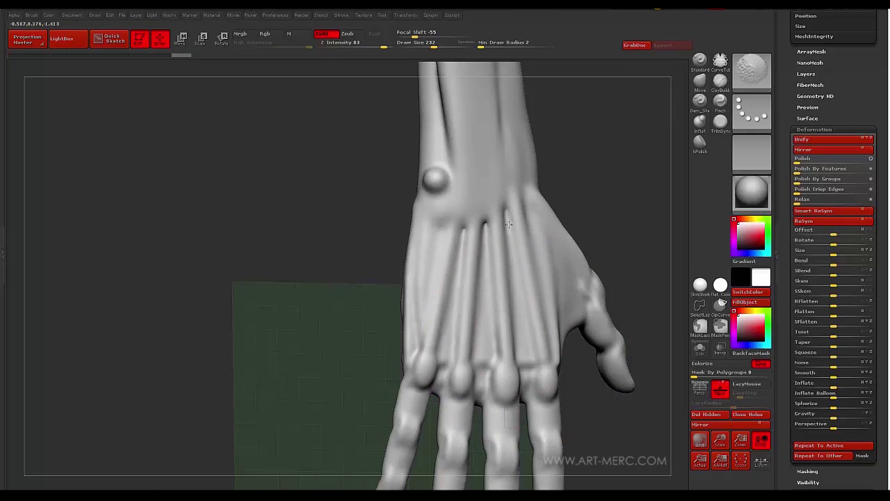
mouse_move(424, 242)
left_mouse_down("alt")
mouse_move(362, 198)
mouse_move(299, 181)
left_mouse_up("alt")
left_click_drag(252, 142, 248, 152, "ctrl")
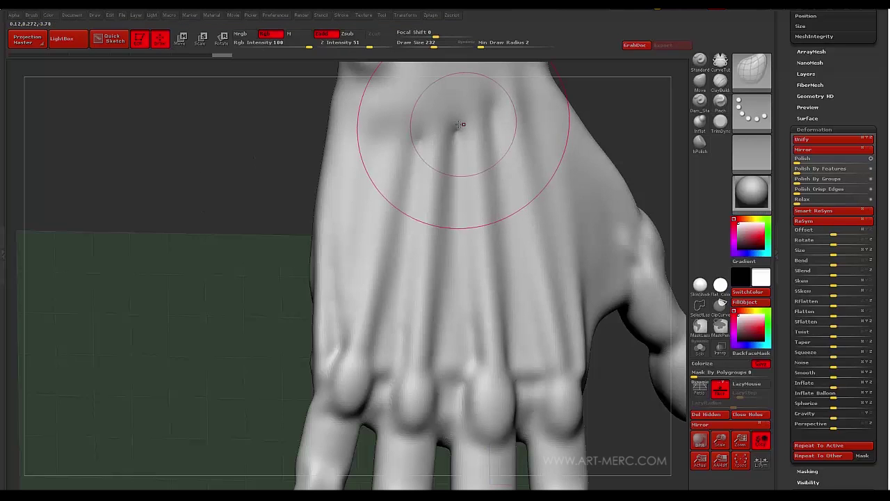
mouse_move(334, 150)
left_mouse_down()
mouse_move(255, 169)
mouse_move(298, 129)
mouse_move(272, 216)
mouse_move(238, 209)
mouse_move(345, 179)
left_mouse_up()
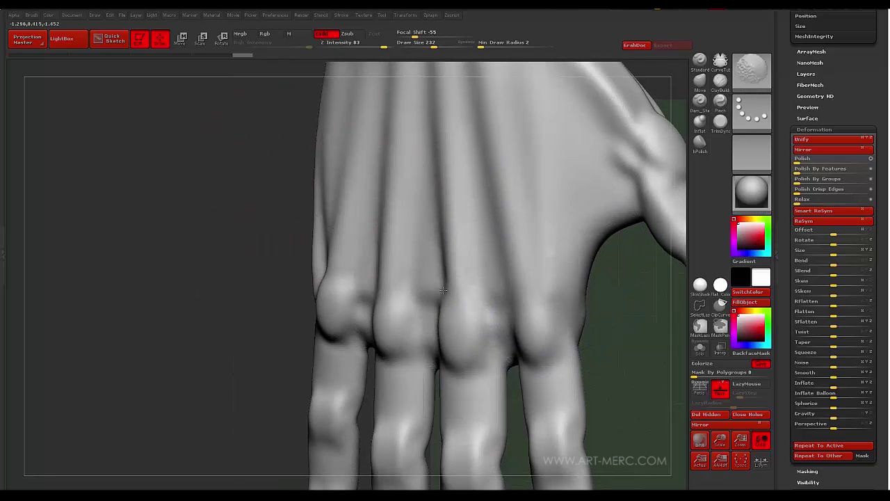
left_click_drag(350, 269, 409, 312)
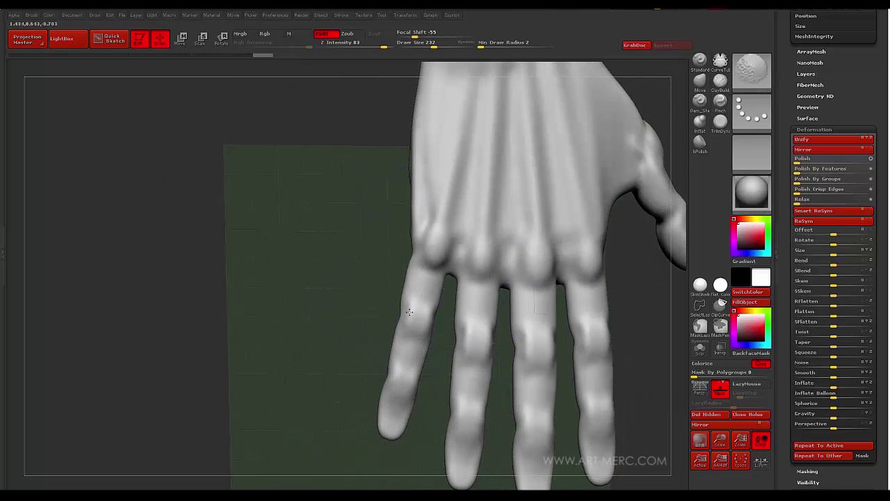
left_click_drag(382, 377, 494, 256)
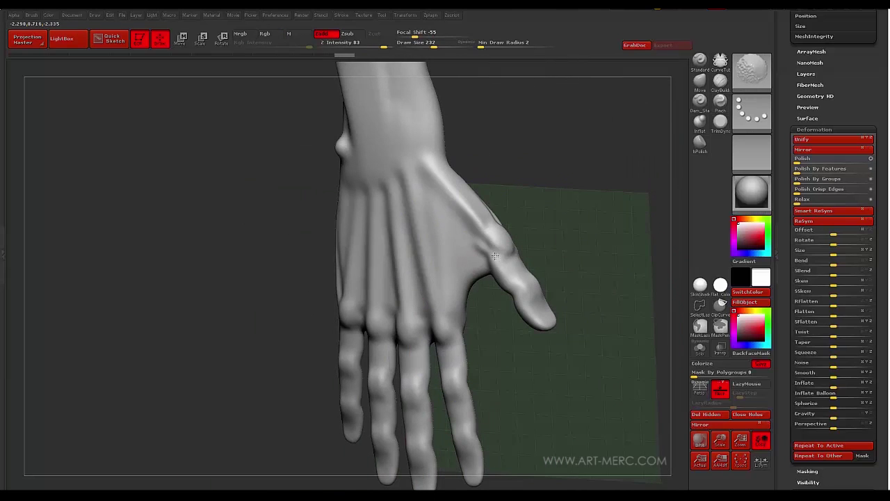
Smooth the seams between the forearm muscles from above the wrist up to the elbow end.
left_click_drag(278, 229, 447, 239)
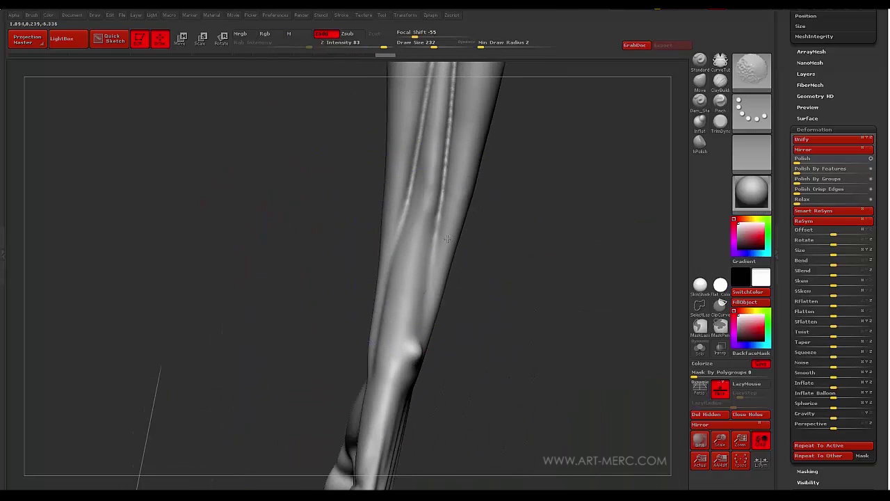
left_click_drag(405, 214, 467, 170)
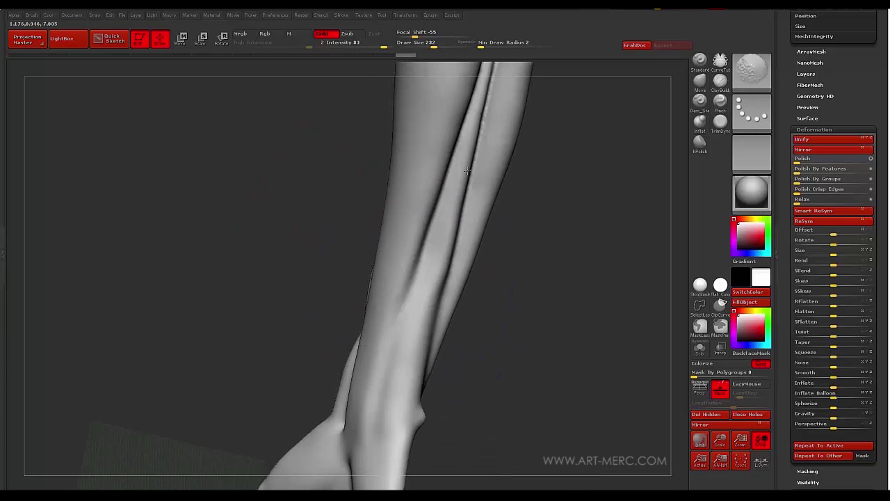
left_click_drag(446, 201, 492, 128)
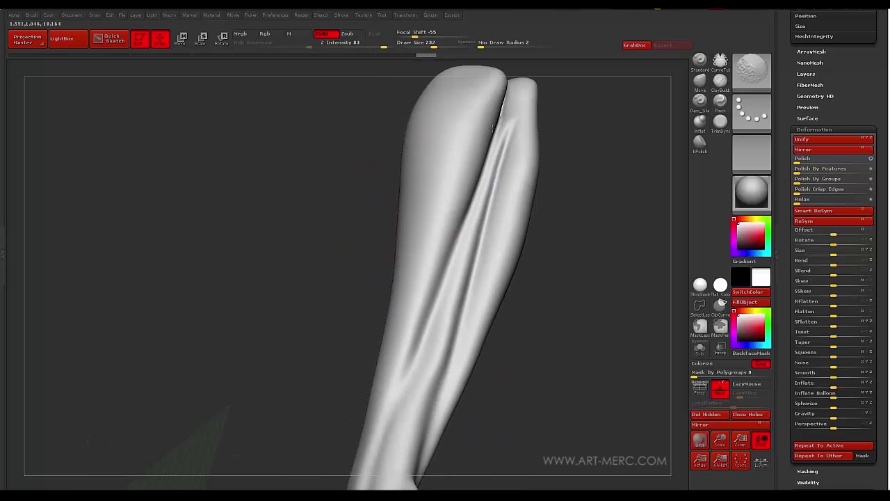
Fill the grooves between the forearm muscles with ClayBuildup at draw size 122 and smooth the strokes.
left_click(720, 80)
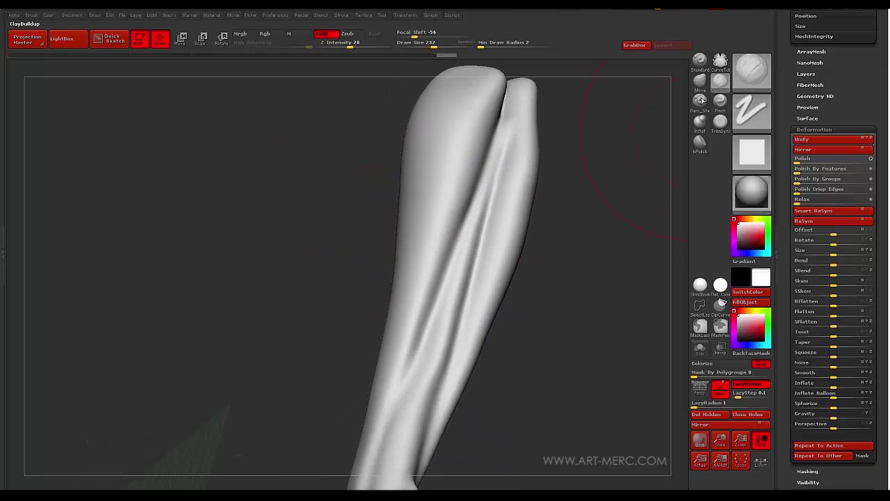
mouse_move(535, 303)
left_mouse_down()
mouse_move(404, 313)
mouse_move(423, 302)
left_mouse_up()
key("s")
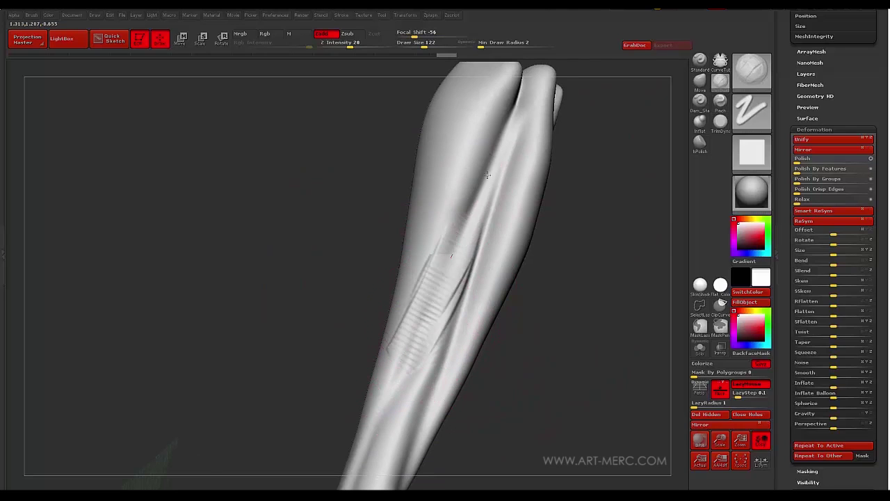
left_click_drag(488, 175, 499, 141)
left_click_drag(447, 359, 471, 268)
left_click_drag(434, 340, 449, 270, "shift")
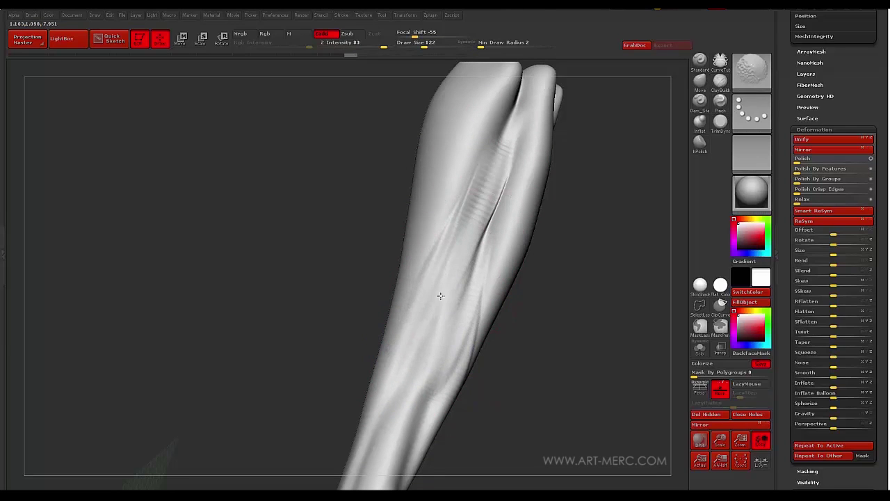
Build up clay where the muscles converge at mid-forearm and smooth the added patch into the surface.
mouse_move(369, 229)
left_mouse_down()
mouse_move(313, 204)
mouse_move(327, 199)
mouse_move(329, 167)
mouse_move(323, 242)
mouse_move(314, 253)
mouse_move(350, 250)
left_mouse_up()
mouse_move(460, 235)
left_mouse_down()
mouse_move(464, 260)
mouse_move(442, 257)
mouse_move(464, 261)
left_mouse_up()
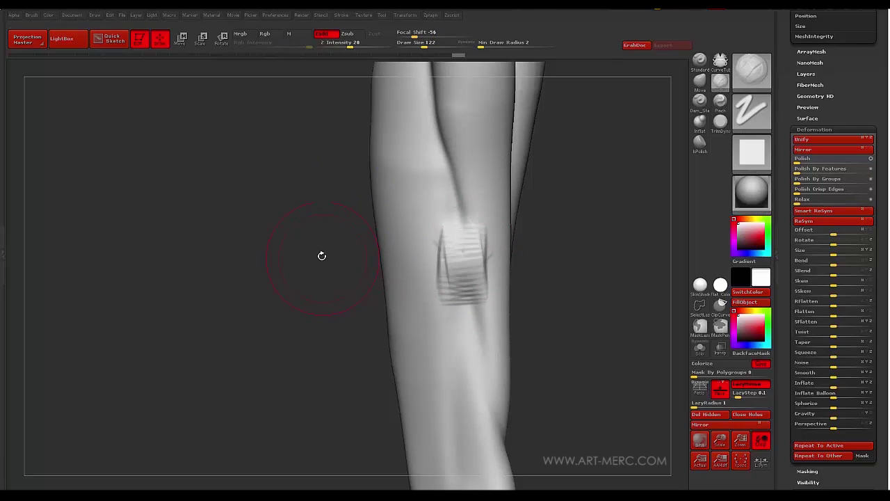
left_click_drag(322, 255, 338, 255)
left_click_drag(441, 245, 457, 248, "shift")
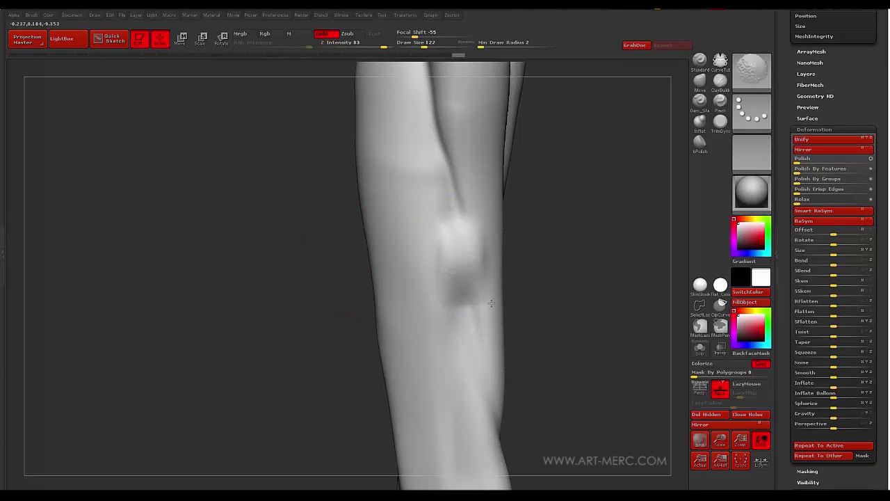
Add more ClayBuildup strokes over the hollow at mid-forearm and smooth them into the surrounding muscles.
left_click_drag(304, 202, 338, 208)
mouse_move(538, 256)
left_mouse_down()
mouse_move(534, 276)
mouse_move(450, 279)
left_mouse_up()
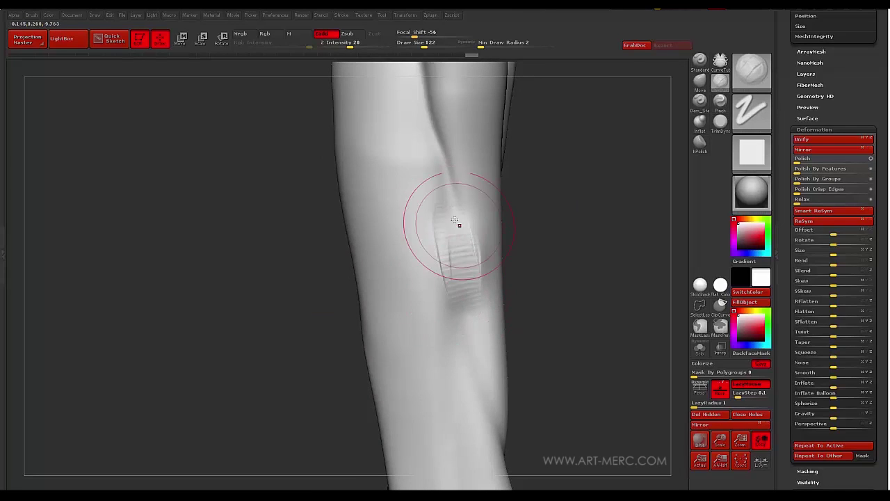
left_click_drag(455, 220, 449, 258, "shift")
Cut off the uneven elbow end of the forearm with a straight horizontal TrimCurve cut.
mouse_move(348, 237)
left_mouse_down()
mouse_move(286, 189)
mouse_move(314, 223)
mouse_move(333, 152)
mouse_move(327, 163)
mouse_move(342, 188)
mouse_move(379, 78)
mouse_move(399, 165)
mouse_move(455, 225)
mouse_move(387, 201)
mouse_move(384, 362)
mouse_move(391, 212)
mouse_move(395, 283)
mouse_move(496, 224)
mouse_move(471, 383)
mouse_move(469, 167)
mouse_move(509, 206)
mouse_move(473, 352)
left_mouse_up()
left_click(751, 74, "ctrl+shift")
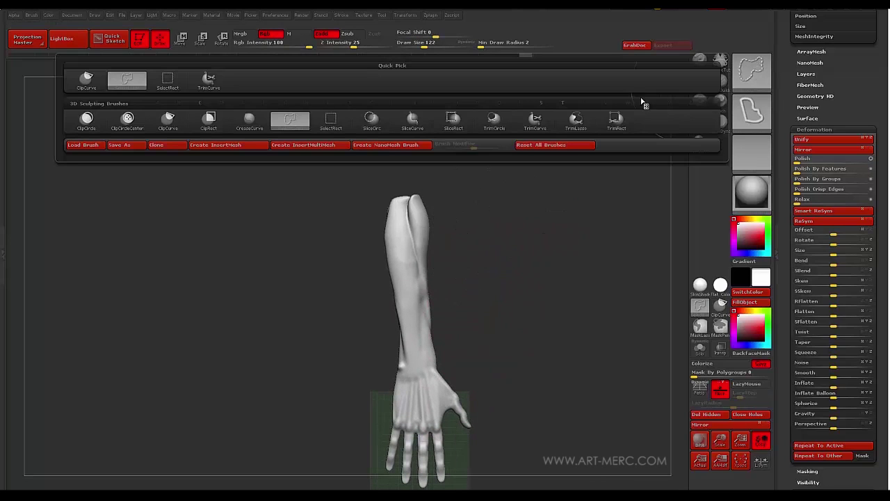
left_click(541, 123)
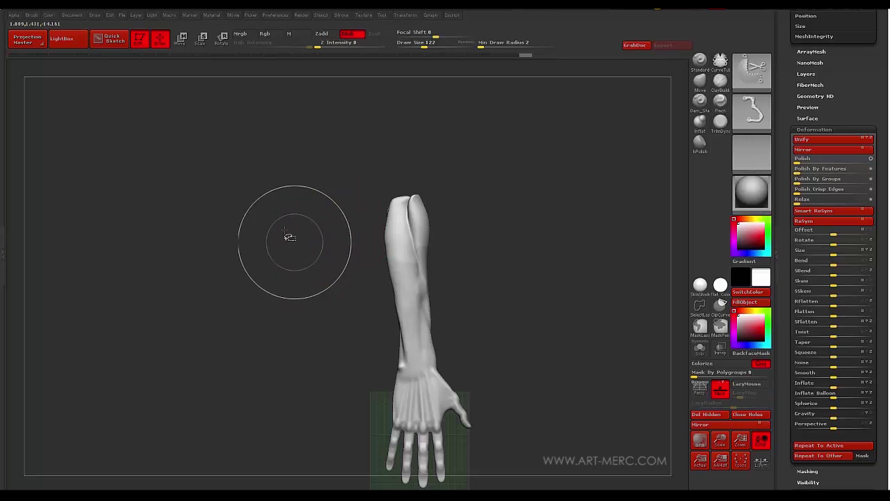
left_click_drag(272, 233, 392, 231, "ctrl+shift")
left_click_drag(515, 230, 516, 230, "ctrl+shift")
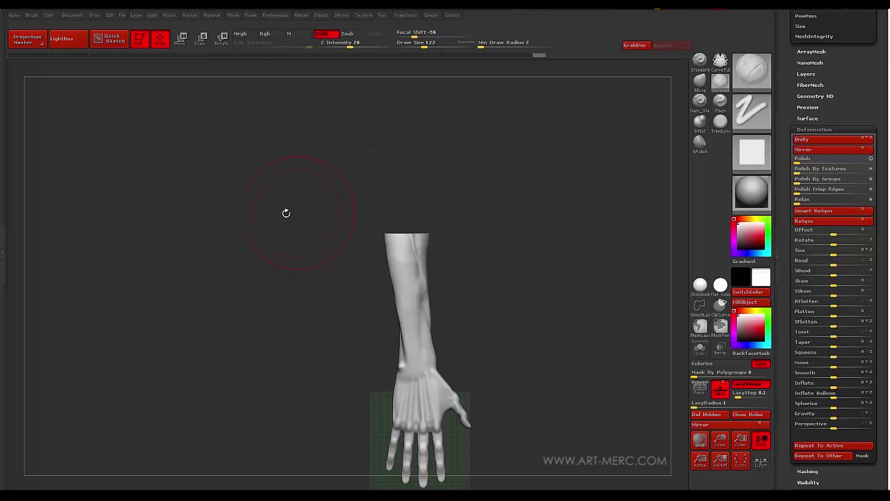
Open the ZRemesher settings for the trimmed arm.
mouse_move(286, 210)
left_mouse_down()
mouse_move(312, 234)
mouse_move(292, 230)
mouse_move(421, 198)
mouse_move(312, 192)
mouse_move(337, 182)
mouse_move(350, 142)
mouse_move(321, 223)
mouse_move(334, 151)
mouse_move(326, 185)
left_mouse_up()
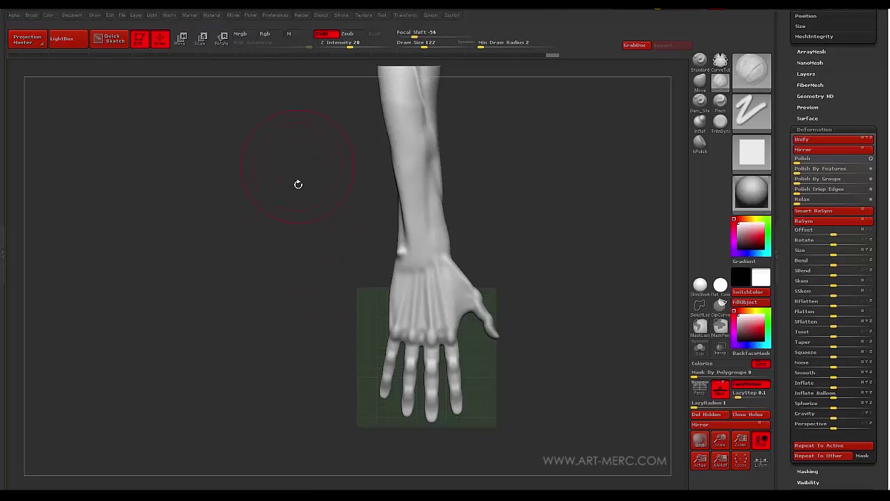
mouse_move(290, 203)
left_mouse_down()
mouse_move(306, 209)
mouse_move(328, 195)
mouse_move(329, 239)
mouse_move(324, 181)
mouse_move(326, 306)
mouse_move(328, 261)
mouse_move(339, 288)
mouse_move(355, 195)
mouse_move(610, 223)
mouse_move(537, 229)
mouse_move(535, 243)
mouse_move(581, 311)
left_mouse_up()
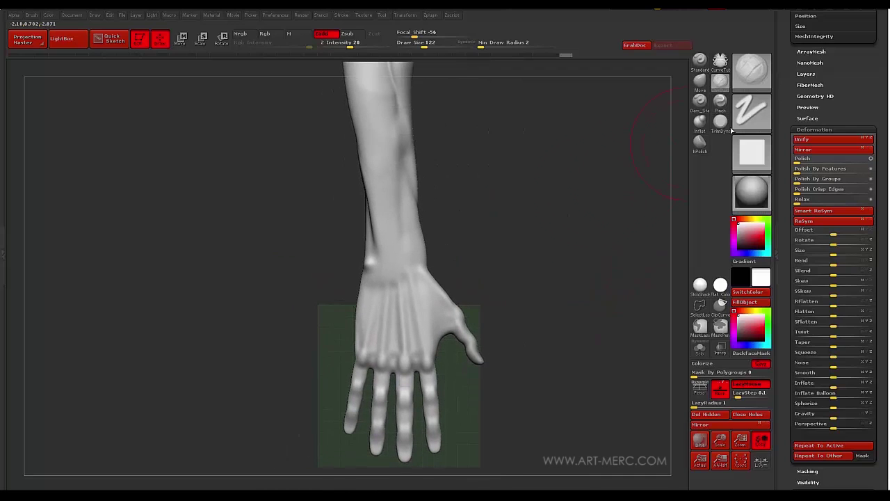
left_click_drag(788, 80, 800, 185)
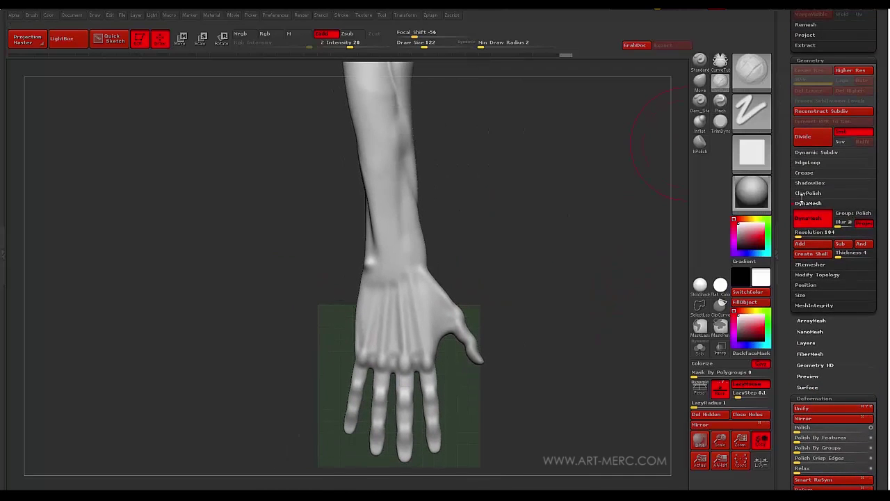
left_click(810, 265)
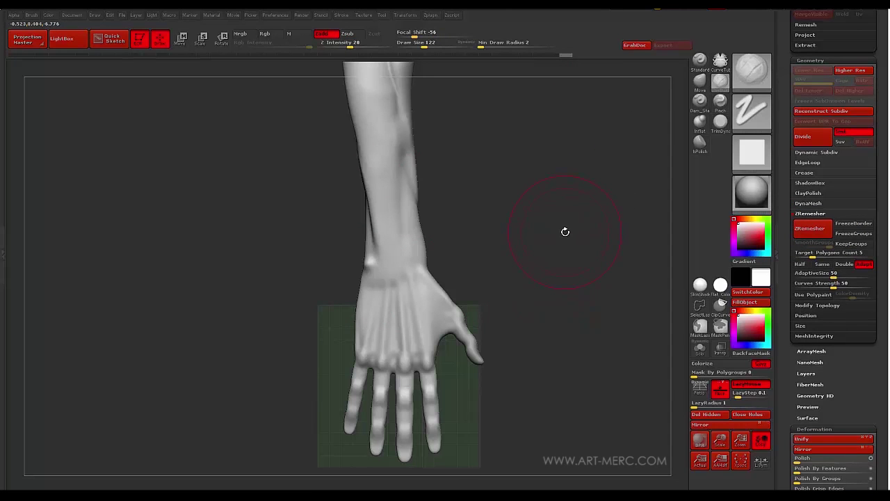
mouse_move(565, 227)
left_mouse_down()
mouse_move(544, 236)
mouse_move(571, 228)
mouse_move(569, 270)
mouse_move(562, 253)
left_mouse_up()
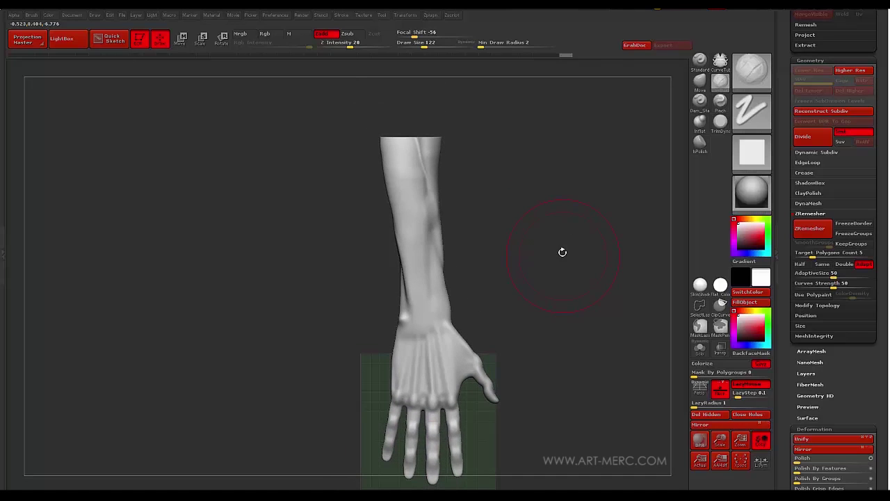
Display the wireframe and update the DynaMesh of the trimmed arm.
left_click(757, 71)
key("shift+f")
left_click(295, 277, "ctrl")
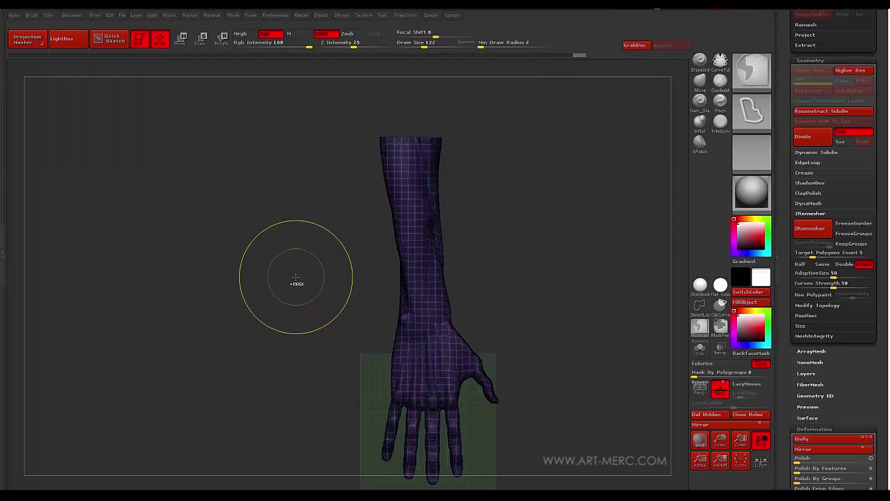
mouse_move(298, 278)
left_mouse_down("ctrl")
mouse_move(296, 267)
mouse_move(300, 434)
mouse_move(298, 221)
mouse_move(288, 297)
mouse_move(295, 257)
mouse_move(308, 287)
left_mouse_up("ctrl")
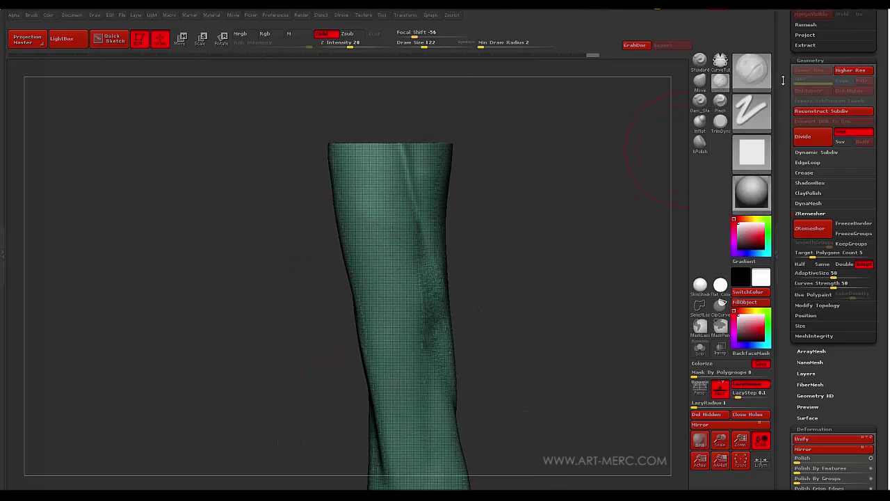
Slice the forearm crosswise with SliceCurve near the elbow end, at mid-forearm and above the wrist.
mouse_move(783, 81)
left_mouse_down()
mouse_move(785, 180)
mouse_move(769, 81)
left_mouse_up()
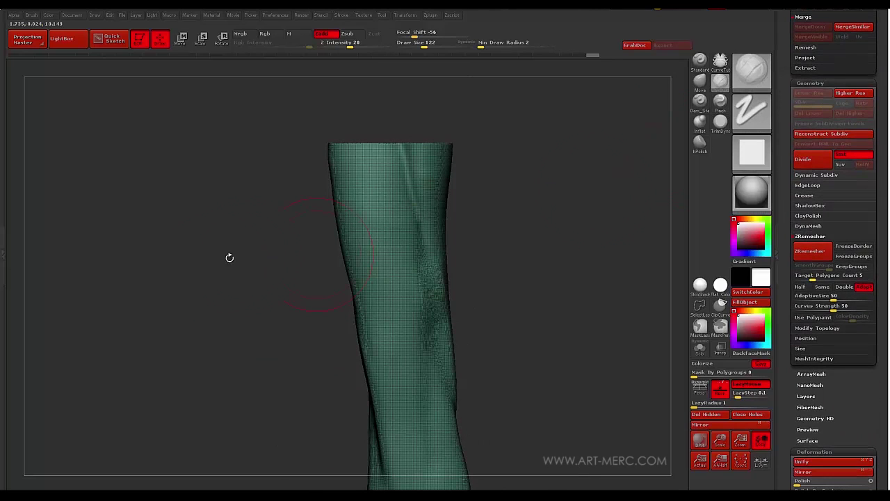
mouse_move(224, 296)
left_mouse_down("alt")
mouse_move(240, 176)
mouse_move(230, 137)
left_mouse_up("alt")
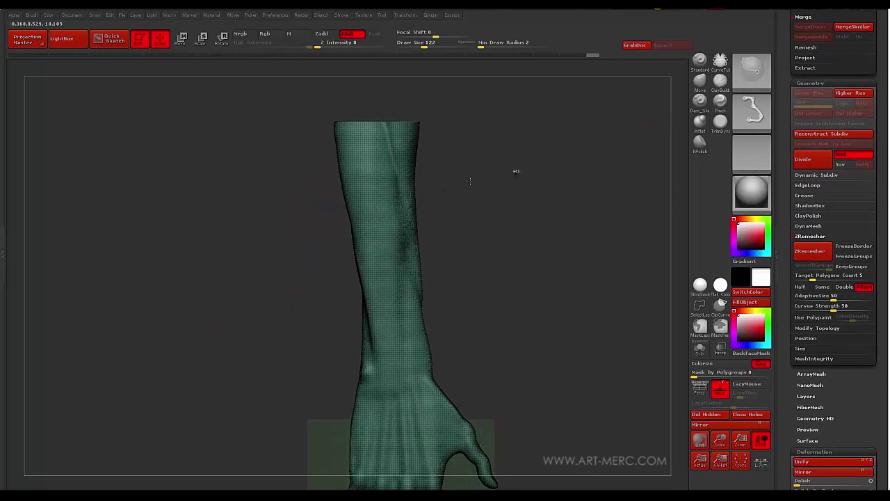
mouse_move(470, 180)
left_mouse_down()
mouse_move(179, 199)
mouse_move(169, 171)
left_mouse_up()
key("b")
key("d")
key("s")
mouse_move(246, 254)
left_mouse_down("alt")
mouse_move(241, 178)
mouse_move(259, 445)
left_mouse_up("alt")
left_click_drag(245, 321, 285, 203, "alt")
left_click_drag(512, 212, 208, 213)
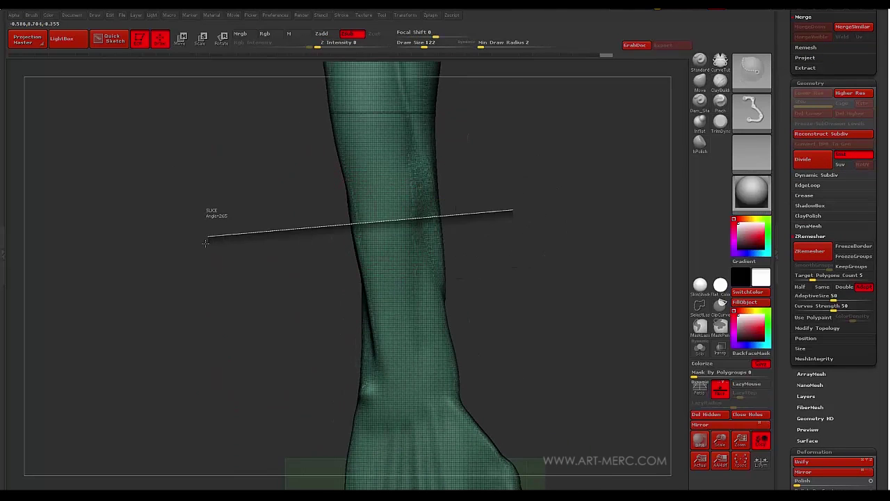
left_click(209, 213)
mouse_move(501, 347)
left_mouse_down("alt")
mouse_move(489, 278)
mouse_move(222, 282)
left_mouse_up("alt")
left_click(230, 278)
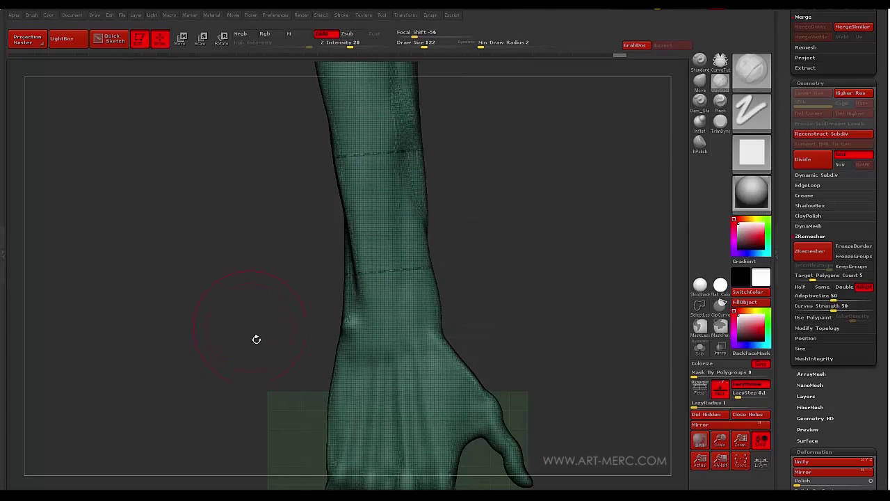
Slice the little finger across its base and both finger joints.
mouse_move(255, 338)
left_mouse_down("alt")
mouse_move(284, 199)
mouse_move(270, 200)
mouse_move(252, 283)
mouse_move(292, 156)
mouse_move(320, 310)
mouse_move(327, 307)
left_mouse_up("alt")
left_click_drag(410, 232, 353, 219)
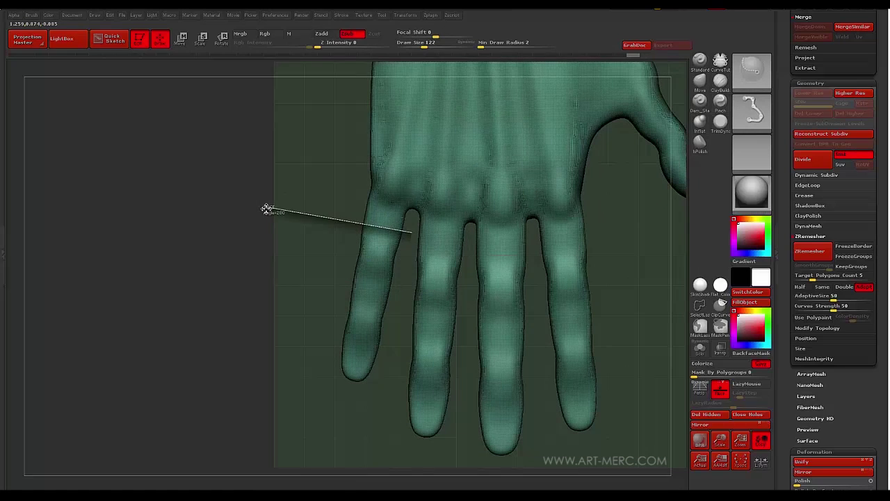
mouse_move(267, 209)
left_mouse_down()
mouse_move(279, 195)
mouse_move(275, 178)
left_mouse_up()
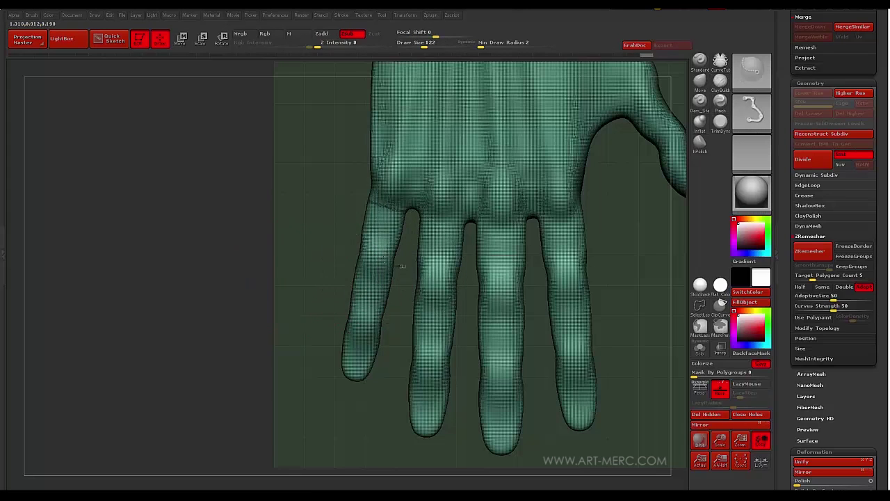
left_click_drag(306, 246, 307, 247)
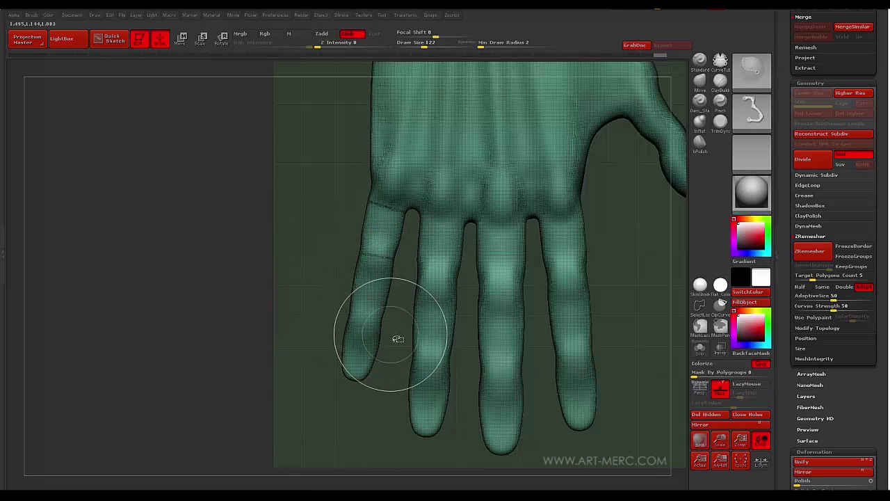
left_click_drag(306, 313, 307, 313)
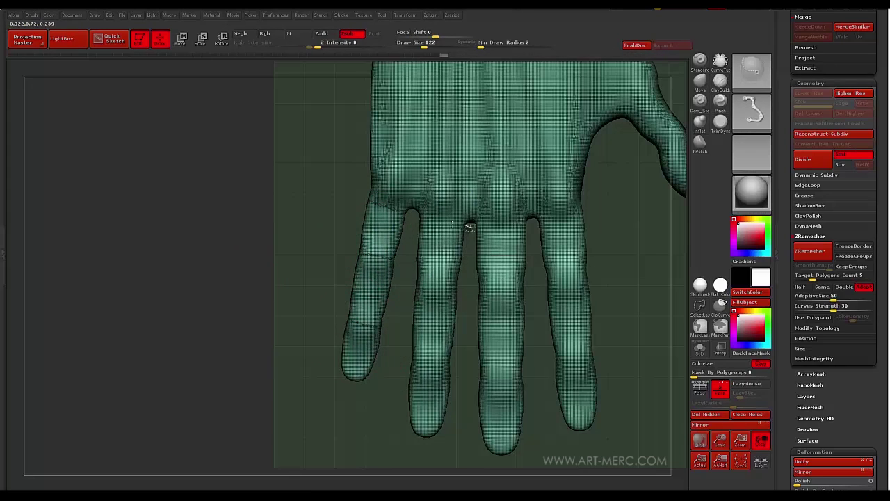
Slice the ring finger across its base and both finger joints.
left_click_drag(407, 215, 406, 214, "ctrl+shift")
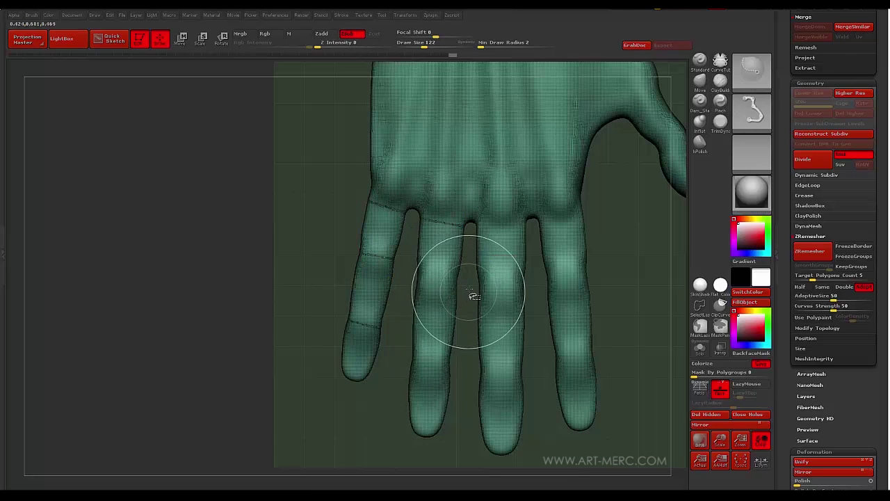
left_click_drag(470, 292, 394, 280, "ctrl+shift")
key("ctrl+shift")
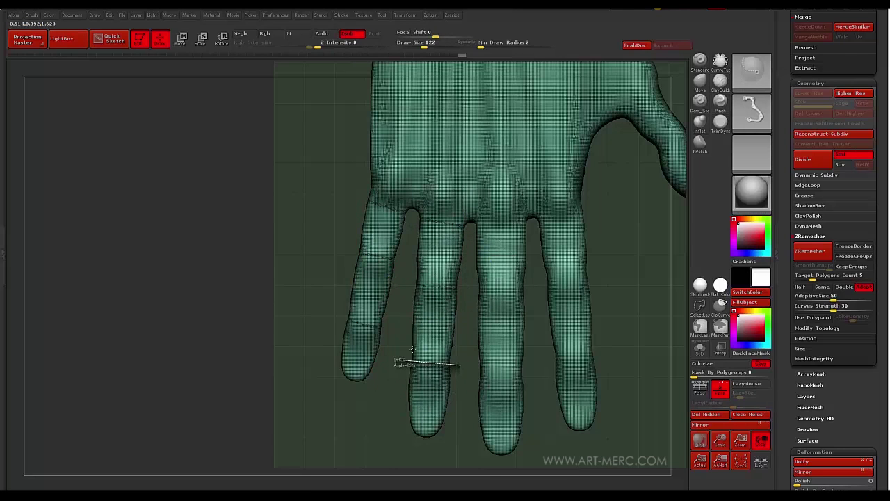
left_click_drag(396, 360, 396, 360, "ctrl+shift")
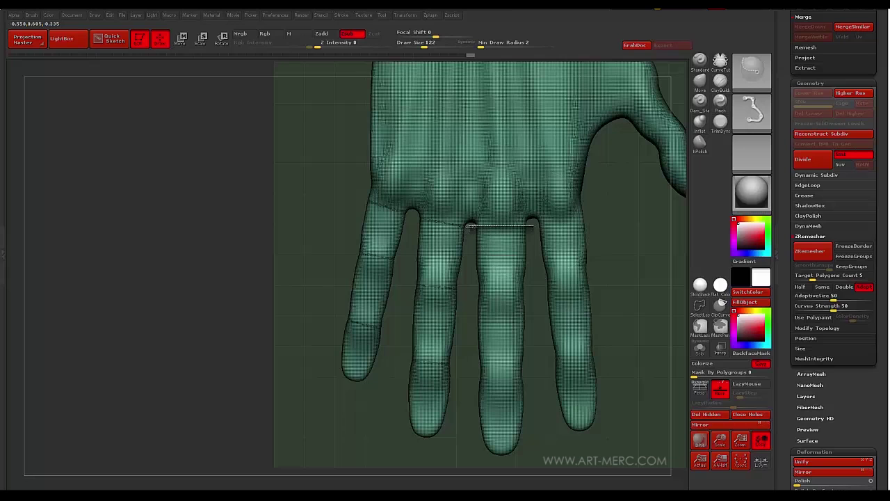
Slice the middle and index fingers across their bases and finger joints.
left_click_drag(471, 226, 472, 226, "ctrl+shift")
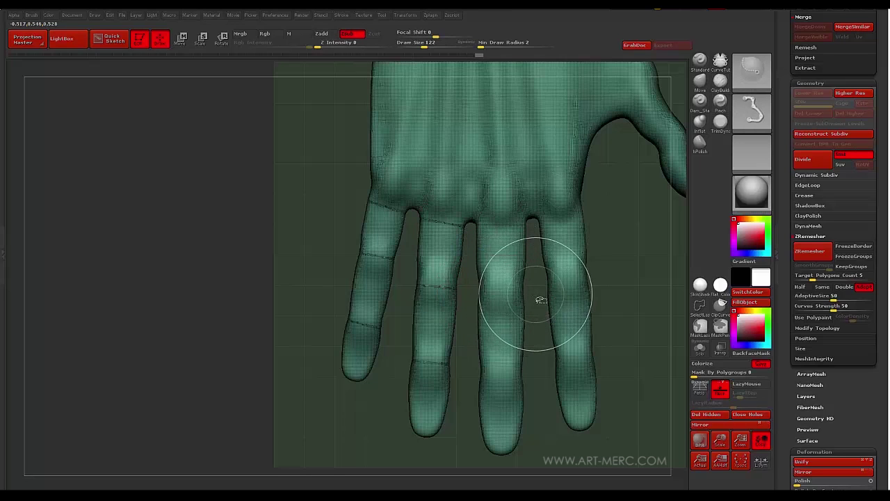
left_click_drag(537, 363, 461, 363, "ctrl+shift")
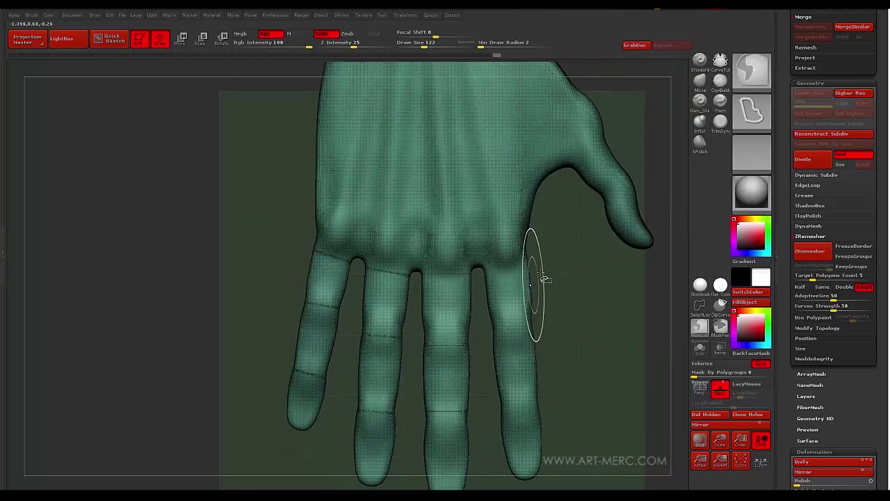
left_click_drag(551, 264, 481, 287, "ctrl+shift")
left_click_drag(557, 331, 478, 325, "ctrl+shift")
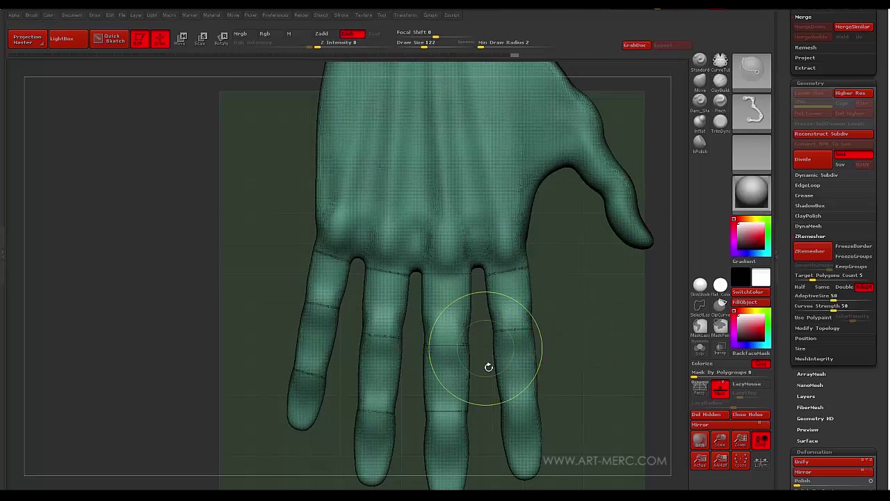
left_click_drag(565, 393, 485, 396, "ctrl+shift")
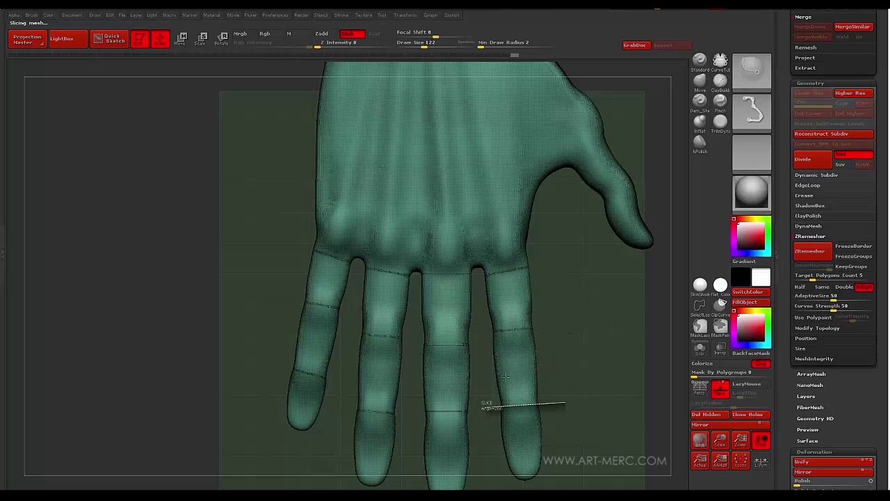
left_click_drag(505, 377, 506, 376, "ctrl+shift")
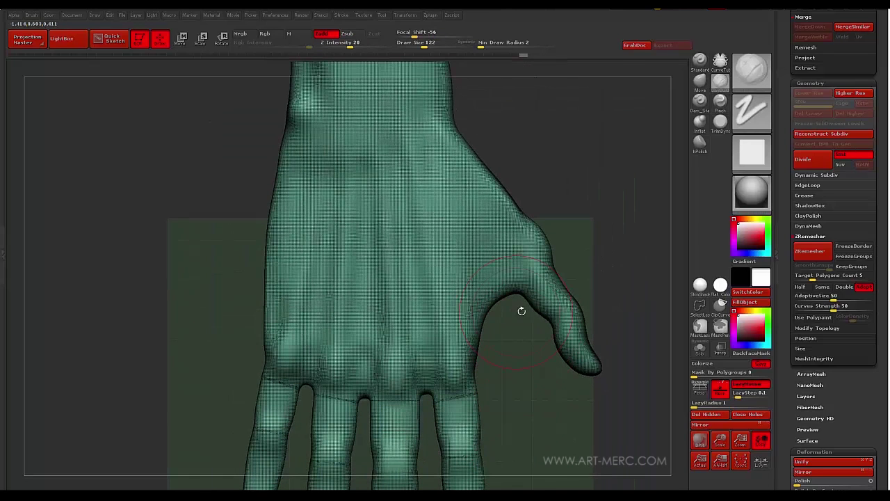
Slice the thumb across its base and upper joint, and separate the thumb root from the palm with another slice.
left_click_drag(508, 321, 558, 167, "ctrl+shift")
left_click_drag(609, 277, 609, 277, "ctrl+shift")
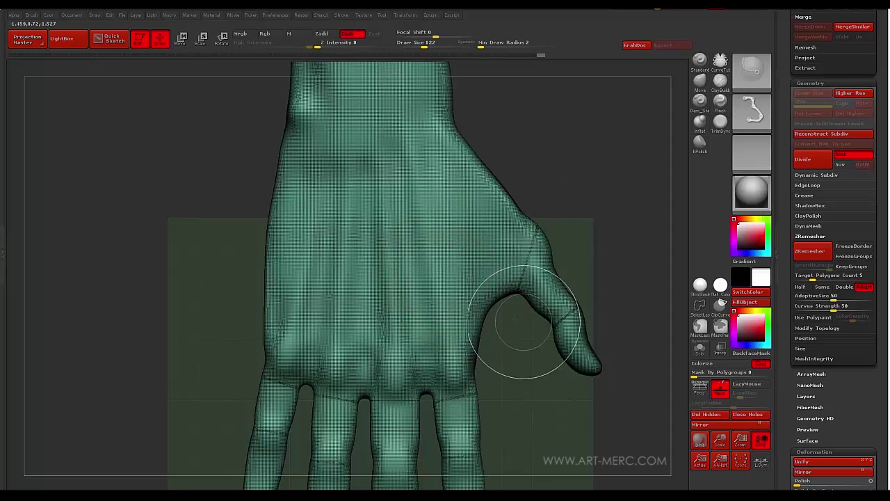
left_click_drag(521, 322, 178, 318, "ctrl+shift")
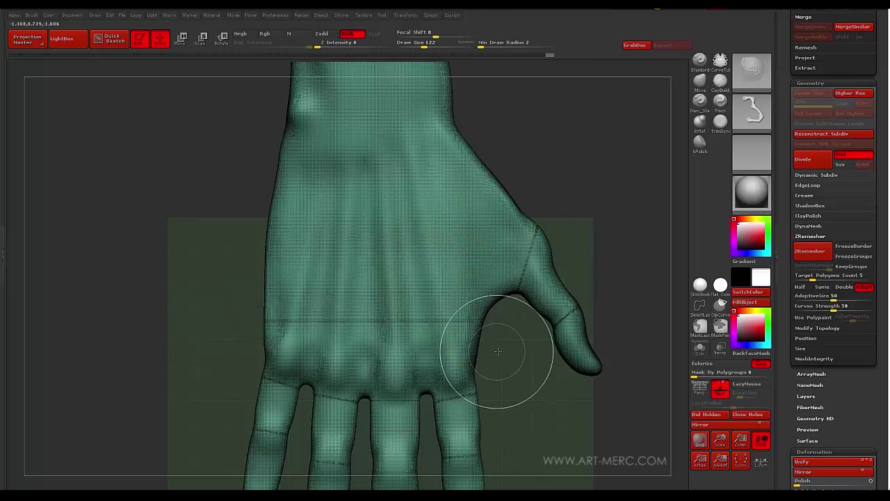
left_click_drag(498, 353, 488, 105, "ctrl+shift")
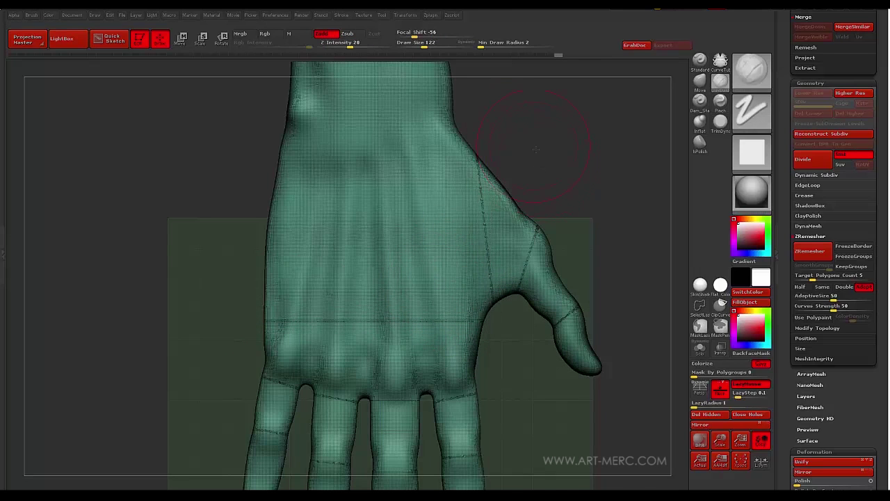
mouse_move(547, 119)
left_mouse_down()
mouse_move(573, 276)
mouse_move(591, 304)
mouse_move(565, 269)
mouse_move(455, 287)
left_mouse_up()
mouse_move(534, 282)
left_mouse_down("ctrl+shift")
mouse_move(298, 279)
mouse_move(282, 238)
mouse_move(483, 215)
mouse_move(542, 218)
mouse_move(491, 265)
mouse_move(465, 165)
mouse_move(456, 260)
mouse_move(505, 224)
mouse_move(474, 183)
mouse_move(464, 227)
left_mouse_up("ctrl+shift")
Frame the mesh with curves along creased edges only, with Border and Polygroups turned off.
left_click_drag(465, 227, 518, 272, "alt")
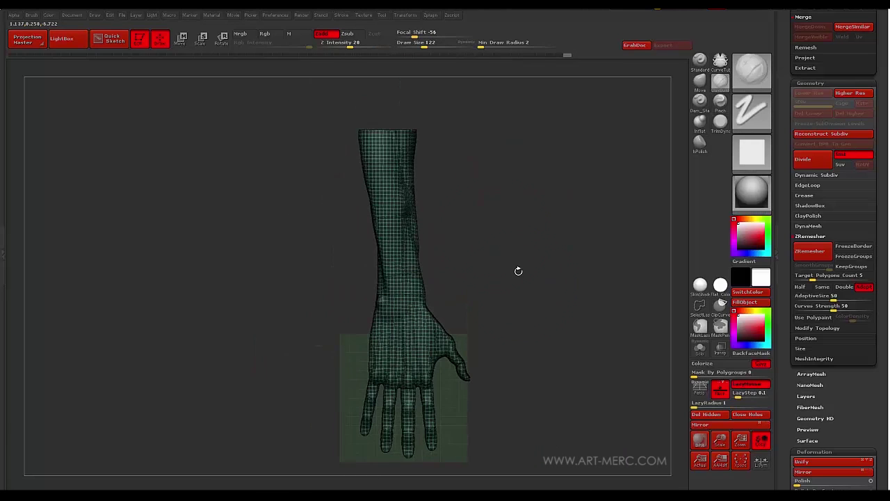
left_click(341, 16)
left_click(339, 26)
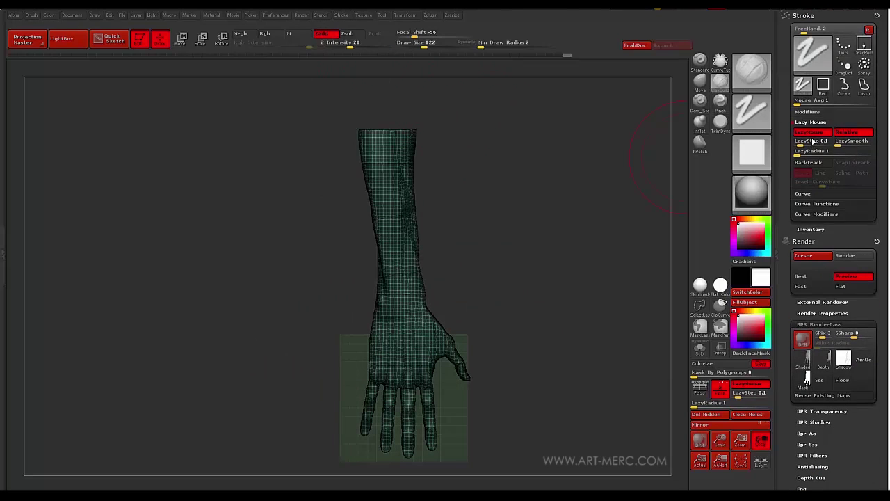
left_click(808, 204)
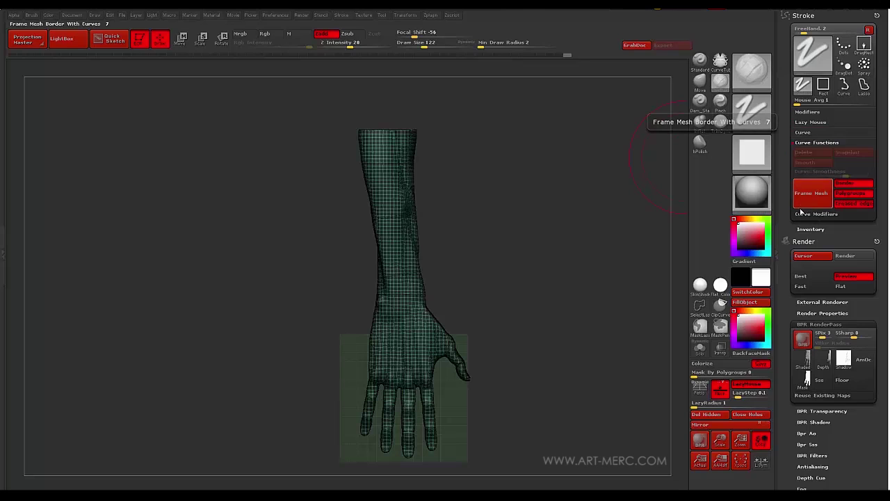
left_click(847, 185)
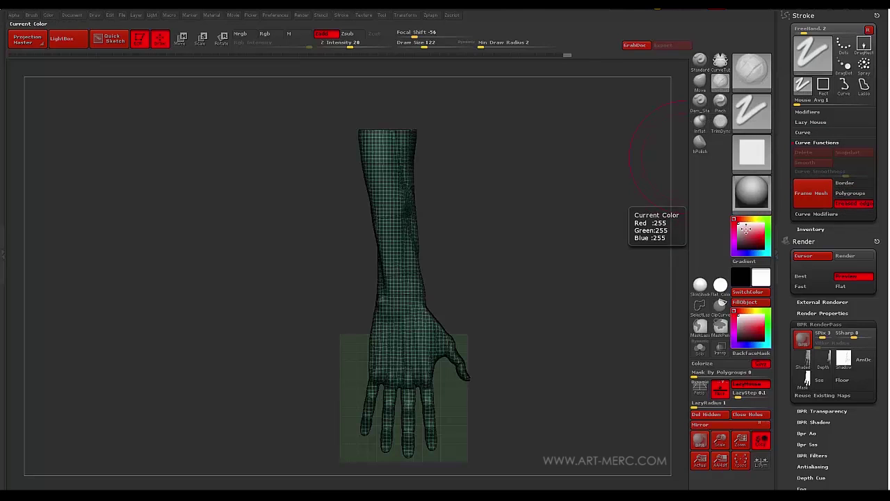
left_click(814, 195)
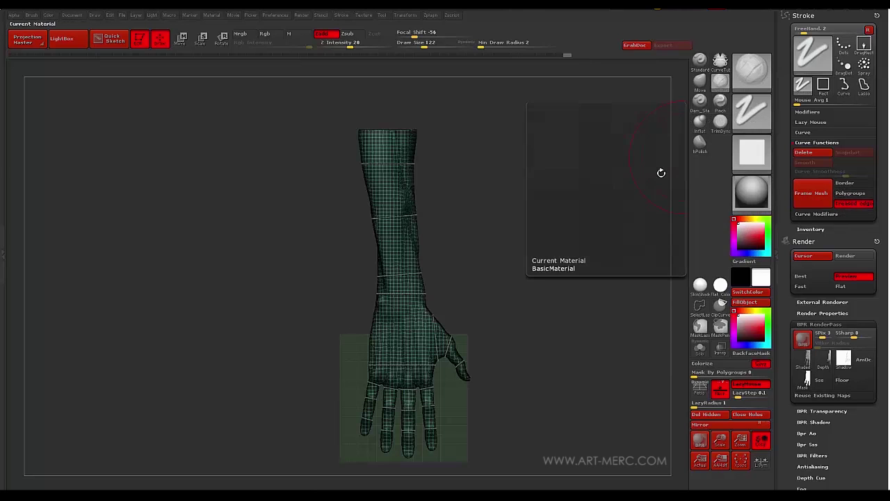
Retopologize the sliced arm with ZRemesher at a target polygon count of 0.5, guided by the framed curves.
mouse_move(290, 310)
left_mouse_down("alt")
mouse_move(313, 214)
mouse_move(293, 298)
left_mouse_up("alt")
mouse_move(279, 301)
left_mouse_down()
mouse_move(274, 285)
mouse_move(311, 227)
mouse_move(303, 209)
mouse_move(299, 250)
mouse_move(299, 209)
mouse_move(299, 259)
mouse_move(310, 277)
mouse_move(357, 262)
left_mouse_up()
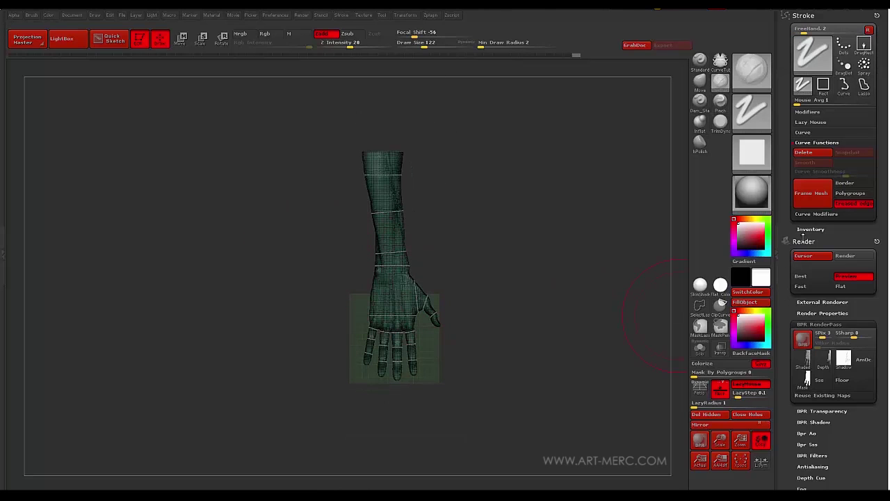
left_click(802, 241)
scroll(786, 285, "down", 6)
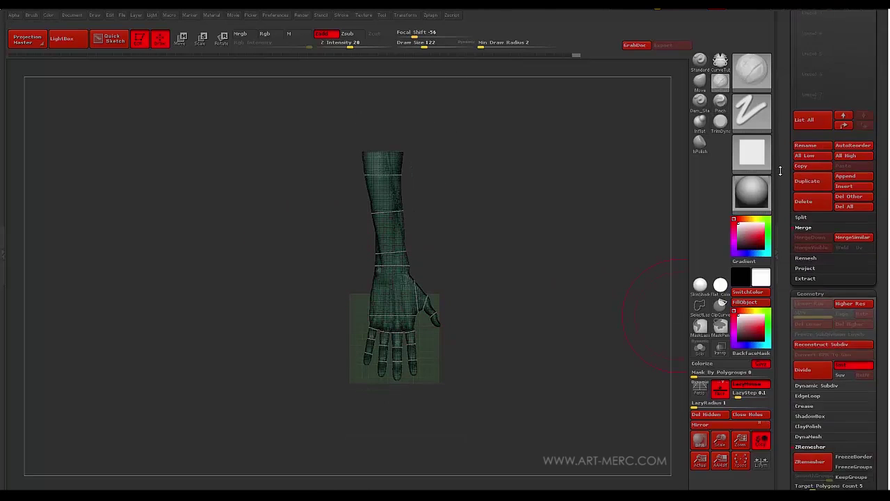
scroll(782, 248, "down", 6)
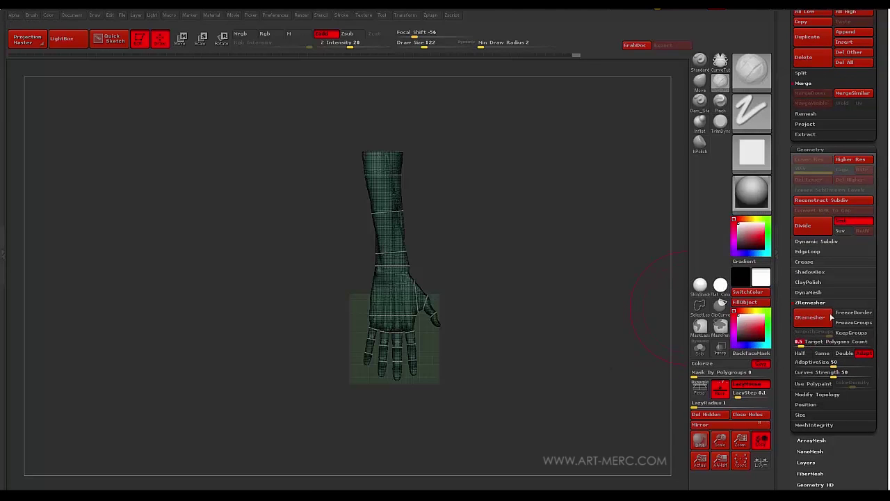
left_click(802, 321)
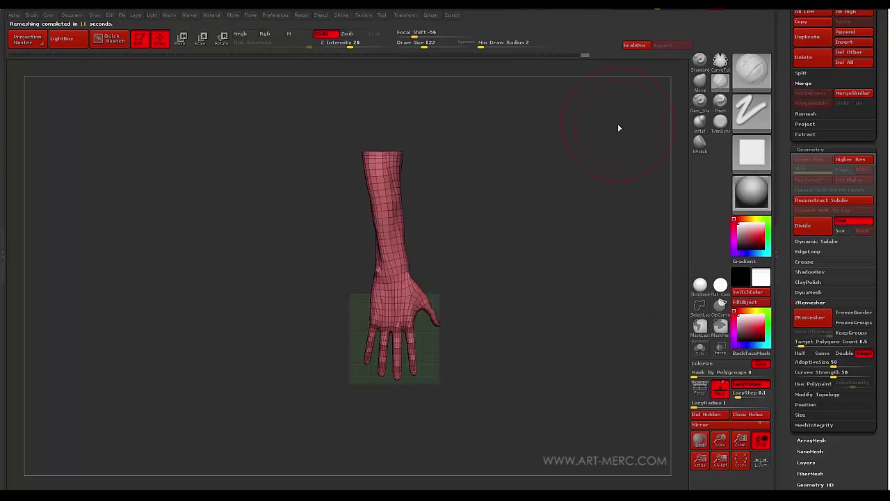
Smooth the uneven topology along the remeshed forearm's muscle grooves, and select the ClayBuildup brush.
mouse_move(251, 264)
left_mouse_down()
mouse_move(275, 274)
mouse_move(270, 320)
mouse_move(268, 285)
mouse_move(265, 306)
mouse_move(391, 193)
mouse_move(418, 356)
left_mouse_up()
left_click_drag(293, 282, 244, 279)
mouse_move(429, 306)
left_mouse_down("shift")
mouse_move(431, 348)
mouse_move(434, 317)
left_mouse_up("shift")
left_click_drag(332, 275, 275, 276)
mouse_move(458, 302)
left_mouse_down("shift")
mouse_move(457, 349)
mouse_move(450, 163)
left_mouse_up("shift")
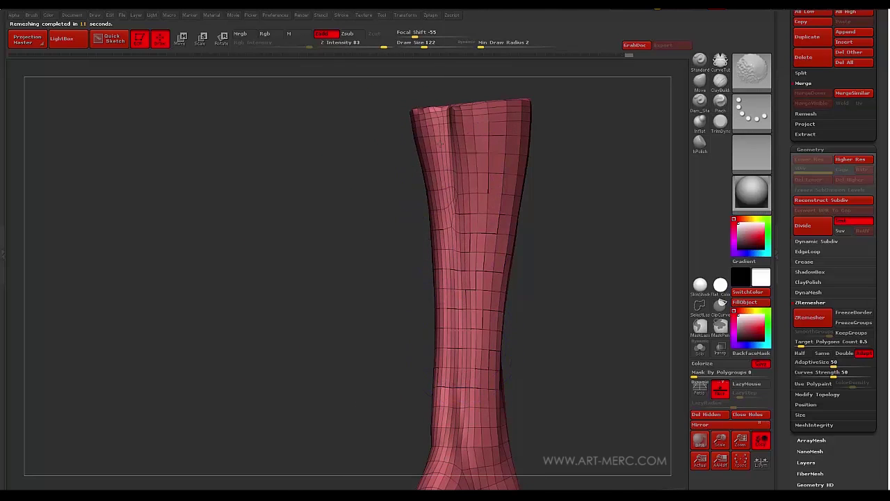
mouse_move(388, 204)
left_mouse_down()
mouse_move(336, 229)
mouse_move(303, 192)
mouse_move(298, 203)
mouse_move(366, 233)
mouse_move(447, 162)
mouse_move(366, 185)
mouse_move(389, 197)
mouse_move(480, 194)
mouse_move(482, 248)
left_mouse_up()
left_click_drag(440, 179, 433, 194, "shift")
left_click_drag(353, 182, 365, 227)
left_click_drag(428, 179, 424, 205, "shift")
mouse_move(369, 189)
left_mouse_down()
mouse_move(339, 261)
mouse_move(330, 223)
mouse_move(316, 268)
mouse_move(384, 272)
mouse_move(338, 274)
mouse_move(353, 193)
mouse_move(318, 179)
mouse_move(334, 288)
left_mouse_up()
key("b")
key("c")
key("b")
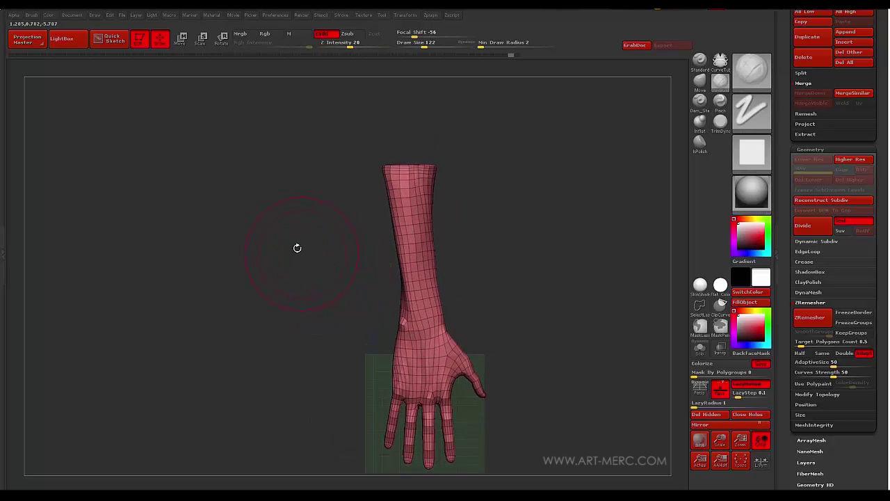
Step back through the undo history to the dense arm mesh before the slices and guide curves.
left_click_drag(296, 246, 312, 260)
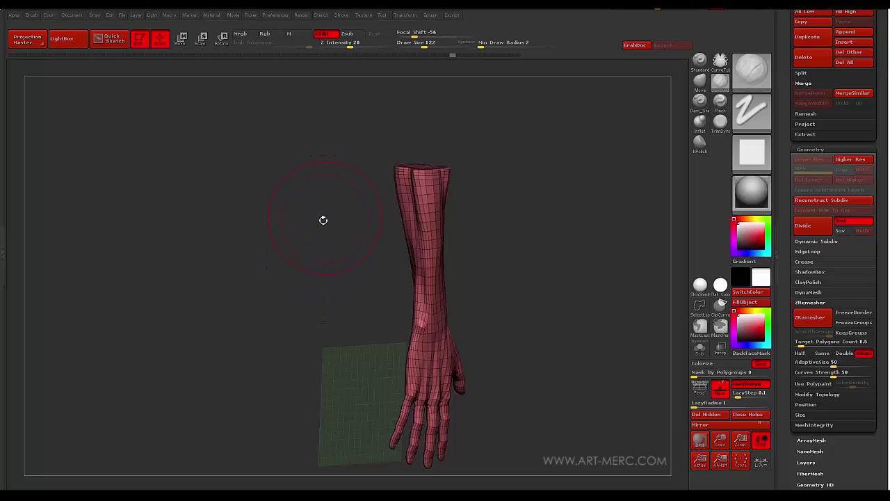
left_click_drag(323, 218, 318, 233)
key("ctrl+d")
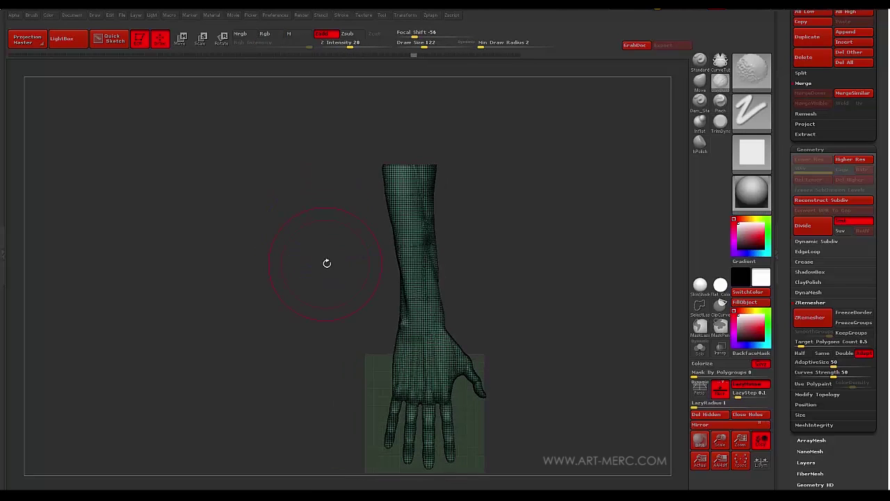
left_click_drag(327, 262, 324, 199, "alt")
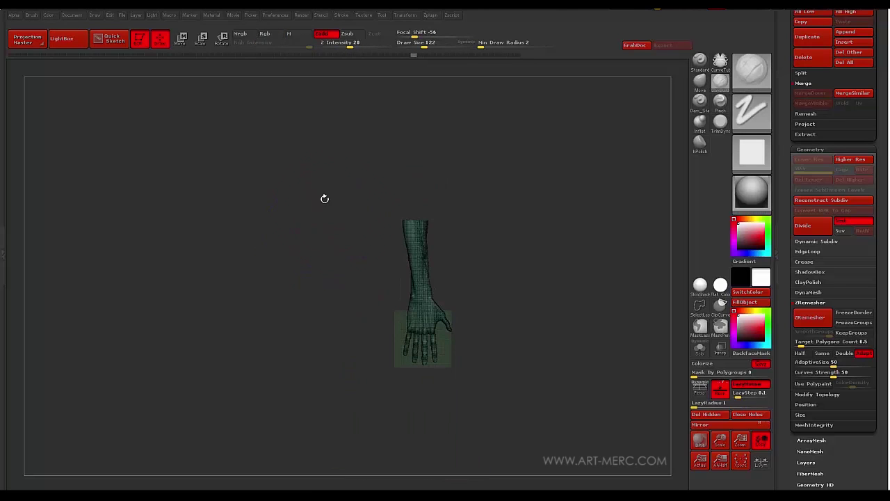
Duplicate the dense arm subtool to keep a high-resolution copy as the projection source.
left_click(784, 127)
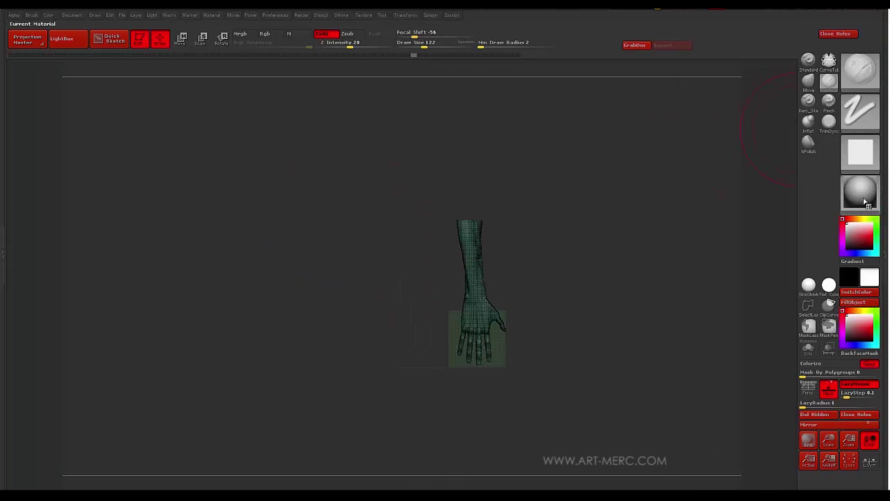
left_click(878, 215)
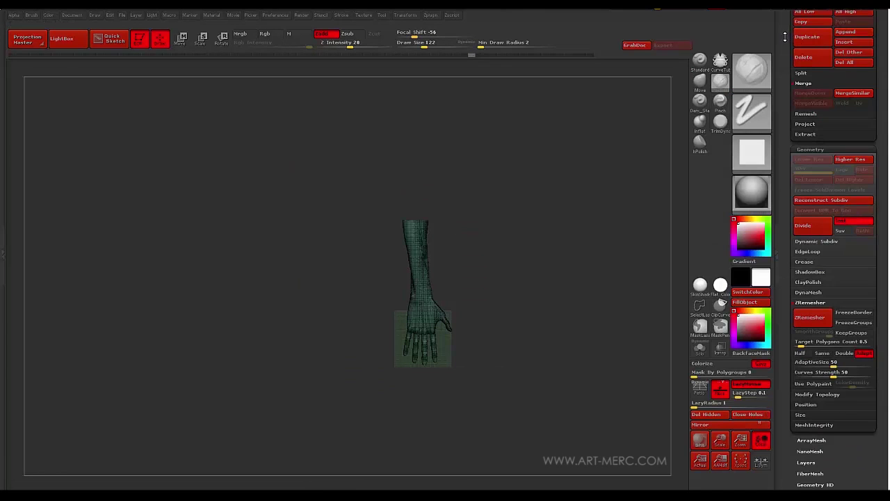
scroll(809, 101, "up", 2)
left_click(807, 91)
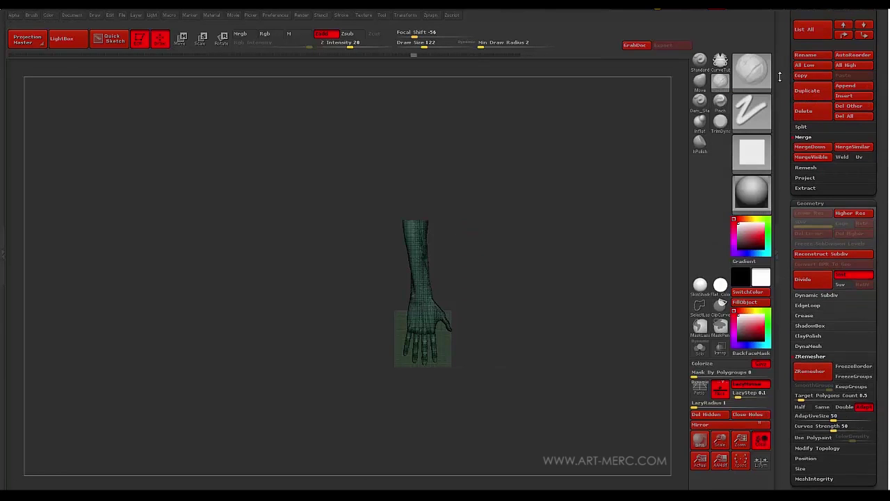
left_click(782, 119)
left_click(885, 241)
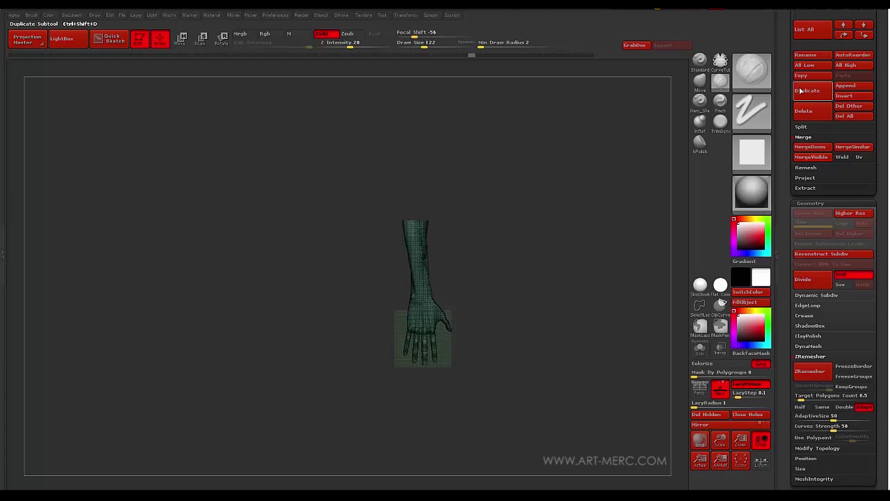
scroll(795, 157, "down", 2)
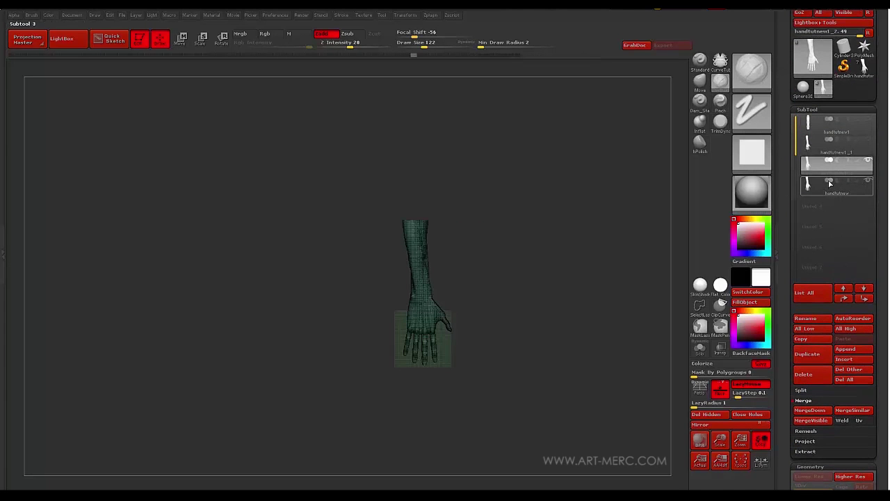
Select the handtutnew1_2 subtool and move it below the handtutnew subtool in the list.
mouse_move(821, 187)
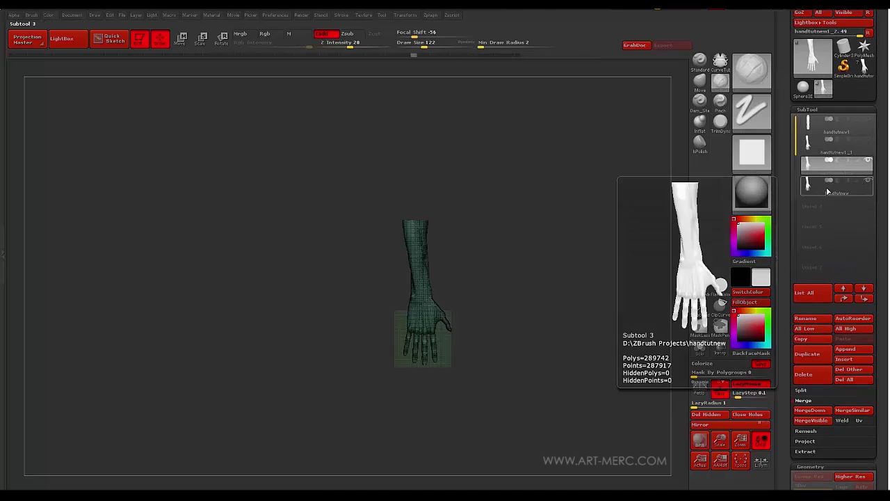
left_click(827, 187)
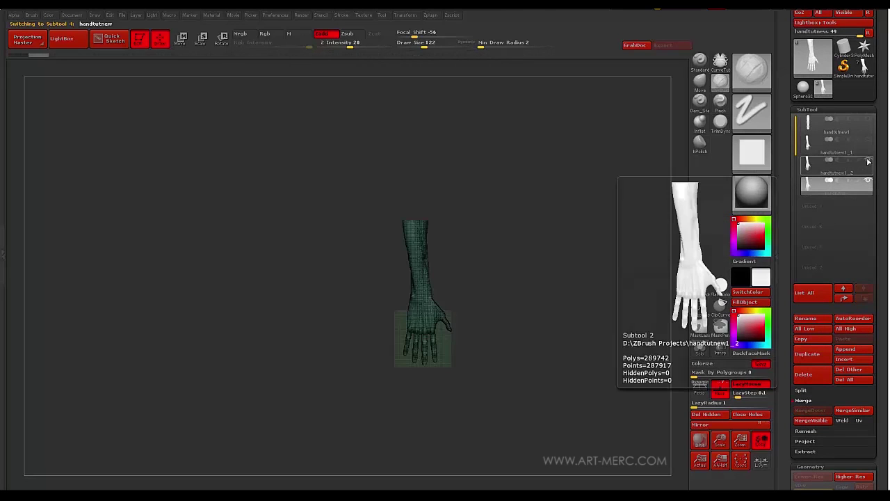
left_click(817, 167)
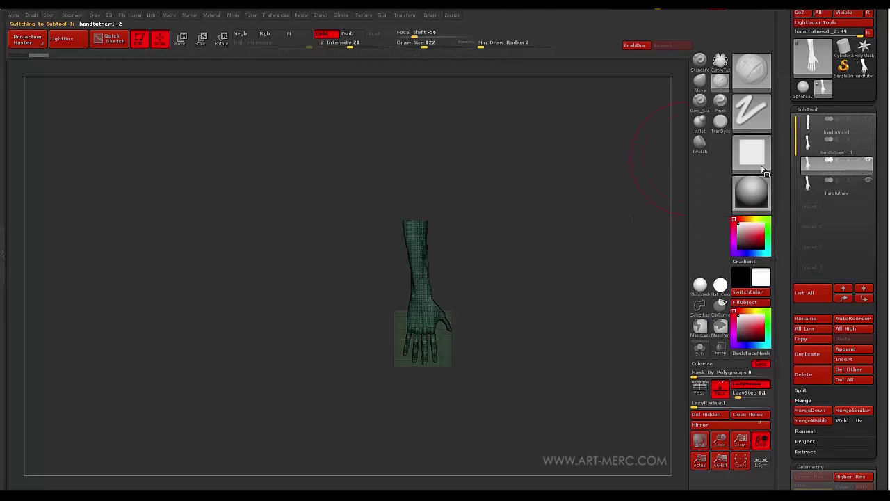
left_click(864, 288)
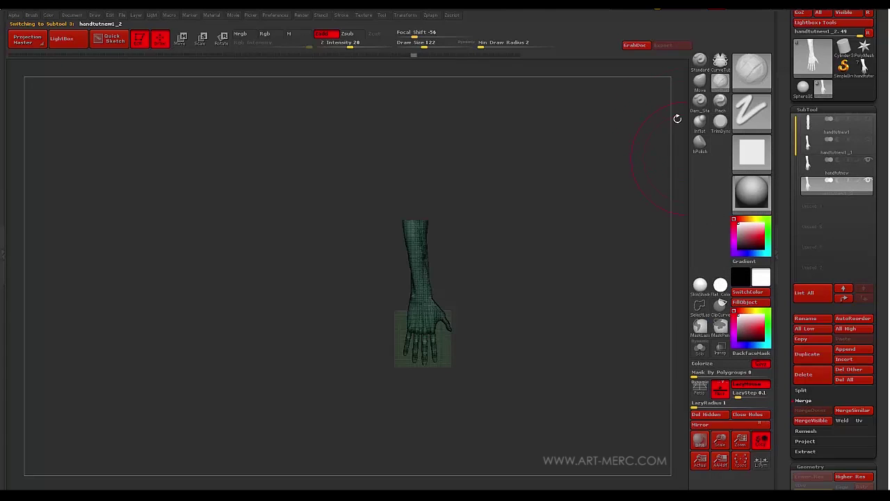
Go forward in handtutnew1_2's undo history to its smoothed, remeshed low-polygon state.
left_click(426, 55)
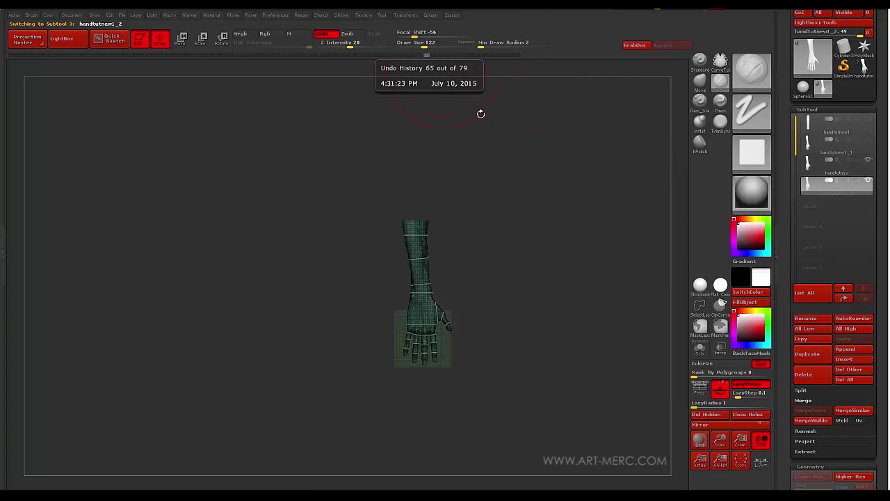
left_click_drag(534, 191, 550, 205, "alt")
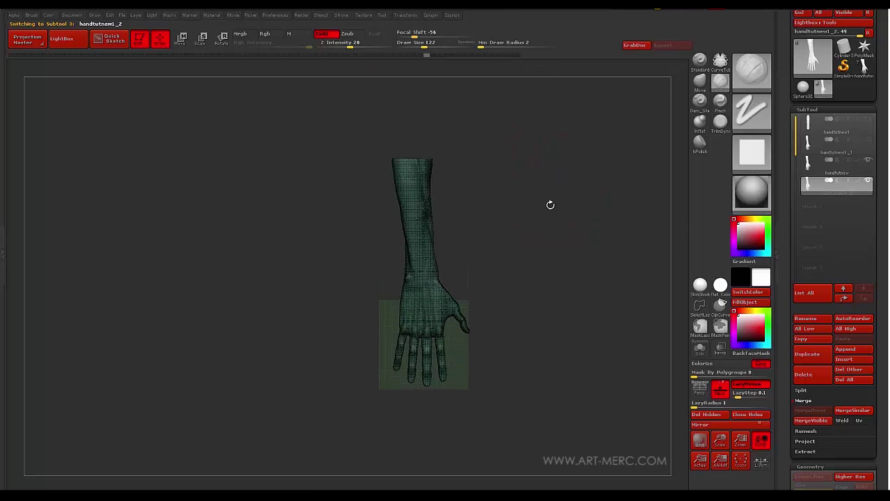
left_click(512, 55)
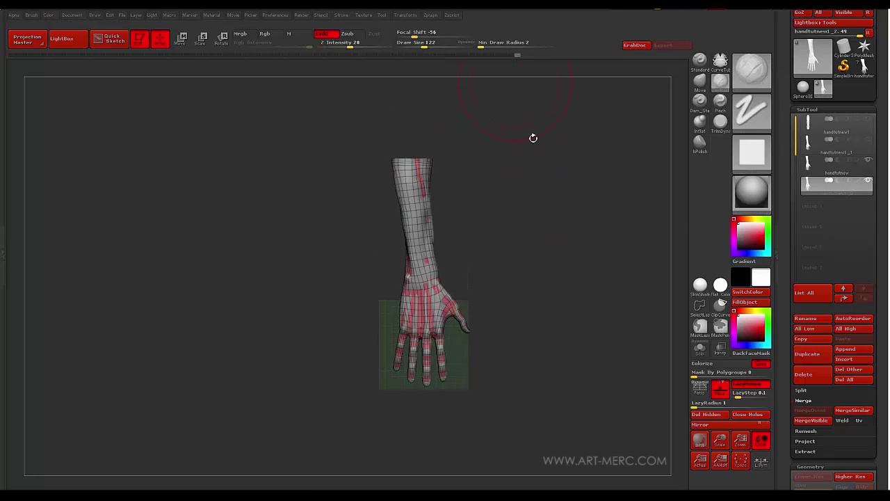
left_click_drag(533, 137, 566, 224, "alt")
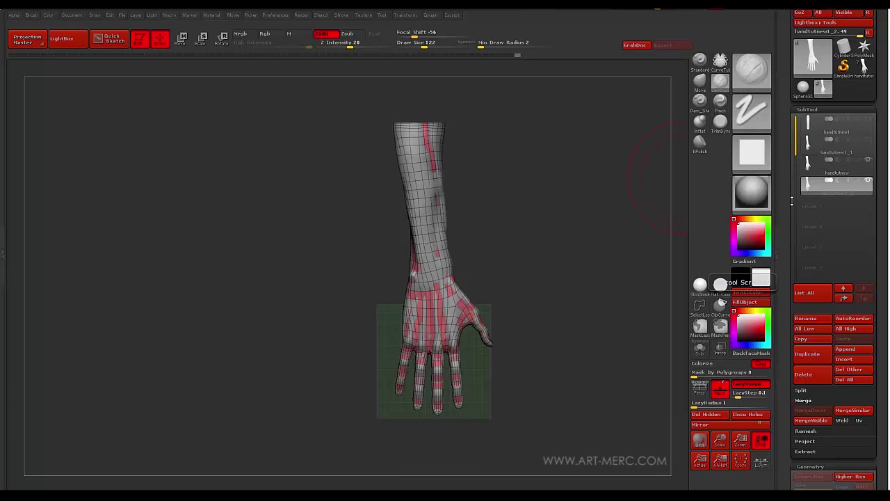
Project the dense copy's detail onto the remeshed arm with ProjectAll while subdividing it to level 4.
left_click(818, 185)
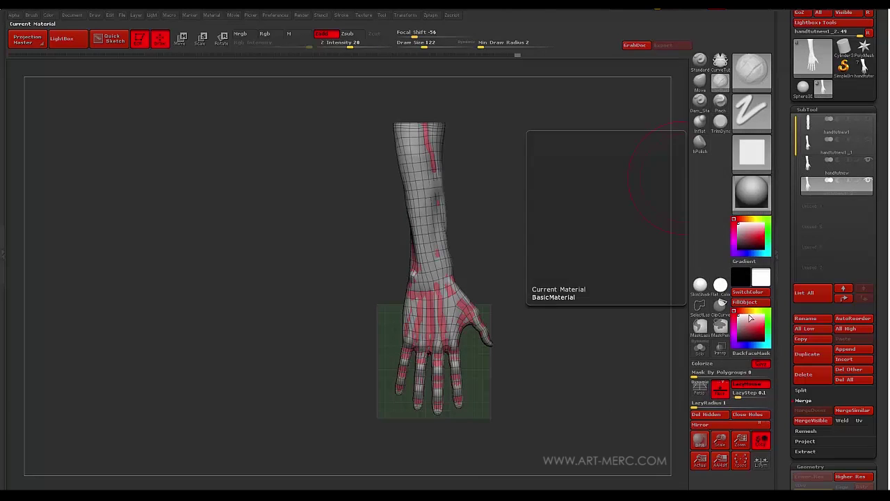
left_click_drag(784, 320, 784, 315)
scroll(784, 315, "down", 3)
left_click(805, 378)
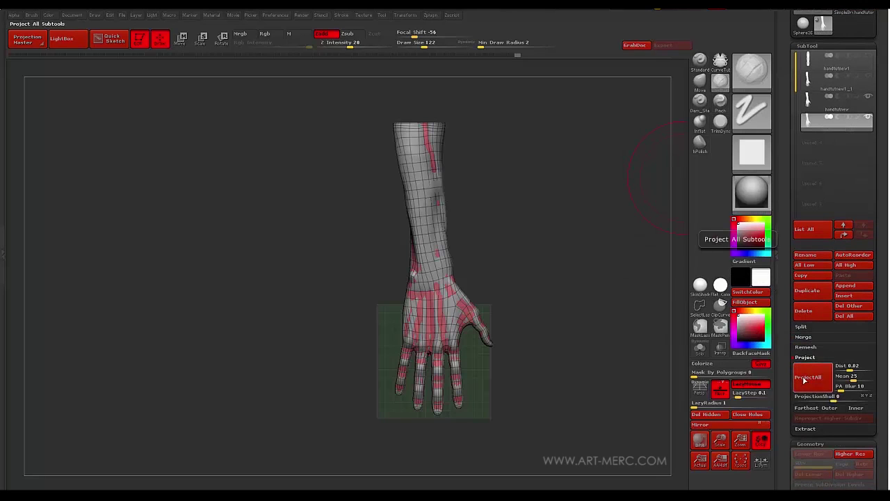
left_click(808, 378)
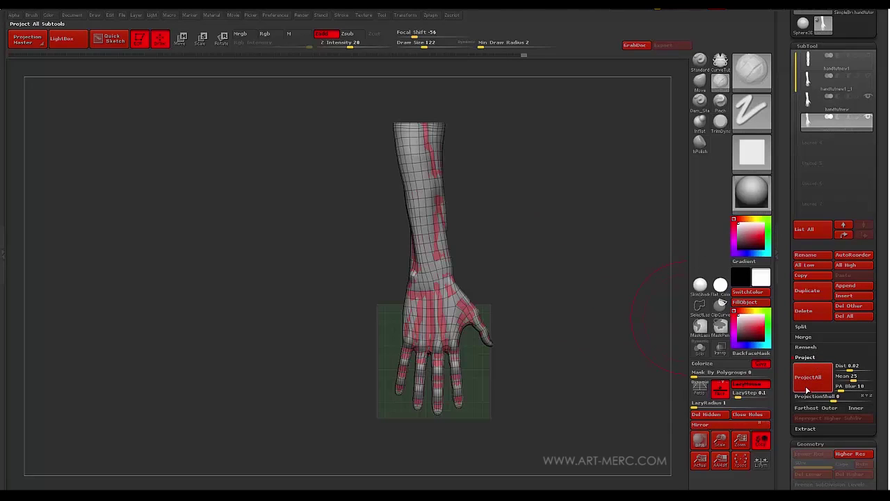
key("ctrl+d")
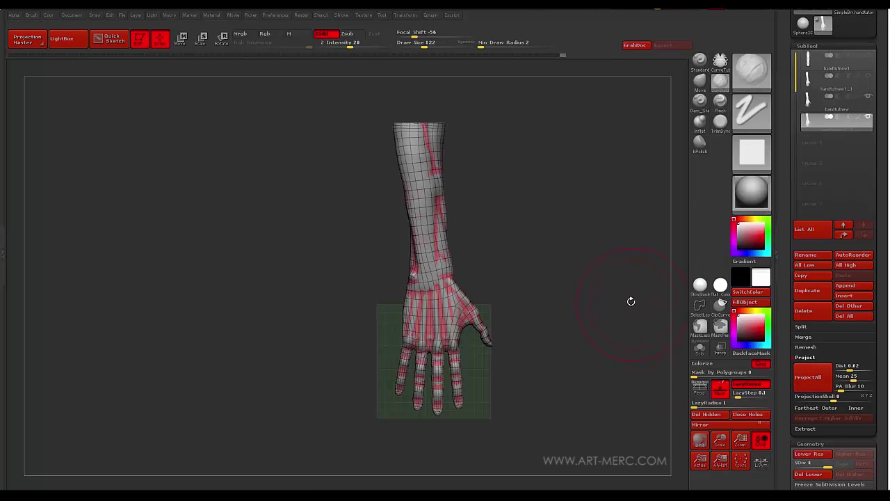
Isolate the projected arm in Solo mode, hide its wireframe, and smooth rough spots around the wrist and forearm.
left_click_drag(631, 301, 642, 303)
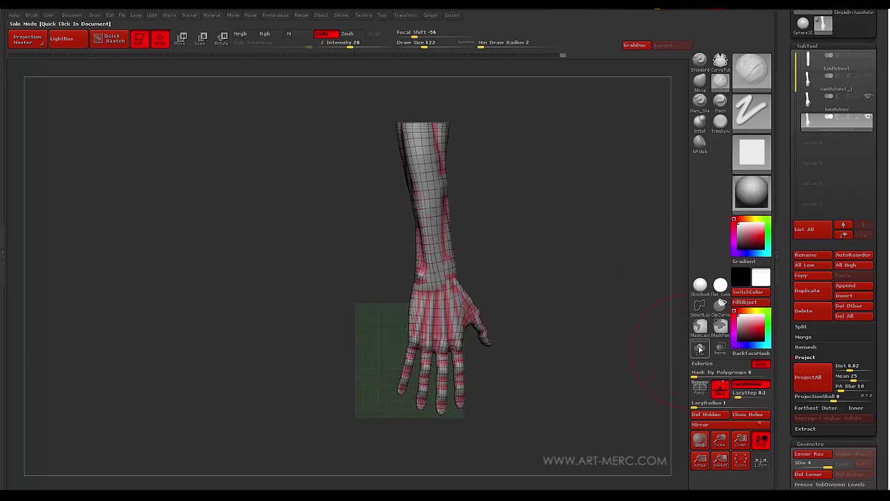
left_click(672, 339, "ctrl")
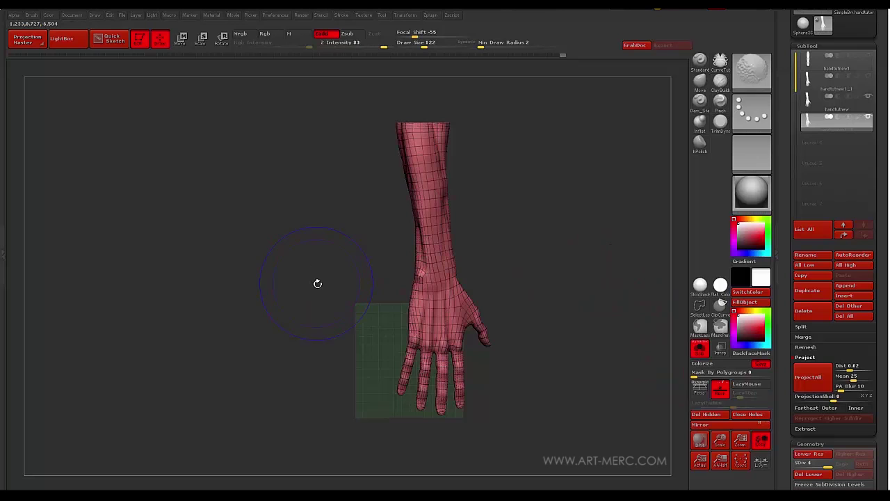
mouse_move(312, 277)
left_mouse_down("ctrl")
mouse_move(328, 291)
mouse_move(352, 281)
mouse_move(351, 223)
mouse_move(304, 311)
mouse_move(292, 299)
left_mouse_up("ctrl")
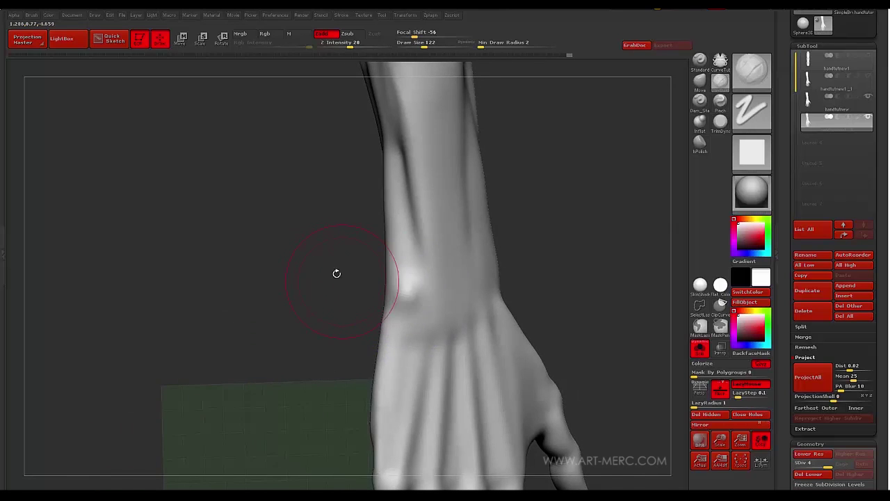
mouse_move(336, 272)
left_mouse_down()
mouse_move(337, 303)
mouse_move(307, 304)
mouse_move(401, 251)
left_mouse_up()
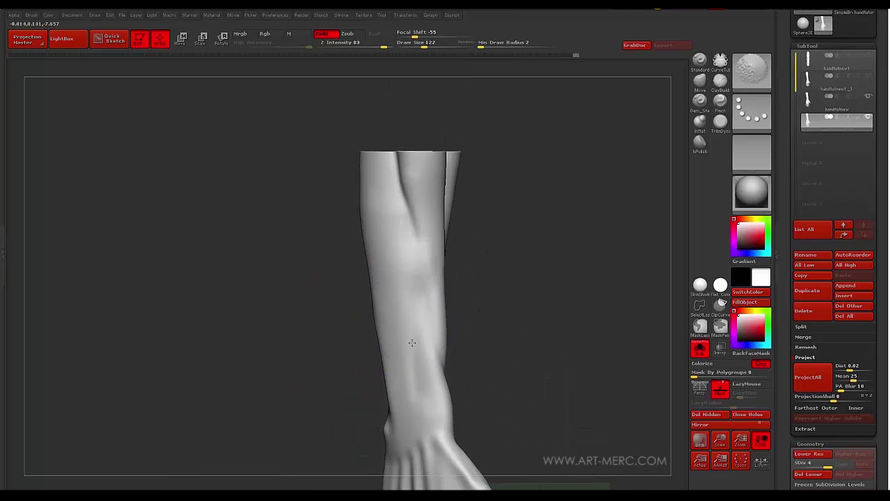
mouse_move(318, 249)
left_mouse_down()
mouse_move(278, 258)
mouse_move(282, 264)
mouse_move(285, 238)
mouse_move(288, 244)
left_mouse_up()
Compare the polygon counts of the projected arm and its dense source subtool.
mouse_move(809, 122)
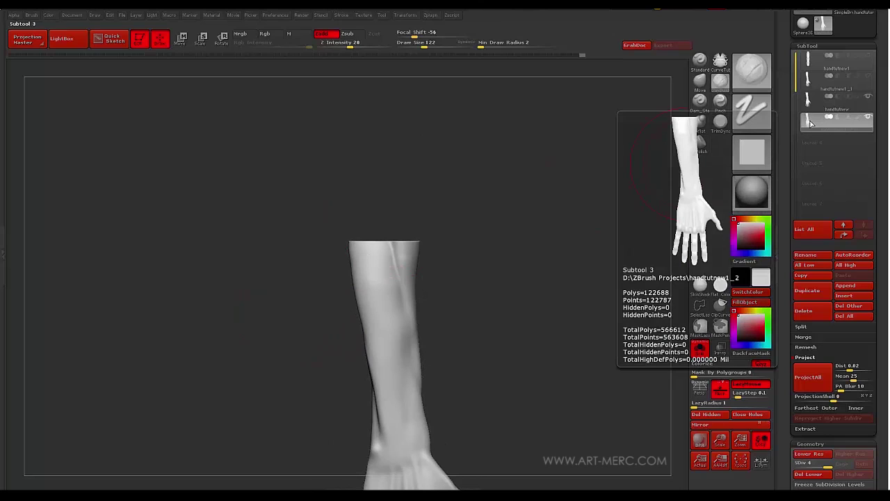
mouse_move(811, 103)
left_click(811, 118)
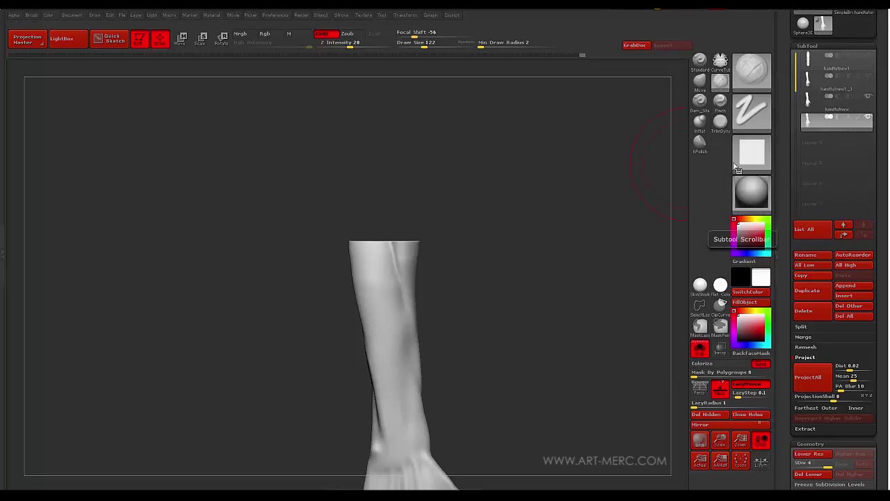
Inspect the projected arm from both sides and smooth the palm side of the wrist near the thumb base.
left_click_drag(257, 325, 273, 161, "alt")
left_click_drag(280, 211, 283, 235, "alt")
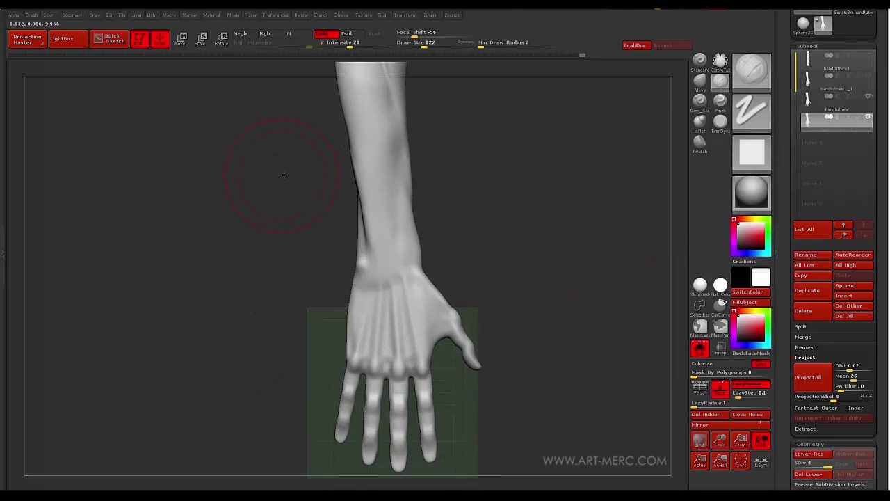
left_click_drag(280, 175, 304, 256, "alt")
left_click_drag(453, 424, 465, 323, "alt")
mouse_move(465, 322)
left_mouse_down()
mouse_move(397, 317)
mouse_move(337, 355)
left_mouse_up()
left_click_drag(136, 203, 233, 211)
left_click_drag(308, 235, 322, 259, "shift")
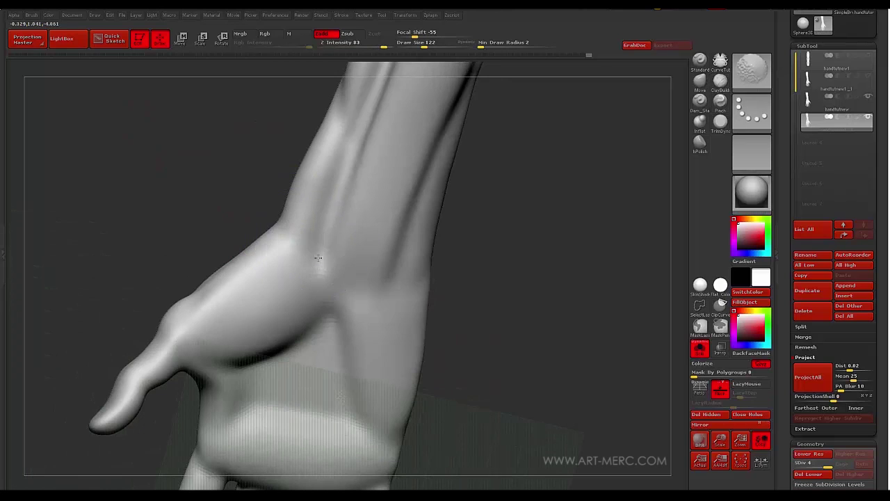
mouse_move(198, 170)
left_mouse_down()
mouse_move(218, 169)
mouse_move(252, 230)
left_mouse_up()
mouse_move(251, 230)
left_mouse_down("alt")
mouse_move(248, 200)
mouse_move(253, 206)
left_mouse_up("alt")
left_click_drag(201, 181, 322, 179, "shift")
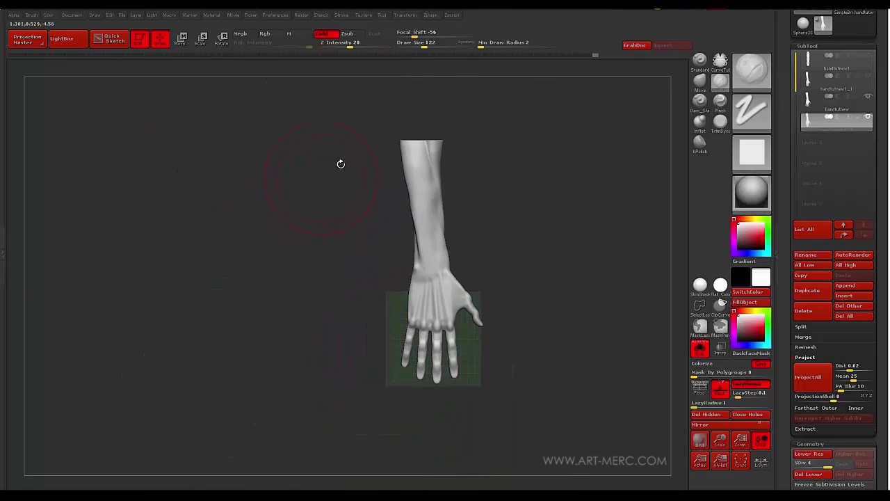
Switch to the detailed handtutorial1.3 tool.
left_click_drag(786, 78, 785, 149)
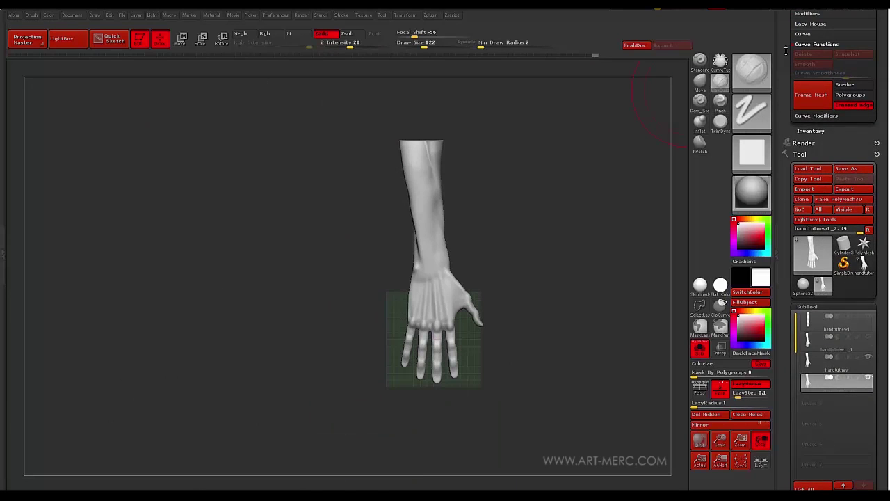
left_click_drag(786, 50, 788, 122)
left_click_drag(790, 311, 788, 237)
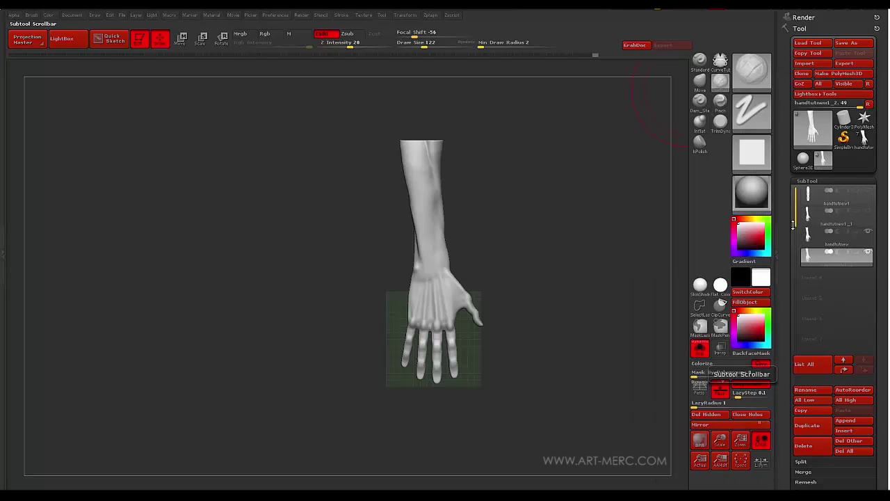
left_click_drag(786, 247, 785, 197)
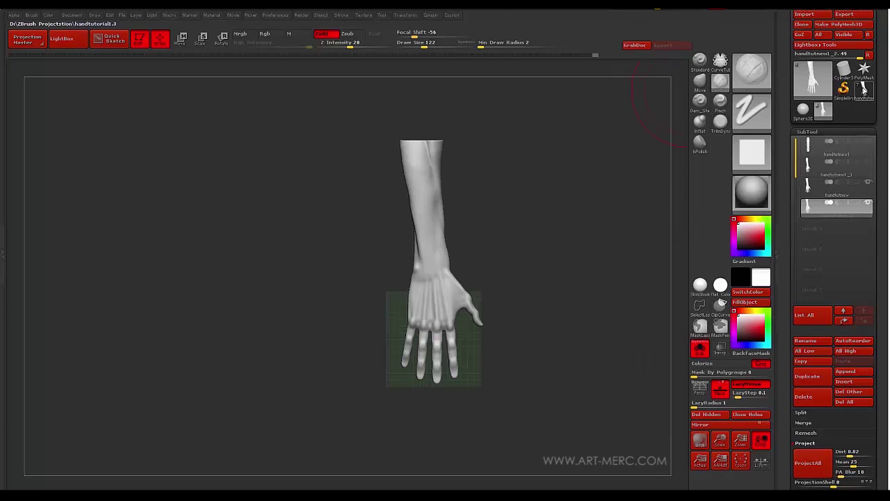
mouse_move(865, 87)
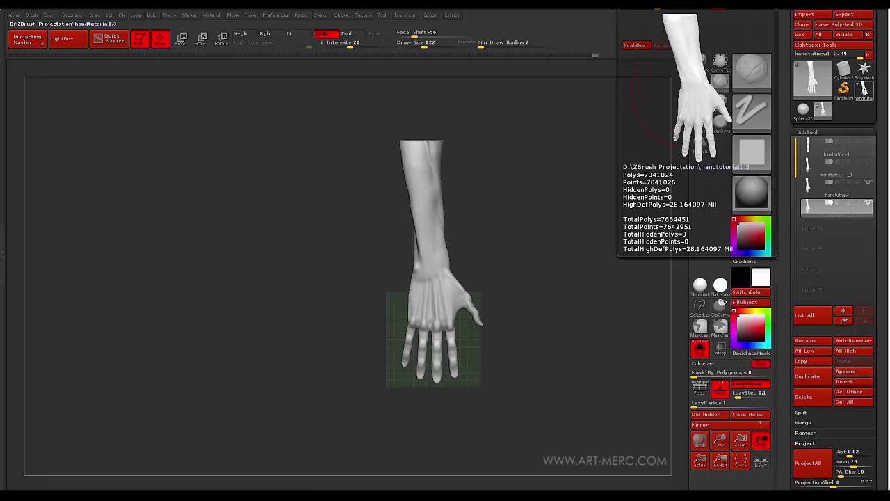
left_click(819, 116)
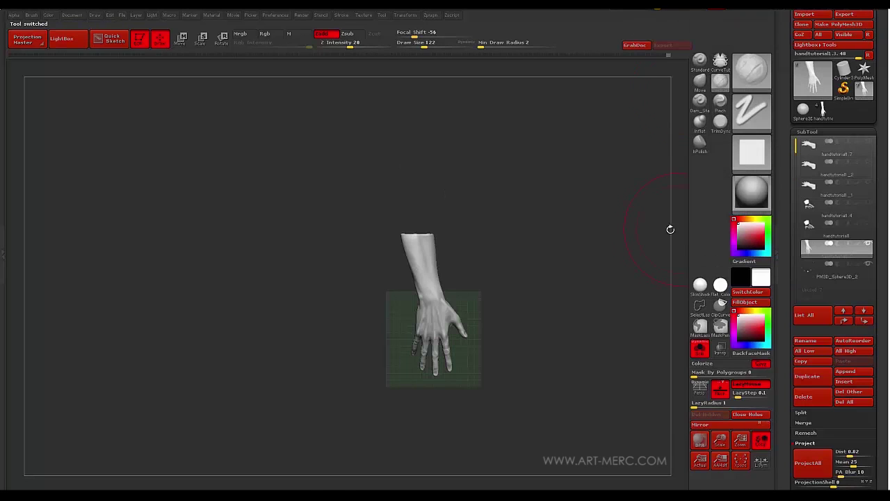
Turn off Solo mode and examine the sculpted skin detail on the back of the hand, fingers and wrist.
mouse_move(318, 292)
left_mouse_down("alt")
mouse_move(328, 183)
mouse_move(309, 306)
left_mouse_up("alt")
mouse_move(328, 220)
left_mouse_down("alt")
mouse_move(295, 265)
mouse_move(473, 263)
left_mouse_up("alt")
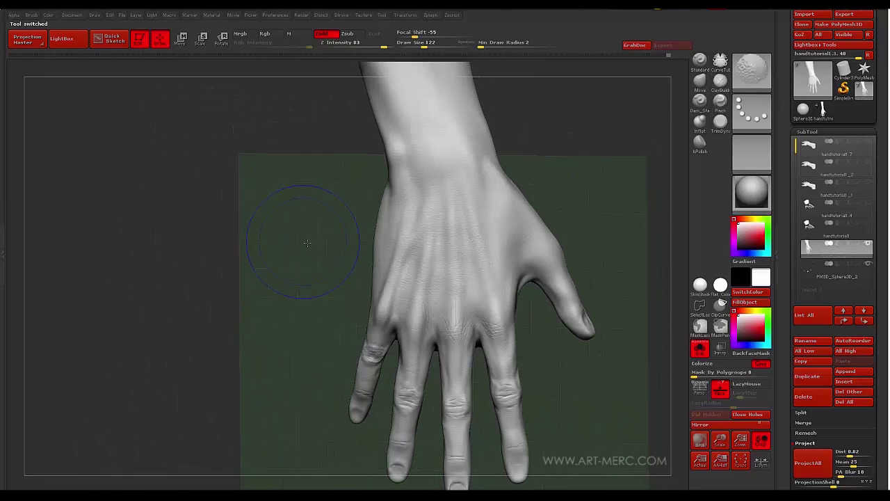
left_click_drag(307, 243, 336, 173)
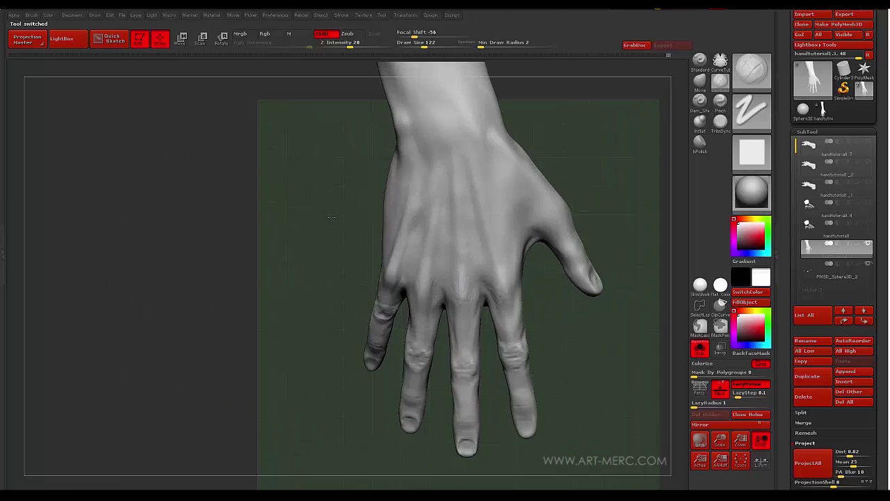
mouse_move(331, 217)
left_mouse_down()
mouse_move(334, 230)
mouse_move(389, 229)
left_mouse_up()
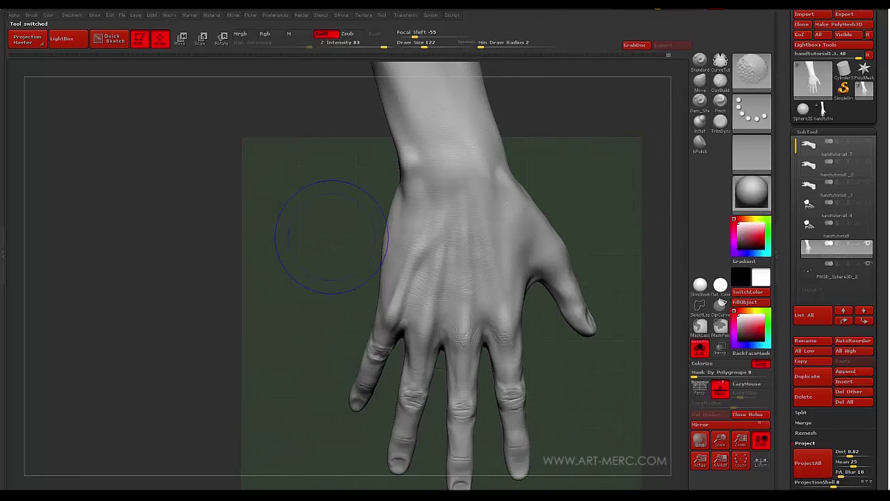
left_click_drag(331, 237, 327, 208)
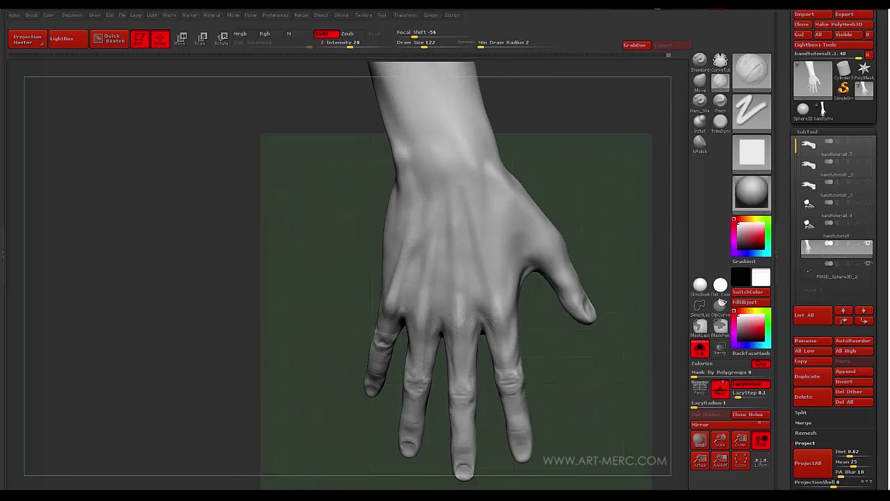
mouse_move(341, 236)
left_mouse_down()
mouse_move(345, 175)
mouse_move(337, 216)
mouse_move(350, 182)
left_mouse_up()
left_click_drag(346, 185, 354, 203, "shift")
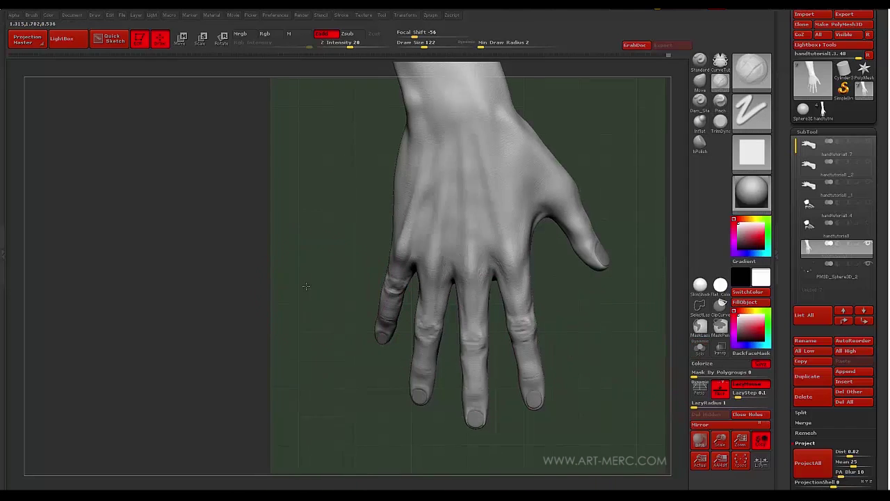
mouse_move(307, 286)
left_mouse_down()
mouse_move(290, 257)
mouse_move(345, 269)
mouse_move(304, 260)
mouse_move(310, 242)
mouse_move(297, 302)
mouse_move(290, 294)
mouse_move(322, 272)
mouse_move(326, 174)
mouse_move(308, 193)
mouse_move(288, 172)
mouse_move(295, 232)
mouse_move(288, 283)
mouse_move(298, 201)
mouse_move(287, 296)
mouse_move(268, 234)
mouse_move(282, 183)
mouse_move(304, 155)
mouse_move(316, 201)
mouse_move(289, 281)
mouse_move(275, 270)
left_mouse_up()
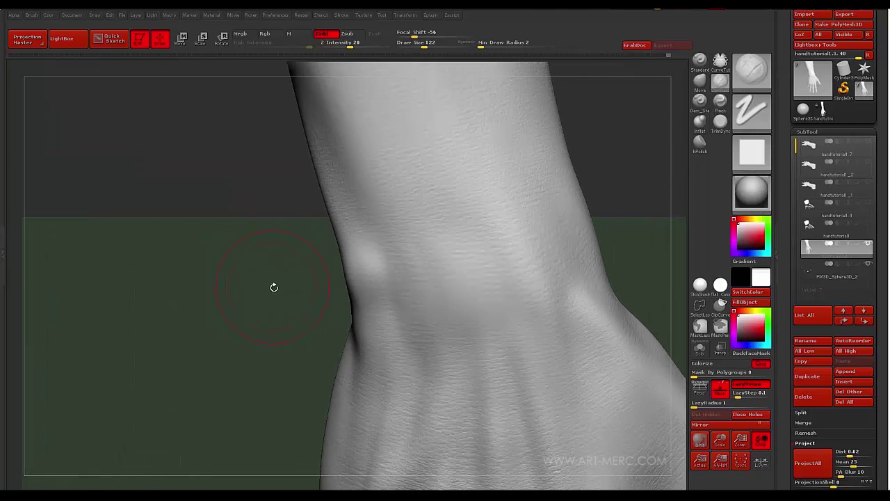
Activate the Standard brush with its DragRect stroke and browse the loaded skin alphas, such as SKIN15_1.
left_click(700, 63)
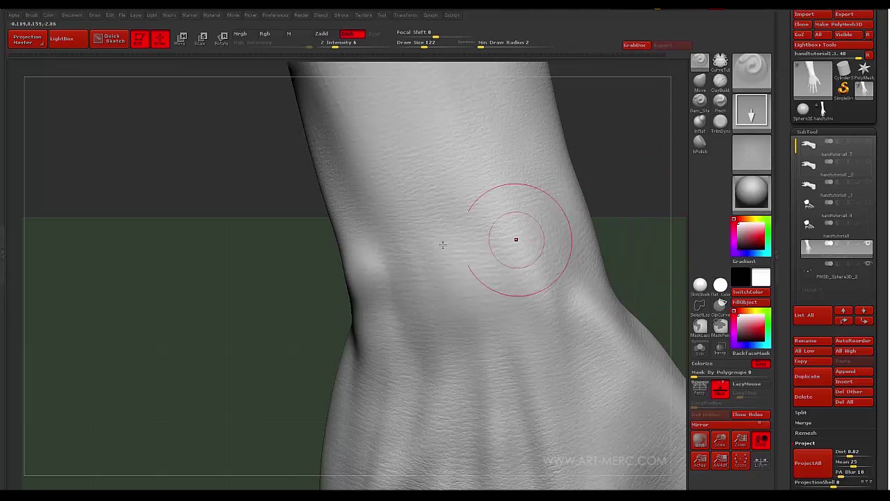
mouse_move(267, 284)
left_mouse_down("alt")
mouse_move(255, 258)
mouse_move(250, 279)
mouse_move(278, 237)
mouse_move(402, 198)
left_mouse_up("alt")
key("shift")
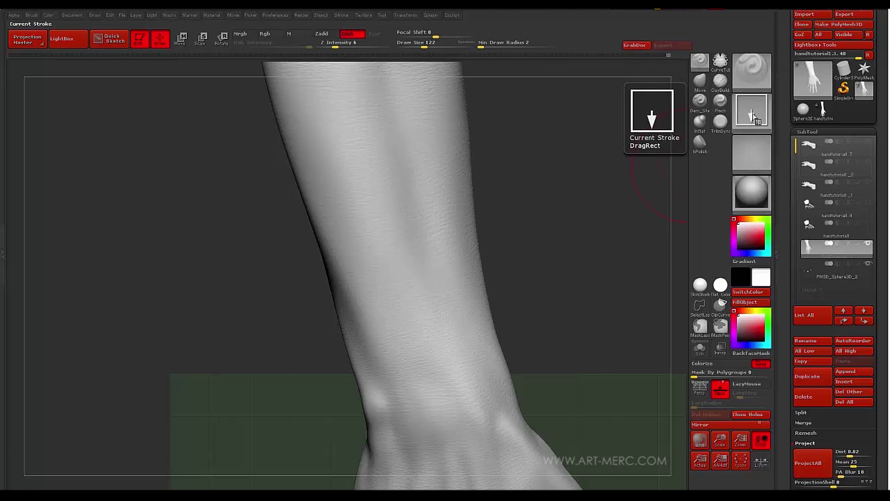
left_click(746, 155)
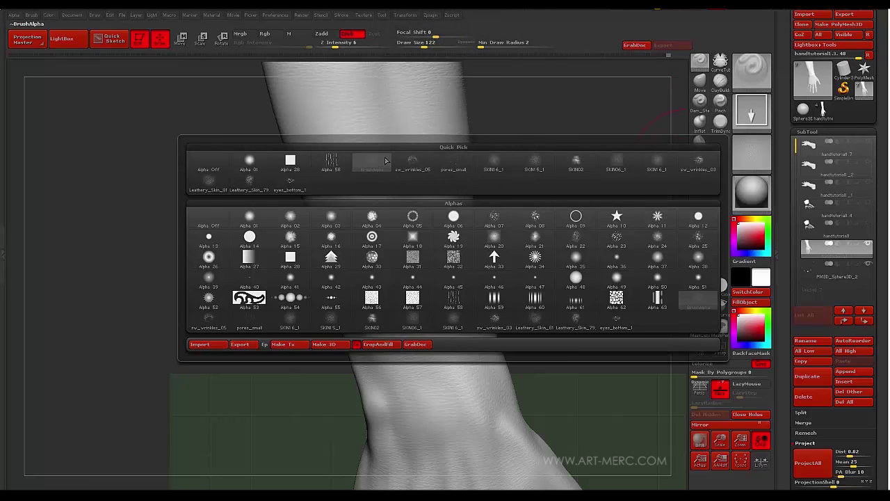
mouse_move(536, 162)
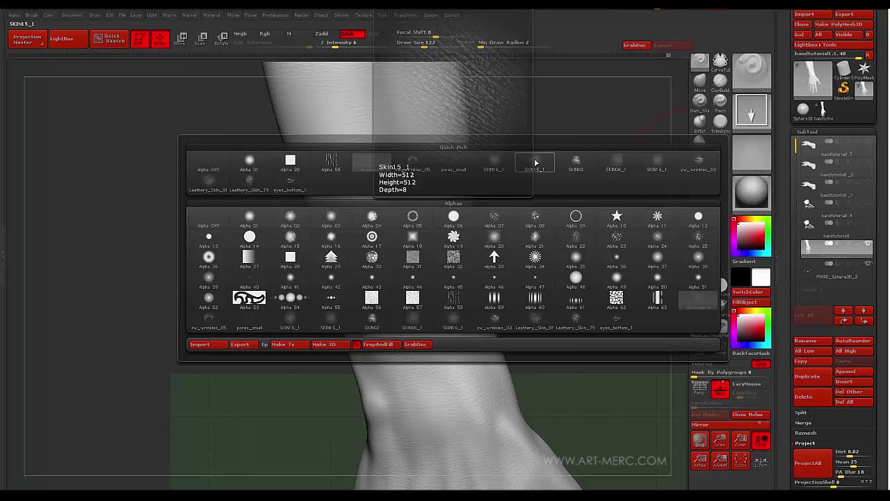
left_click(208, 182)
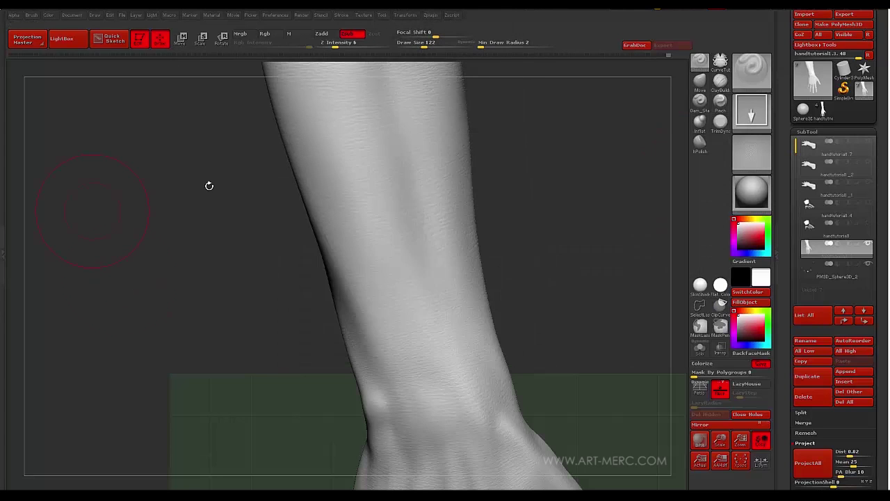
Examine the forearm's skin texture from several sides and check the mesh's subdivision level.
mouse_move(232, 221)
left_mouse_down()
mouse_move(199, 240)
mouse_move(211, 320)
mouse_move(218, 308)
mouse_move(210, 345)
mouse_move(248, 308)
mouse_move(211, 288)
mouse_move(221, 212)
left_mouse_up()
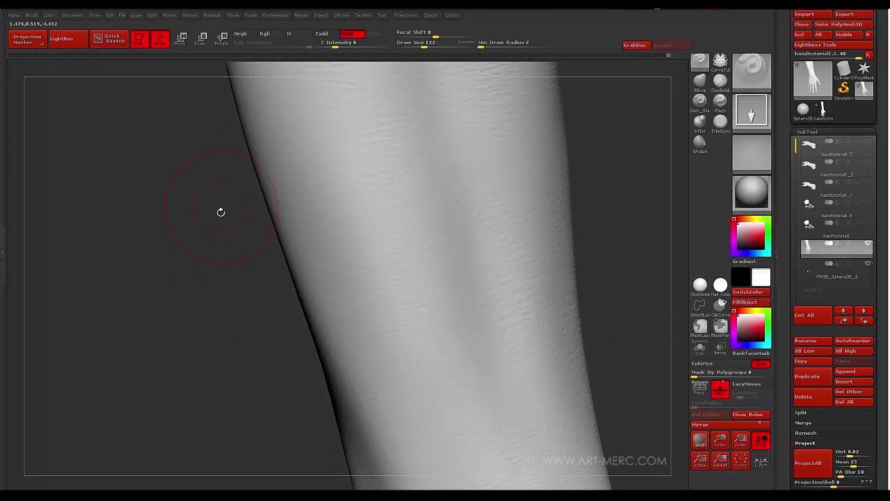
scroll(783, 280, "down", 3)
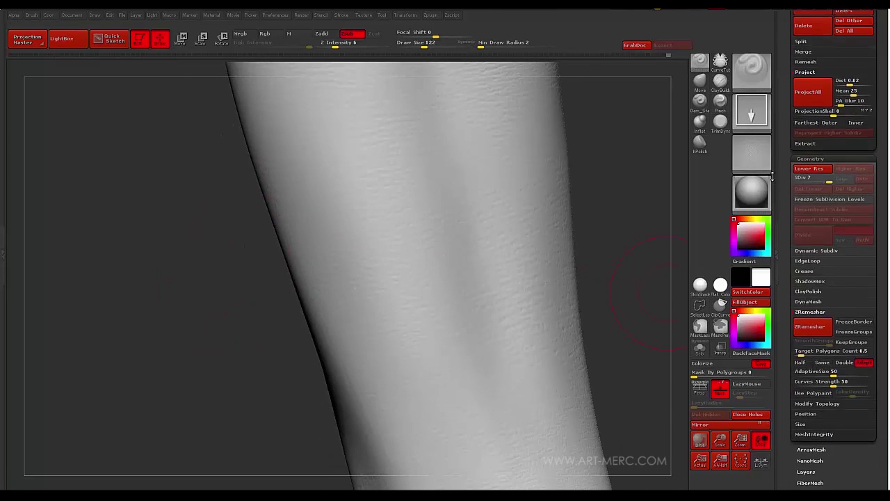
mouse_move(627, 222)
left_mouse_down()
mouse_move(602, 201)
mouse_move(596, 179)
mouse_move(477, 191)
mouse_move(293, 250)
mouse_move(329, 261)
left_mouse_up()
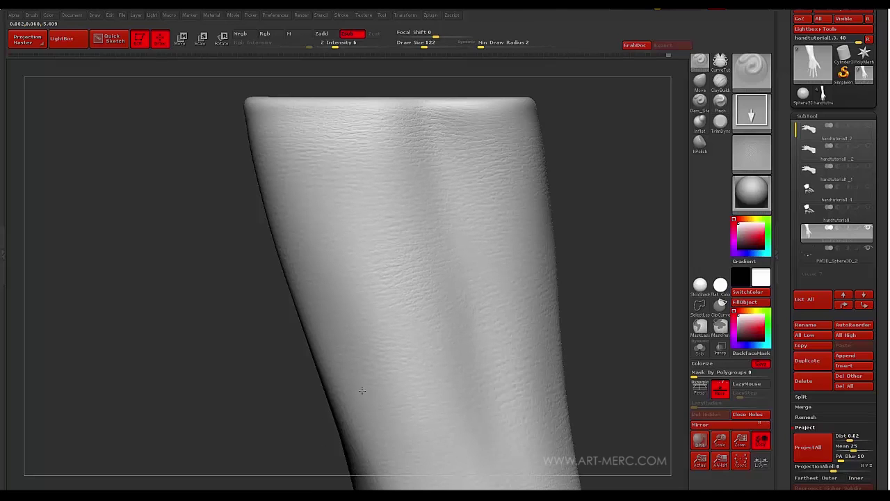
left_click_drag(229, 325, 379, 233)
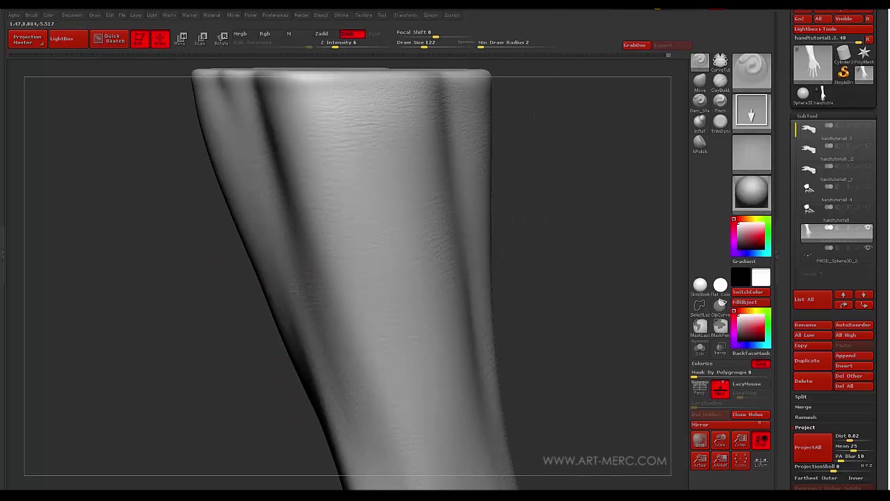
mouse_move(306, 340)
left_mouse_down()
mouse_move(201, 268)
mouse_move(230, 194)
mouse_move(199, 250)
left_mouse_up()
mouse_move(179, 283)
left_mouse_down()
mouse_move(225, 292)
mouse_move(477, 270)
left_mouse_up()
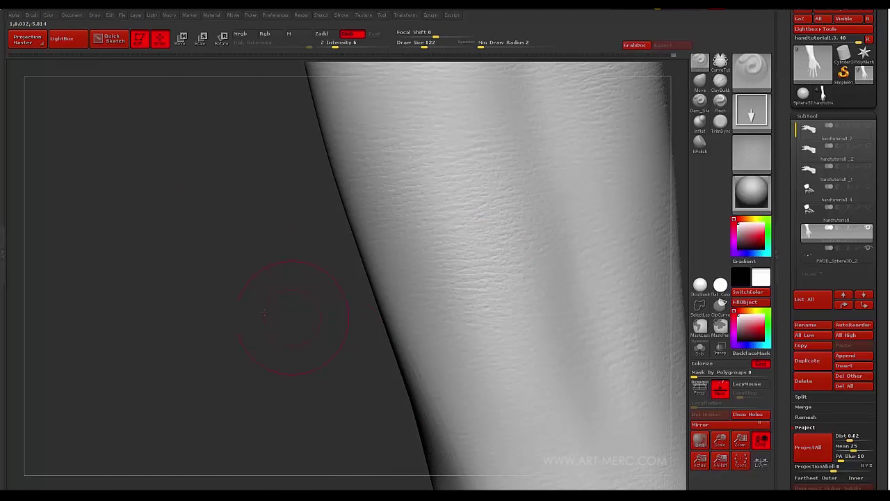
left_click_drag(264, 313, 231, 295)
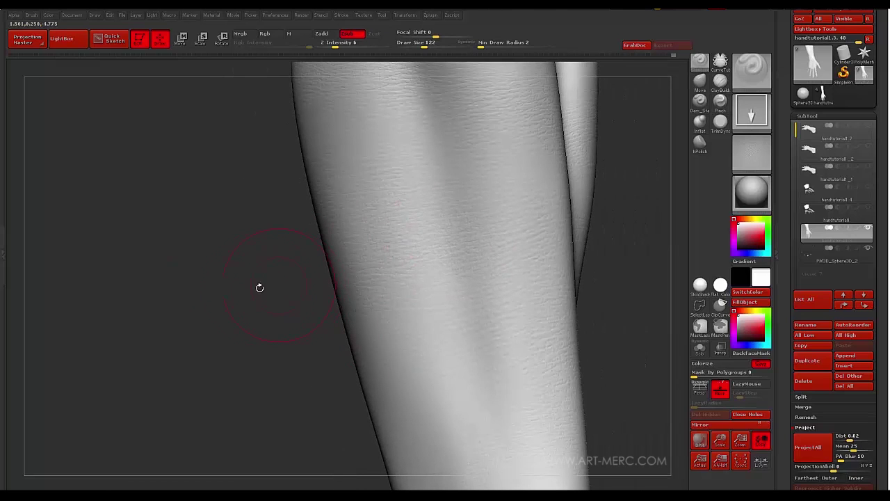
mouse_move(259, 288)
left_mouse_down()
mouse_move(254, 318)
mouse_move(229, 288)
mouse_move(421, 276)
left_mouse_up()
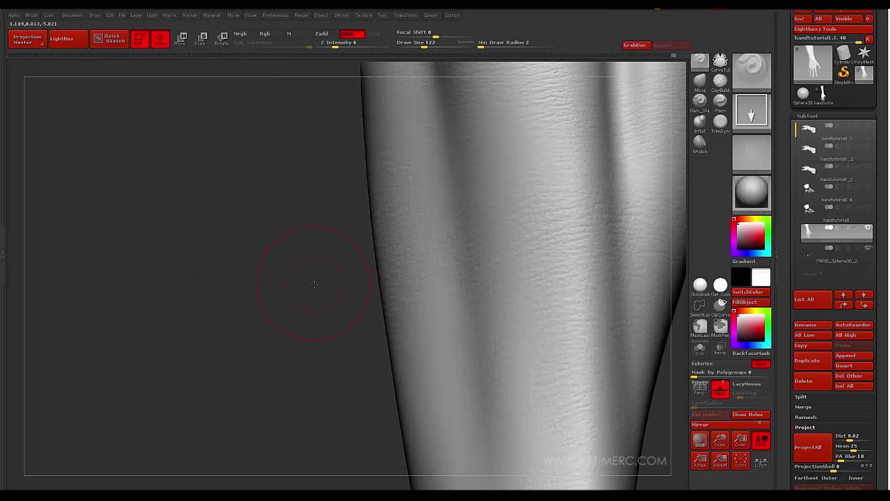
mouse_move(314, 284)
left_mouse_down()
mouse_move(338, 153)
mouse_move(367, 235)
mouse_move(357, 111)
mouse_move(322, 162)
mouse_move(300, 224)
mouse_move(334, 116)
mouse_move(344, 137)
mouse_move(338, 179)
mouse_move(343, 154)
mouse_move(355, 167)
mouse_move(371, 145)
left_mouse_up()
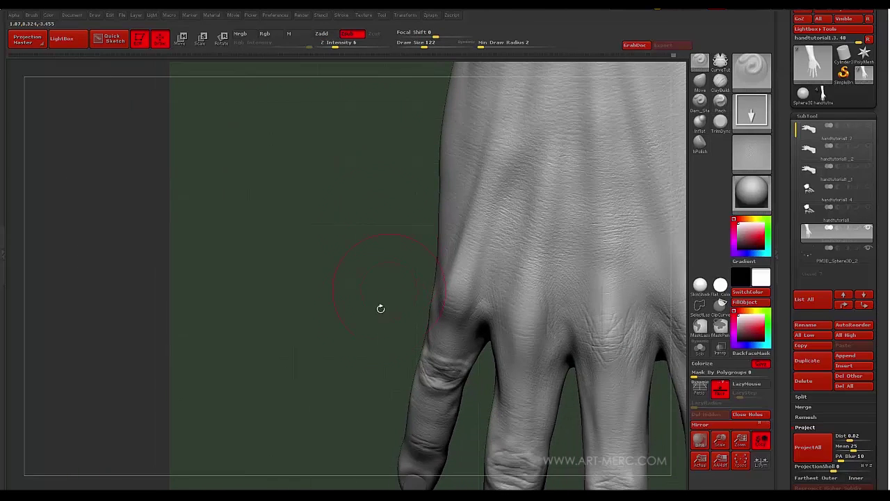
Examine the wrinkles on the knuckles and finger joints up close, and review the whole detailed arm.
left_click_drag(380, 308, 471, 280)
left_click_drag(406, 234, 310, 145, "alt")
left_click_drag(340, 193, 364, 128, "alt")
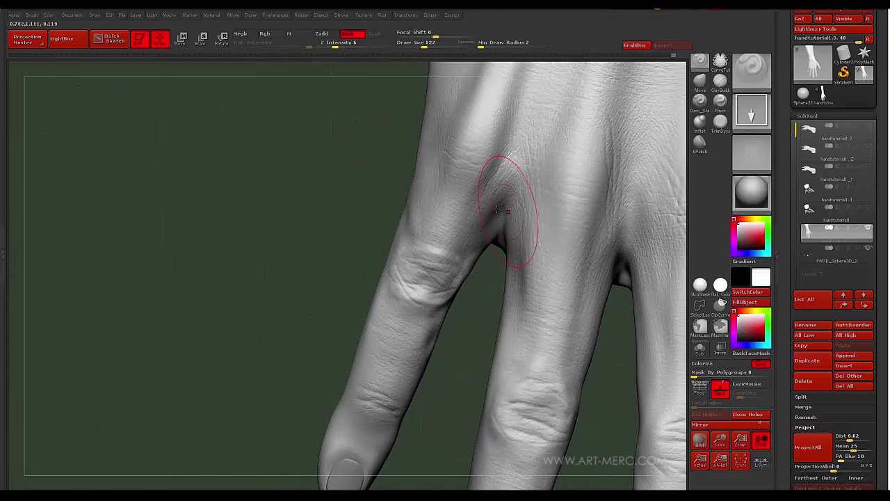
mouse_move(365, 183)
left_mouse_down()
mouse_move(340, 175)
mouse_move(375, 187)
mouse_move(351, 200)
left_mouse_up()
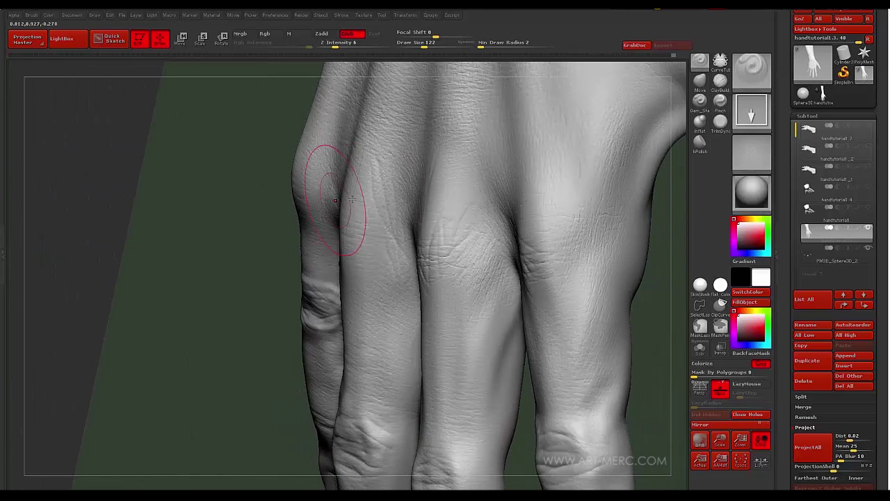
left_click_drag(253, 105, 529, 239)
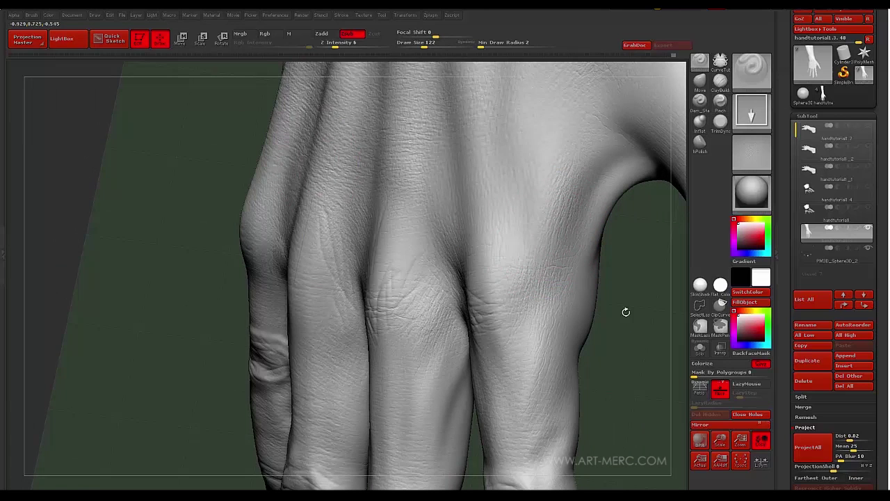
left_click_drag(626, 312, 543, 217)
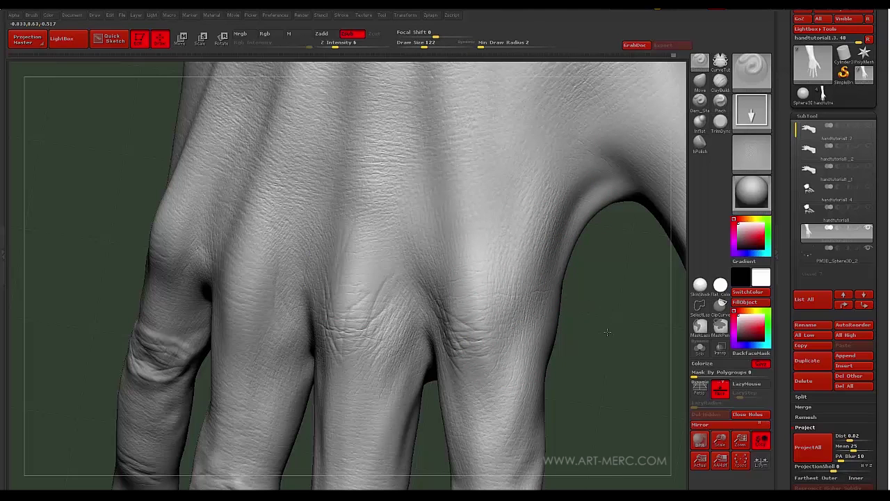
mouse_move(606, 310)
left_mouse_down()
mouse_move(564, 314)
mouse_move(571, 343)
mouse_move(589, 308)
mouse_move(596, 388)
mouse_move(586, 245)
mouse_move(567, 228)
mouse_move(560, 234)
left_mouse_up()
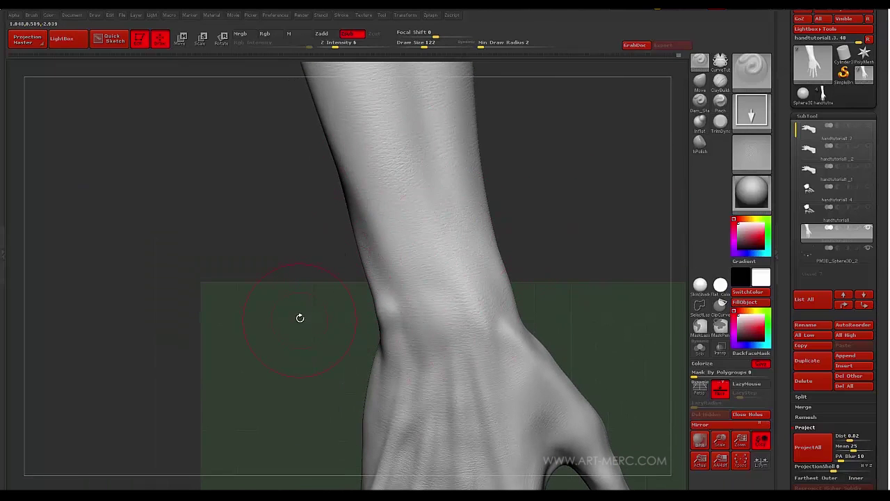
key("ctrl")
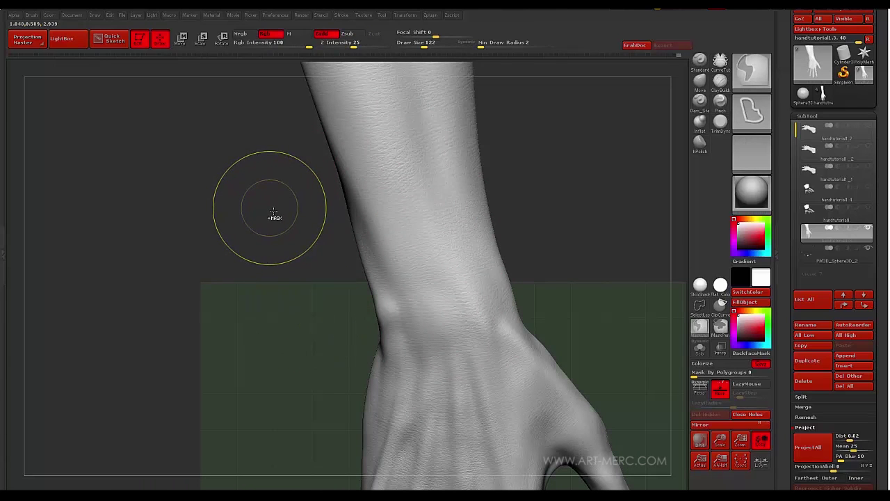
mouse_move(232, 187)
left_mouse_down()
mouse_move(216, 195)
mouse_move(243, 190)
mouse_move(248, 199)
mouse_move(294, 155)
mouse_move(288, 101)
mouse_move(298, 211)
mouse_move(298, 160)
mouse_move(298, 173)
mouse_move(362, 195)
mouse_move(295, 208)
mouse_move(302, 197)
mouse_move(304, 213)
mouse_move(290, 206)
left_mouse_up()
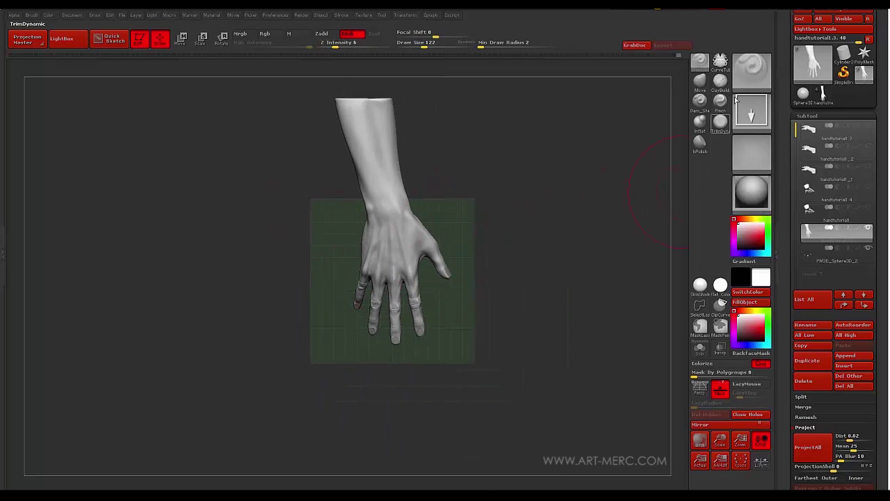
Switch back to the handtutnew1_2 tool and isolate its handtutnew1_1 subtool in Solo mode.
left_click_drag(782, 92, 785, 159)
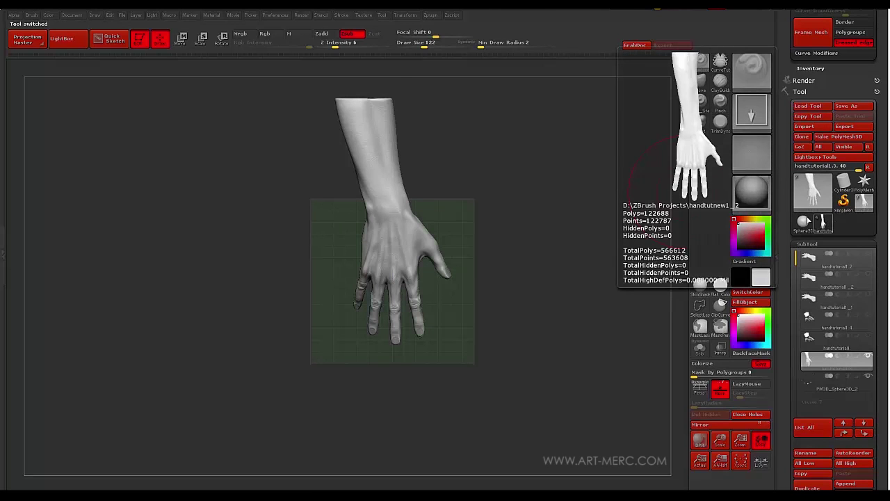
left_click(823, 223)
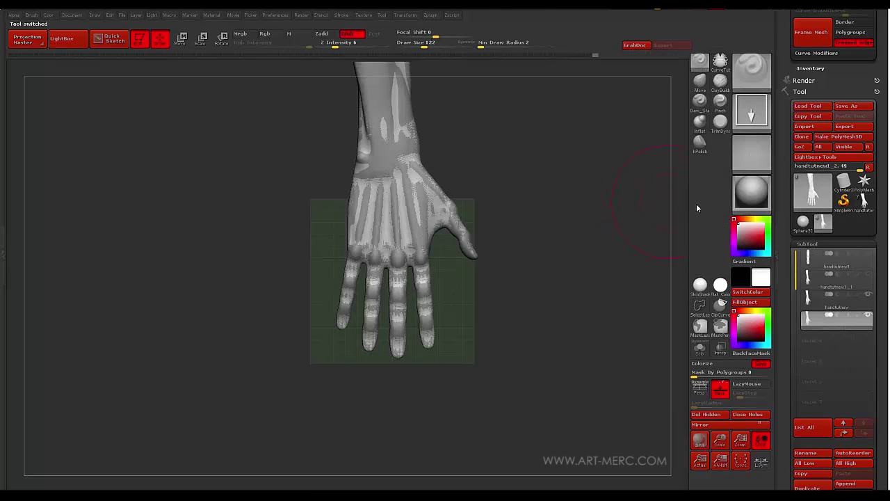
left_click(818, 276)
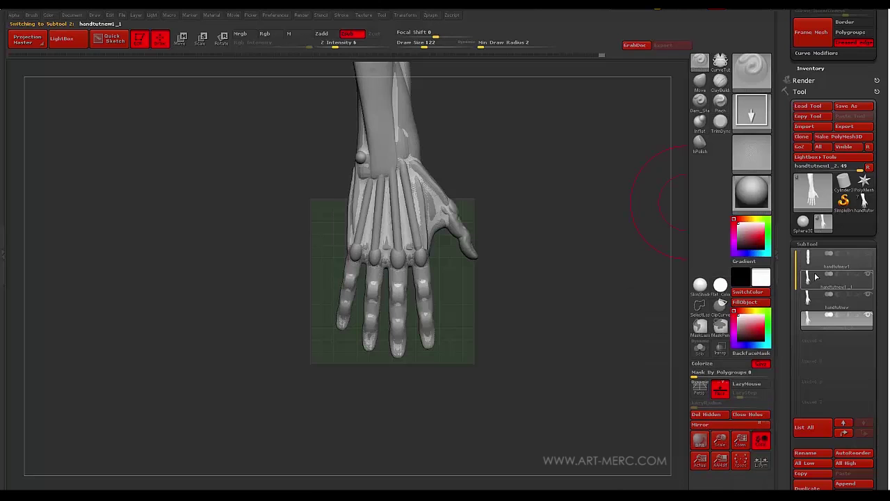
left_click(701, 350)
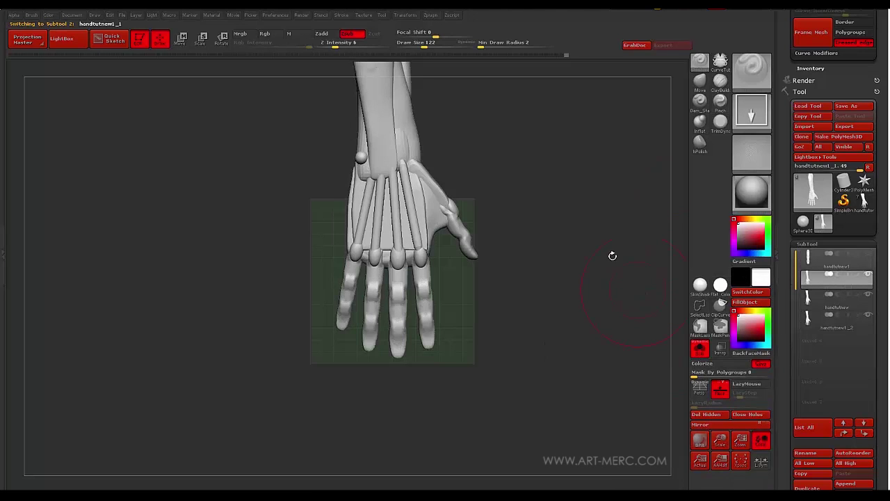
Turn on the polyframe display and examine the polygroups of the hand and forearm muscle base from several angles.
key("shift+f")
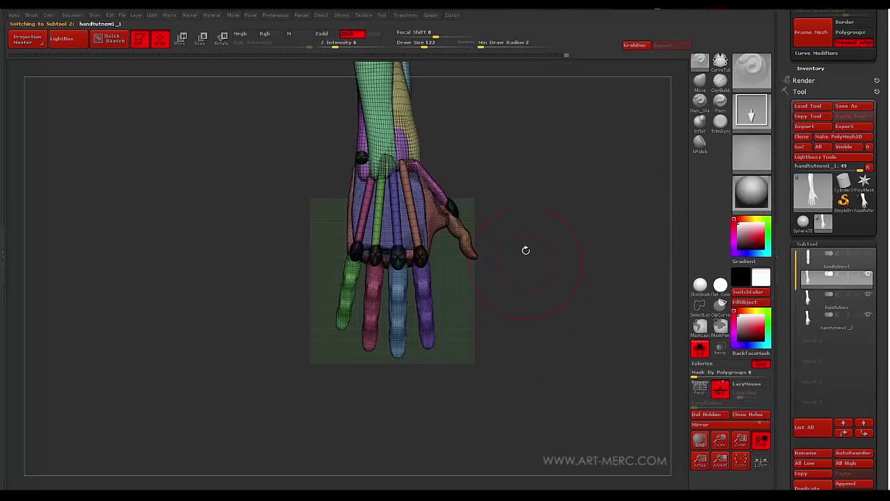
left_click_drag(525, 254, 501, 294, "alt")
left_click_drag(492, 329, 470, 264, "alt")
left_click_drag(471, 268, 483, 321, "alt")
left_click_drag(485, 218, 498, 301, "alt")
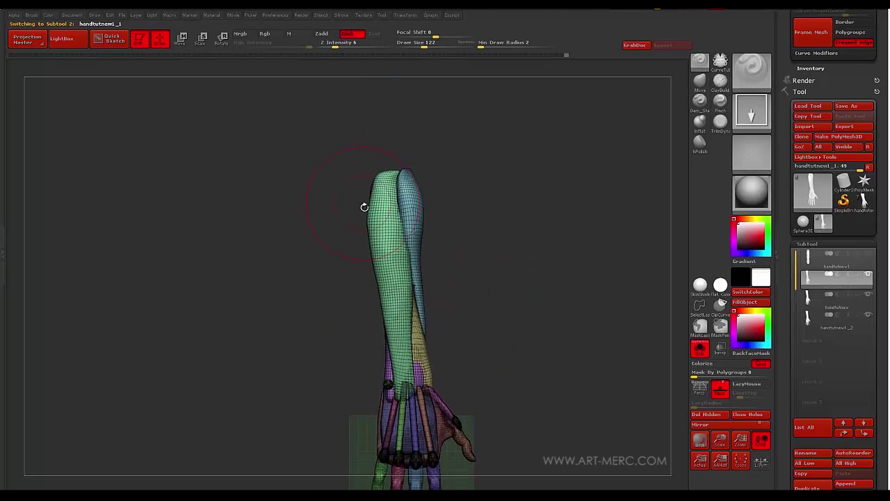
mouse_move(363, 206)
left_mouse_down("alt")
mouse_move(336, 231)
mouse_move(372, 163)
mouse_move(357, 230)
mouse_move(375, 179)
mouse_move(407, 185)
mouse_move(408, 227)
mouse_move(406, 199)
mouse_move(377, 221)
mouse_move(377, 180)
left_mouse_up("alt")
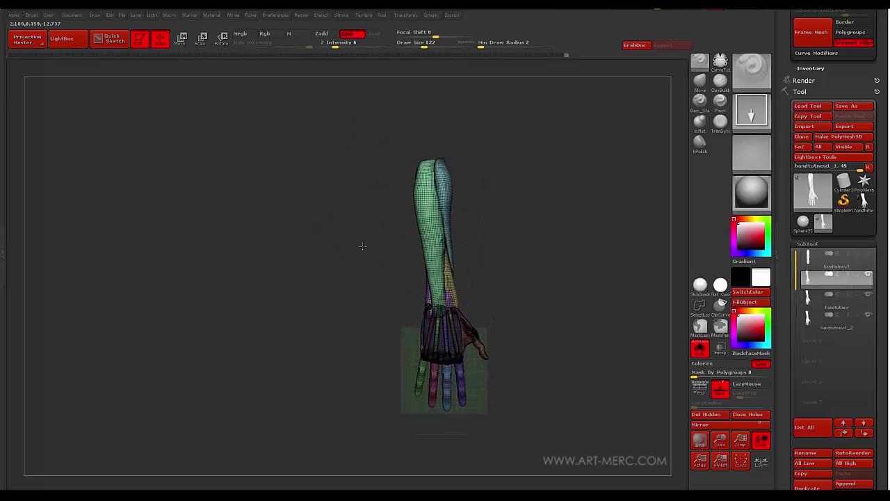
left_click_drag(359, 264, 398, 265)
left_click_drag(502, 182, 503, 252, "alt")
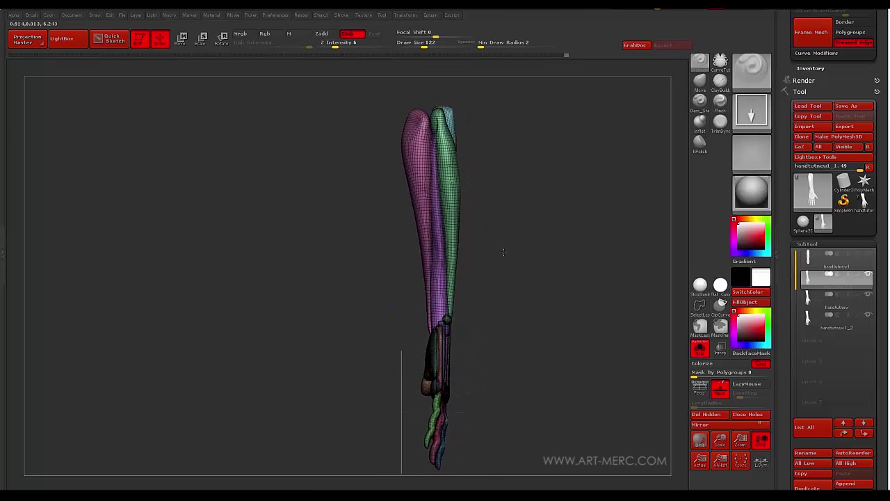
left_click_drag(501, 210, 355, 248, "alt")
left_click_drag(360, 189, 356, 239, "alt")
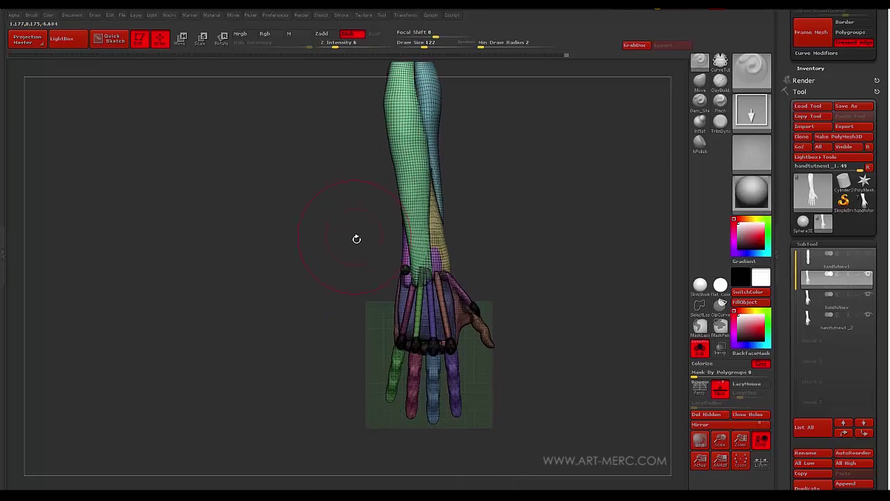
mouse_move(522, 221)
left_mouse_down("alt")
mouse_move(510, 250)
mouse_move(497, 217)
mouse_move(534, 263)
mouse_move(505, 215)
mouse_move(522, 251)
mouse_move(513, 285)
mouse_move(499, 266)
mouse_move(507, 256)
mouse_move(499, 274)
mouse_move(478, 219)
mouse_move(477, 185)
mouse_move(501, 256)
mouse_move(576, 278)
mouse_move(550, 253)
mouse_move(547, 274)
mouse_move(517, 265)
mouse_move(471, 199)
left_mouse_up("alt")
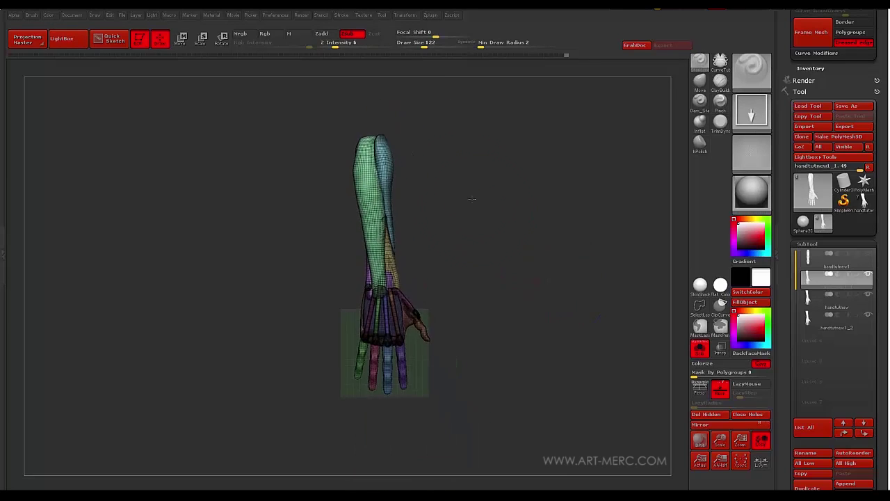
left_click_drag(461, 164, 478, 222, "alt")
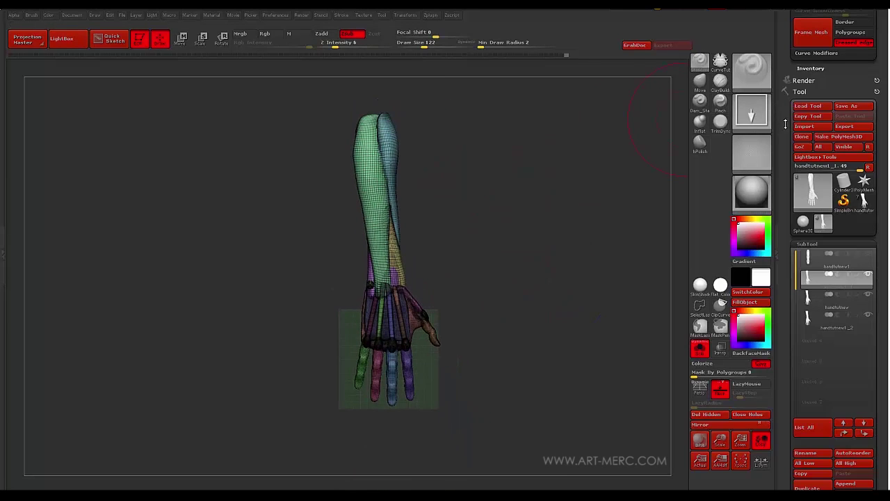
Collapse the Stroke palette to make room for the Tool palette and its subtool list.
left_click_drag(785, 123, 785, 206)
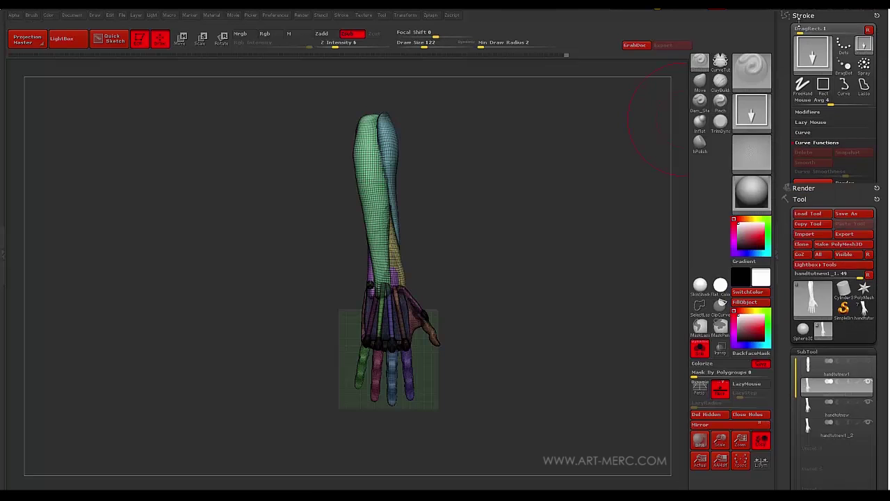
left_click(803, 15)
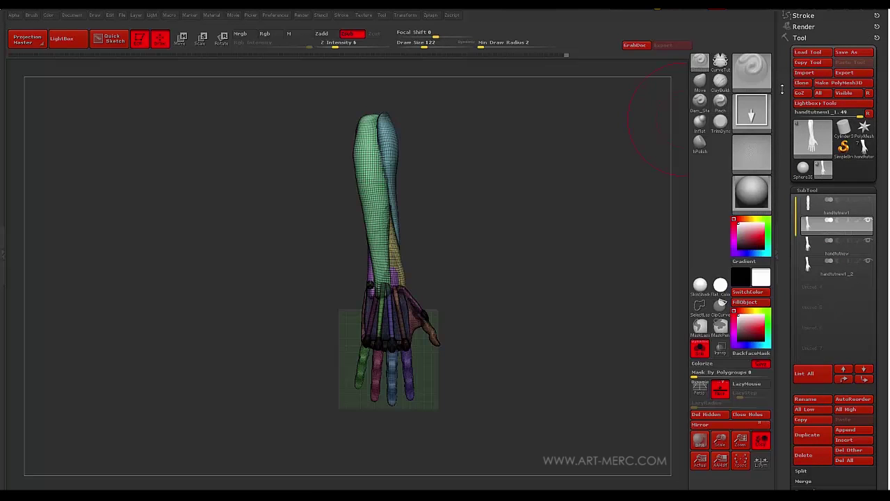
mouse_move(338, 239)
left_mouse_down()
mouse_move(348, 237)
mouse_move(335, 239)
left_mouse_up()
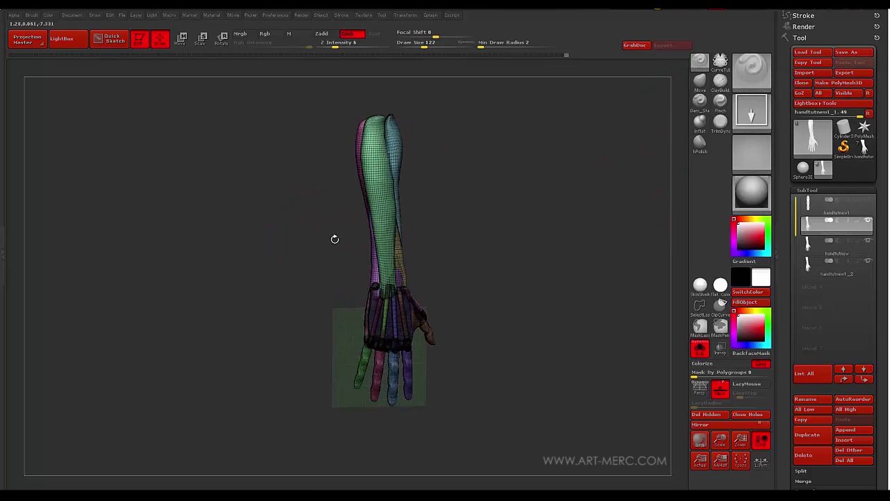
Switch to the detailed handtutorial1_3 hand tool and turn off the polyframe display.
left_click(862, 146)
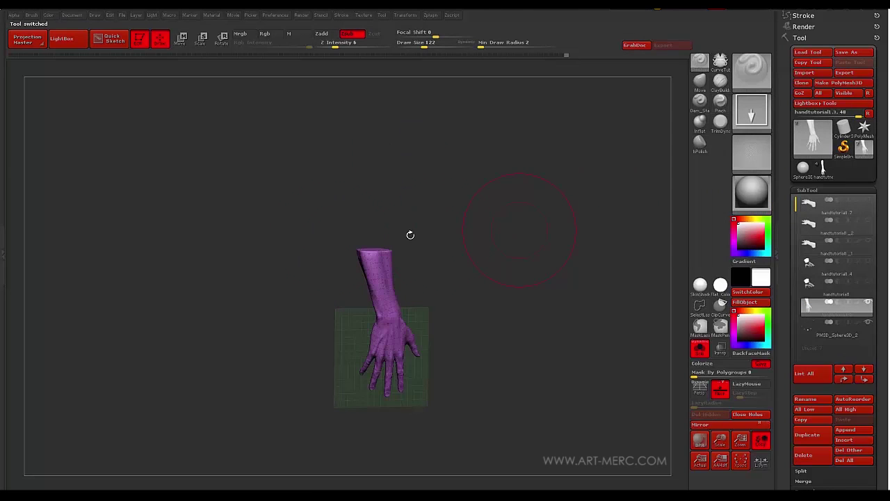
left_click_drag(288, 237, 302, 272, "shift")
key("shift+f")
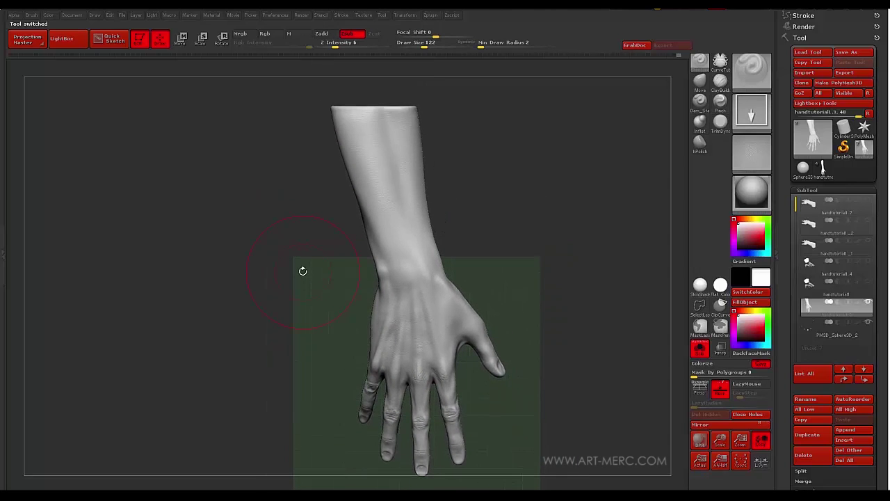
Turn off Solo mode and the floor grid, and examine the detailed hand from the back and the side.
left_click_drag(303, 239, 288, 179)
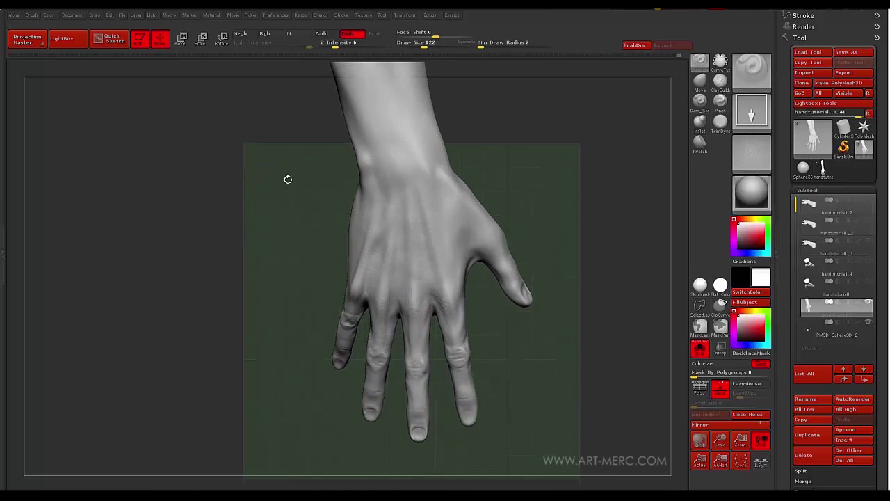
mouse_move(291, 211)
left_mouse_down("alt")
mouse_move(291, 189)
mouse_move(294, 214)
left_mouse_up("alt")
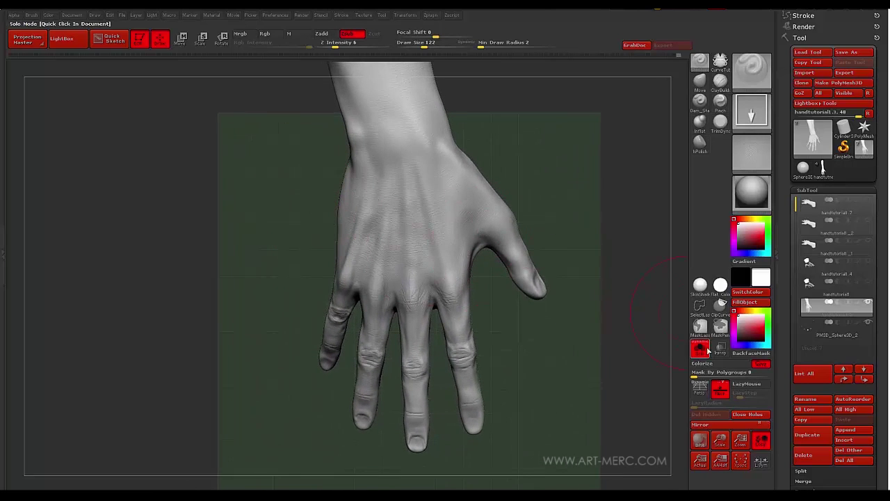
mouse_move(557, 318)
left_mouse_down("alt")
mouse_move(562, 235)
mouse_move(580, 235)
mouse_move(565, 243)
left_mouse_up("alt")
mouse_move(565, 244)
left_mouse_down("alt")
mouse_move(580, 262)
mouse_move(561, 254)
mouse_move(590, 266)
left_mouse_up("alt")
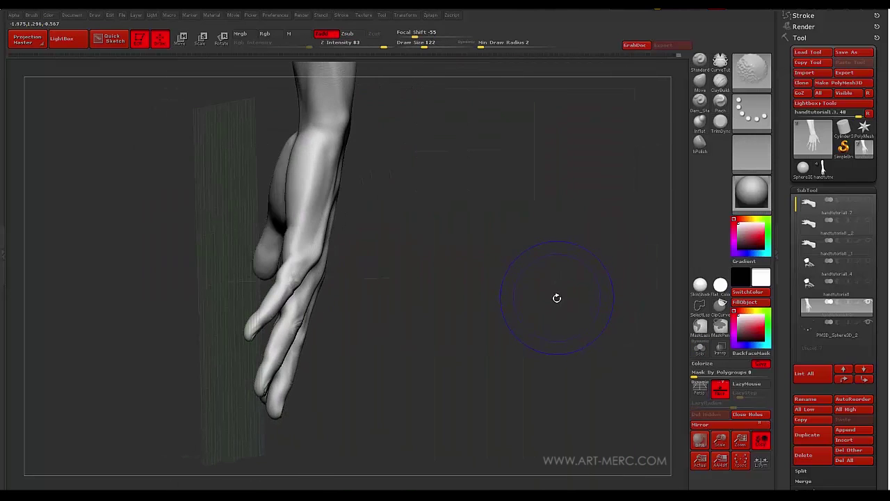
mouse_move(557, 299)
left_mouse_down()
mouse_move(517, 294)
mouse_move(538, 290)
mouse_move(537, 272)
mouse_move(570, 281)
left_mouse_up()
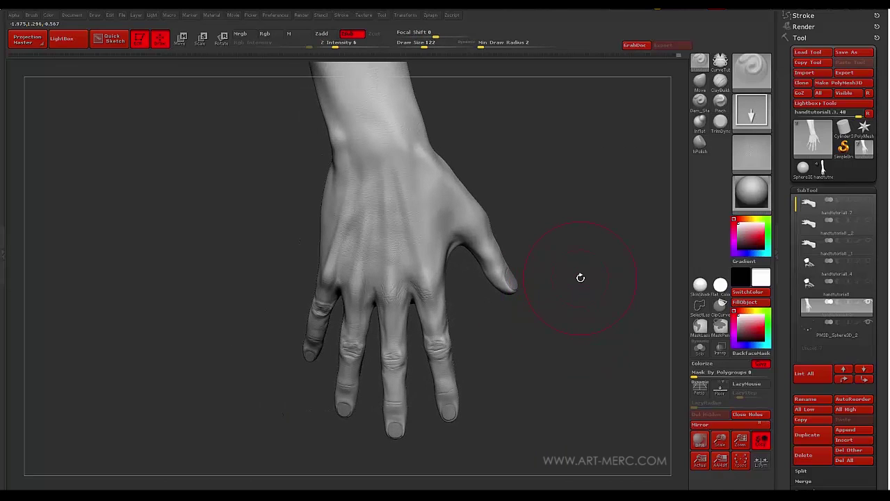